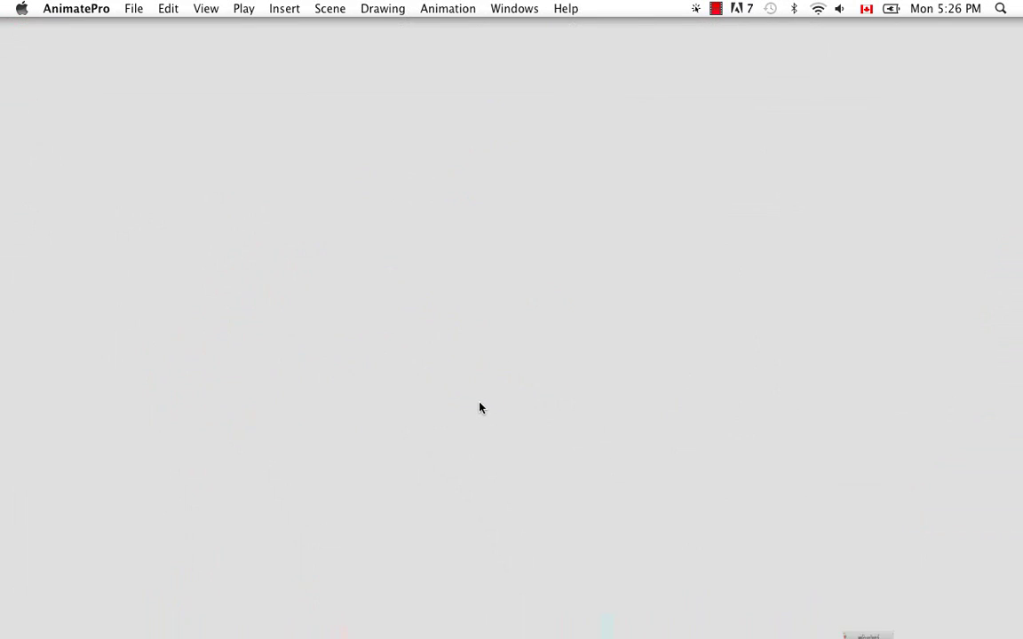
Switch to Finder and open the elements folder of the AllAboutTiming scene inside ANP2 Scenes > Pack17
key("super+n")
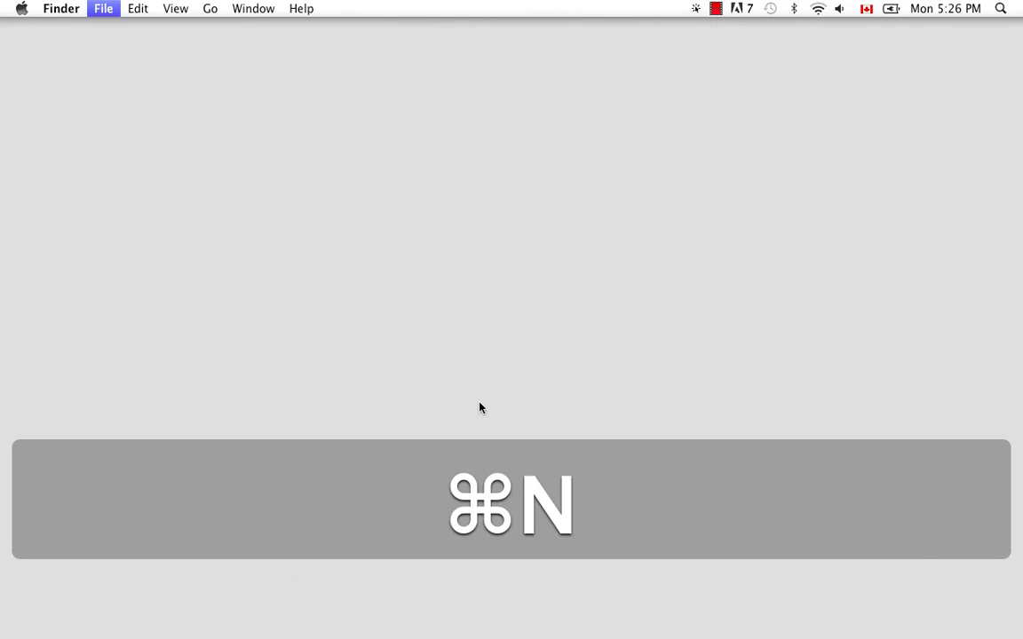
left_click(258, 123)
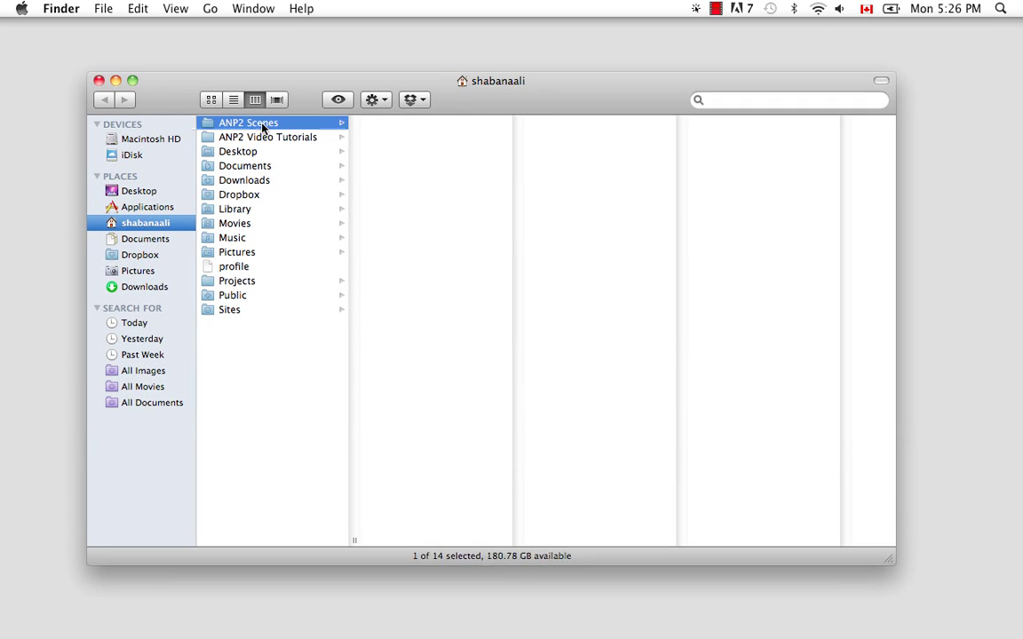
left_click(406, 223)
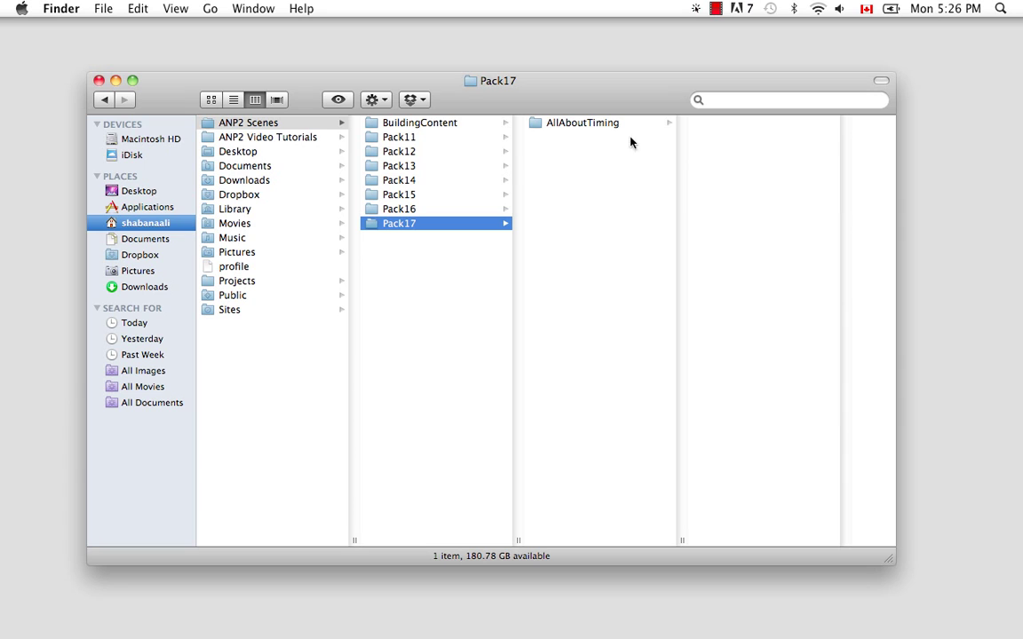
left_click(584, 125)
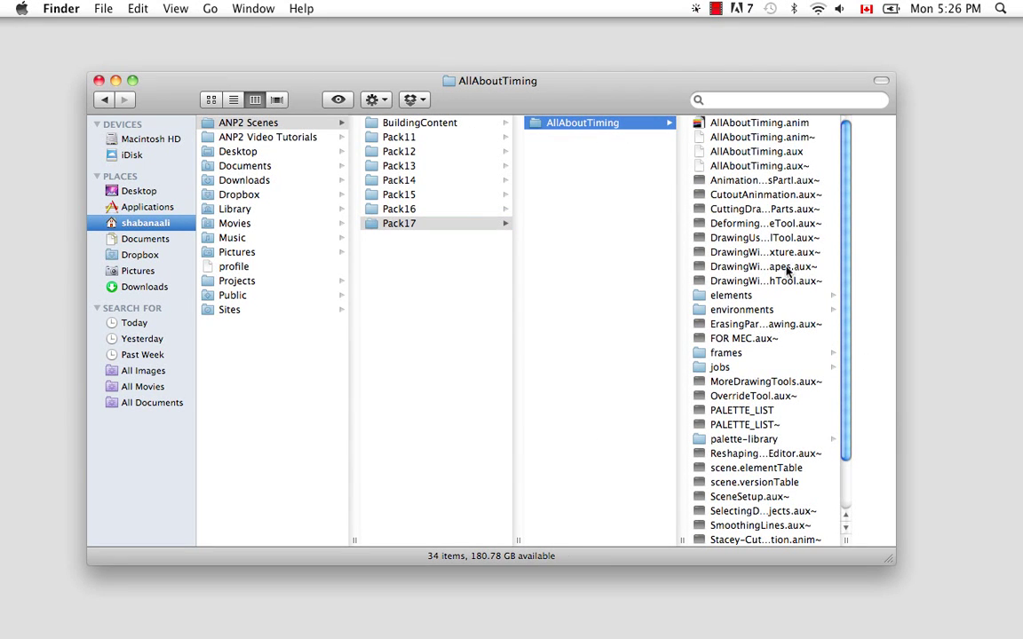
left_click(742, 297)
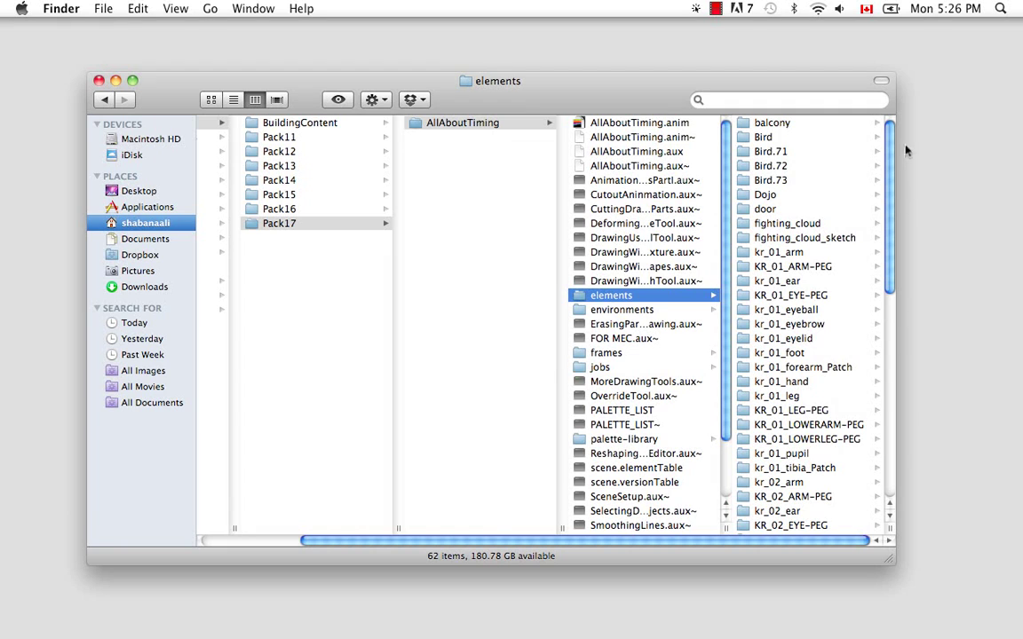
Examine the drawing files stored in the Moutains01 and fighting_cloud element folders
left_click_drag(892, 129, 896, 336)
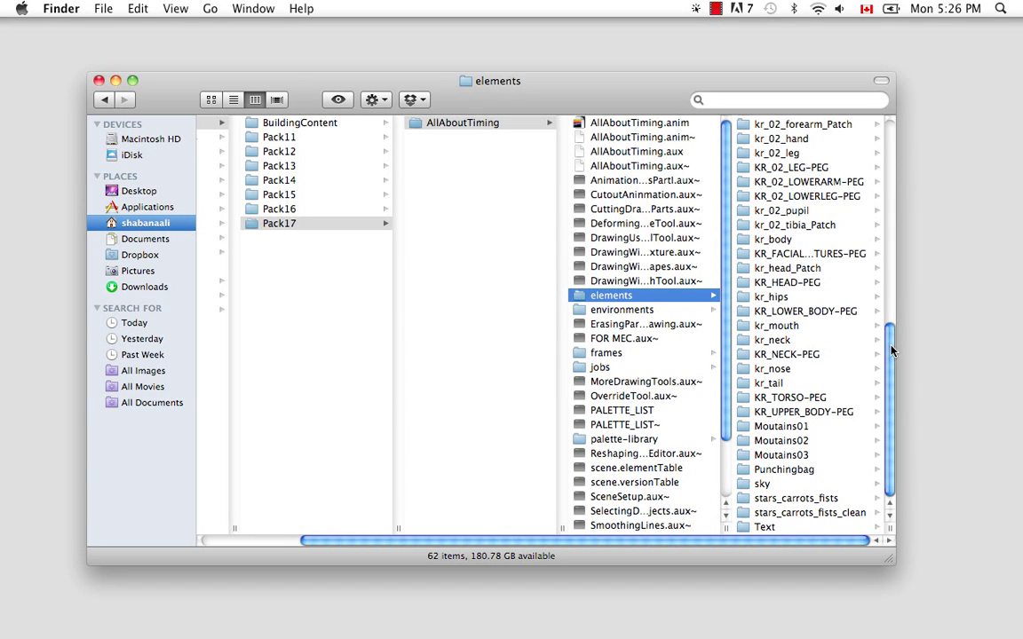
left_click(778, 427)
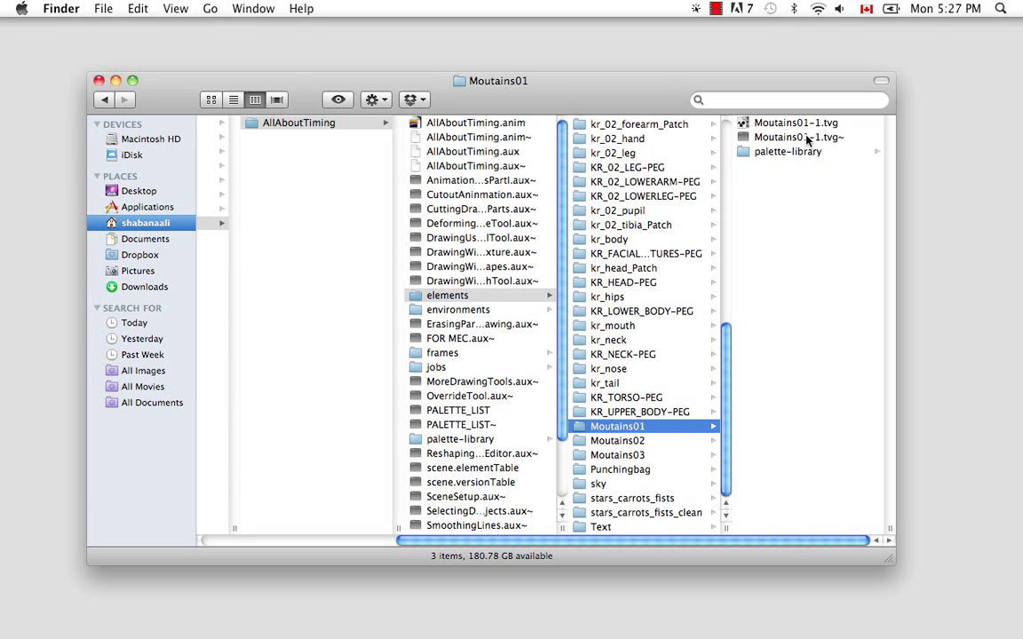
left_click_drag(725, 405, 704, 200)
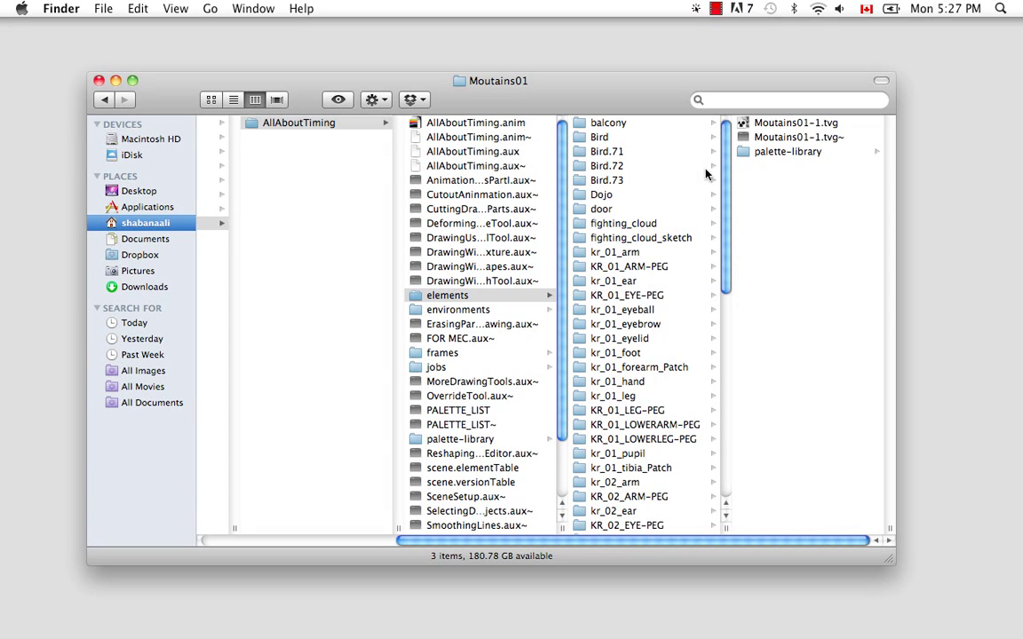
left_click(635, 224)
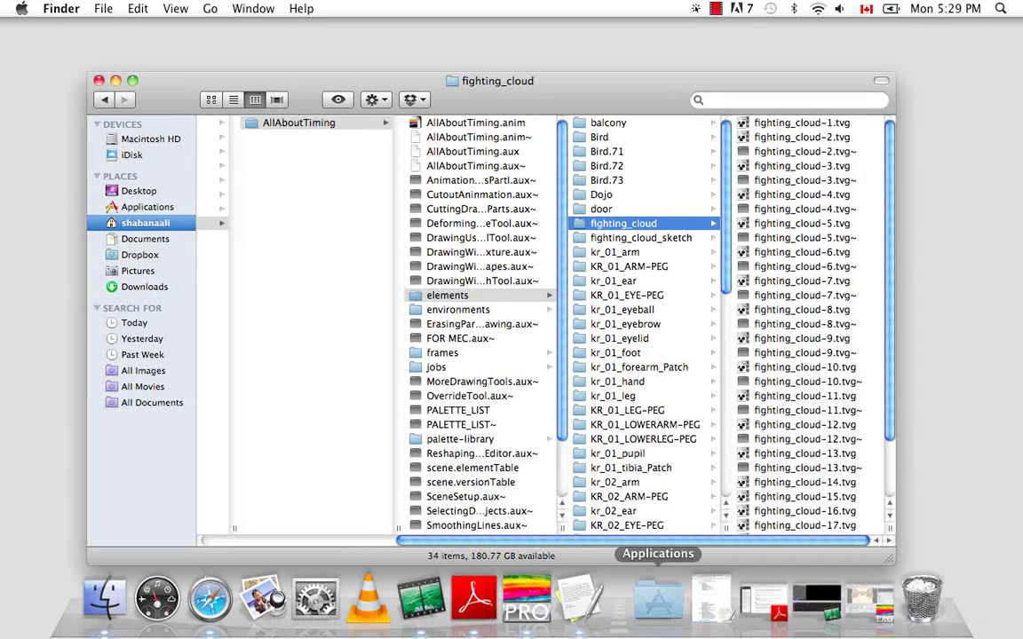
Switch to Animate Pro, show the Xsheet and expand it to the full height of the workspace
left_click(856, 598)
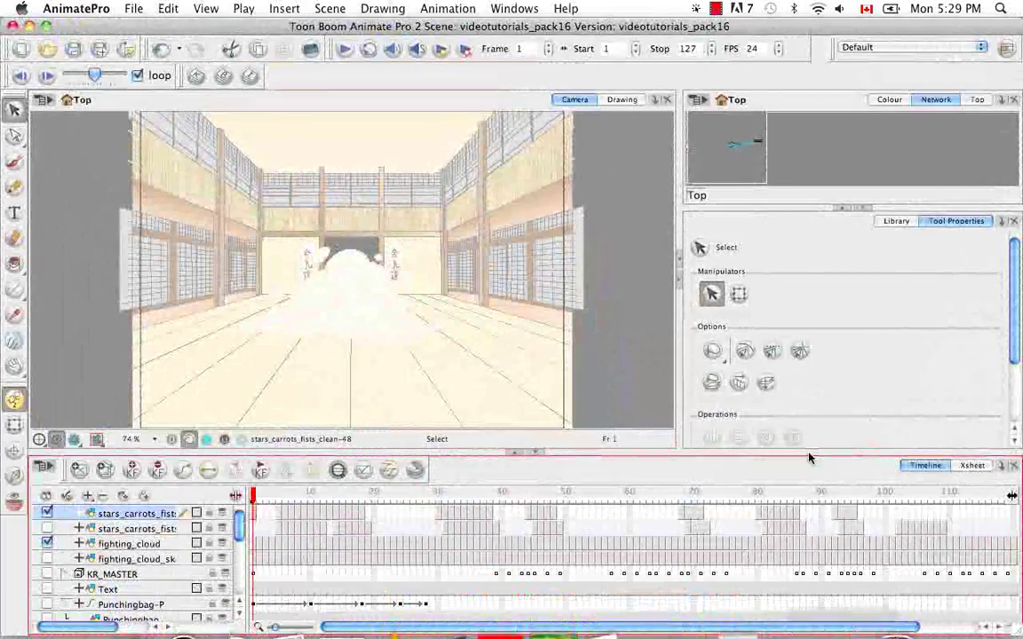
left_click(973, 466)
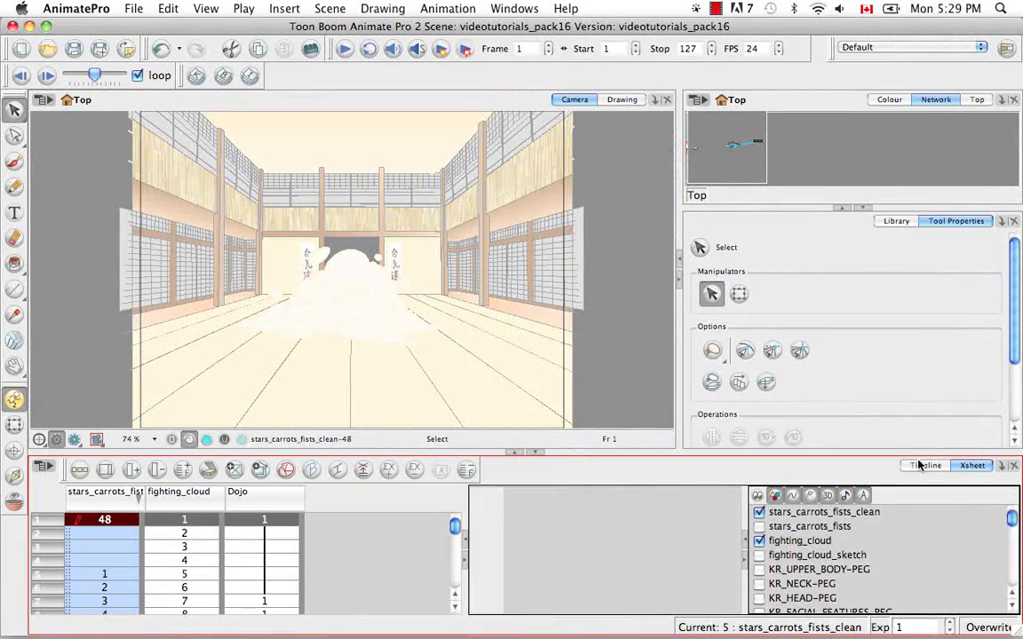
left_click(513, 453)
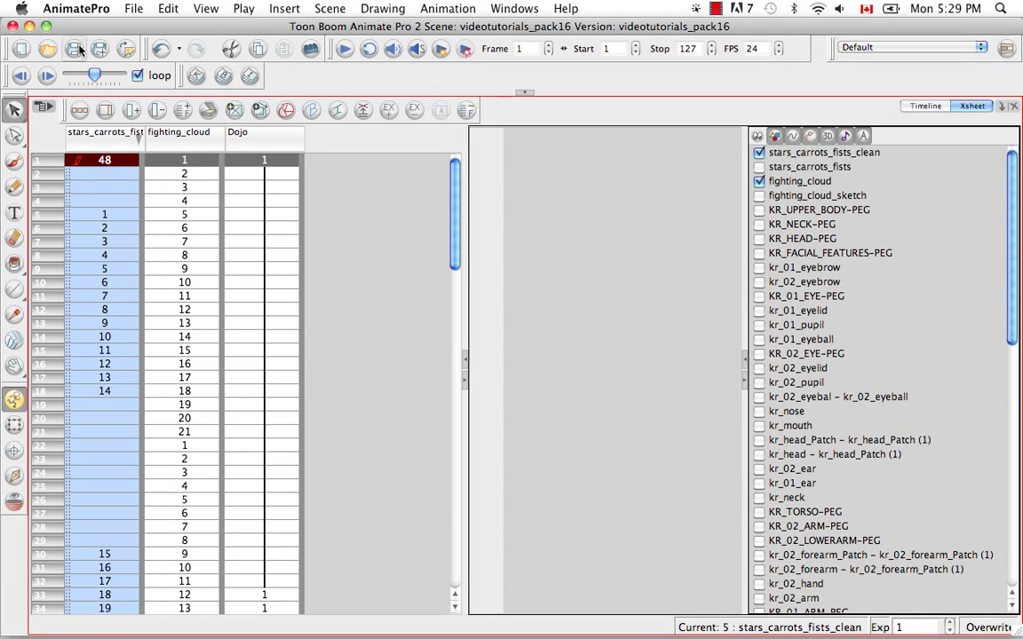
Change the exposed drawing at frame 5 of the stars_carrots_fists_clean column to 2
left_click(104, 214)
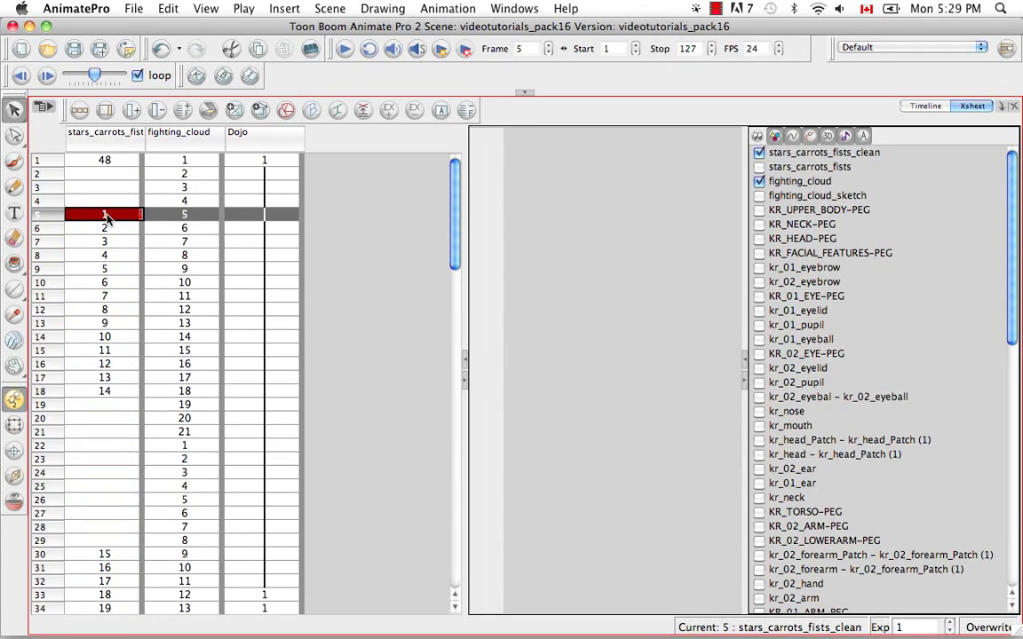
double_click(106, 219)
type("2")
key("Return")
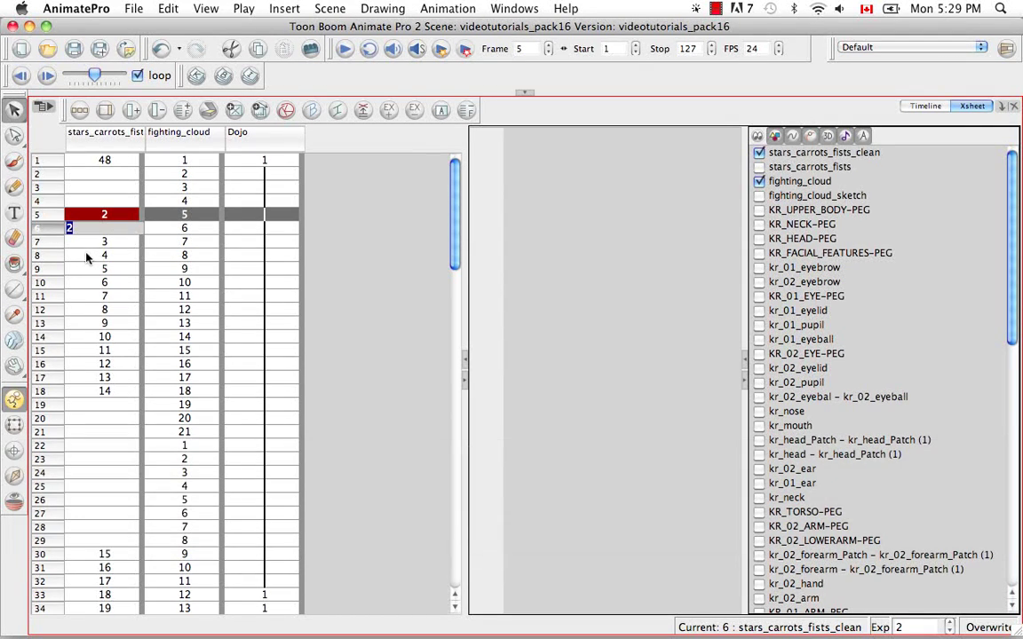
left_click(105, 268)
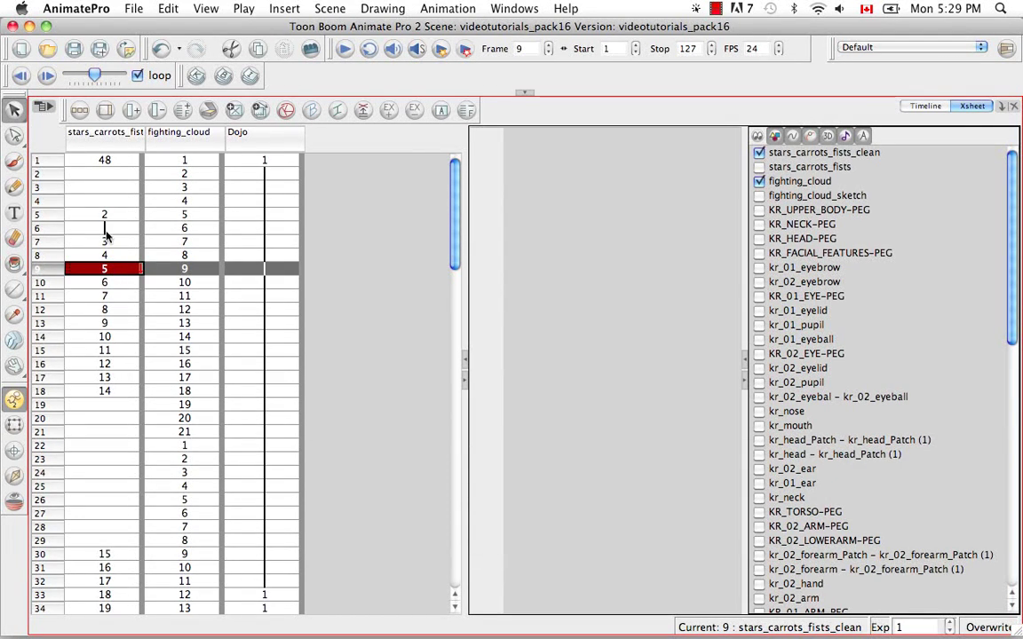
Replace the exposure at frame 6 of the stars_carrots_fists_clean column with a drawing named newdrawing
left_click(104, 216)
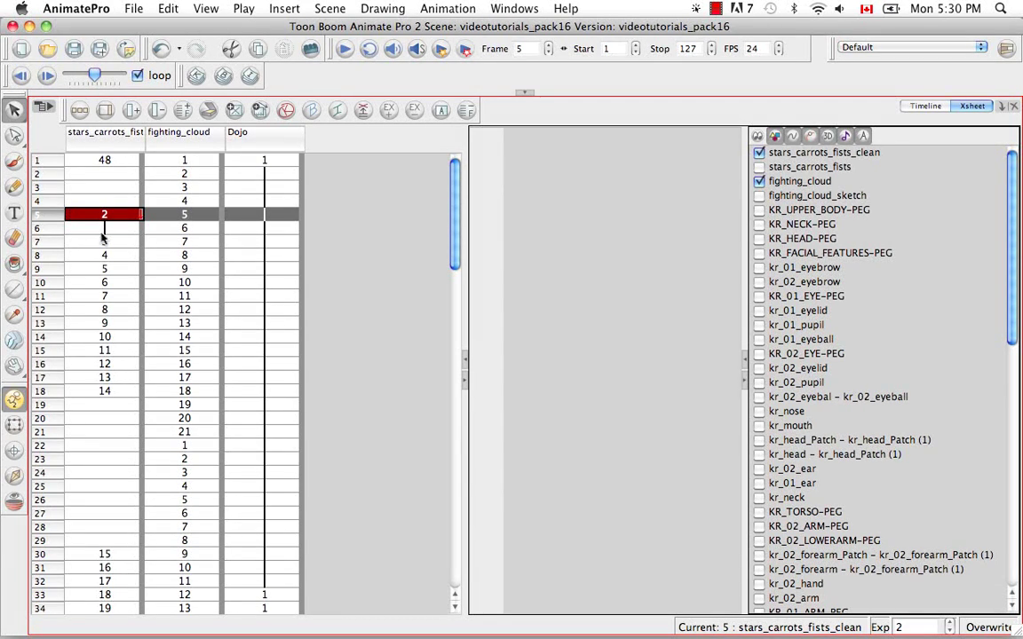
double_click(104, 229)
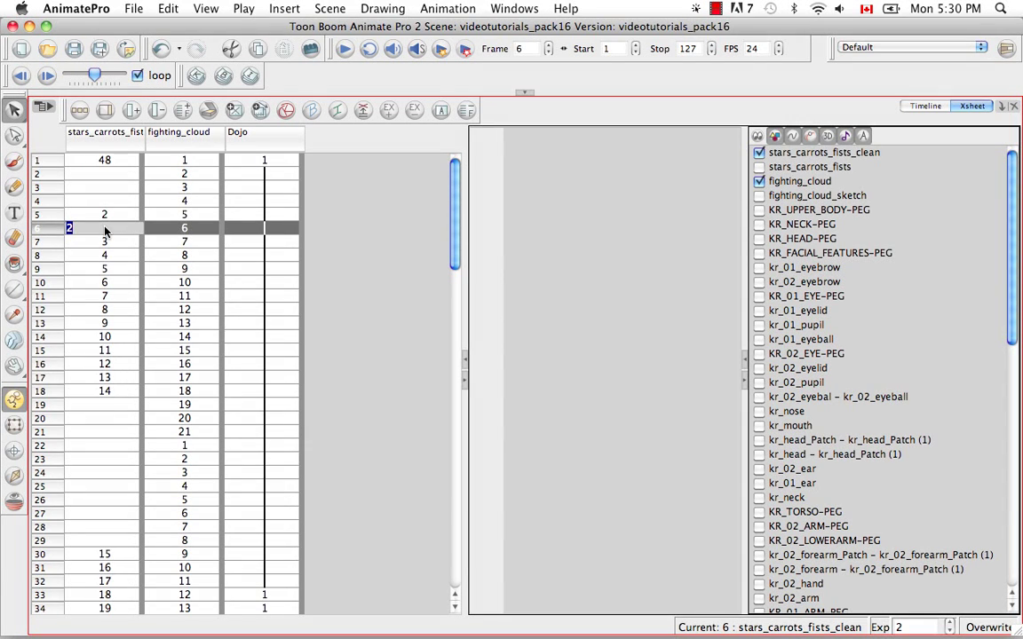
type("newdrawing")
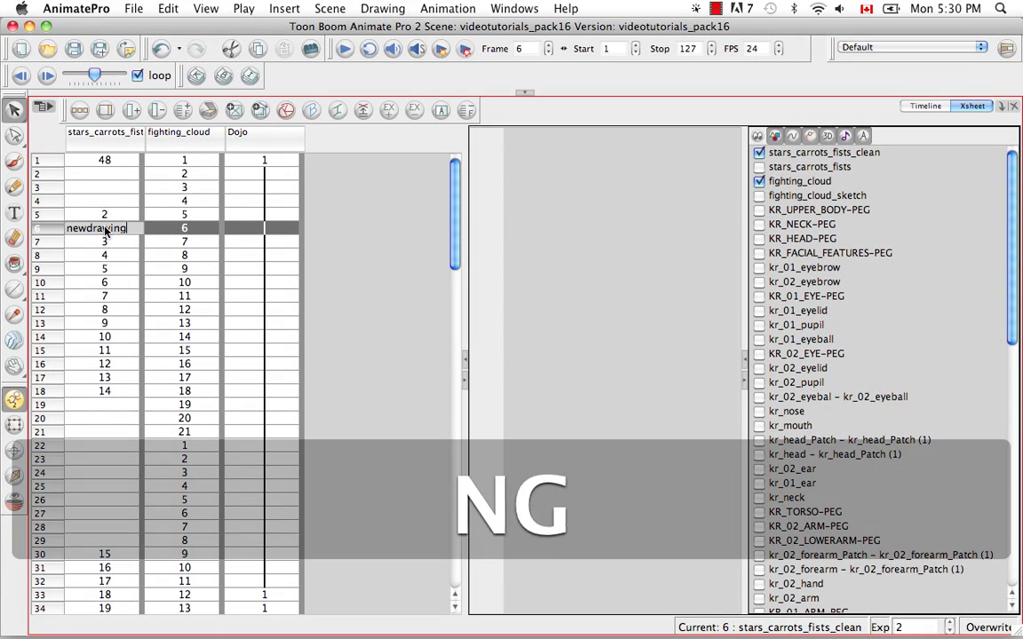
key("Return")
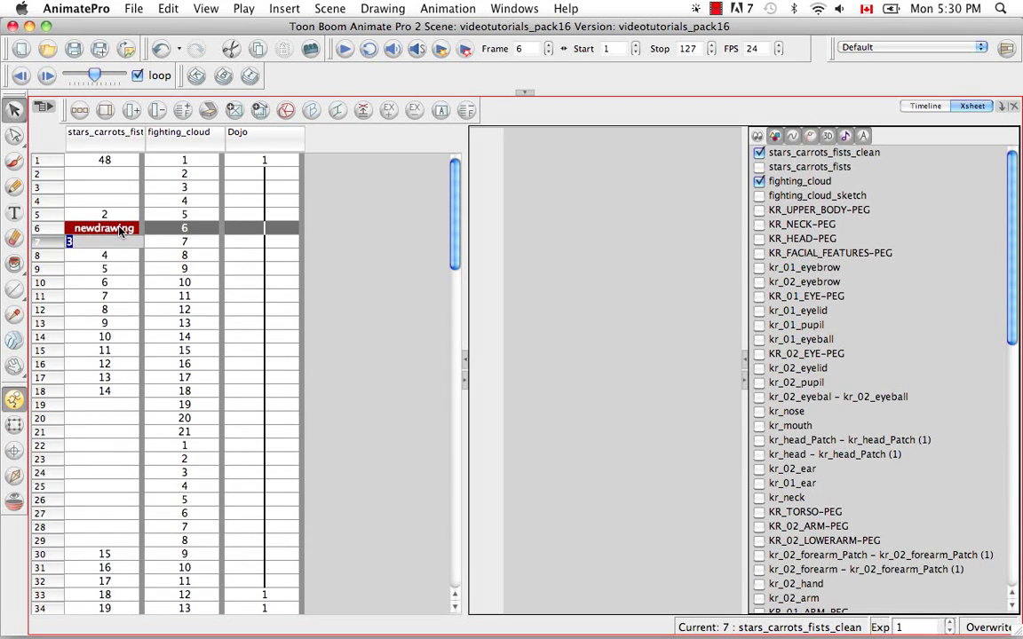
Undo both exposure changes in the stars_carrots_fists_clean column
left_click(121, 230)
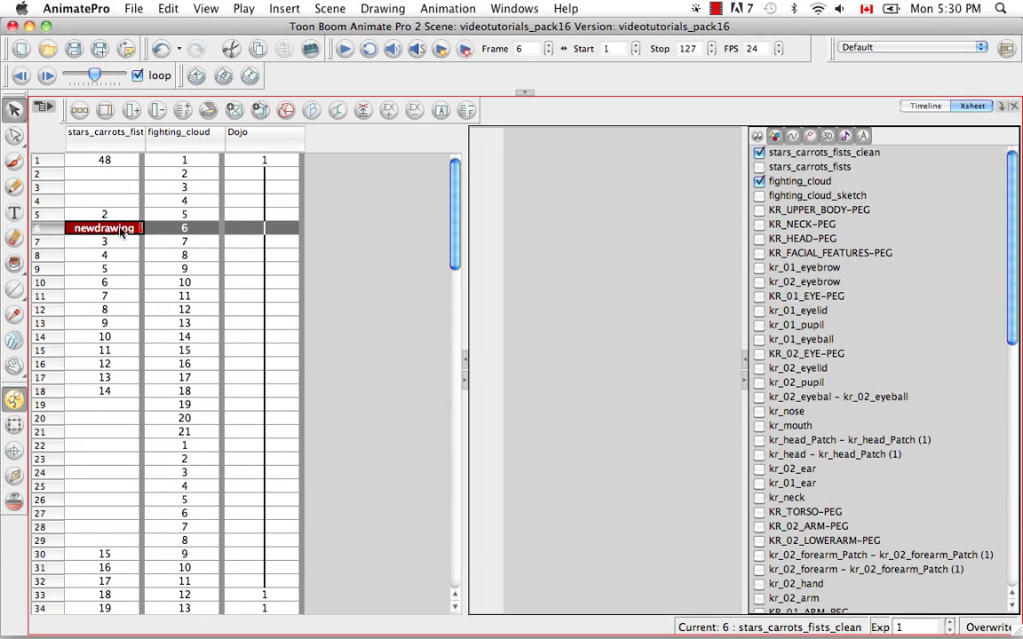
key("super+z")
key("super+z")
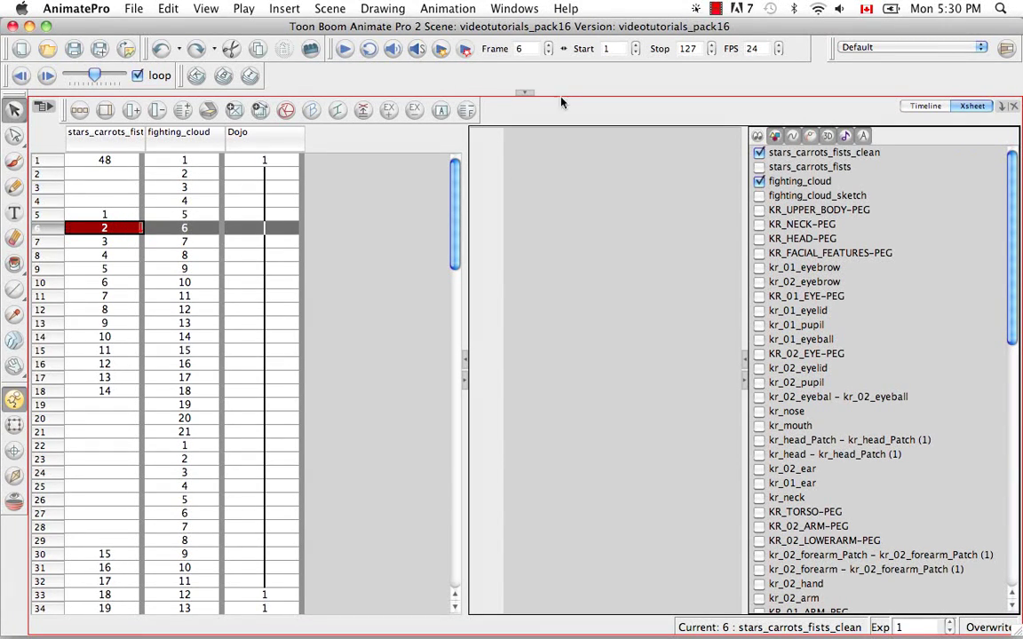
Restore the Xsheet to its normal height, show the Timeline instead and look through its layer list
left_click(524, 95)
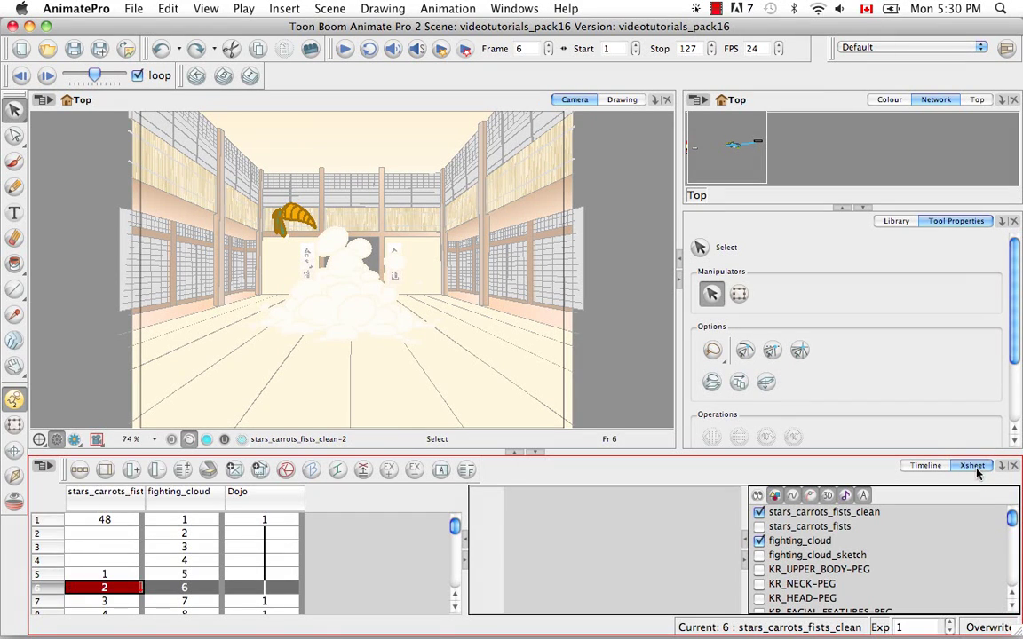
left_click(926, 467)
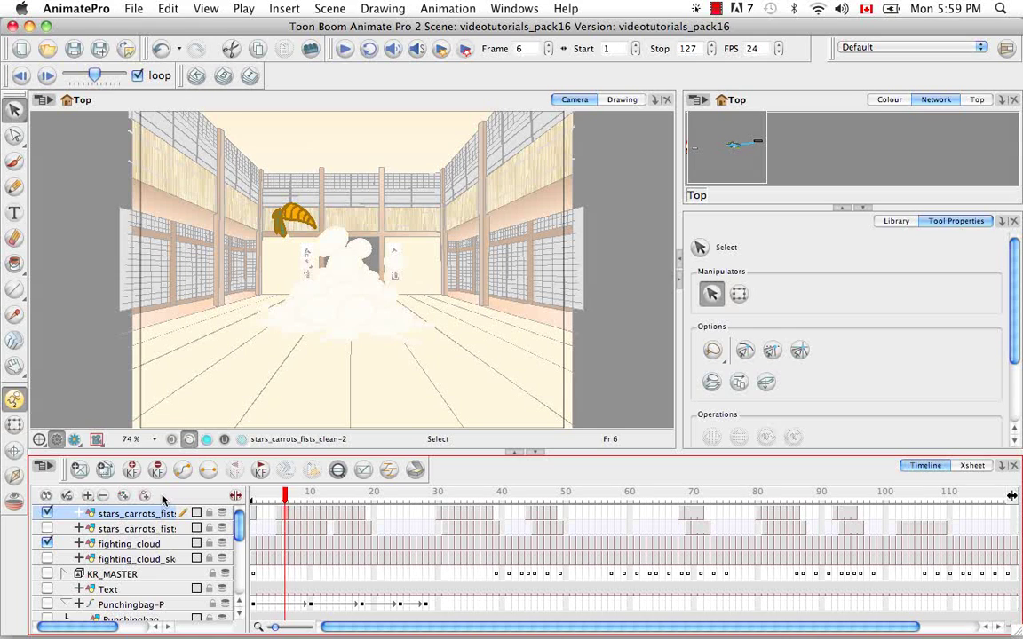
scroll(242, 551, "down", 1)
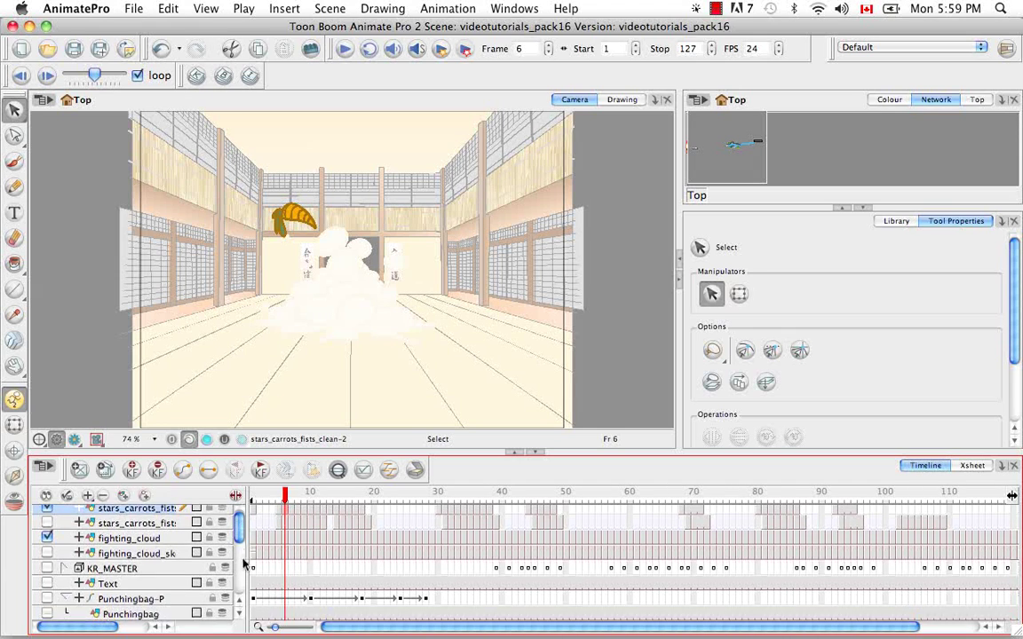
scroll(243, 559, "down", 5)
scroll(242, 533, "up", 5)
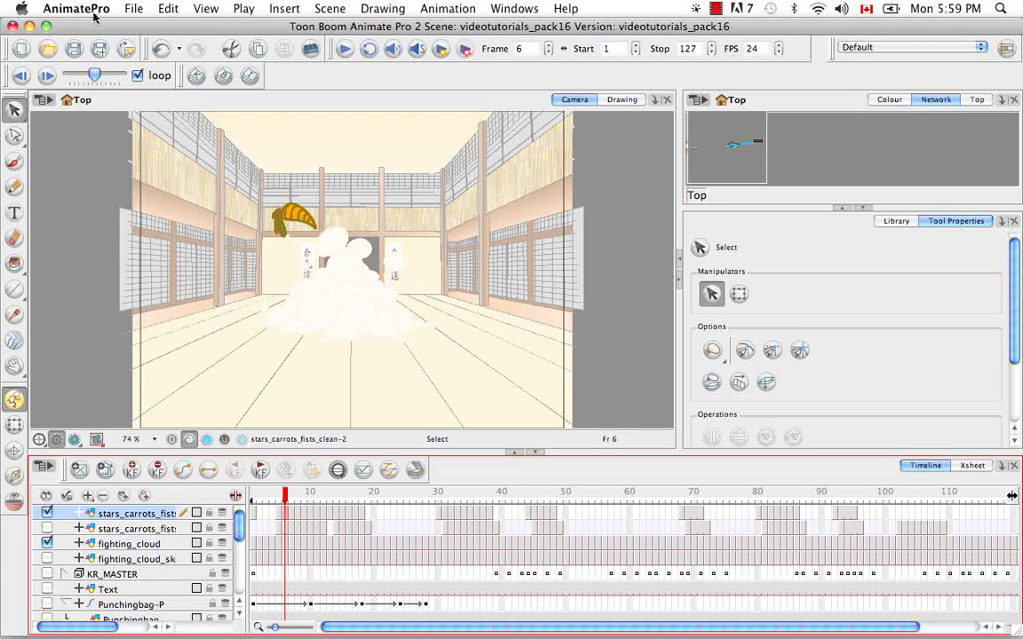
Import gradient.jpg from the home folder's Sites/images folder onto a new single layer named gradient
left_click(133, 9)
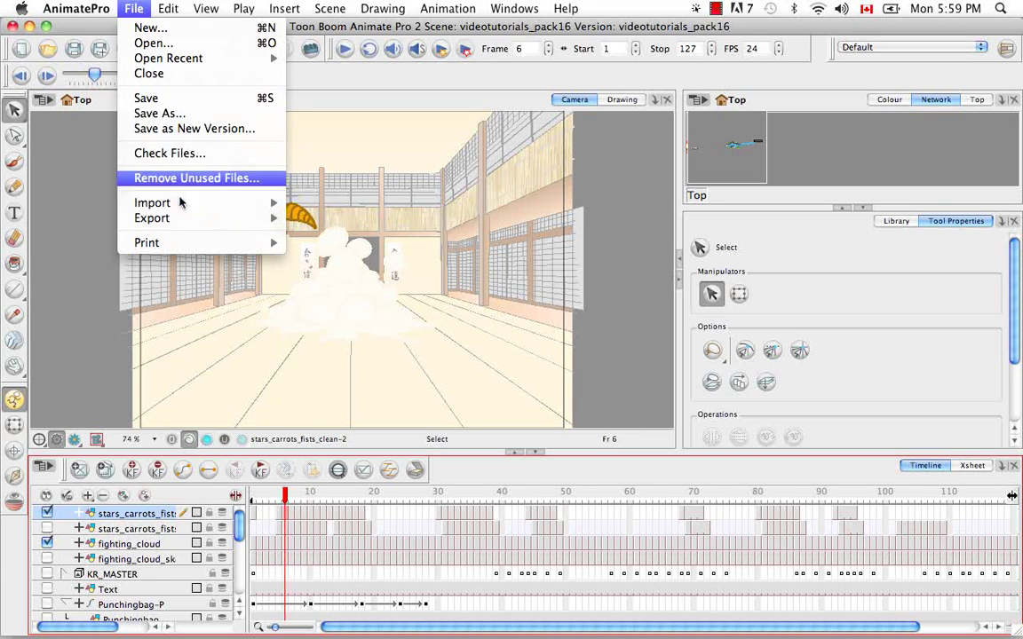
mouse_move(189, 206)
left_click(306, 221)
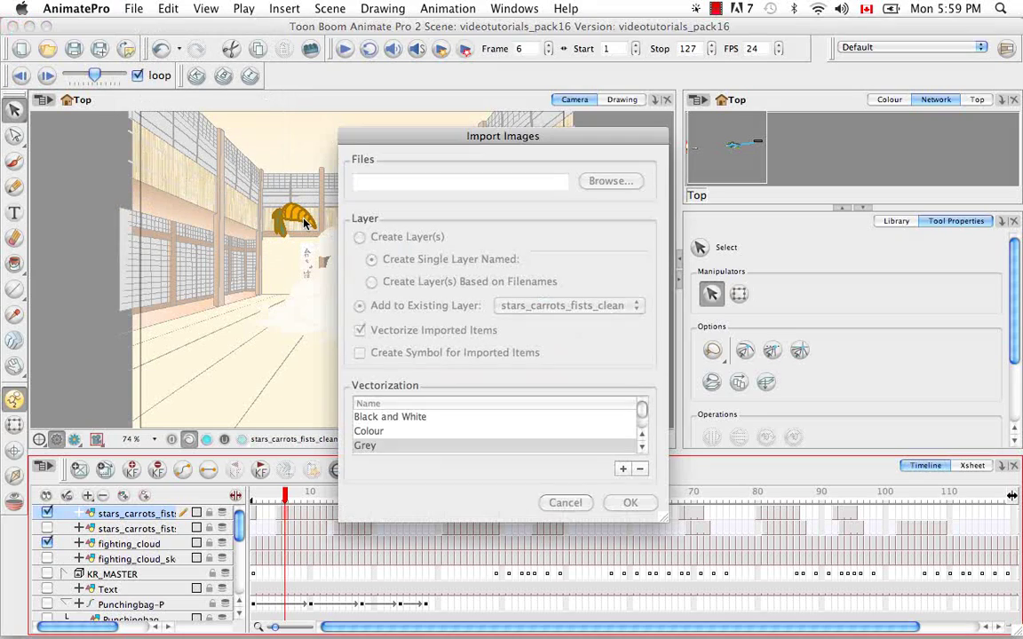
left_click(610, 182)
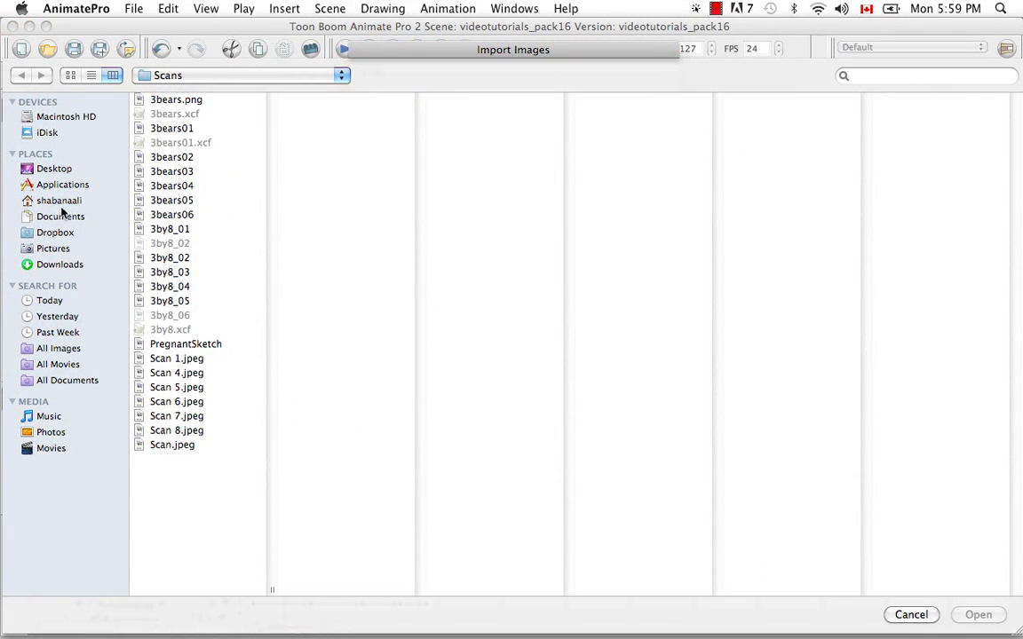
left_click(62, 201)
left_click(153, 287)
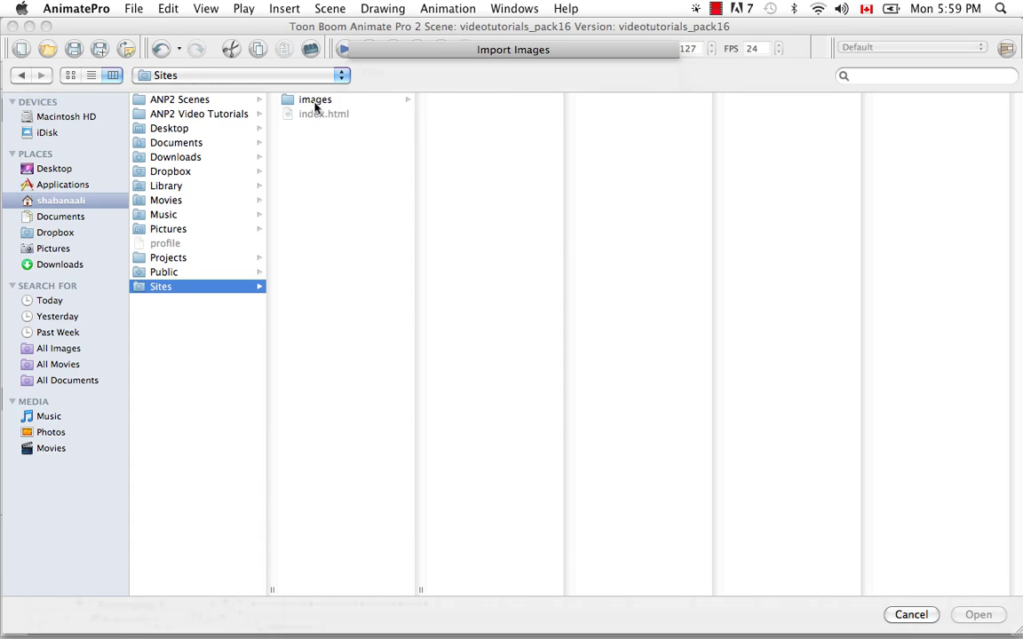
left_click(315, 100)
left_click(447, 100)
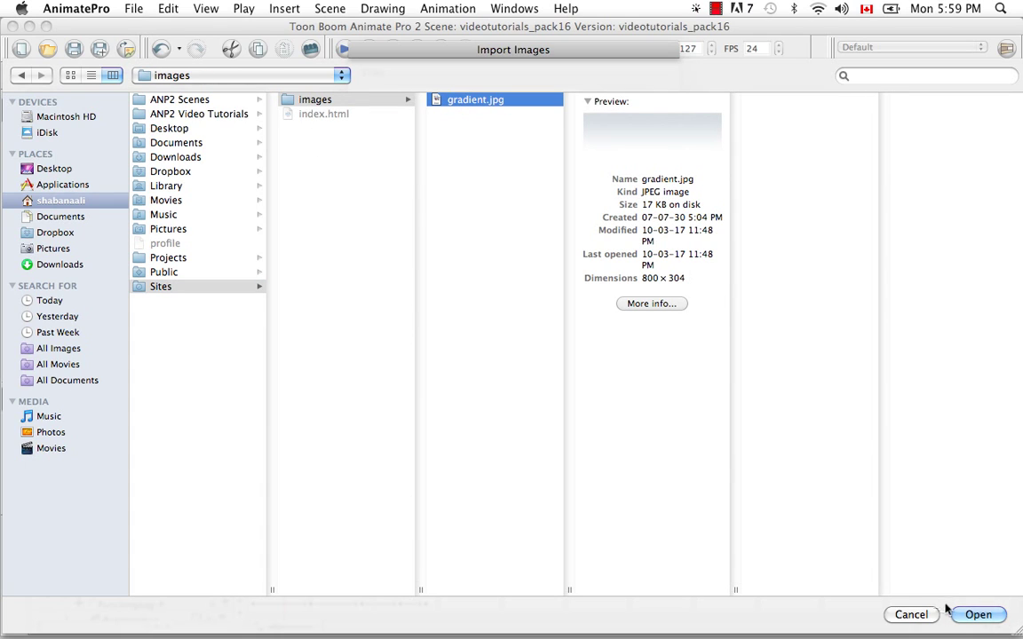
left_click(984, 618)
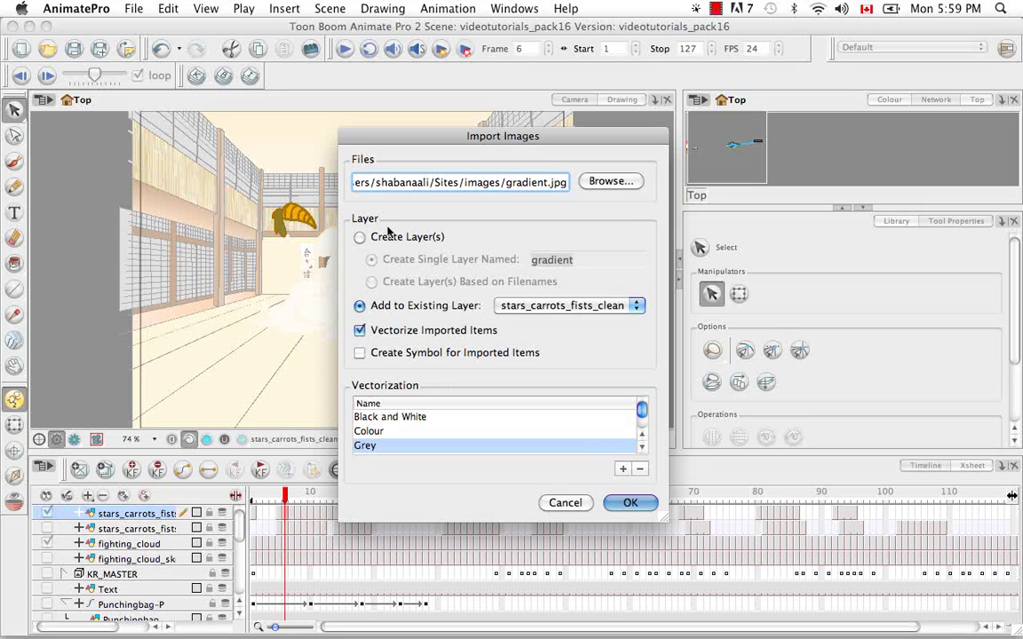
left_click(359, 238)
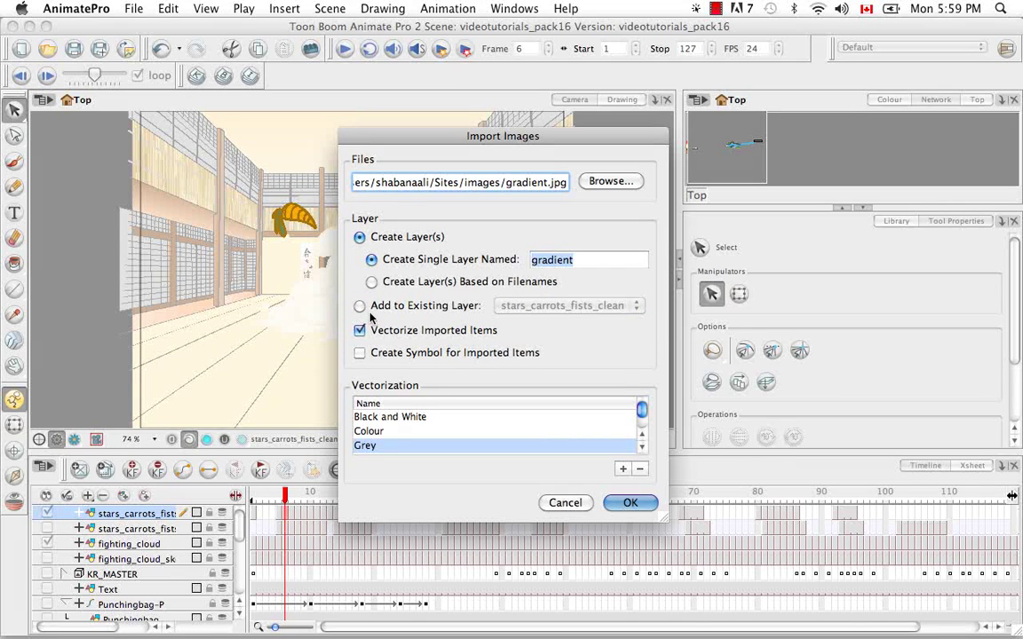
left_click(647, 508)
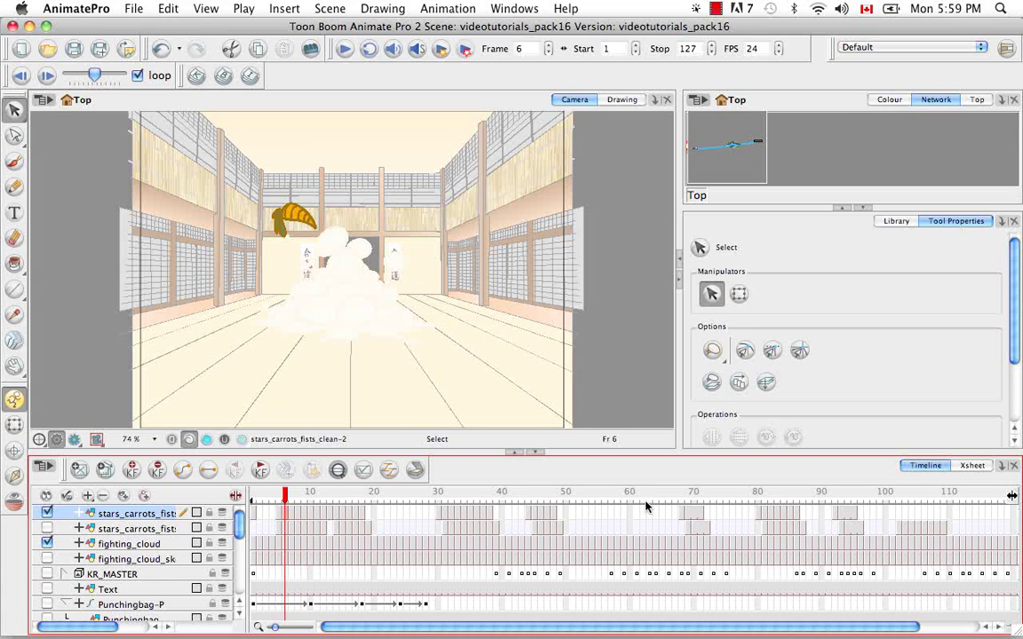
Select the gradient layer near the end of the layer list and go to its drawing at frame 1
left_click_drag(238, 540, 238, 597)
left_click(162, 583)
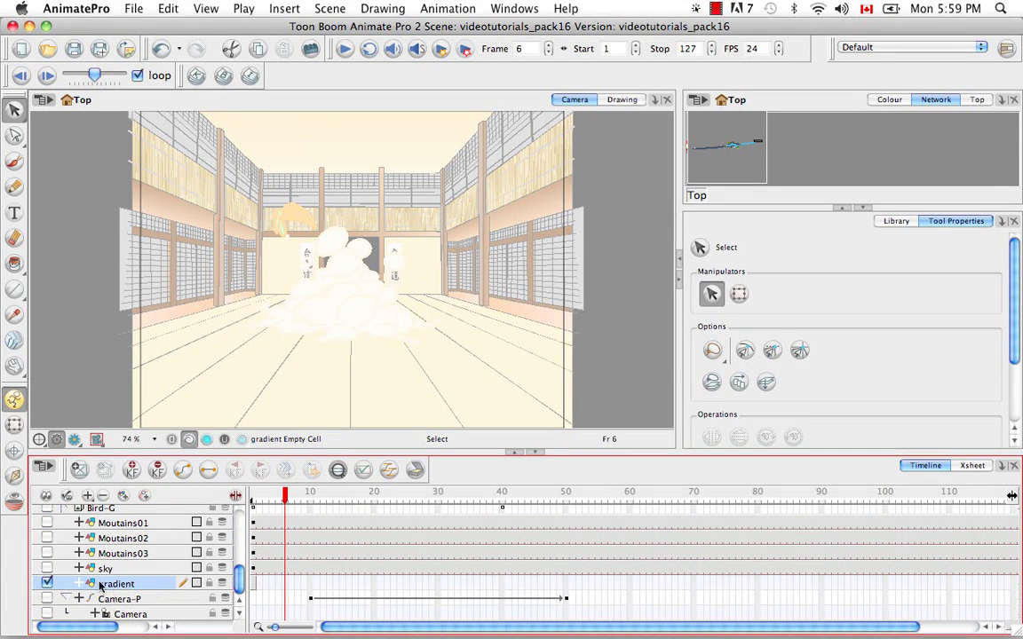
left_click(256, 584)
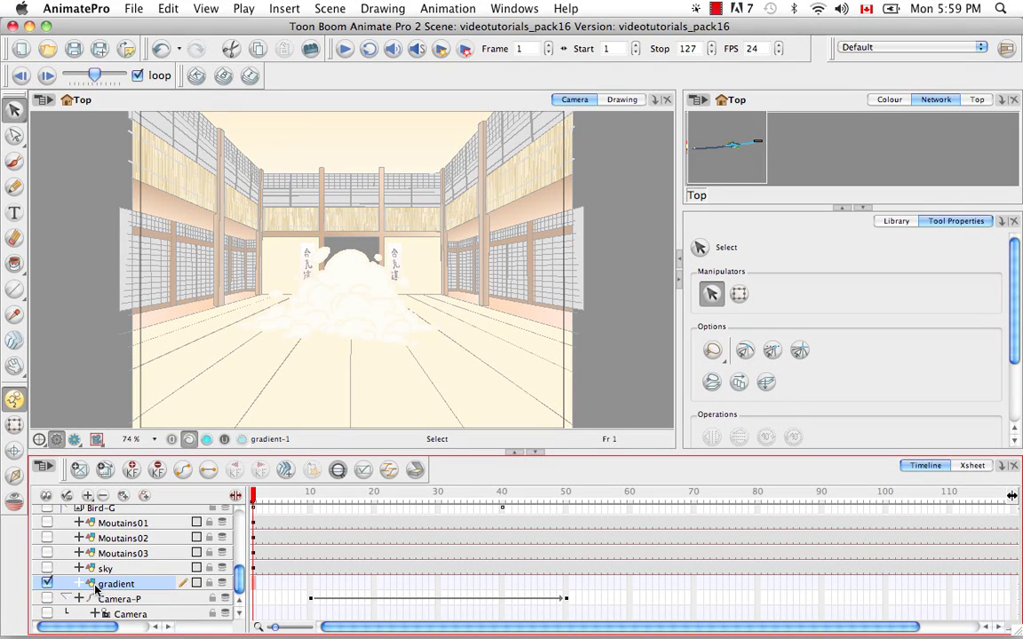
Draw freehand strokes with the Brush tool on the gradient layer, at frame 1 and in the empty cell at frame 2
left_click(15, 163)
mouse_move(248, 181)
left_mouse_down()
mouse_move(173, 272)
mouse_move(245, 305)
mouse_move(378, 299)
mouse_move(512, 274)
left_mouse_up()
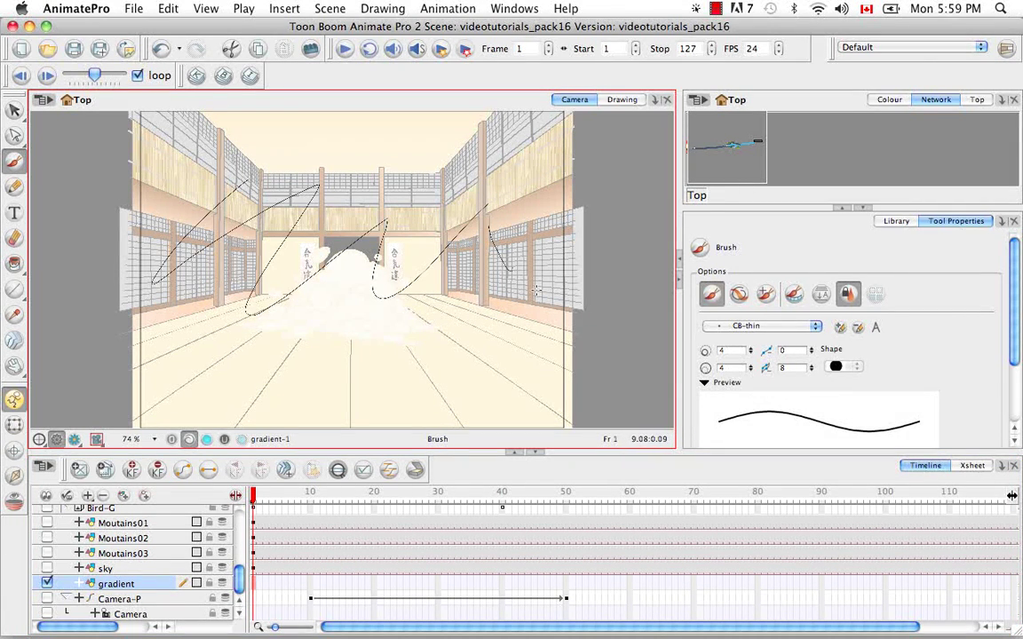
left_click(260, 585)
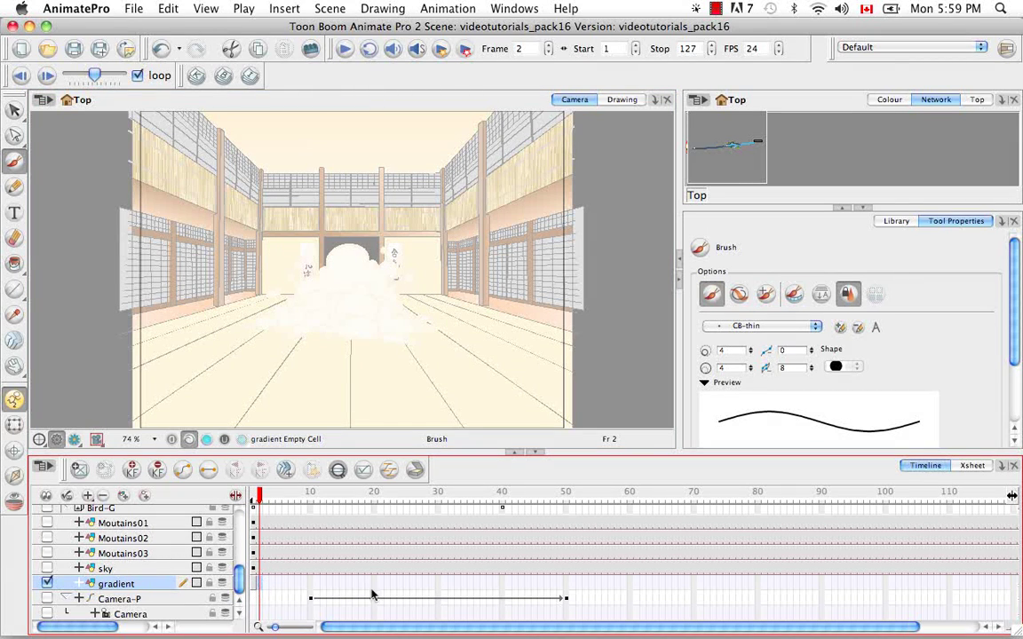
left_click_drag(302, 264, 423, 293)
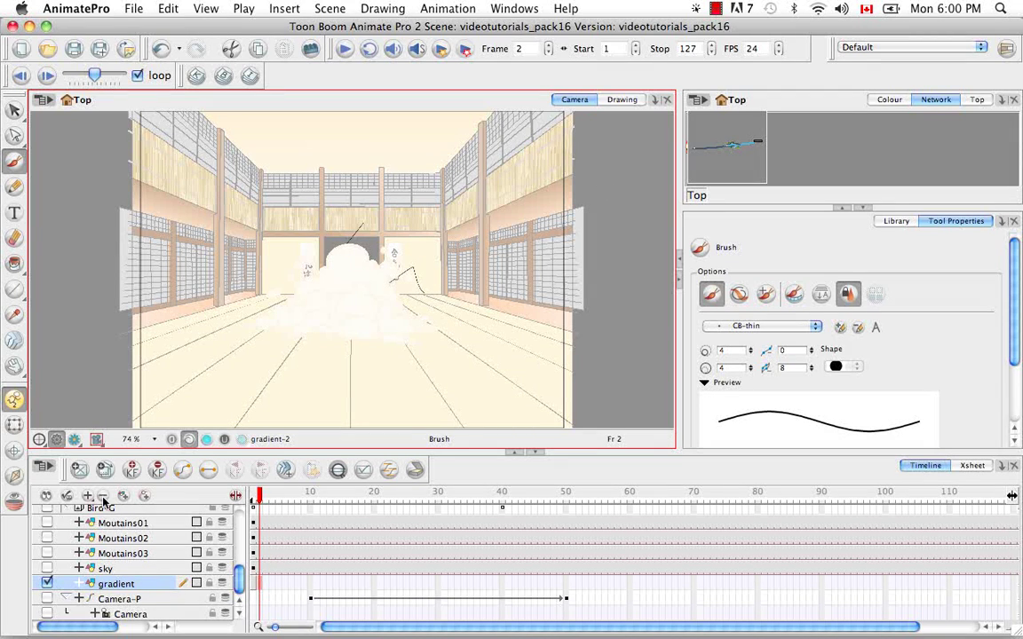
Delete the vectorized gradient layer from the Timeline
left_click(103, 497)
left_click(620, 354)
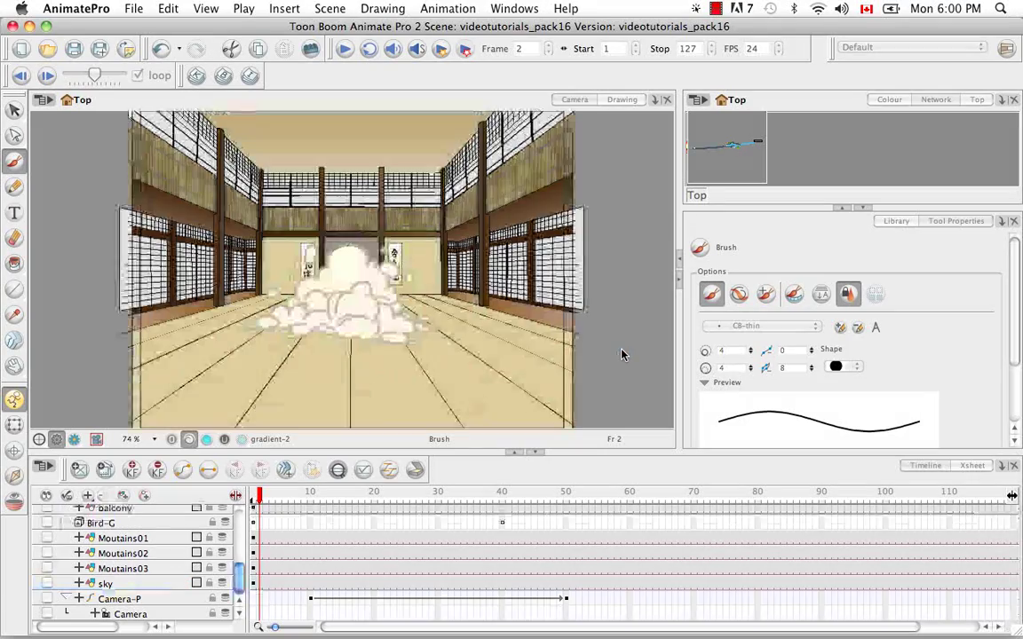
Import gradient.jpg without vectorizing it onto a new single layer named gradient, with Fit alignment and Premultiplied with White transparency
left_click(128, 10)
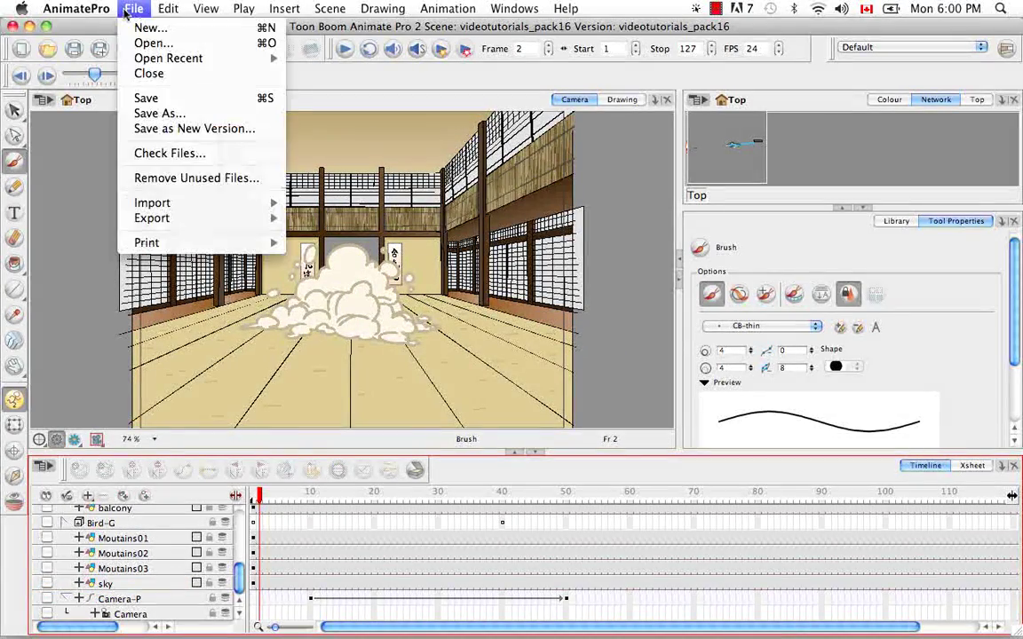
mouse_move(187, 203)
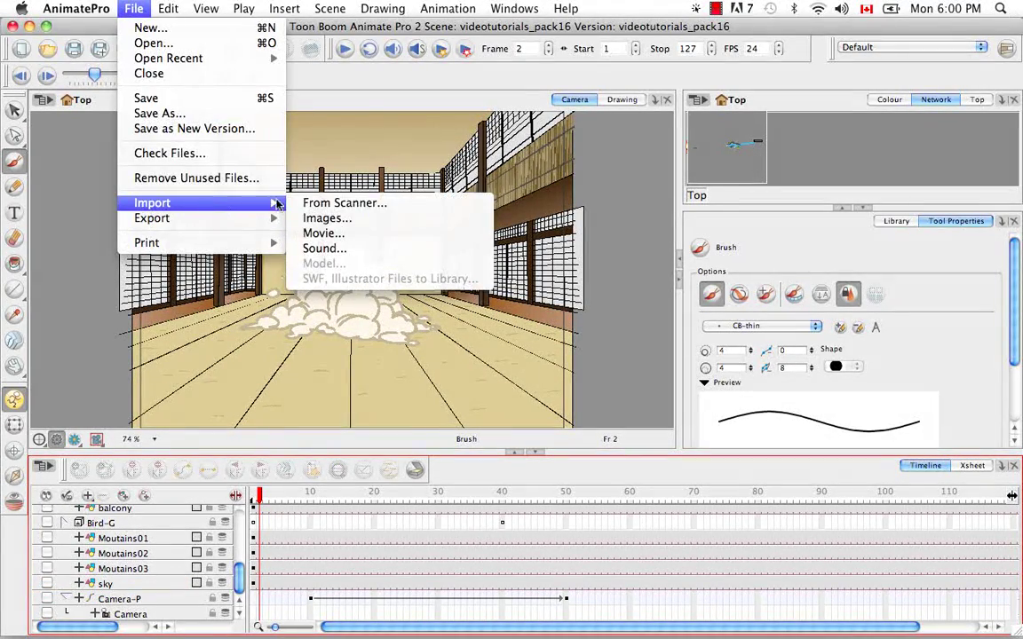
left_click(298, 197)
left_click(612, 180)
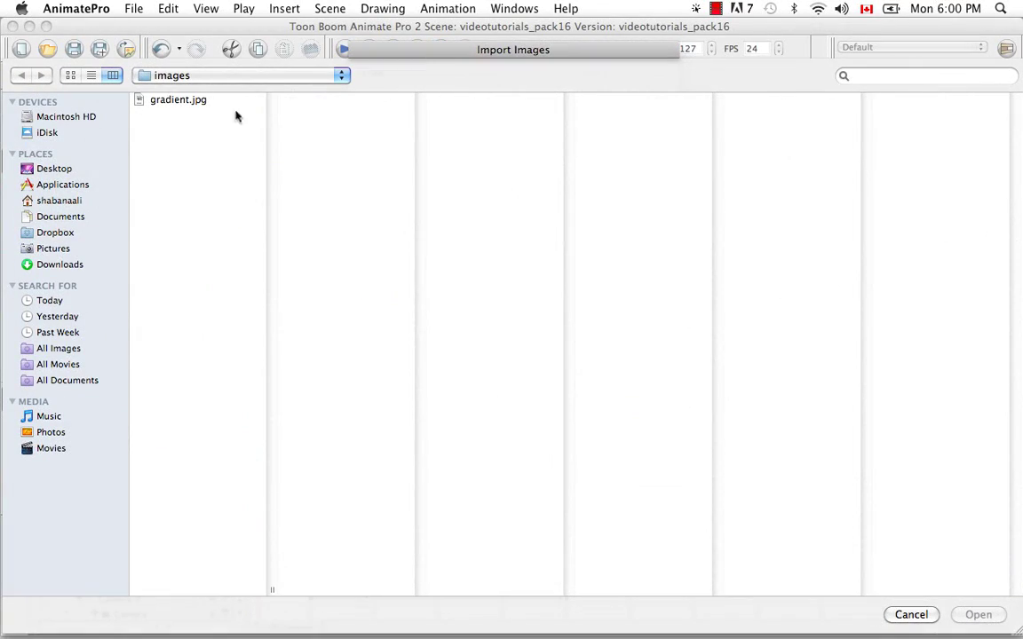
left_click(218, 103)
left_click(981, 615)
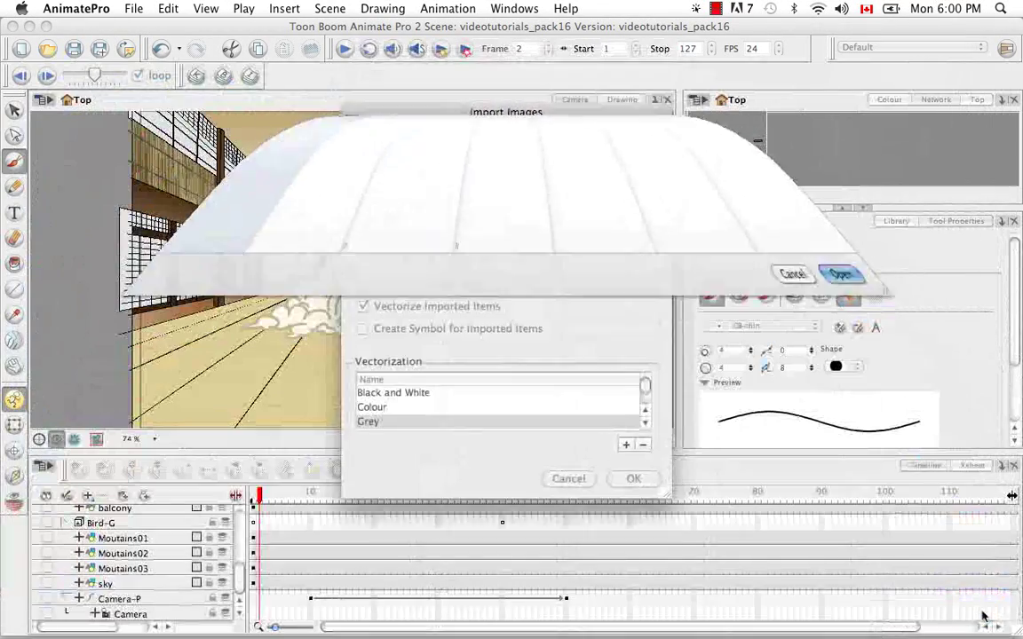
left_click(395, 330)
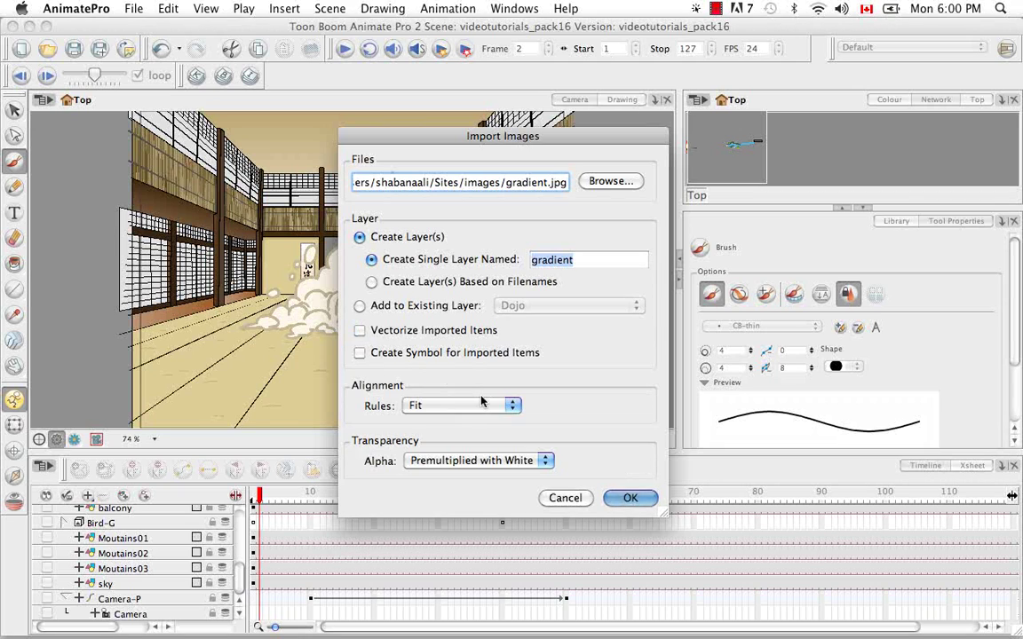
left_click(630, 498)
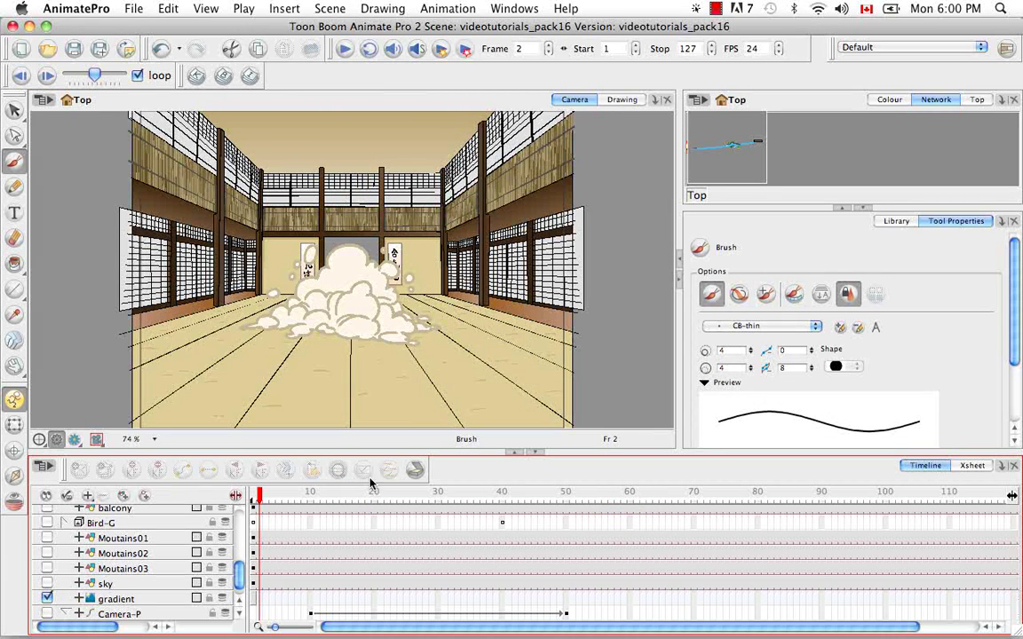
Compare frames 1 and 2 of the bitmap gradient layer, and delete the layer with its drawing files and element folders
left_click(254, 496)
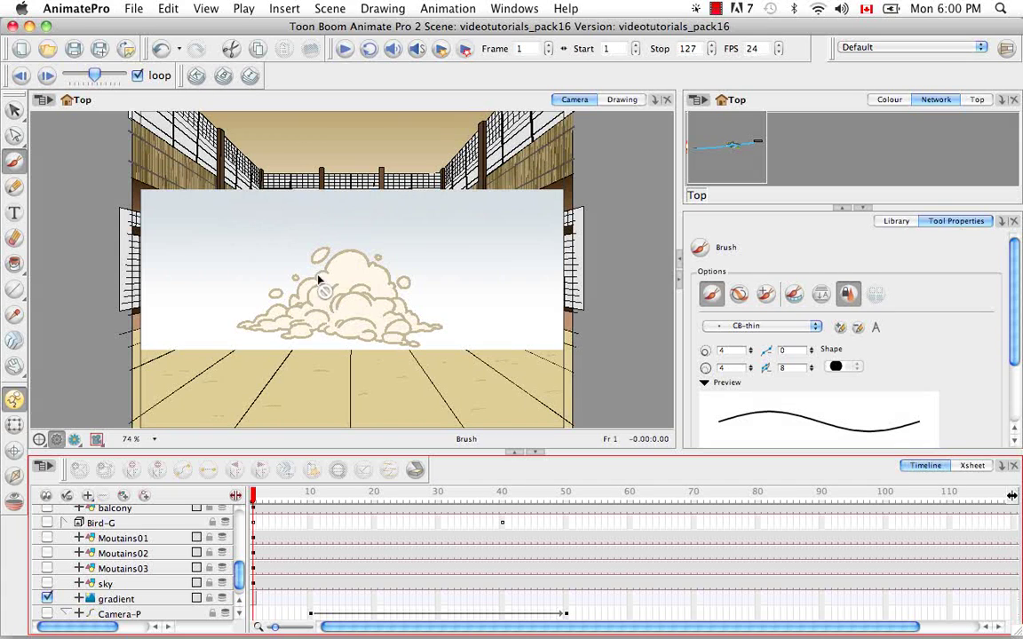
left_click(259, 602)
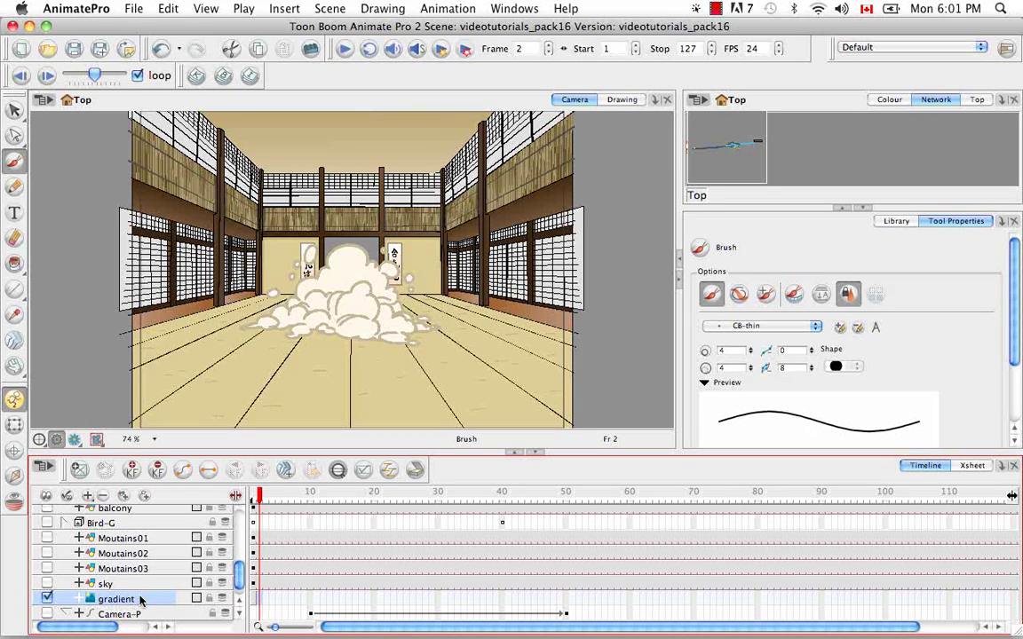
key("Delete")
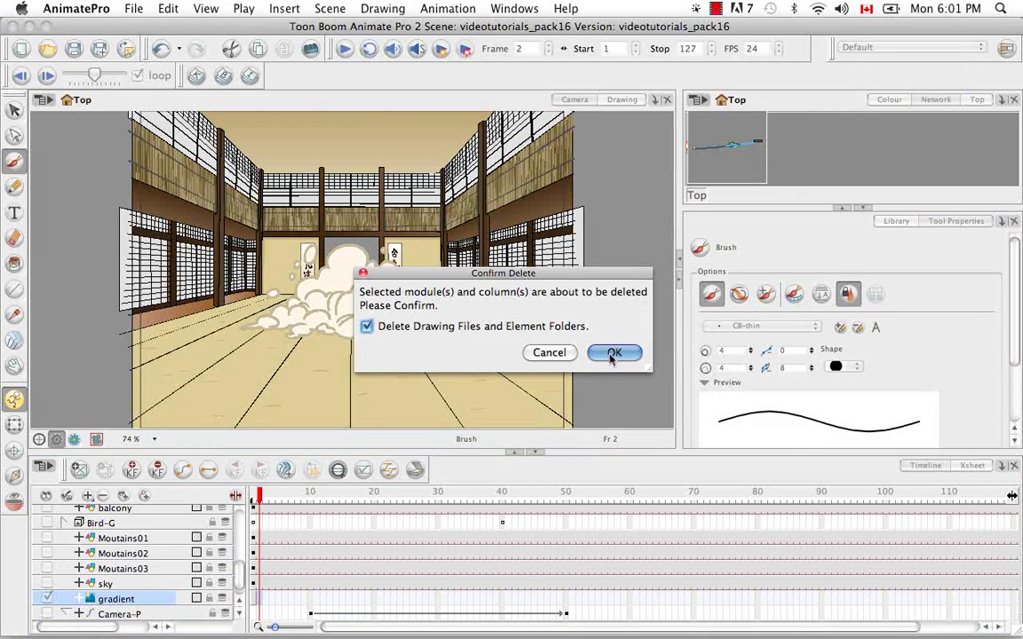
left_click(613, 352)
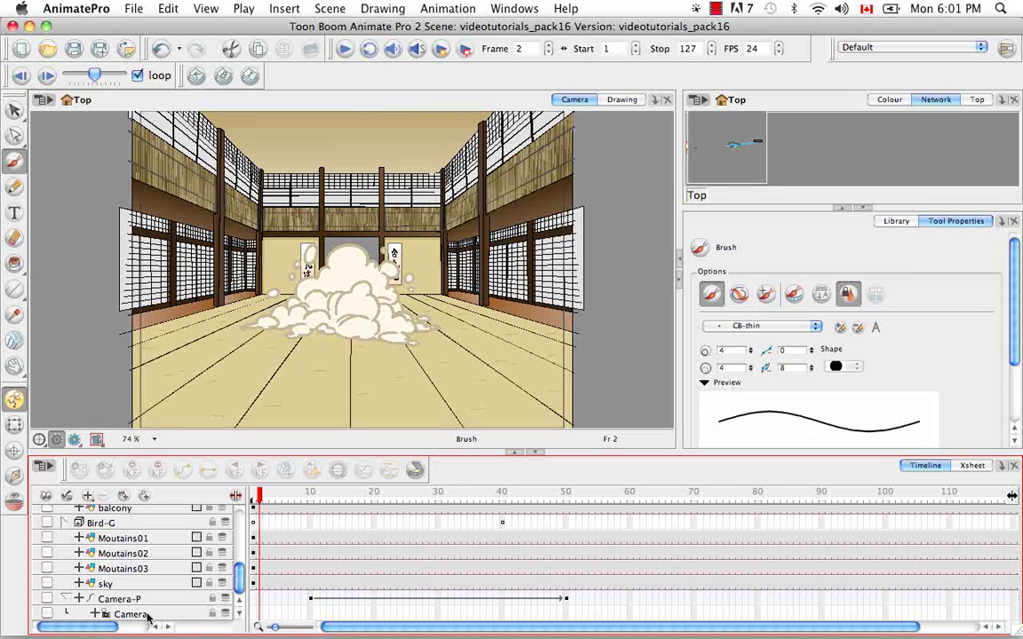
Look at the Xsheet columns, return to the Timeline and add a new camera layer near the existing Camera layer
left_click(971, 466)
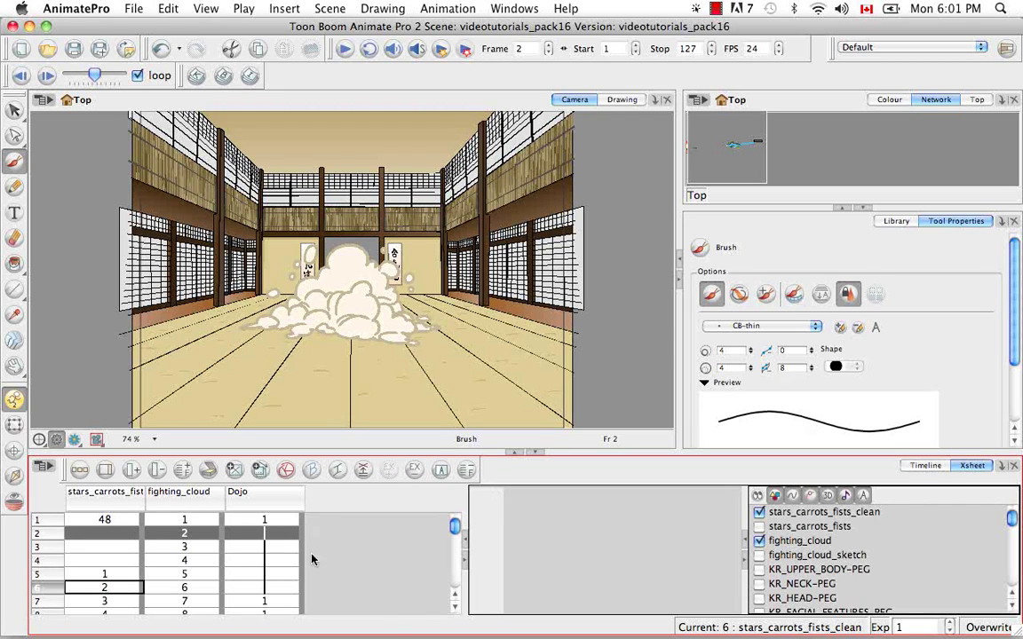
left_click(925, 466)
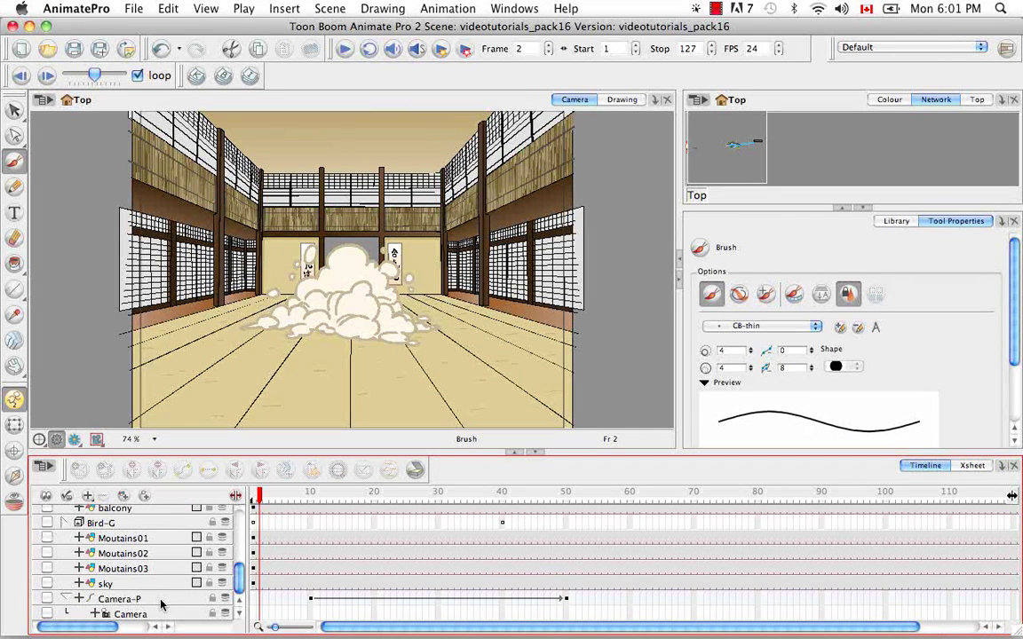
left_click(120, 615)
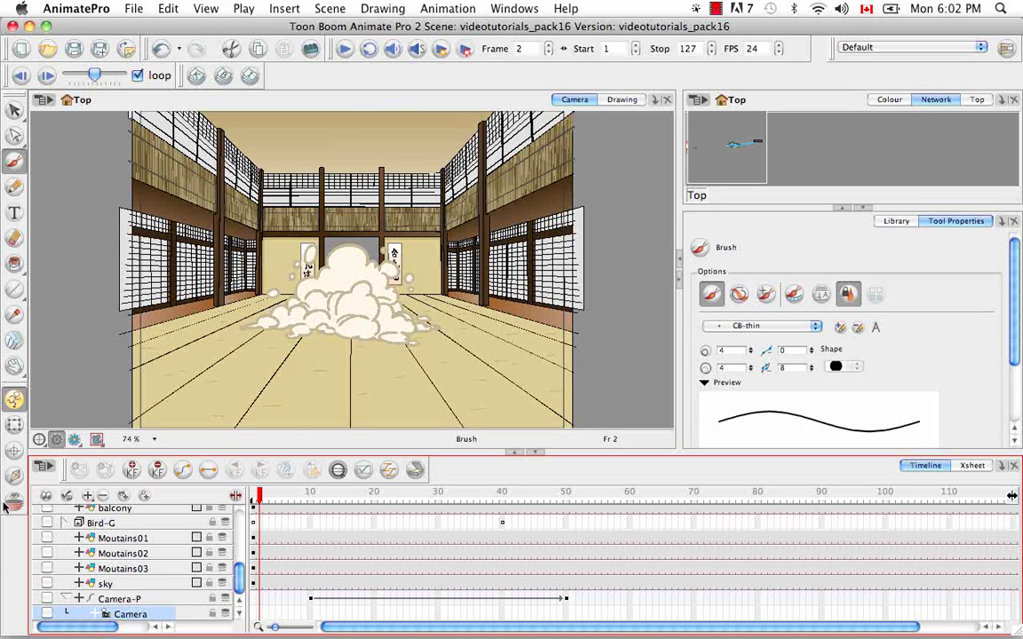
left_click(88, 496)
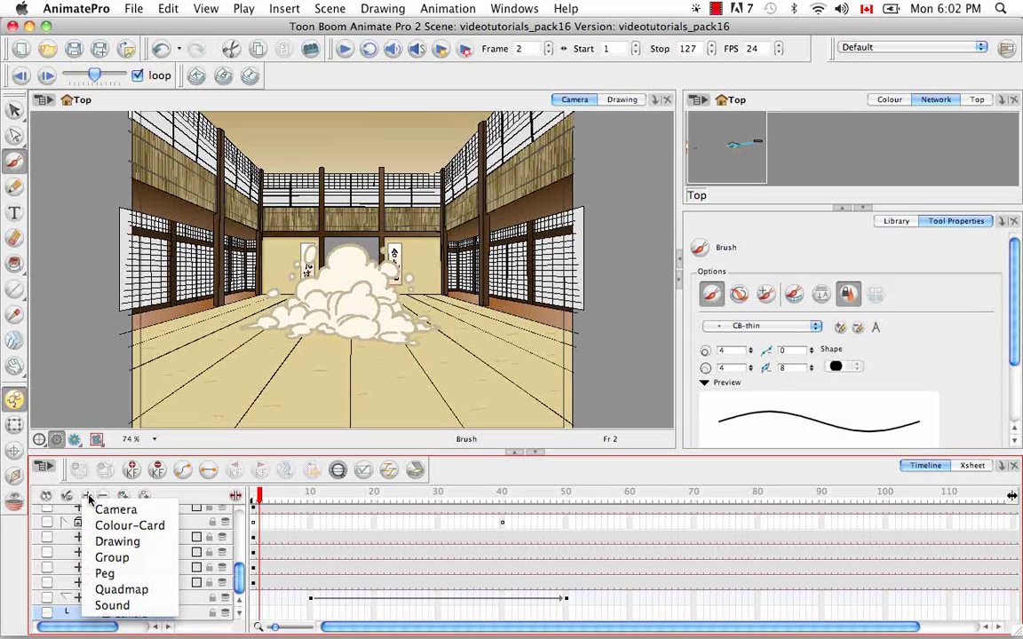
left_click(142, 513)
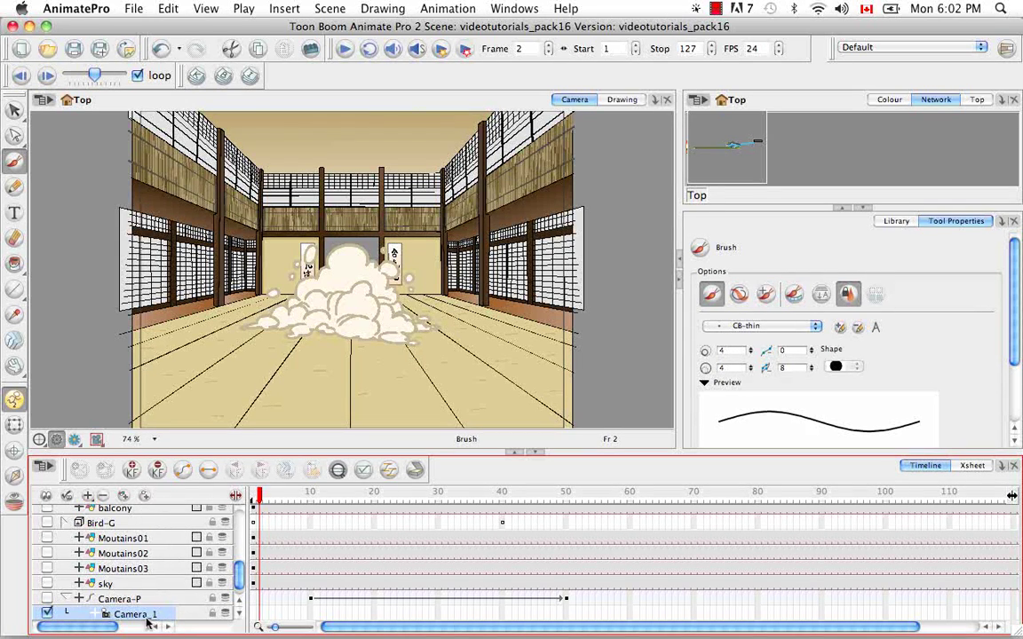
scroll(241, 573, "down", 1)
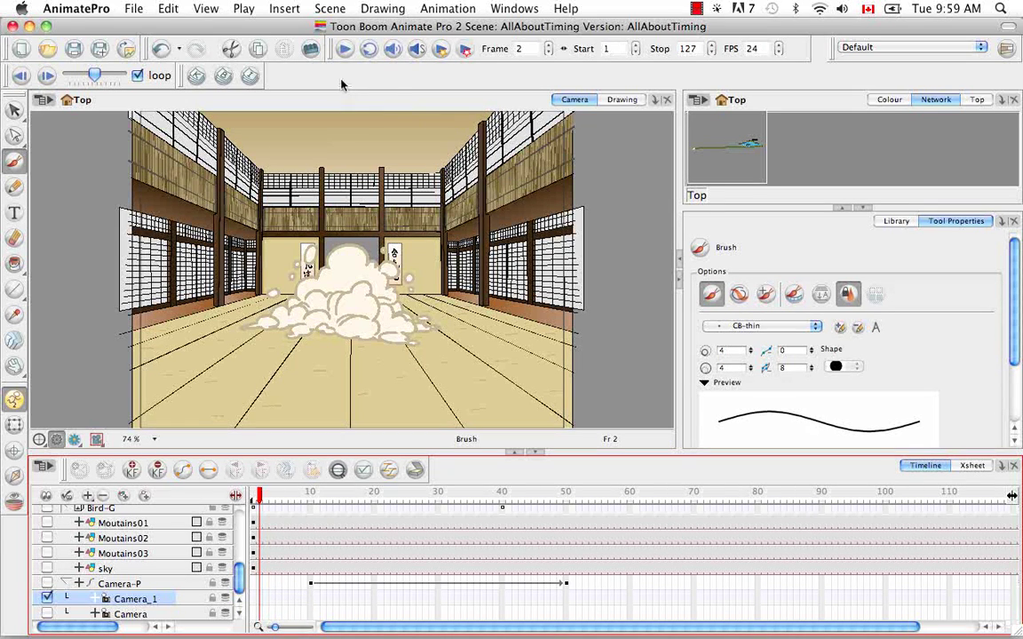
Set the scene's default display to Display, and check the setting and the end of the Timeline's layer list
left_click(334, 10)
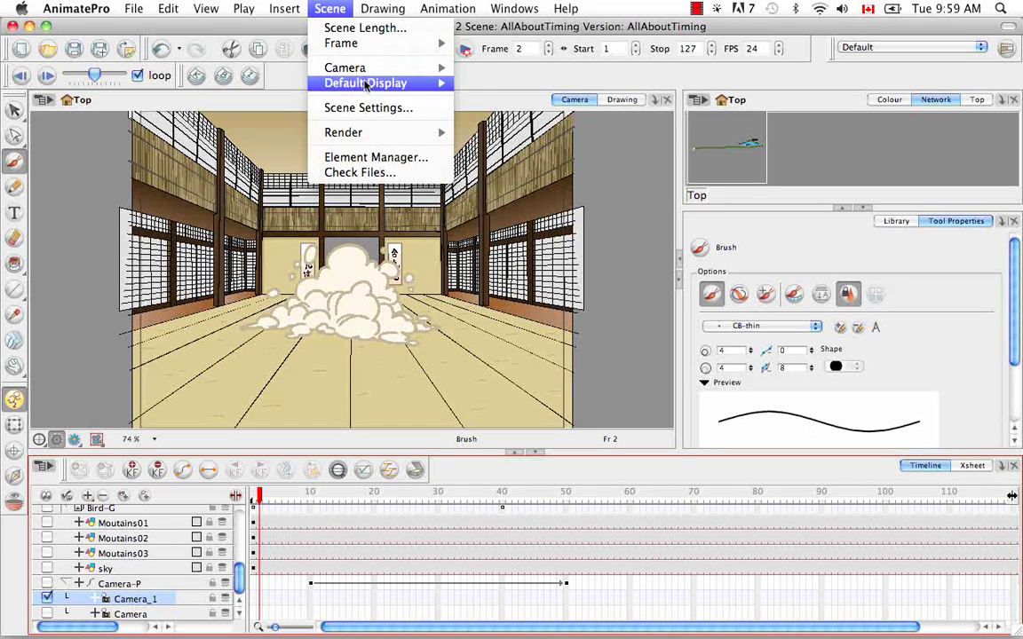
mouse_move(331, 82)
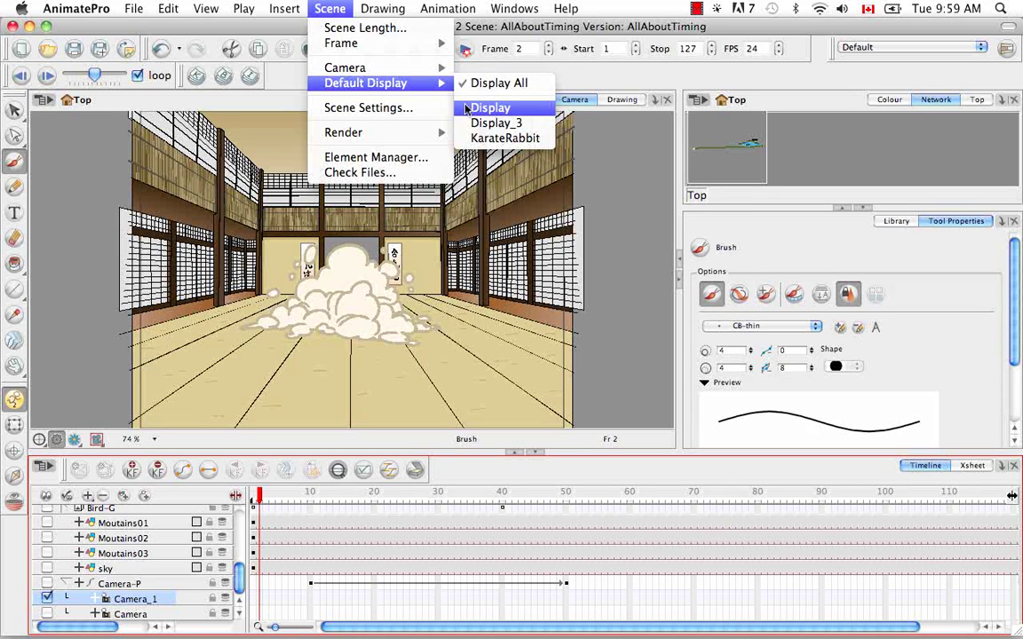
left_click(464, 108)
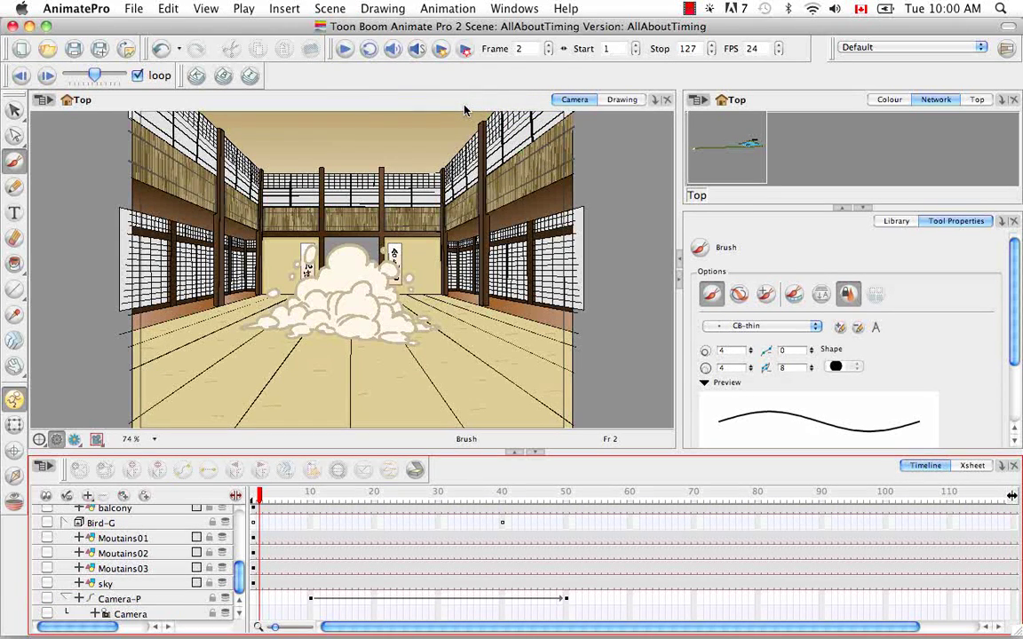
left_click(320, 11)
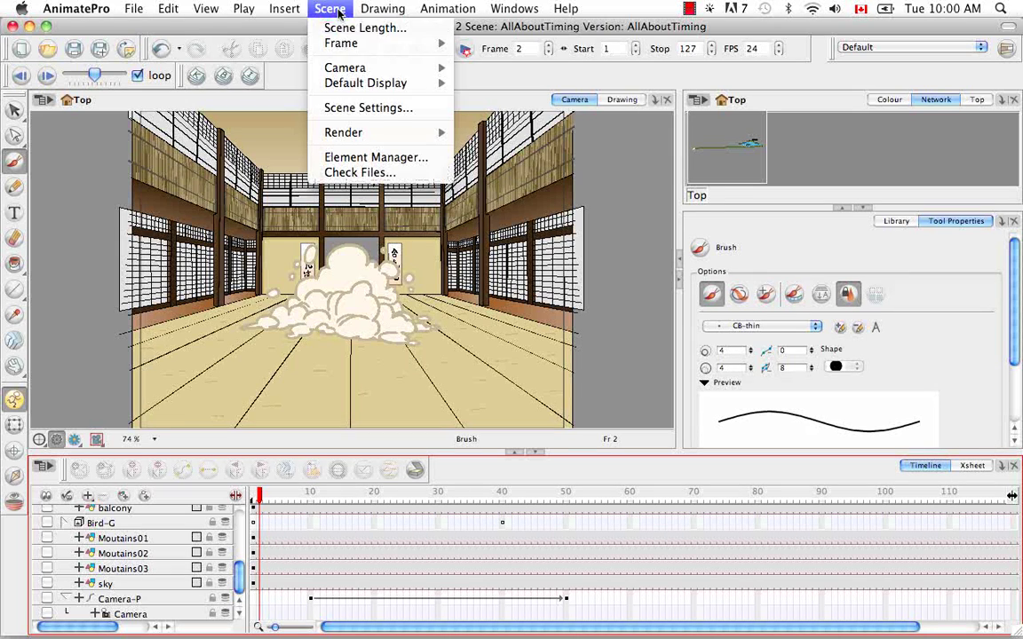
mouse_move(379, 85)
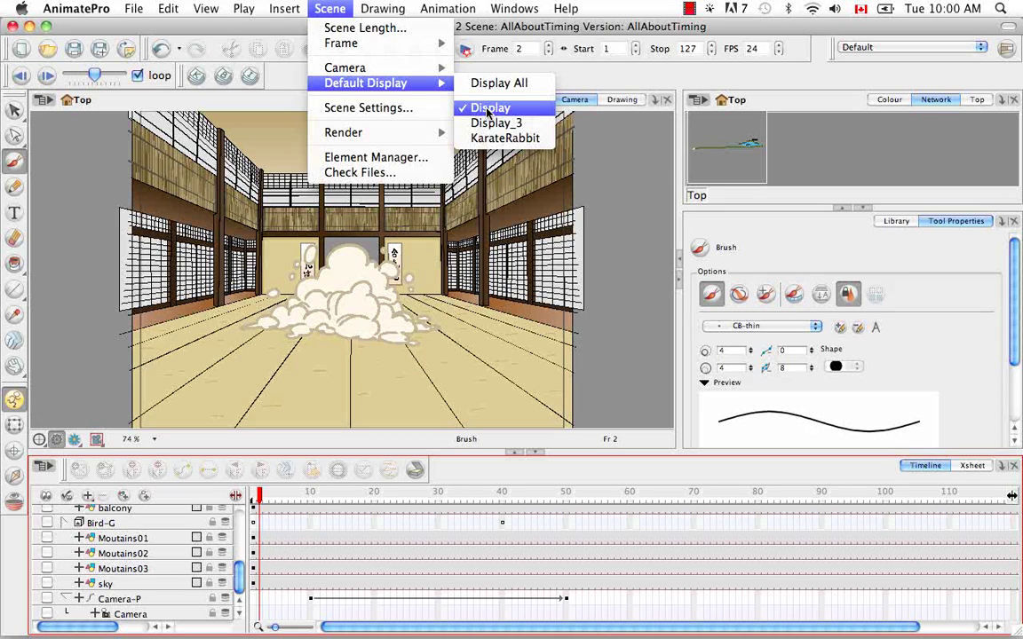
left_click(616, 79)
mouse_move(240, 579)
left_mouse_down()
mouse_move(241, 566)
mouse_move(240, 591)
left_mouse_up()
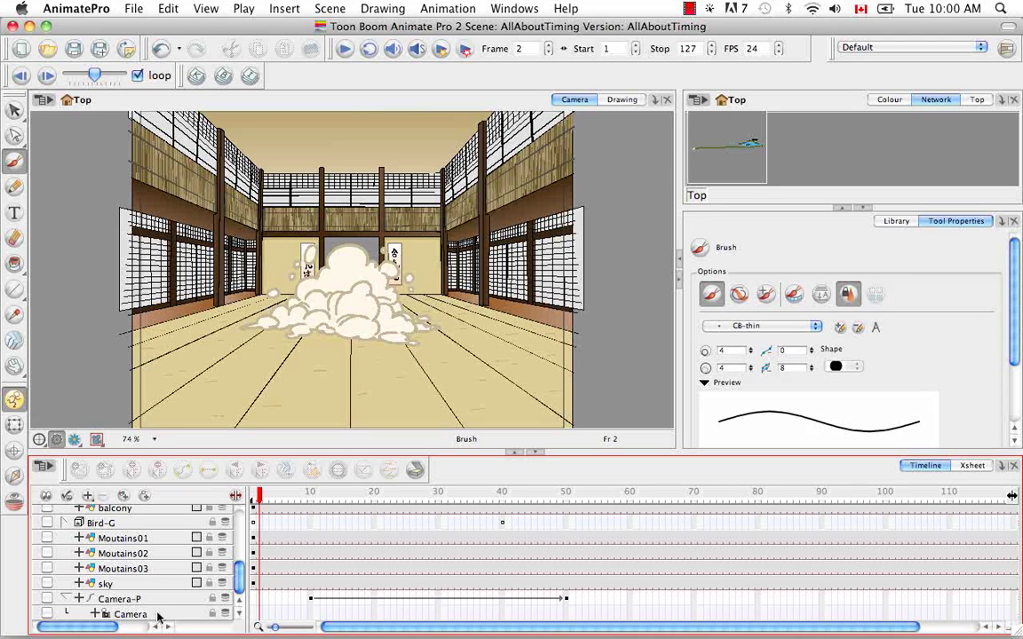
Make Camera_1 the scene's active camera and check which camera is selected
left_click(328, 9)
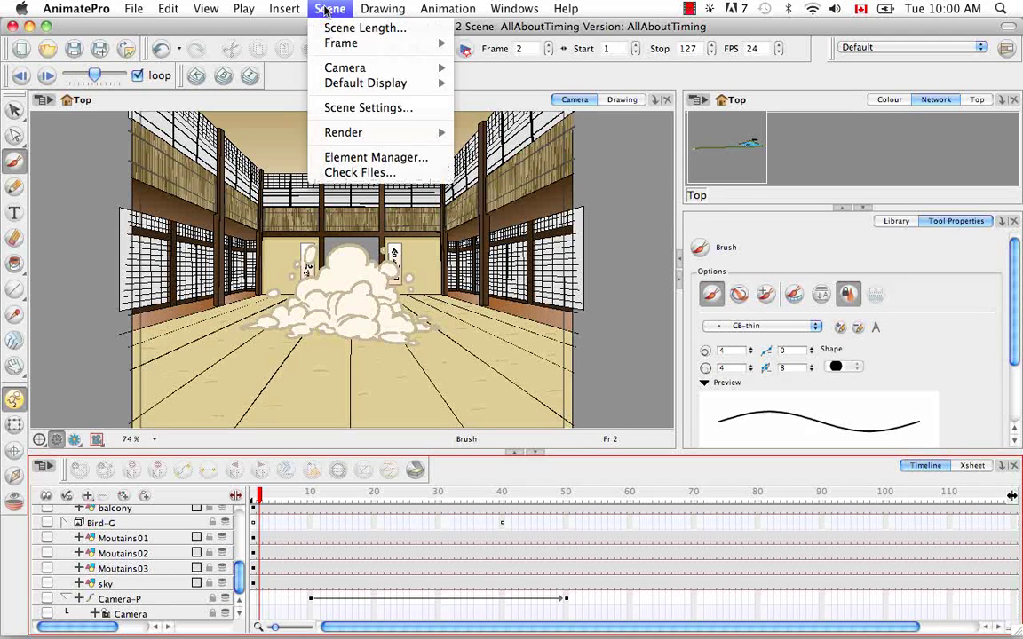
mouse_move(359, 68)
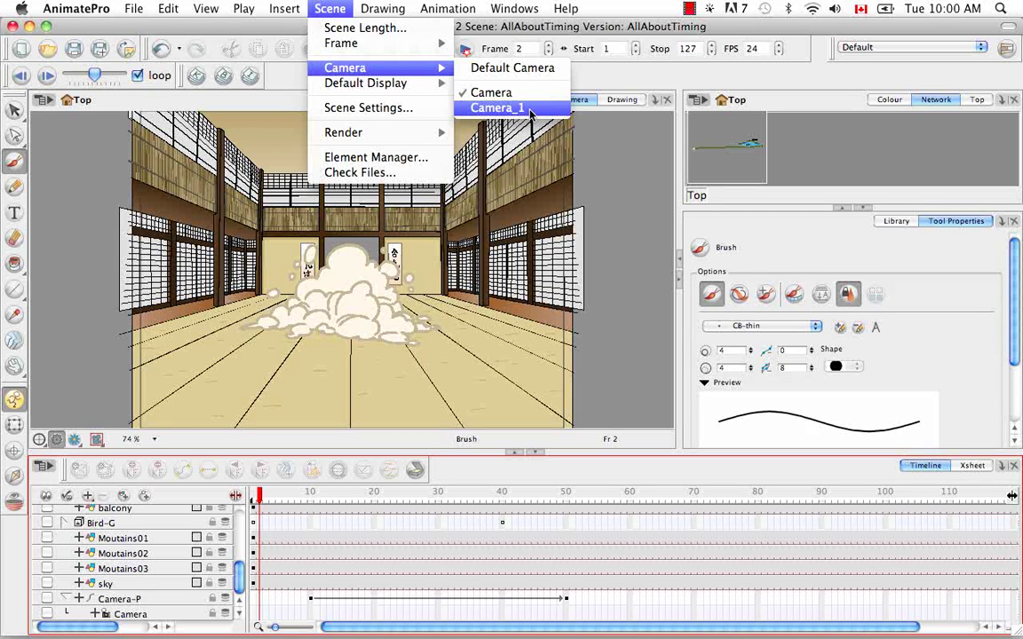
left_click(497, 108)
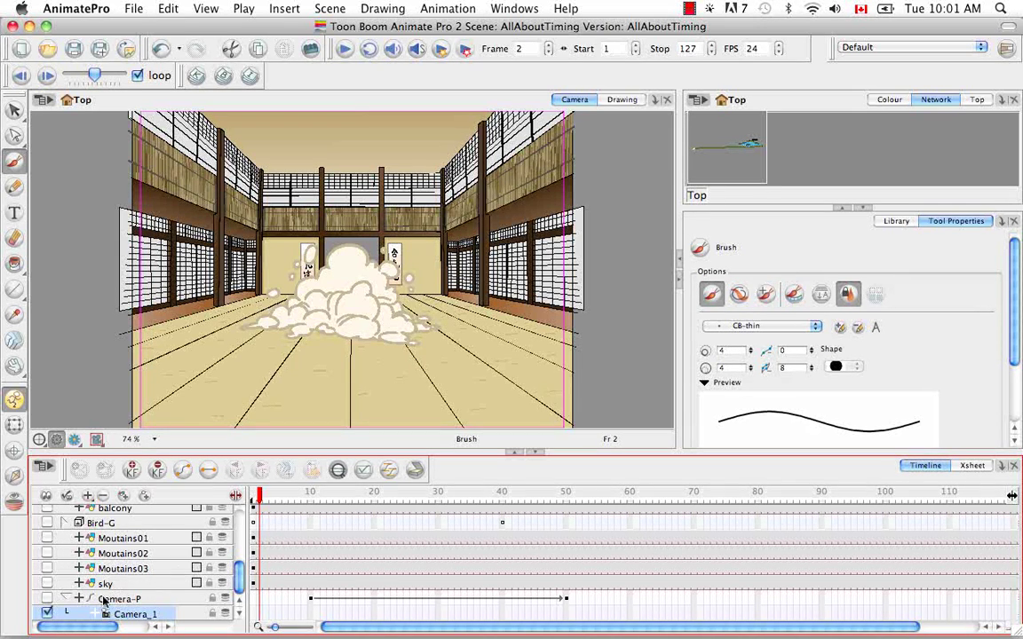
left_click(331, 9)
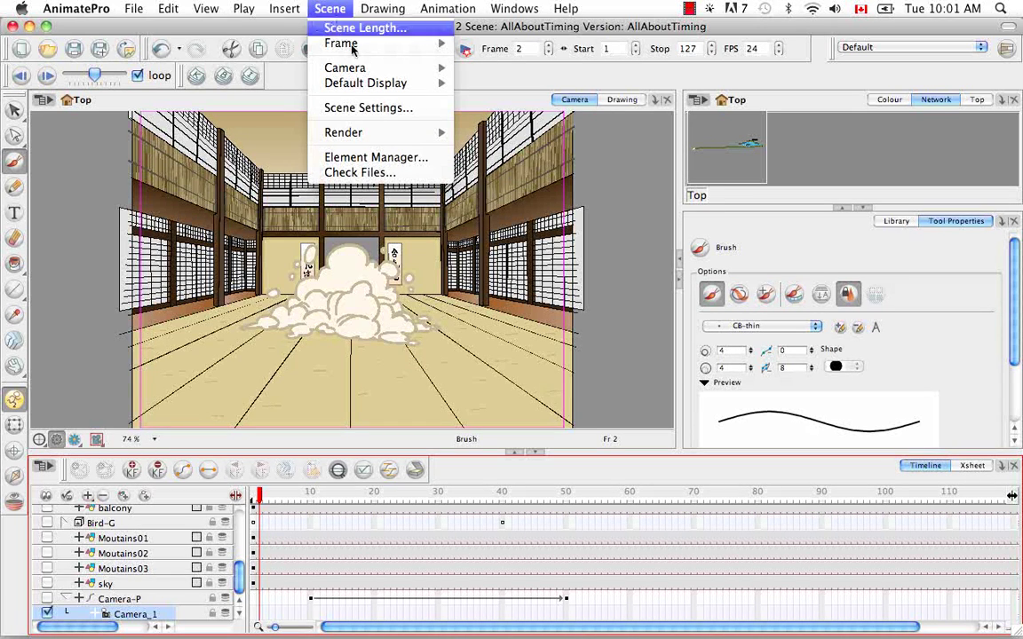
mouse_move(360, 69)
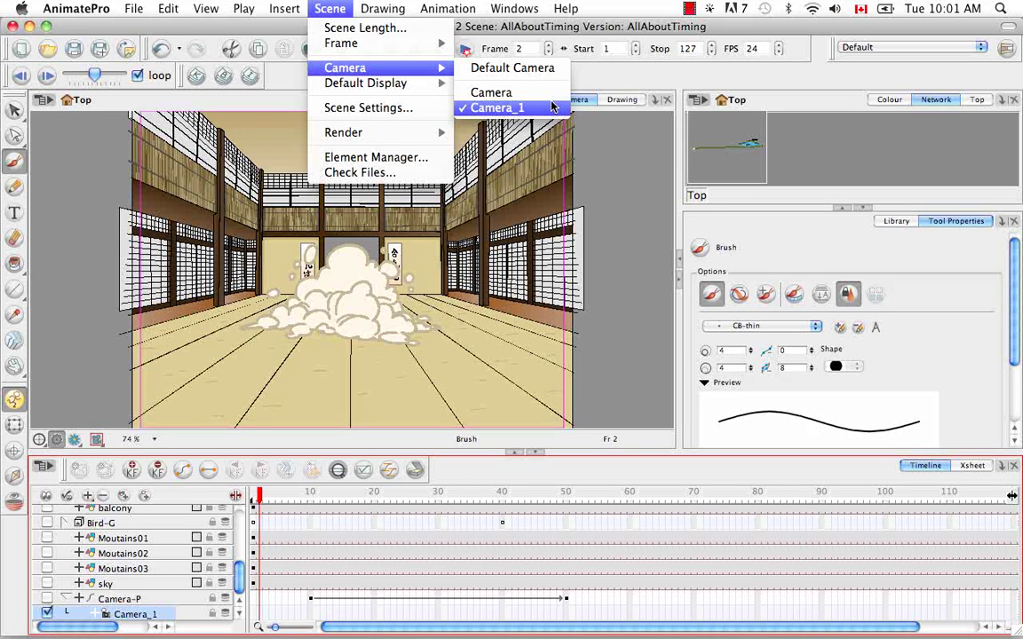
left_click(698, 81)
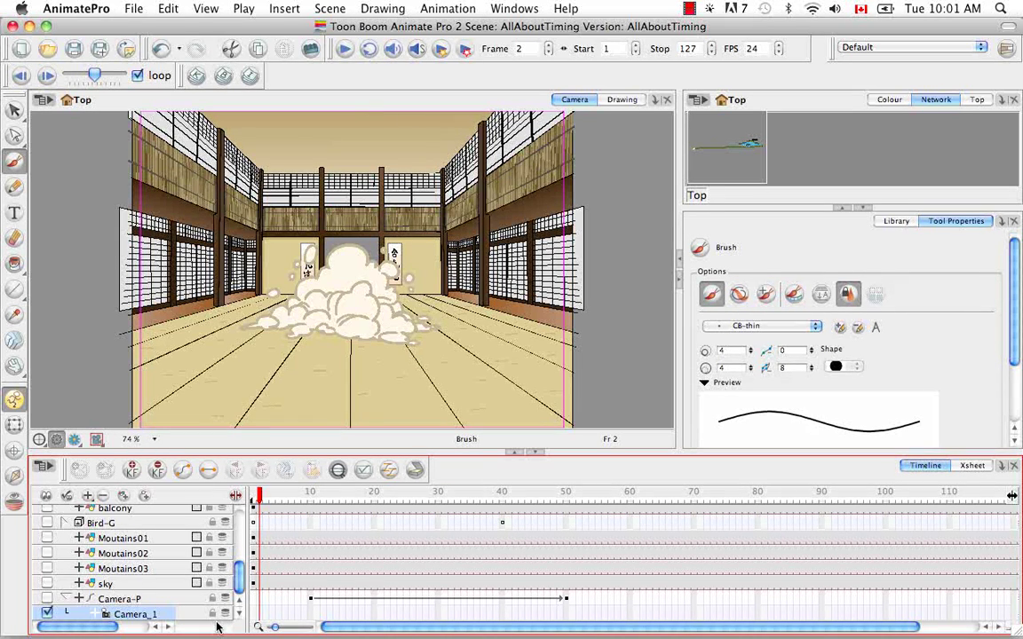
left_click(89, 498)
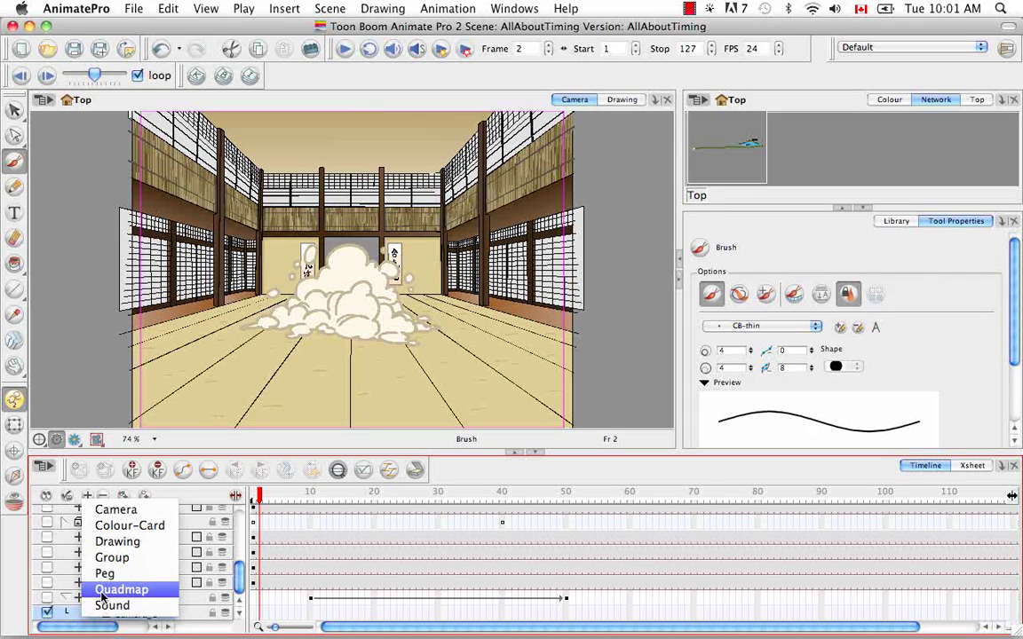
left_click(484, 481)
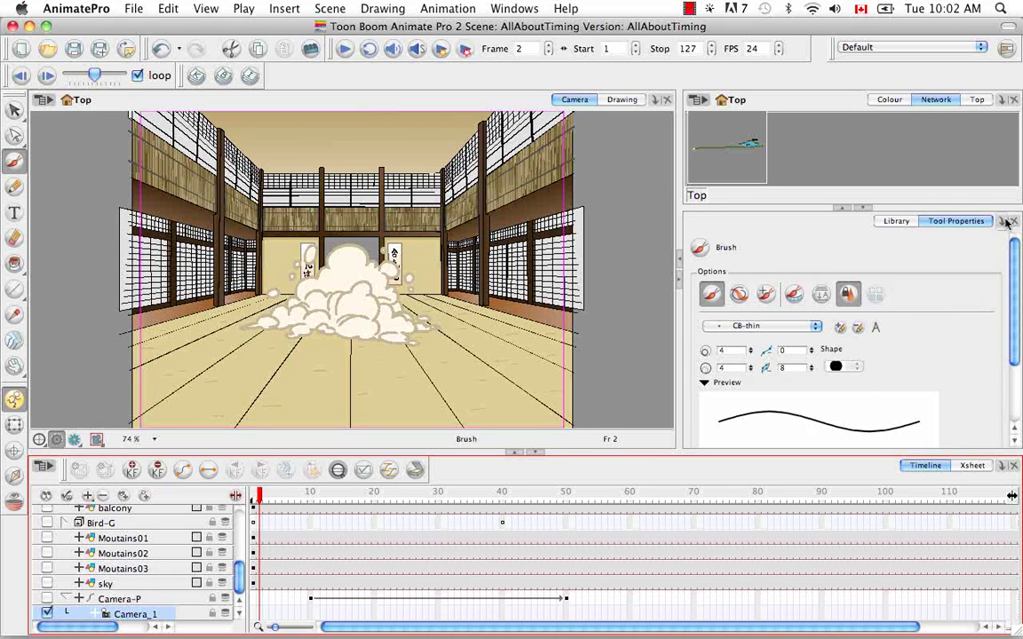
Add a Module Library view and place a Transparency effect from its Filter modules into the Network
left_click(1004, 222)
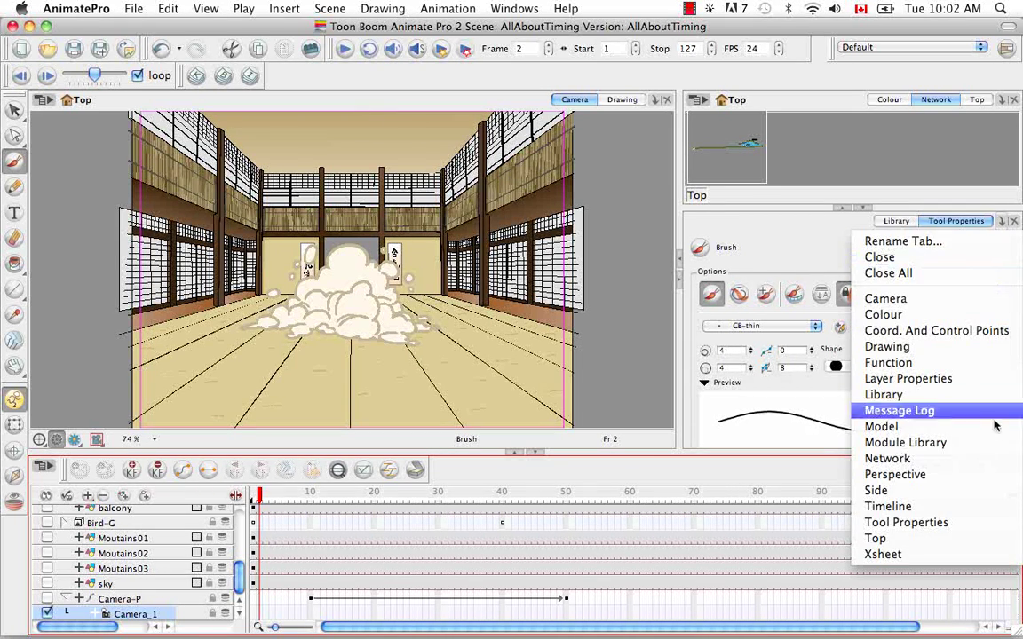
left_click(994, 443)
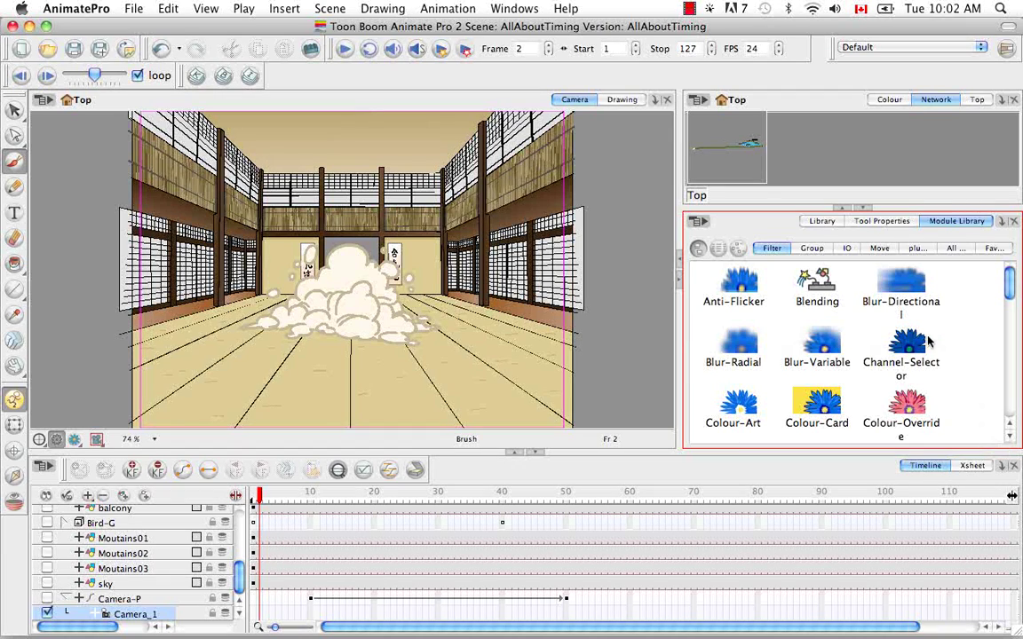
scroll(1008, 353, "down", 10)
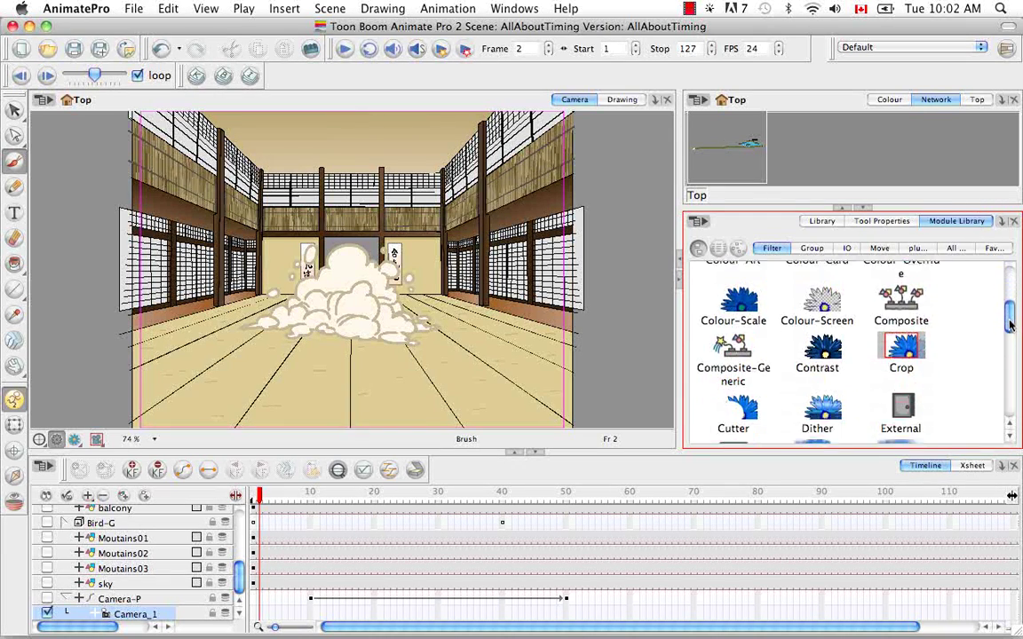
left_click_drag(1013, 373, 1013, 411)
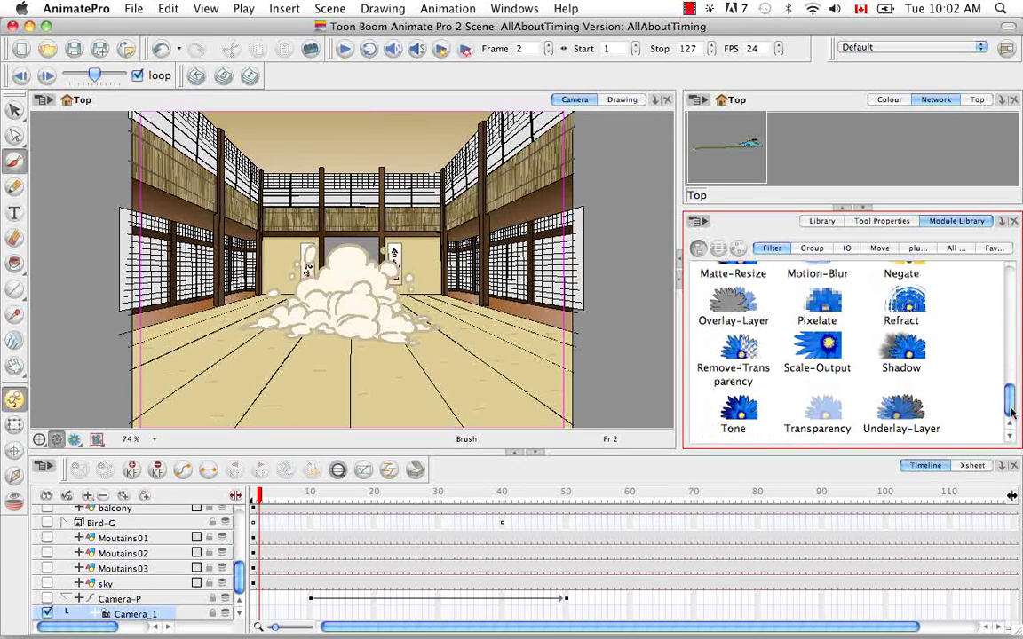
left_click(826, 417)
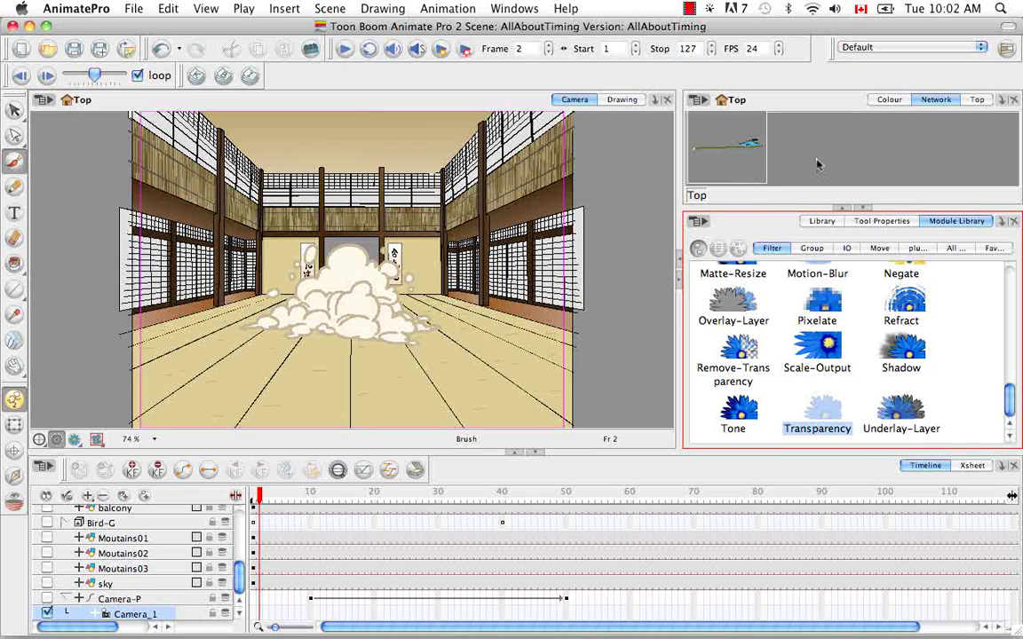
left_click_drag(818, 164, 818, 164)
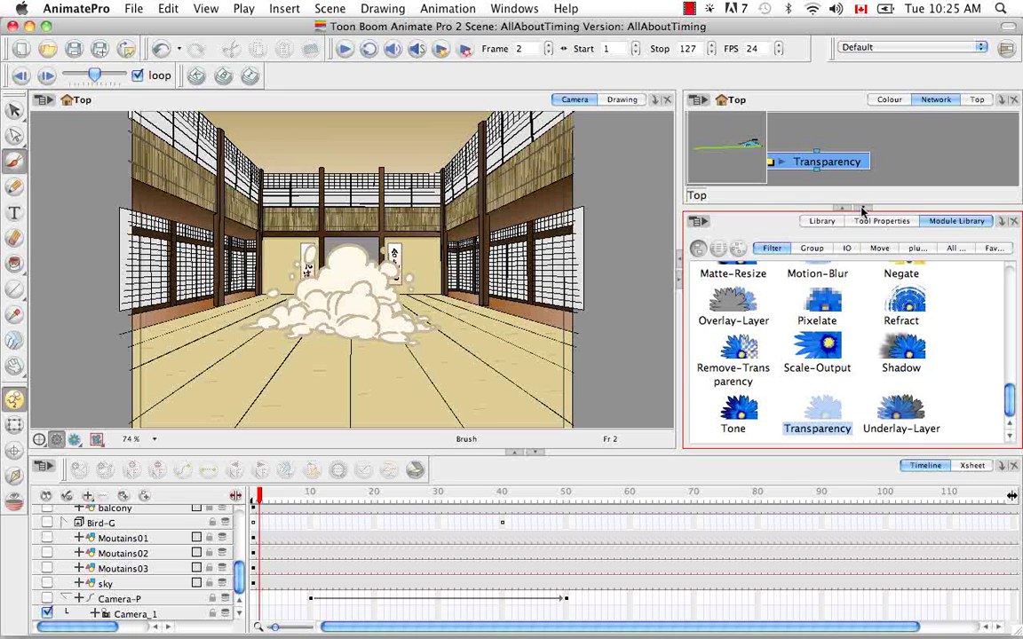
Enlarge the Network view, connect the Transparency module between fighting_cloud and the Composite, and restore the view layout
left_click(863, 210)
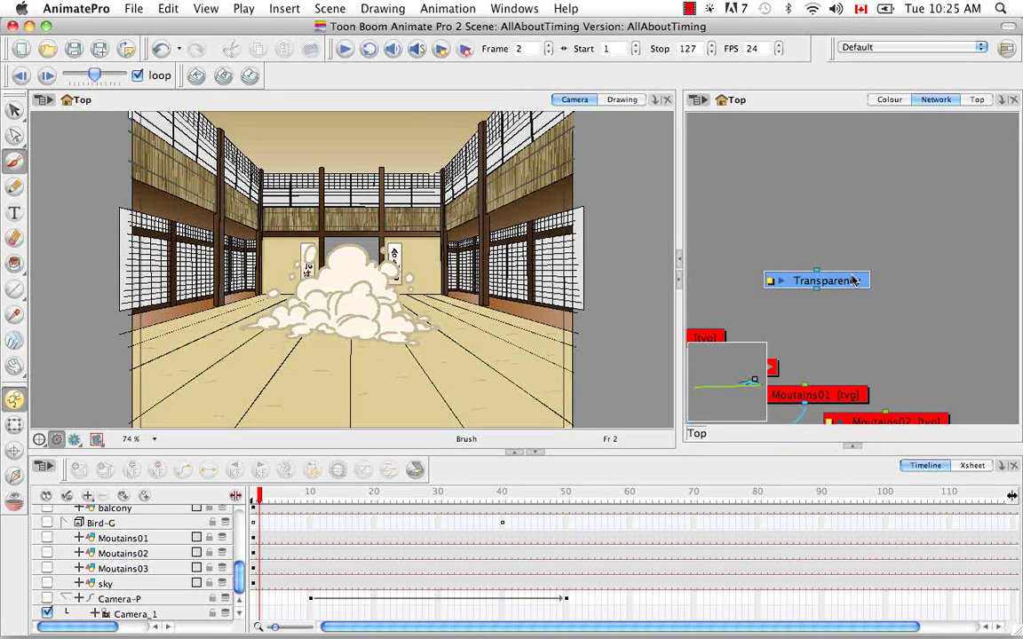
left_click(870, 300)
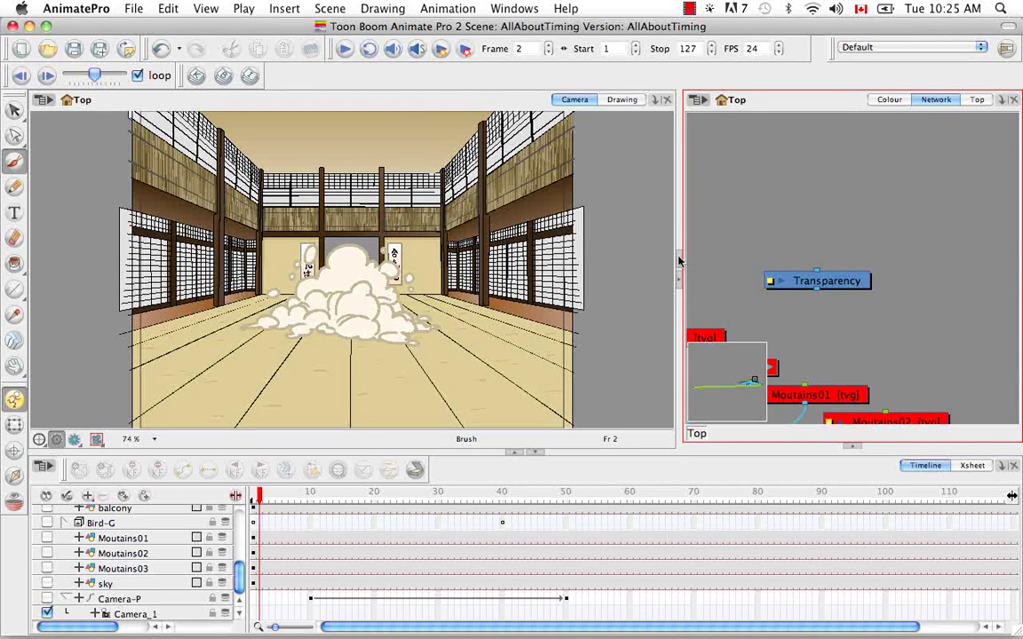
left_click(679, 260)
key("space")
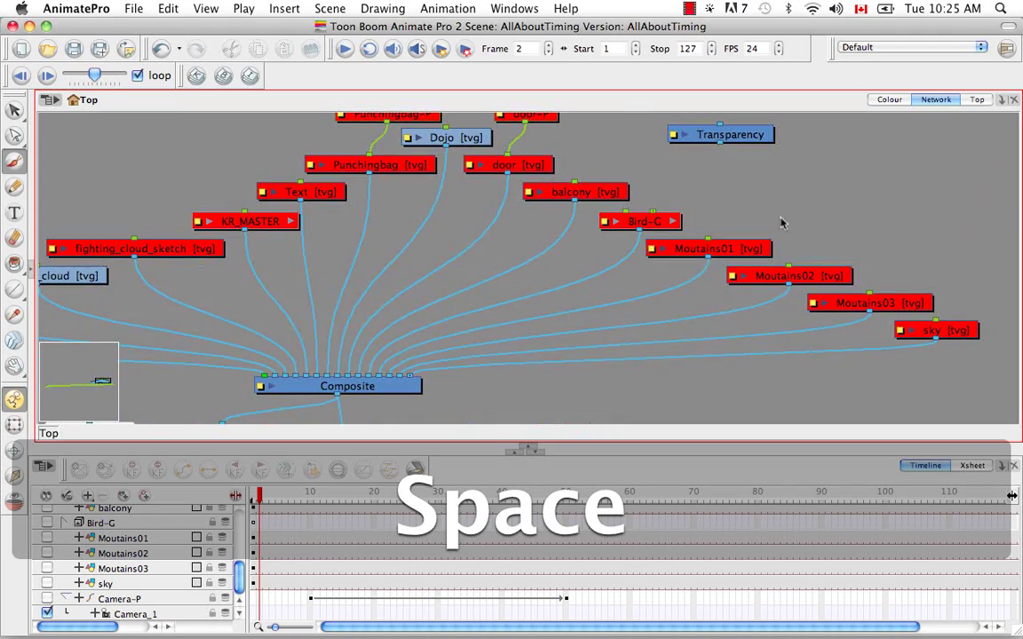
left_click_drag(776, 224, 961, 245)
left_click_drag(916, 162, 307, 342)
key("alt")
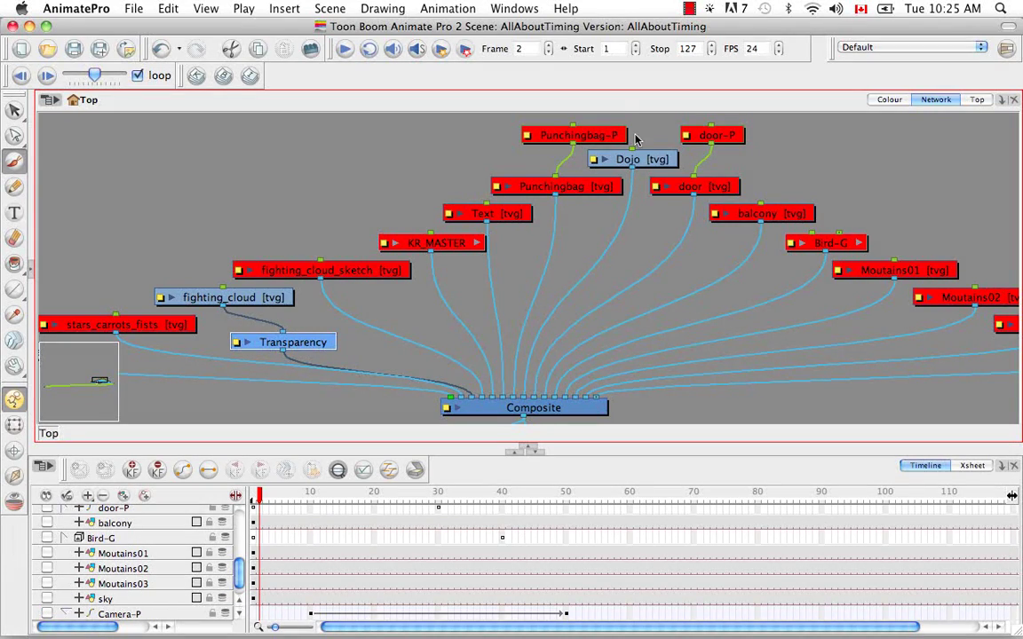
left_click(30, 269)
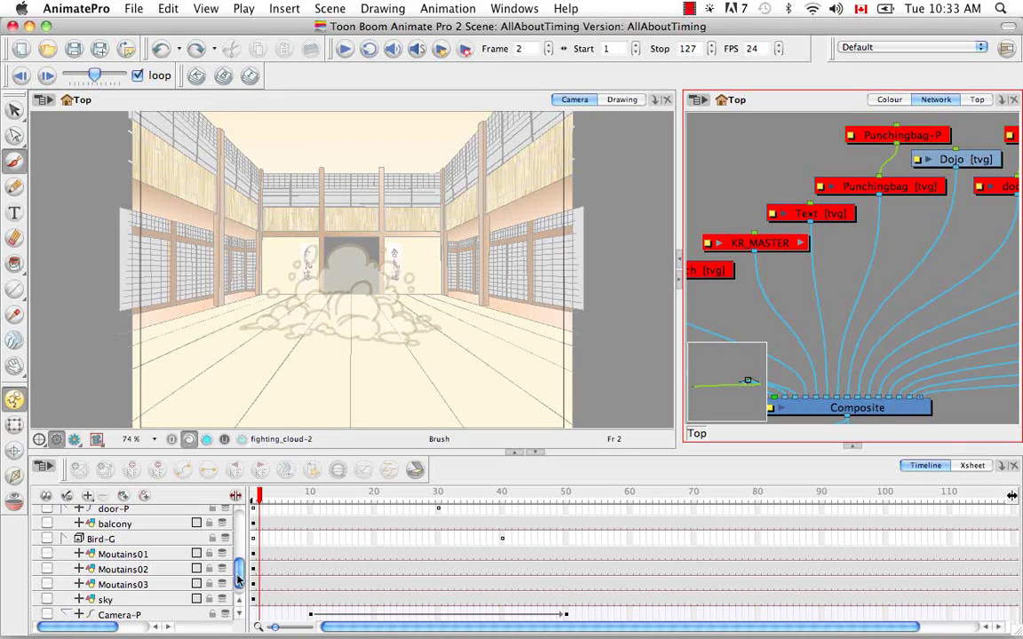
Reveal the Transparency parameter under the fighting_cloud layer in the Timeline and add a keyframe for it at frame 1
left_click_drag(238, 579, 236, 532)
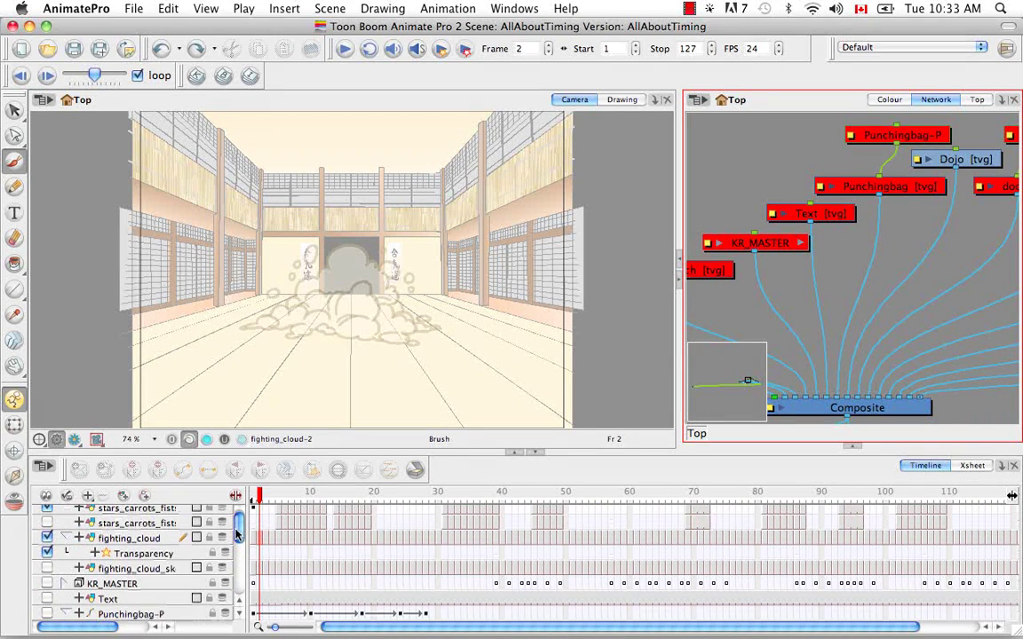
left_click(135, 552)
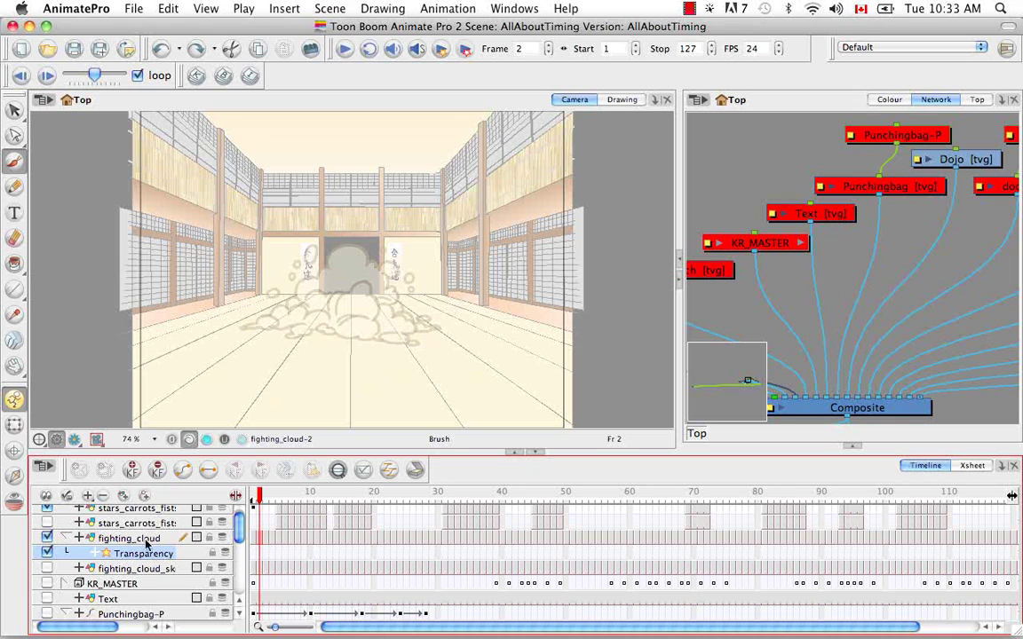
left_click(235, 497)
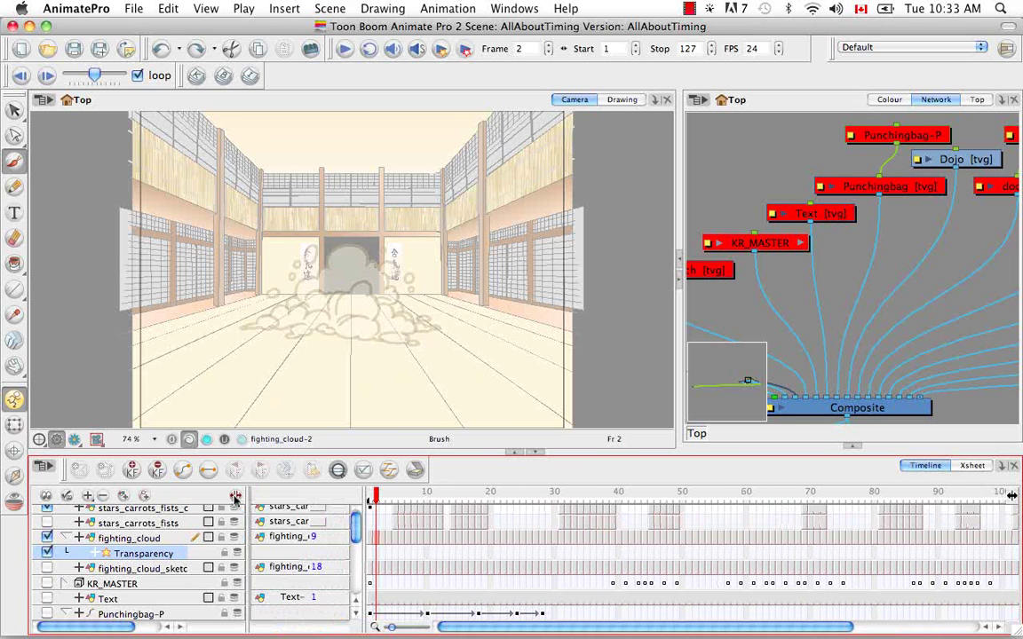
left_click(97, 554)
left_click_drag(377, 495, 366, 495)
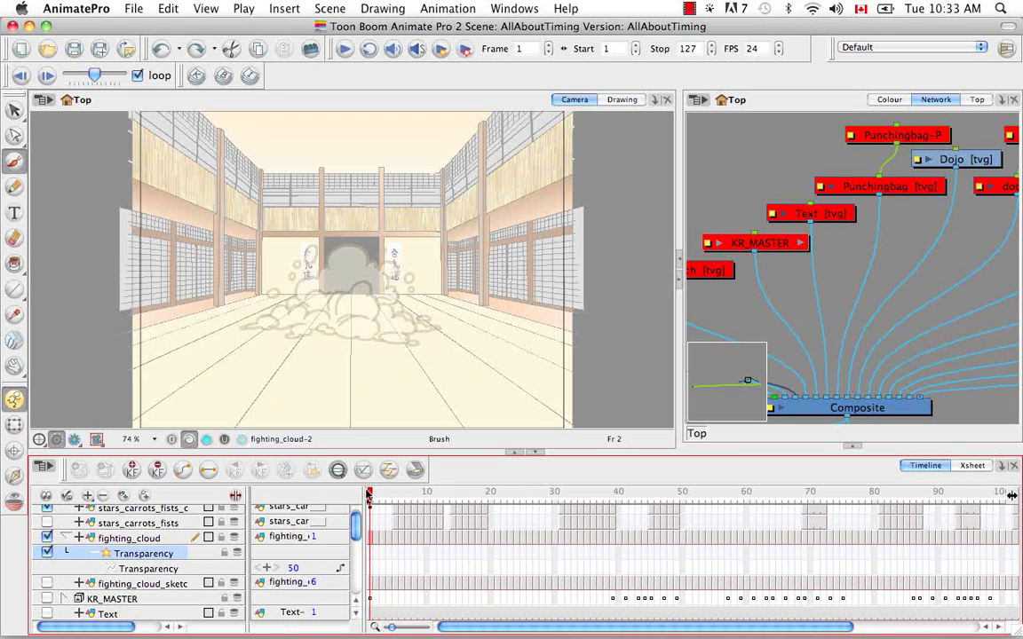
left_click(371, 569)
left_click(133, 471)
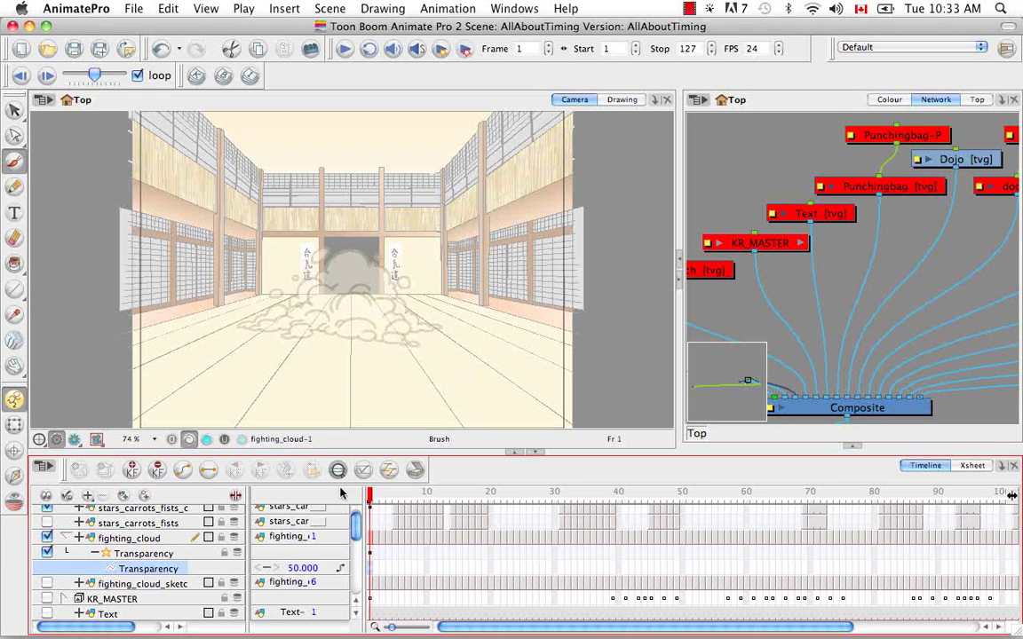
Add a Transparency keyframe at frame 30 and set its value to 100
left_click(433, 494)
left_click_drag(453, 505, 554, 508)
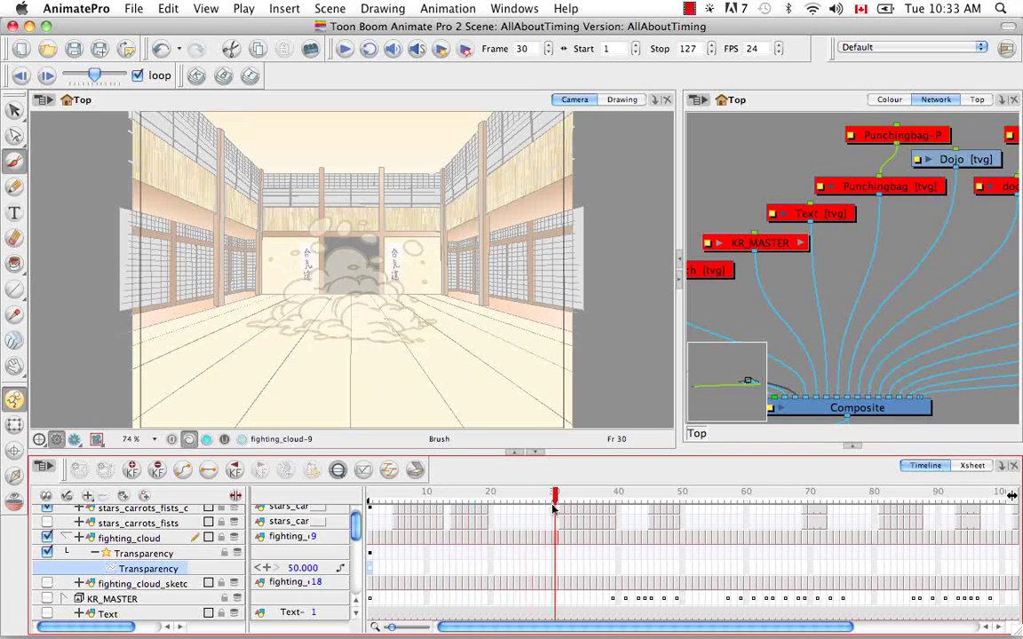
left_click(556, 555)
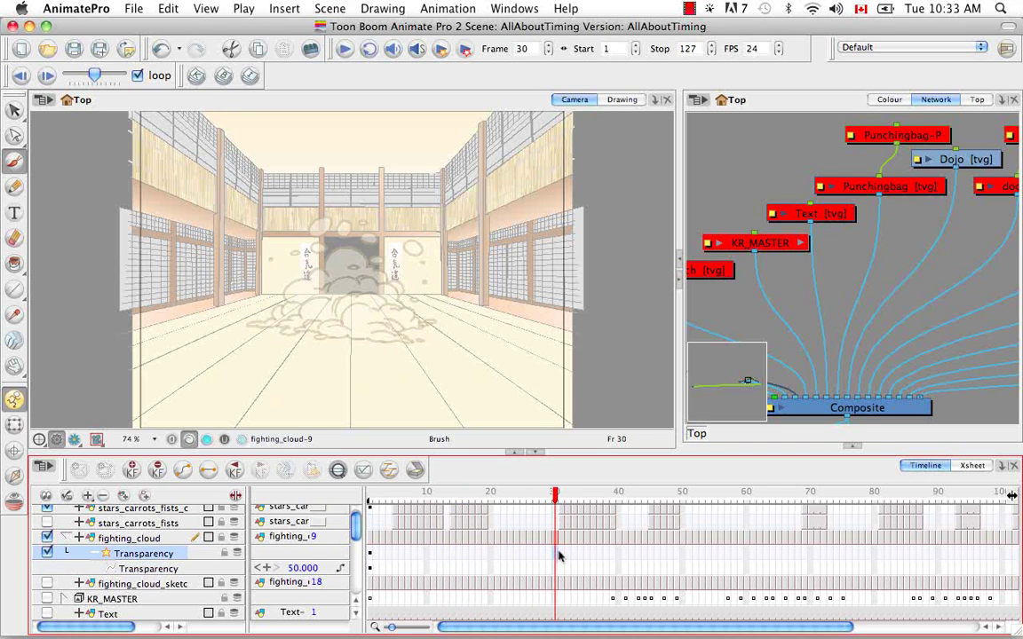
left_click(133, 471)
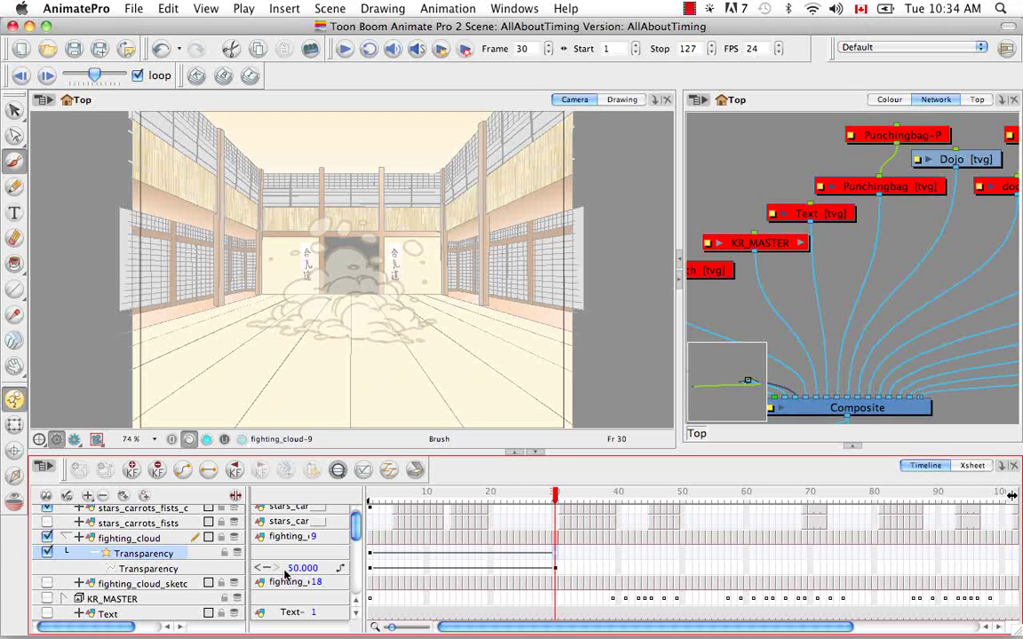
double_click(300, 569)
type("100")
key("Return")
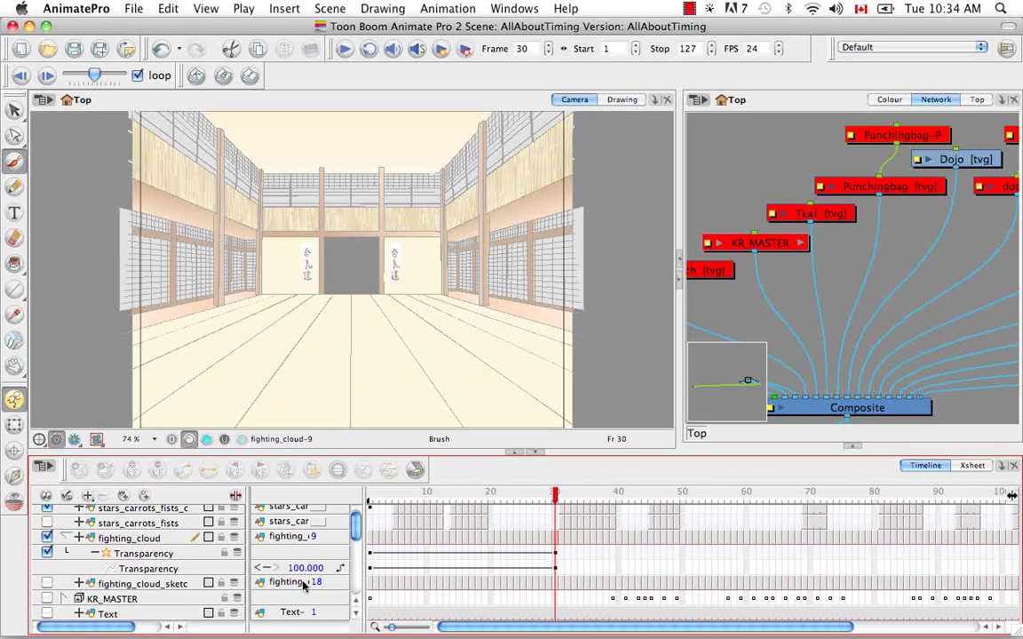
Preview the cloud's fade up to frame 30 and examine the Transparency values between its keyframes in the Xsheet
left_click_drag(501, 494, 556, 508)
left_click(131, 554)
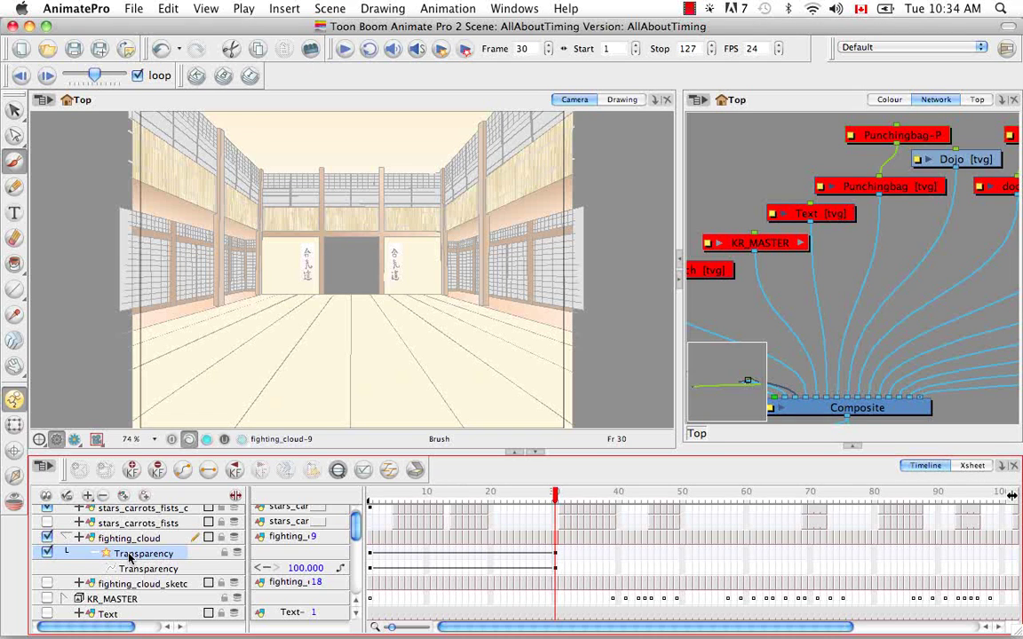
left_click(972, 466)
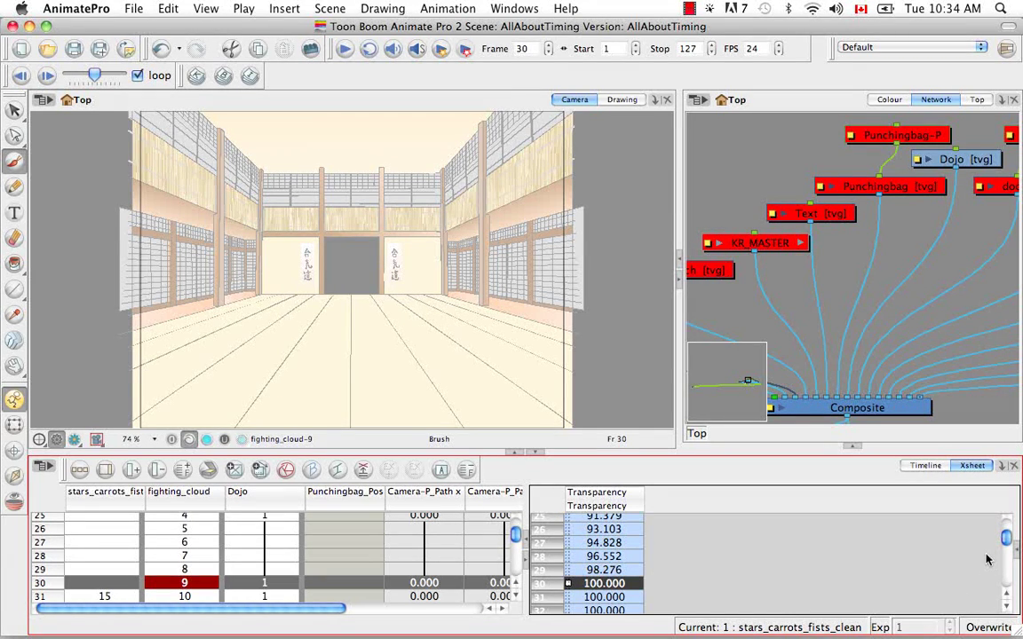
mouse_move(1008, 539)
left_mouse_down()
mouse_move(1008, 552)
mouse_move(1015, 528)
left_mouse_up()
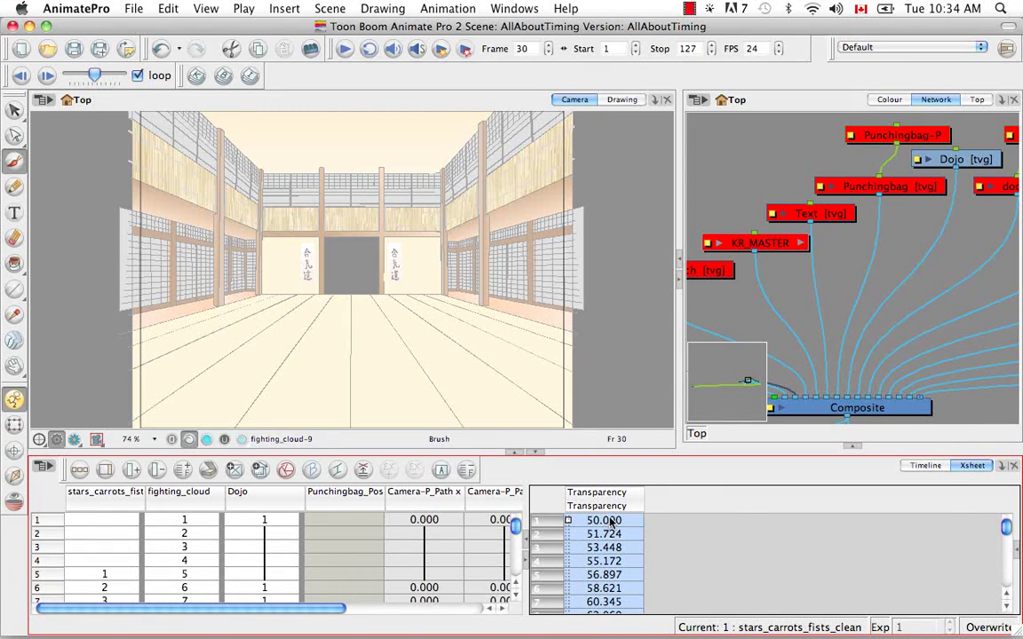
left_click_drag(1006, 527, 1009, 542)
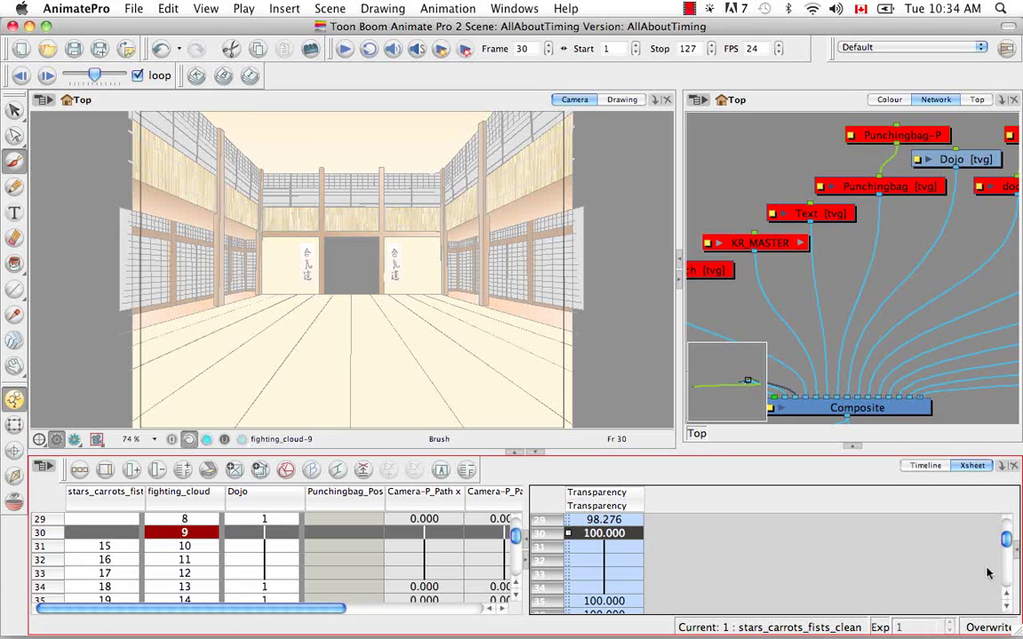
left_click_drag(1008, 544, 1007, 530)
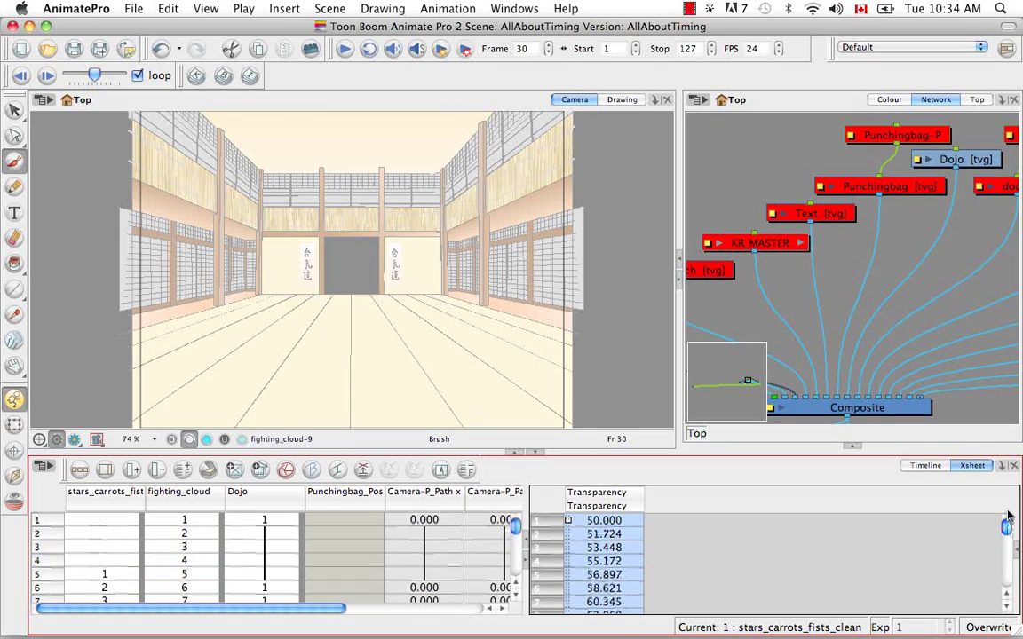
Return to the Timeline, enable the Bird-G group, and switch the Moutains01 and Moutains02 layers on and off again
left_click(928, 467)
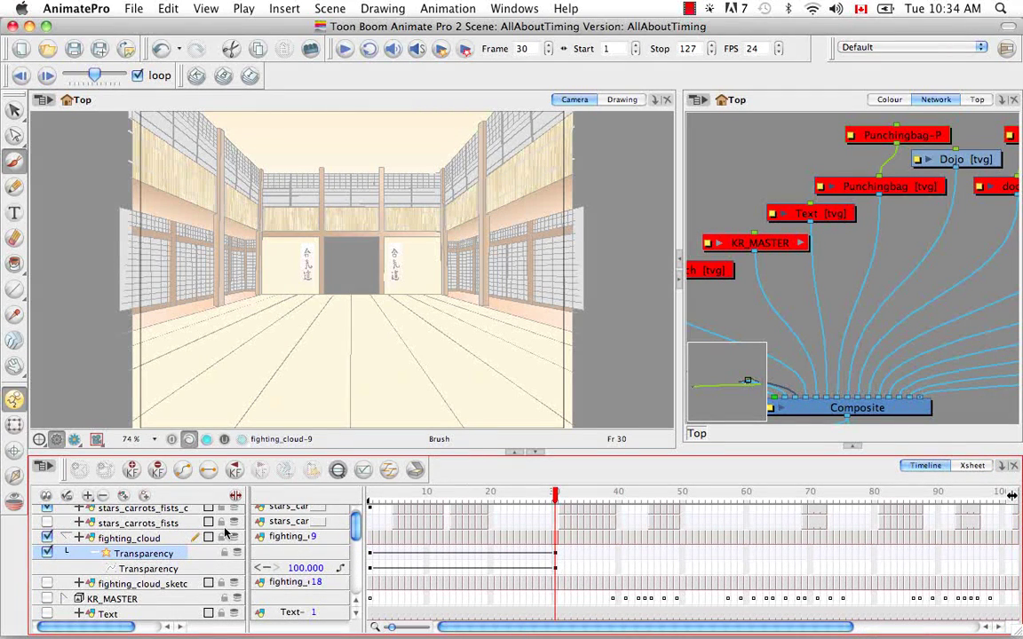
mouse_move(356, 530)
left_mouse_down()
mouse_move(364, 566)
mouse_move(356, 541)
left_mouse_up()
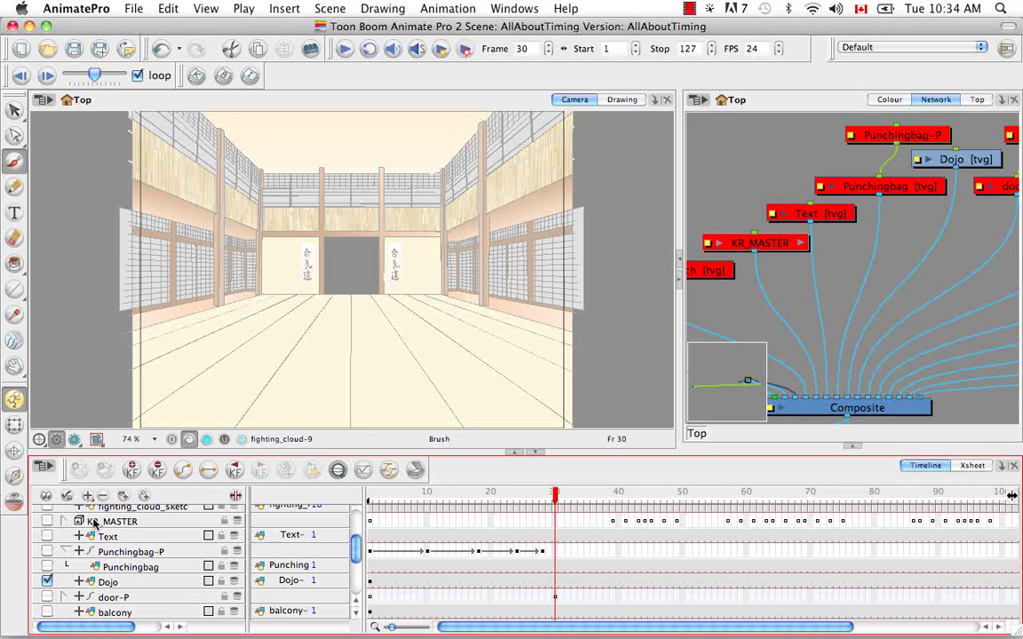
scroll(354, 554, "down", 4)
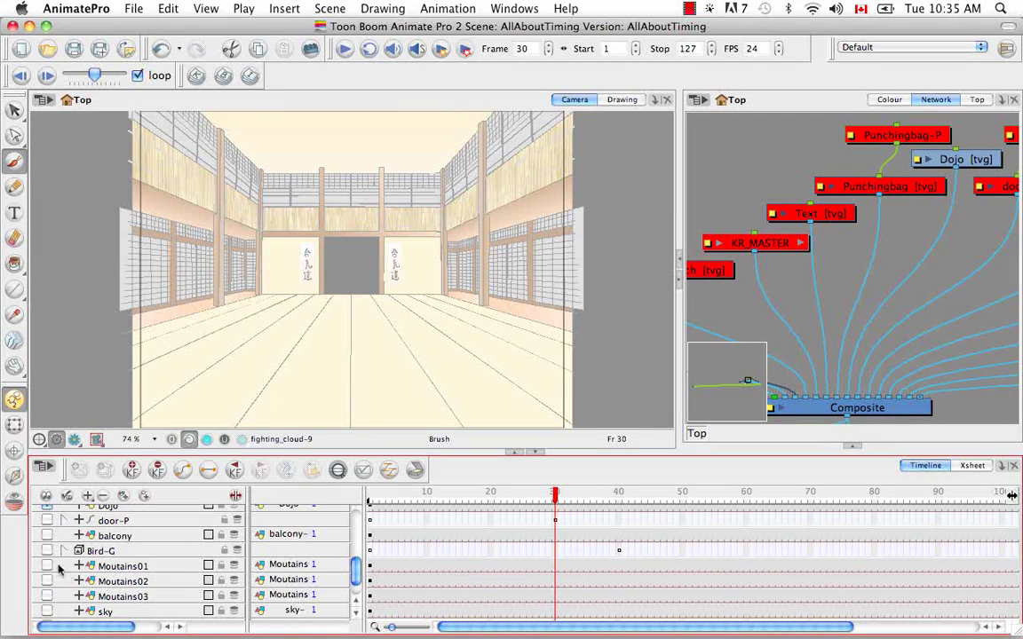
left_click(48, 550)
left_click(47, 566)
left_click(47, 581)
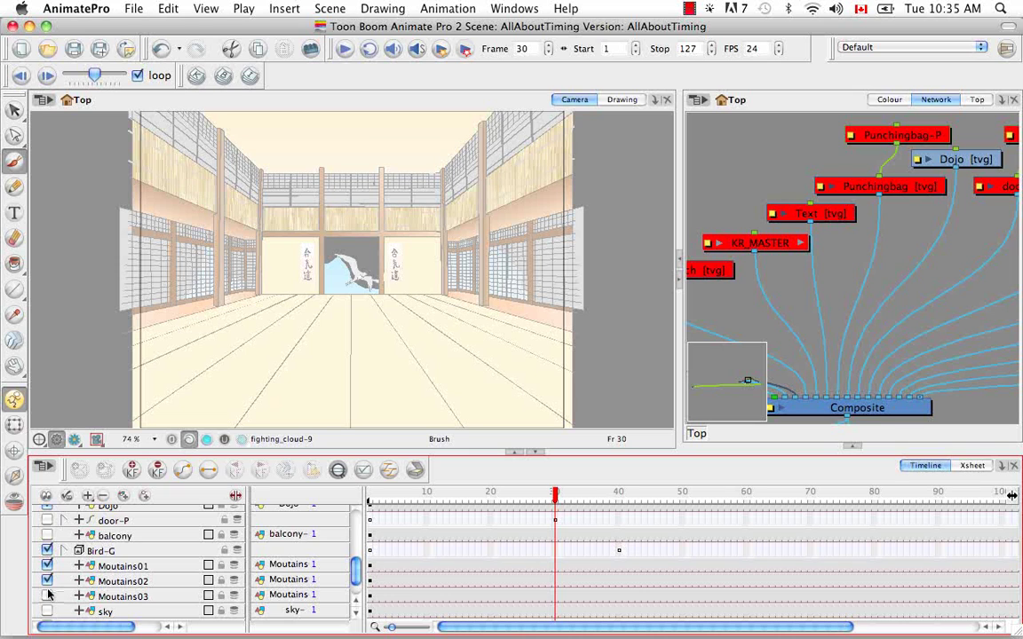
left_click(47, 581)
left_click(47, 566)
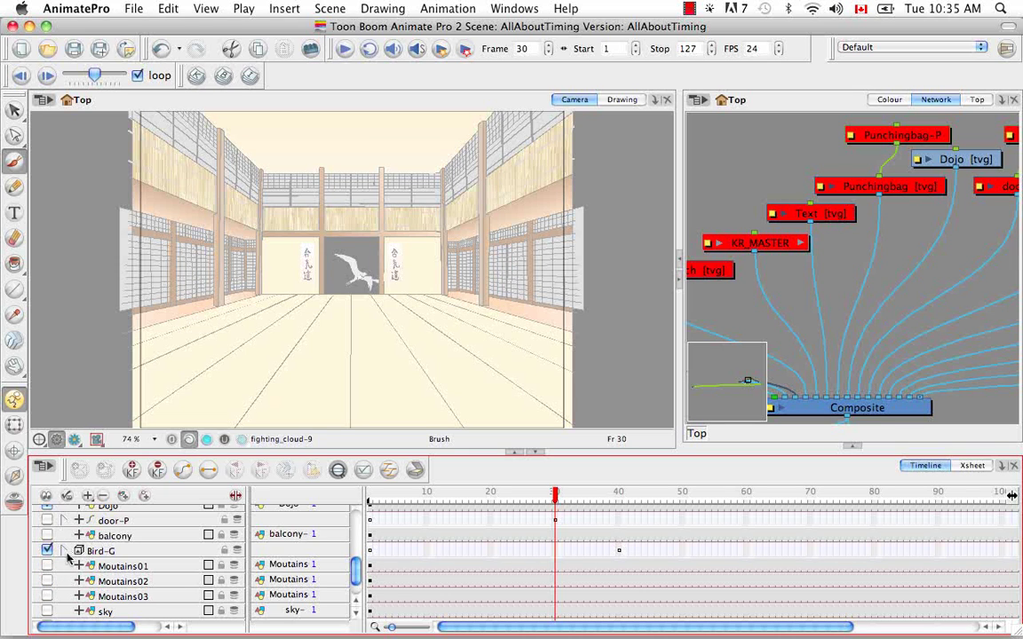
Inspect the layers nested in the Bird-G group, collapse it again, and view the bird columns in the Xsheet
left_click(65, 552)
left_click(79, 566)
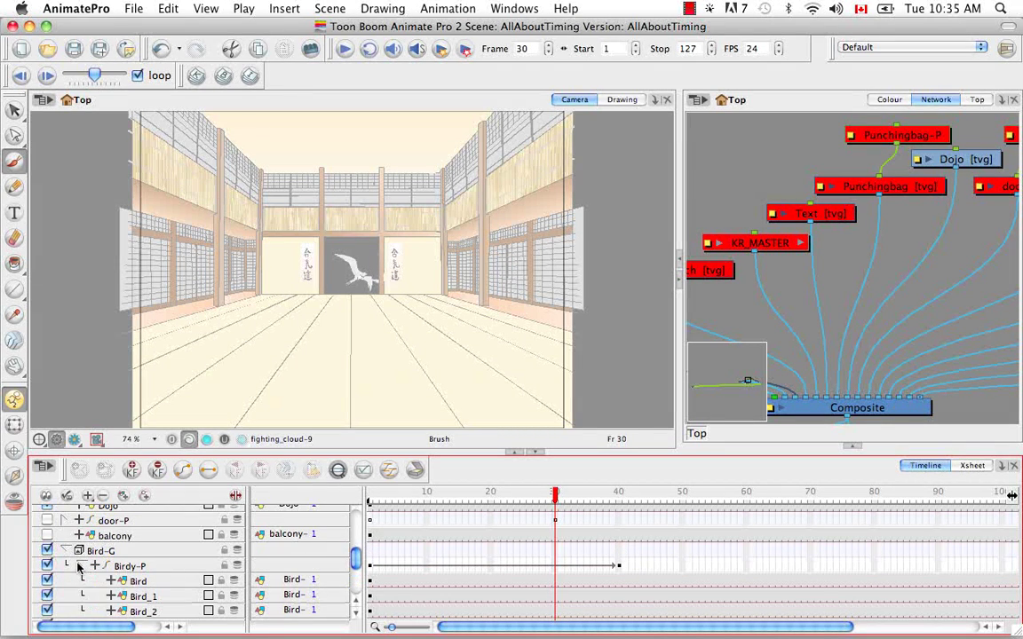
left_click(79, 566)
left_click(65, 551)
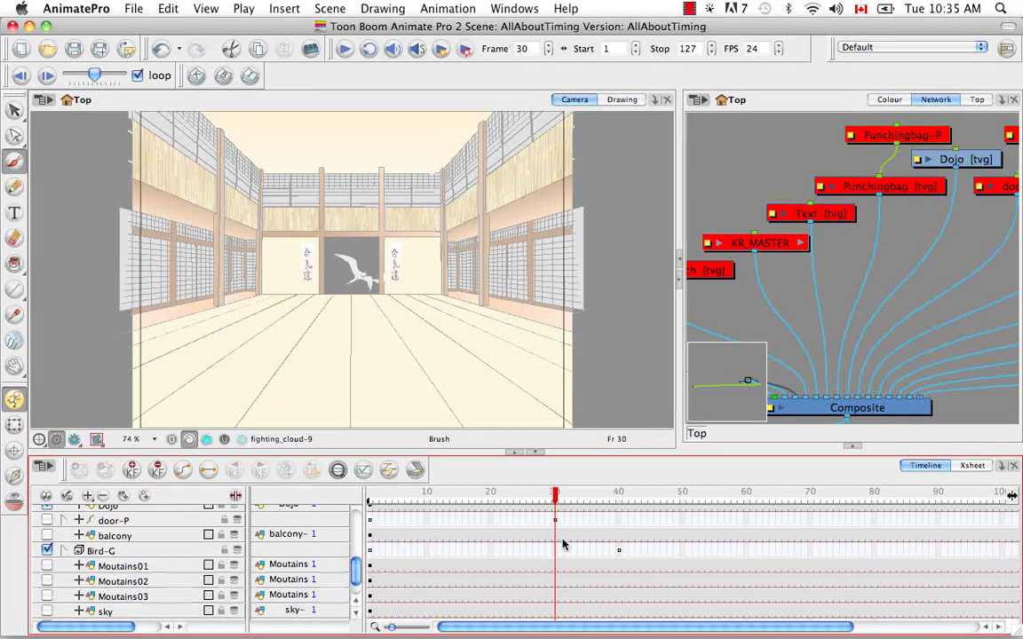
left_click(973, 466)
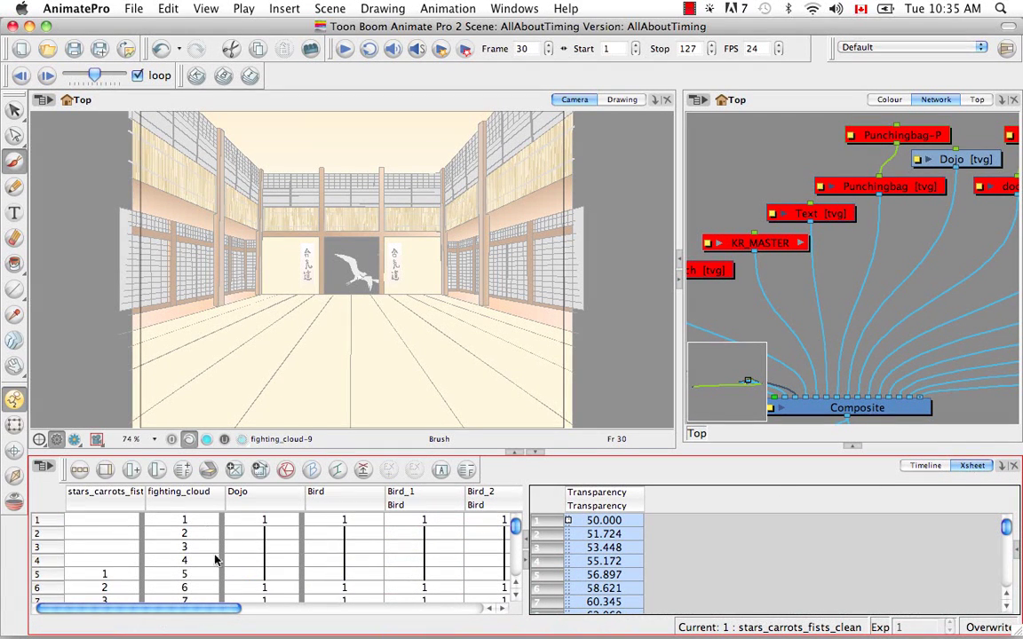
Look across the bird drawing columns in the Xsheet, and return to the Timeline
left_click_drag(201, 611, 164, 616)
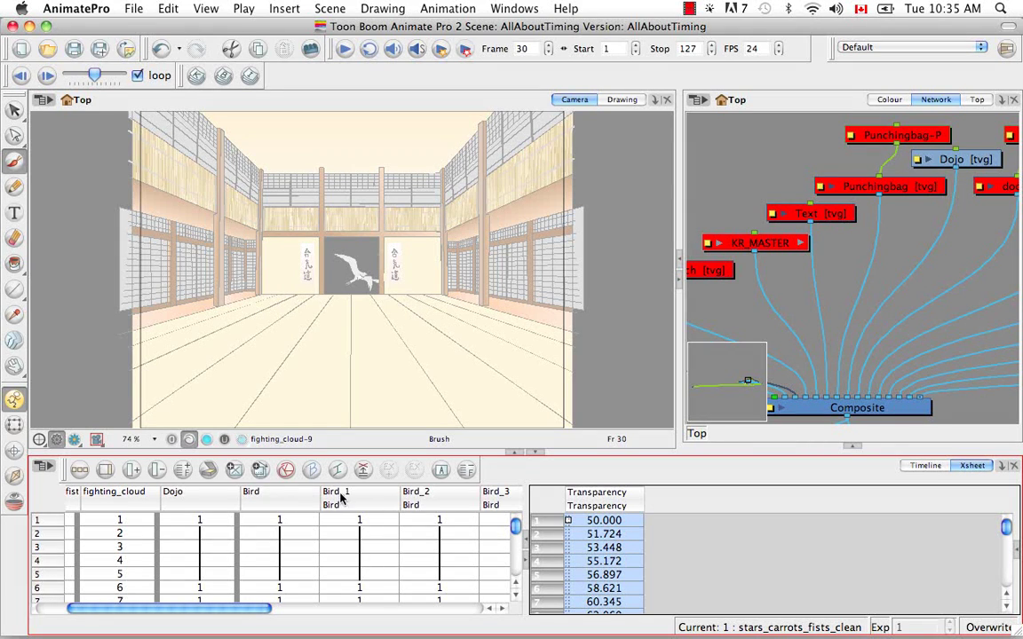
left_click_drag(192, 611, 160, 610)
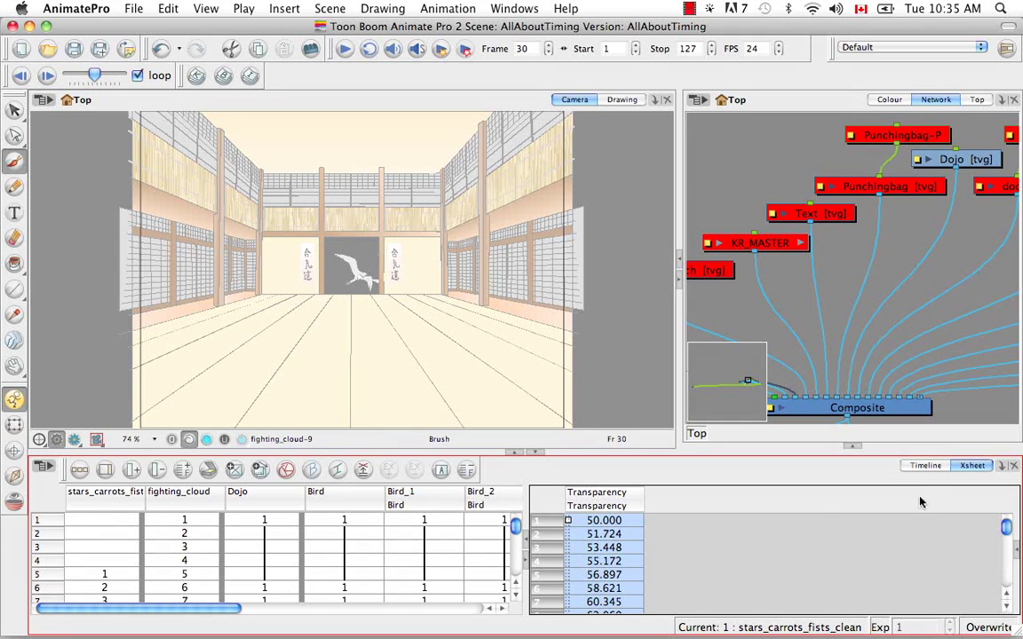
left_click(924, 466)
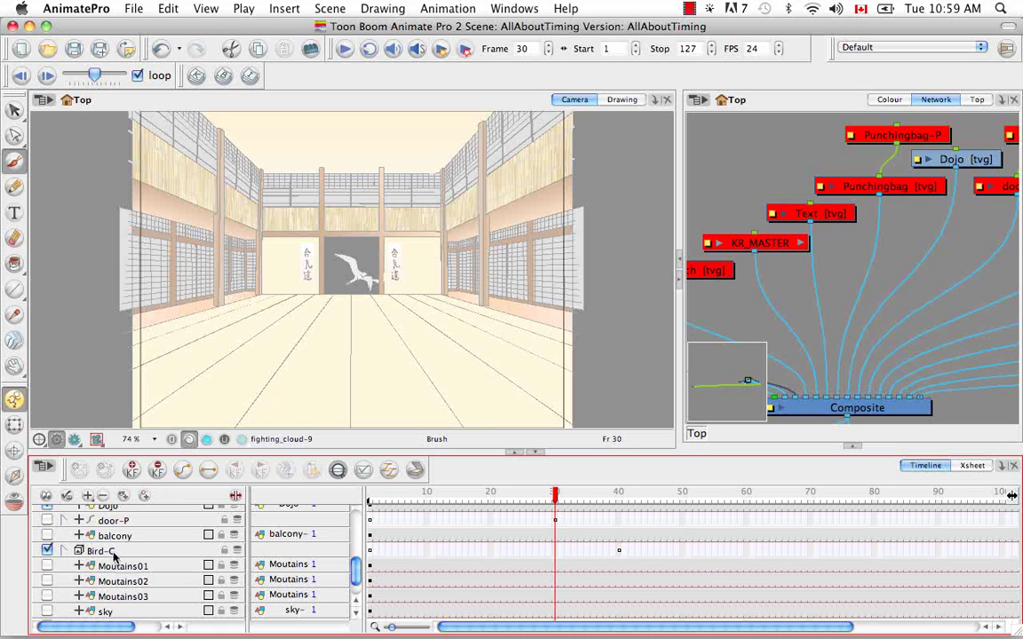
Review the layer types that can be added in the Timeline without adding one
left_click_drag(353, 575, 354, 530)
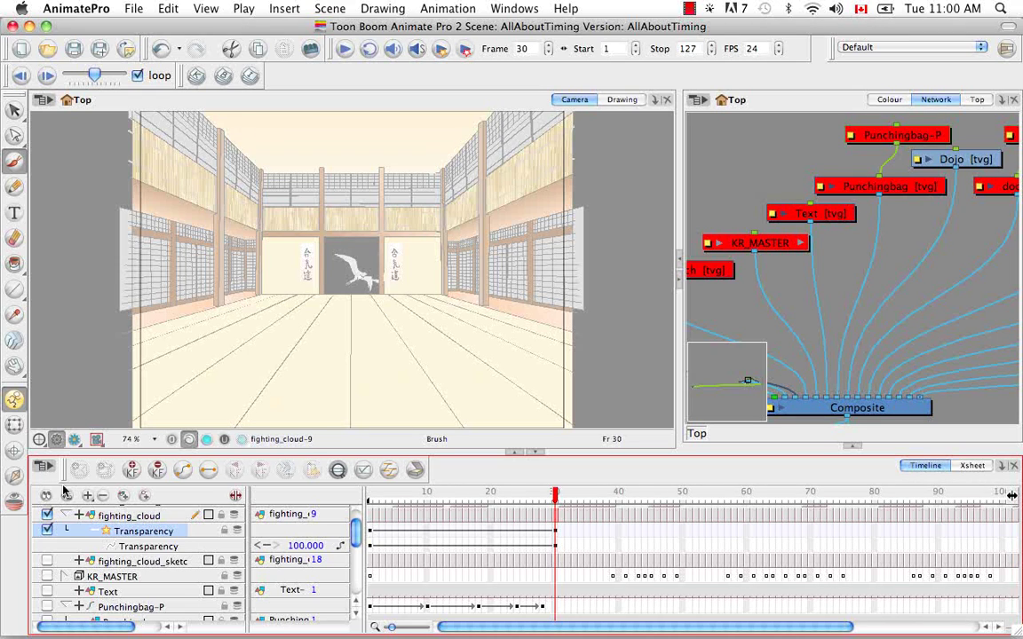
left_click(87, 496)
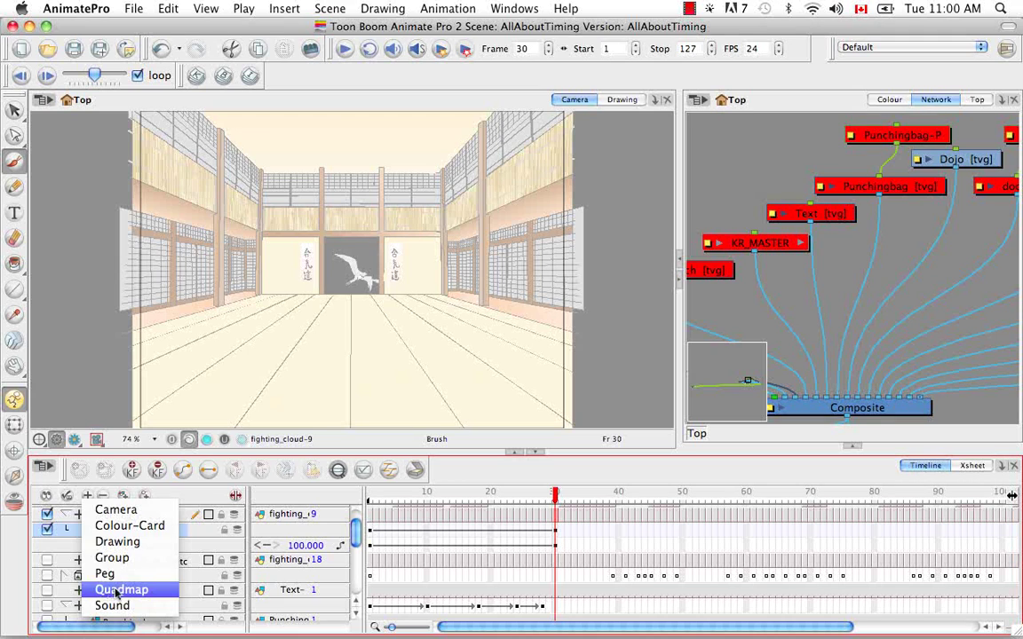
left_click(214, 500)
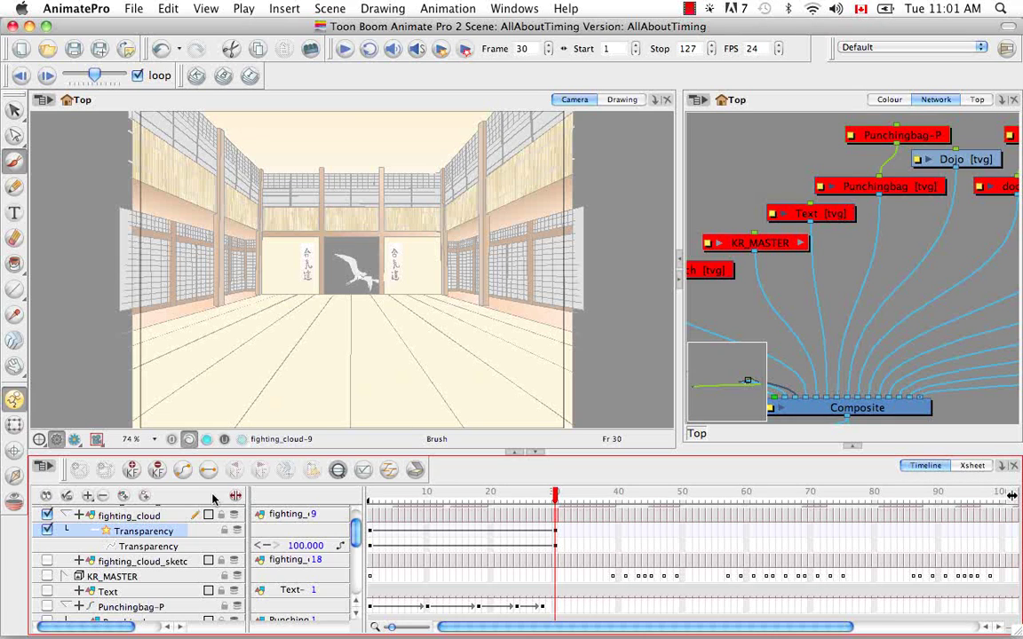
Enable the Punchingbag-P peg and its Punchingbag drawing layer, and select the peg
left_click_drag(355, 535, 371, 600)
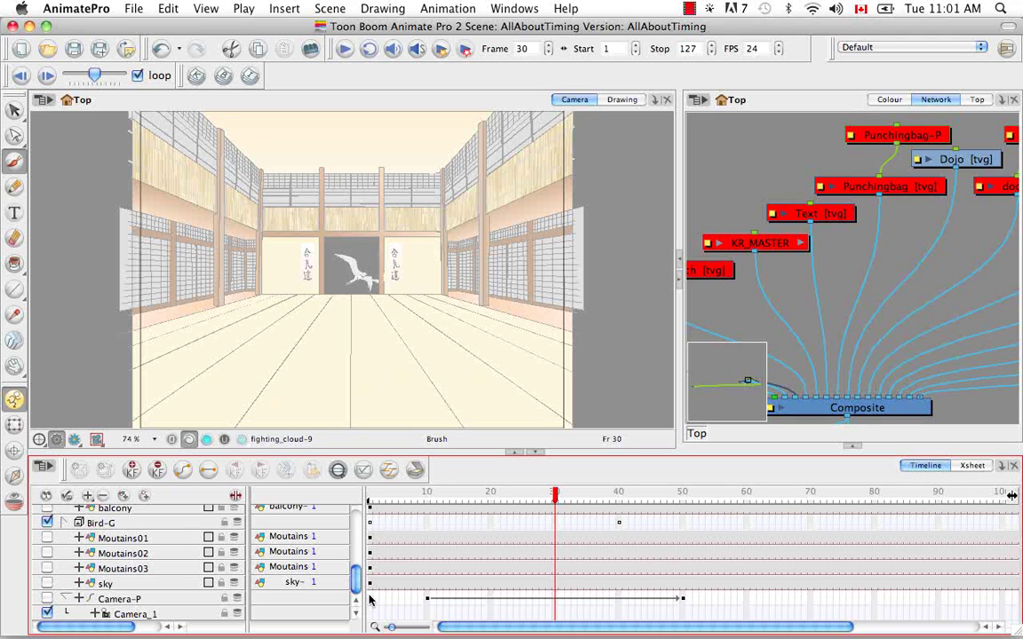
scroll(370, 595, "up", 5)
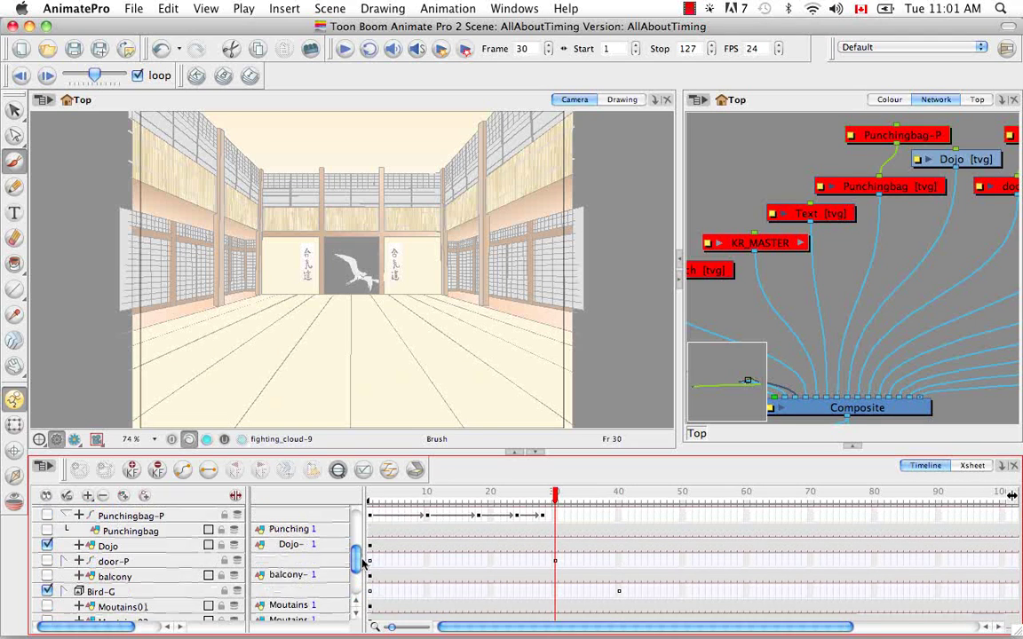
left_click(47, 519)
left_click(47, 533)
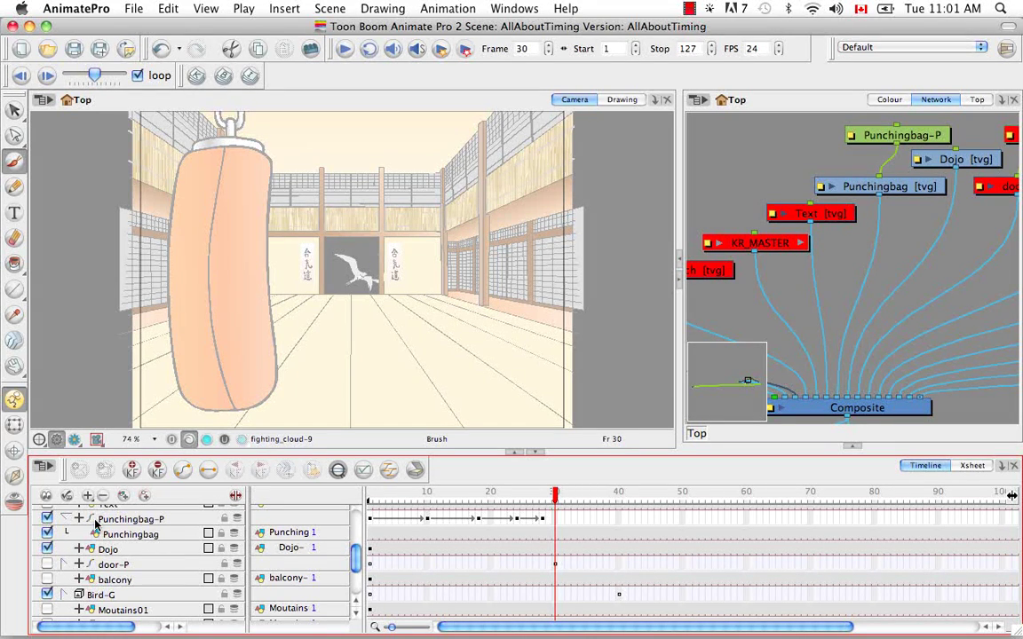
left_click(104, 521)
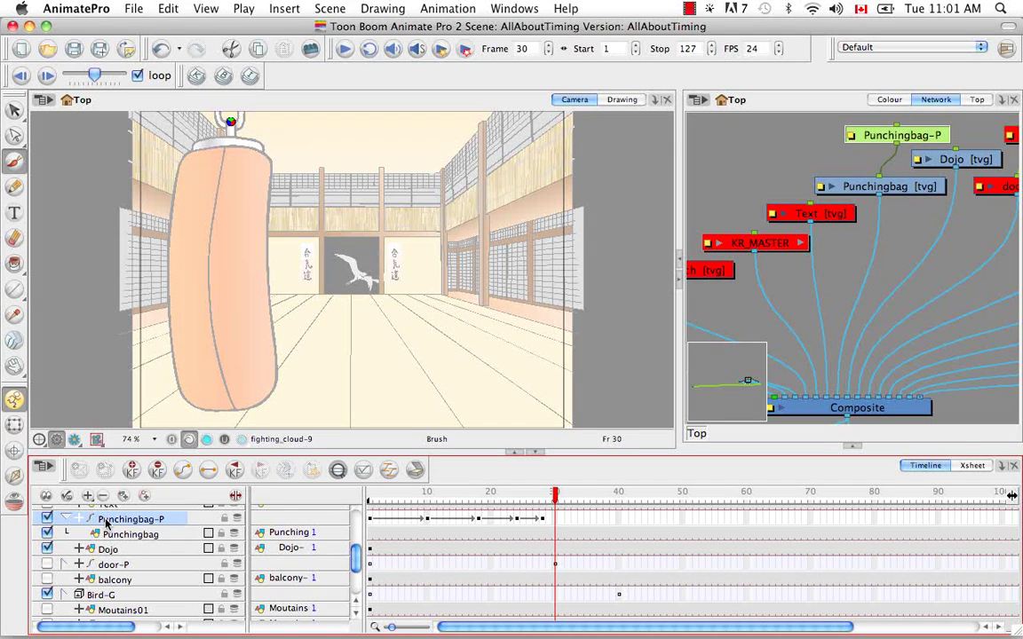
Examine the Punchingbag-P function columns in the Xsheet, and disable the peg and its drawing layer again in the Timeline
left_click(972, 466)
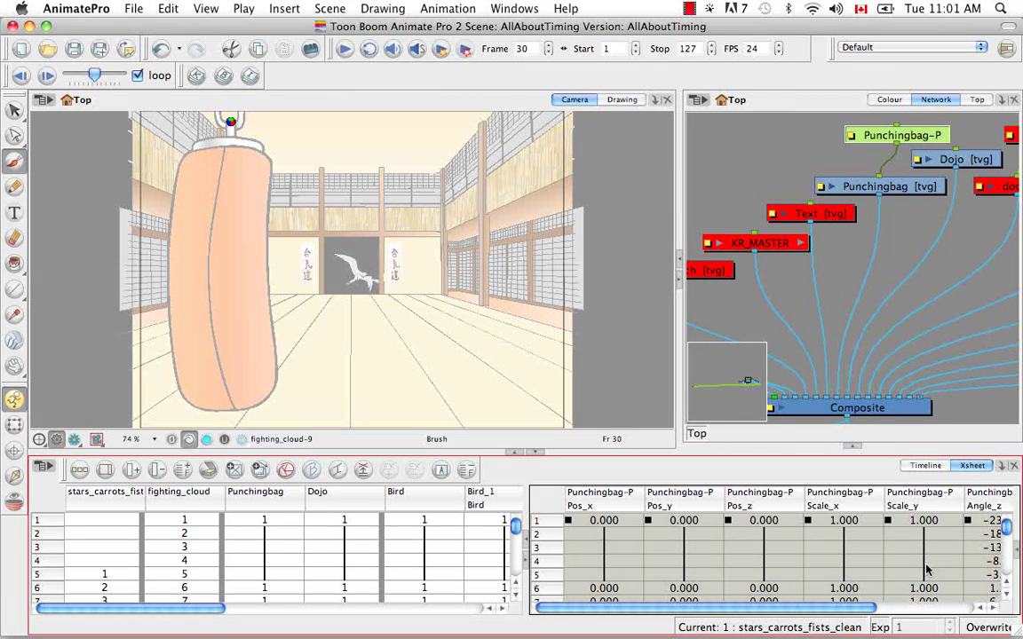
left_click(925, 465)
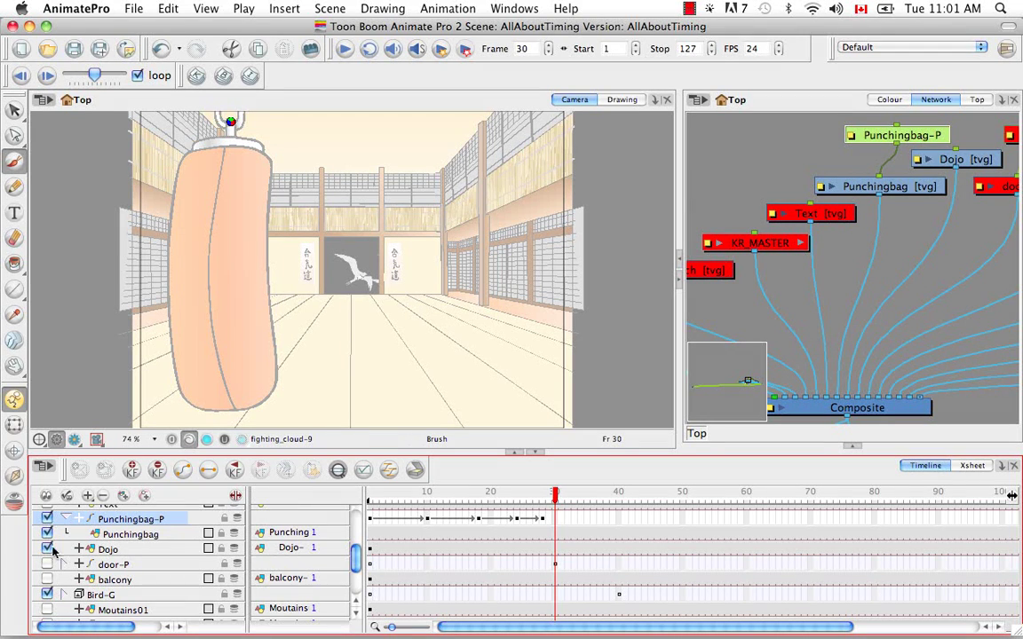
left_click(46, 519)
left_click(46, 534)
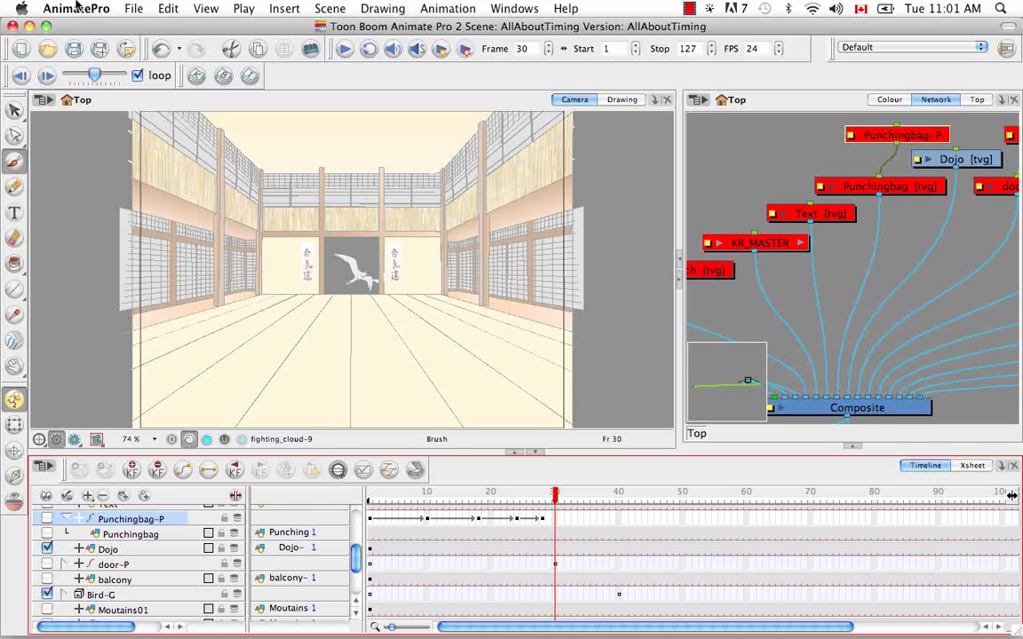
Import the sound file 01 Heartbeats.mp3 from the 2003 - Deep Cuts folder in Music
left_click(135, 11)
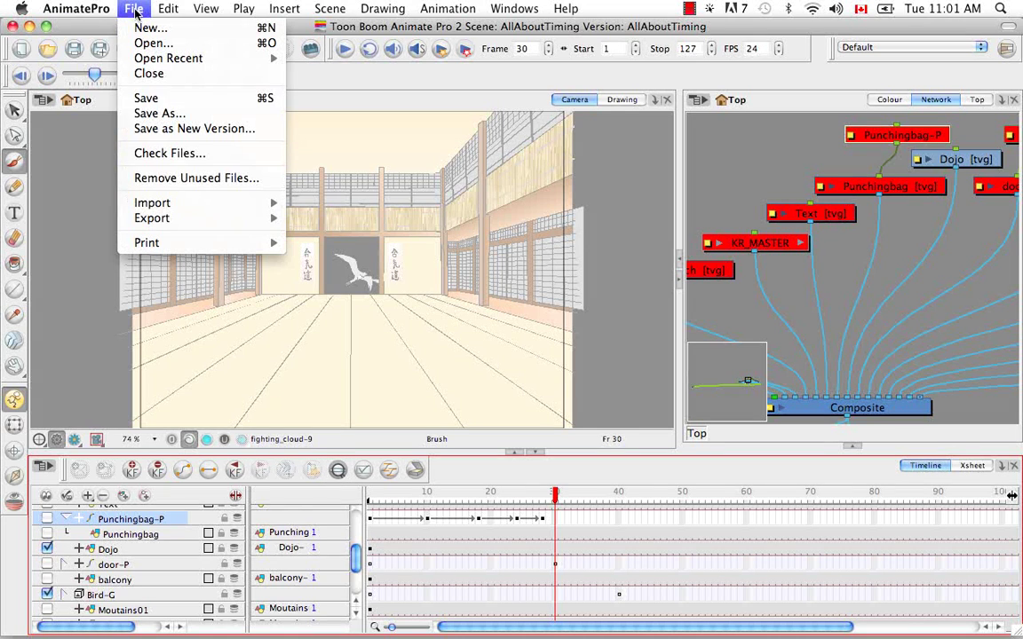
mouse_move(216, 207)
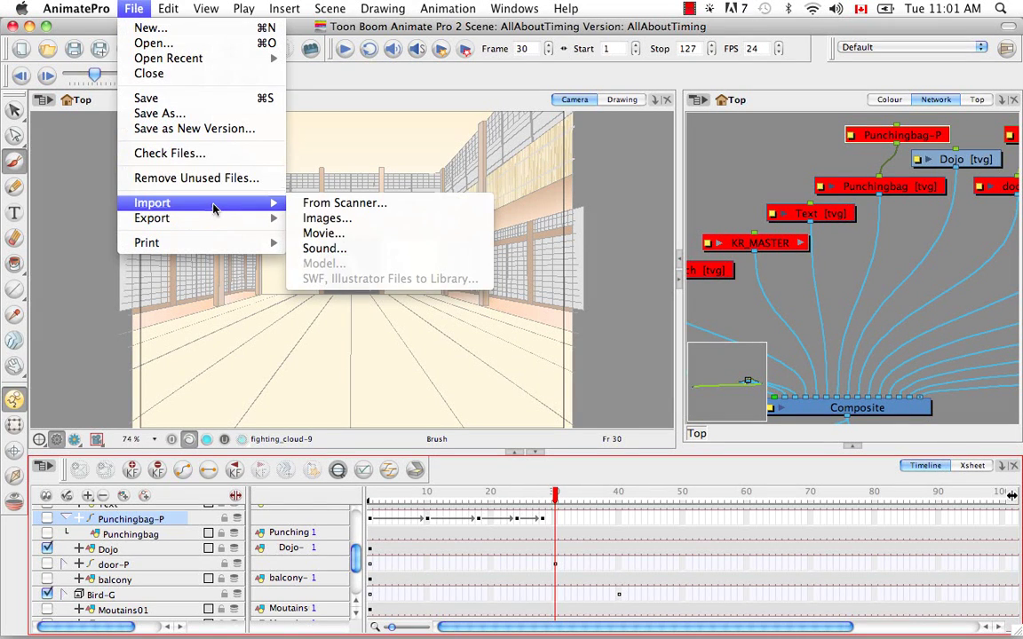
left_click(310, 251)
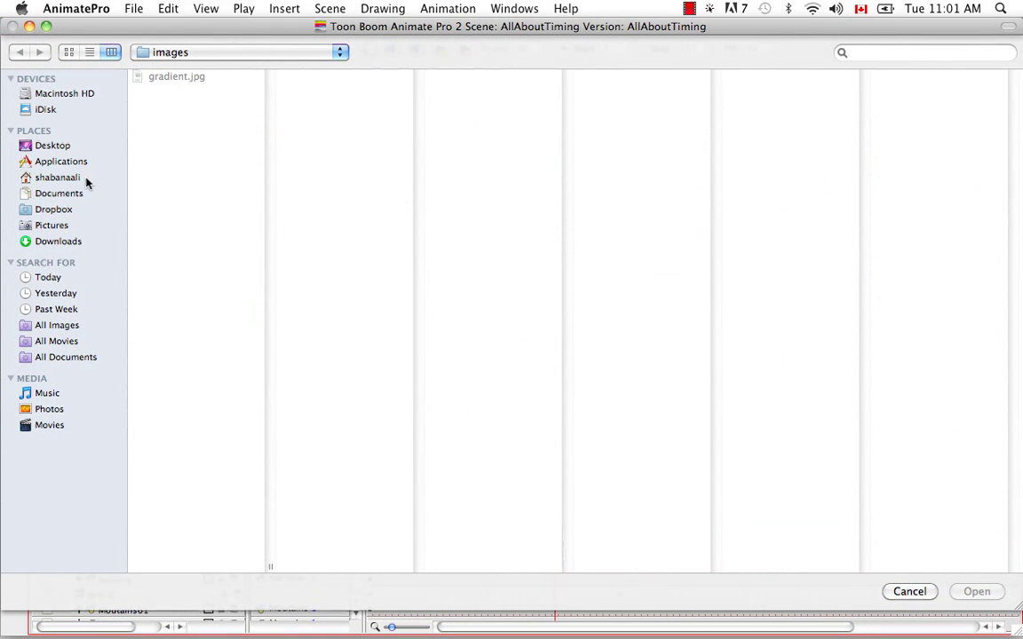
left_click(67, 177)
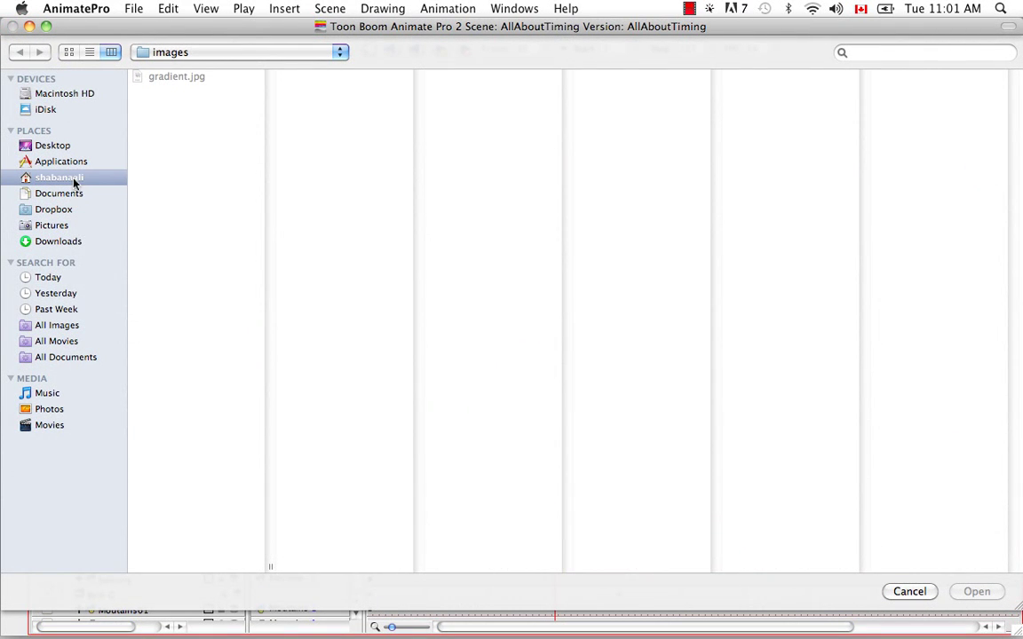
left_click(166, 192)
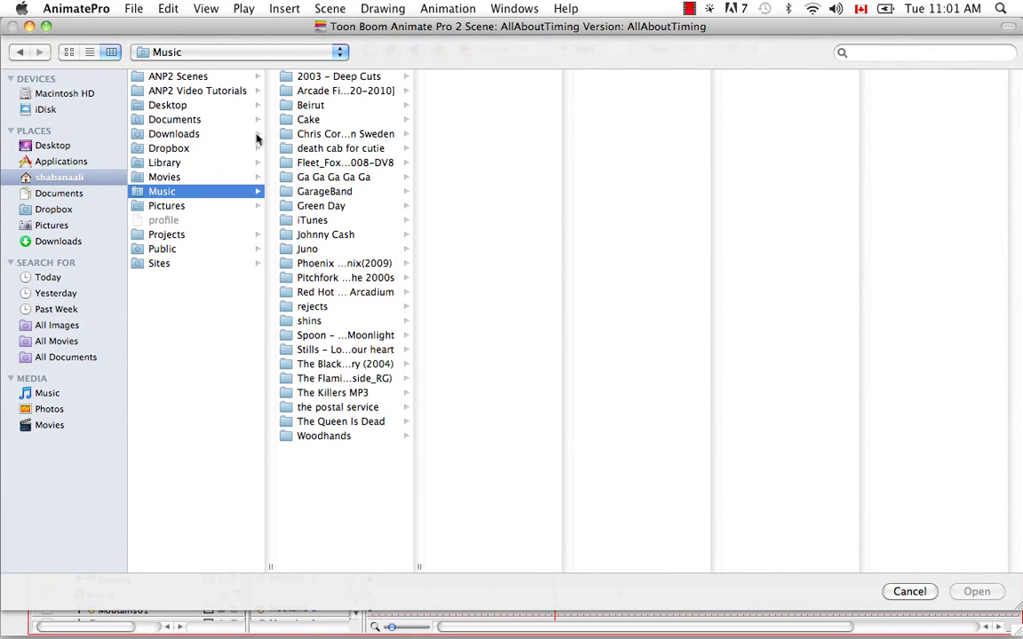
left_click(338, 77)
left_click(460, 82)
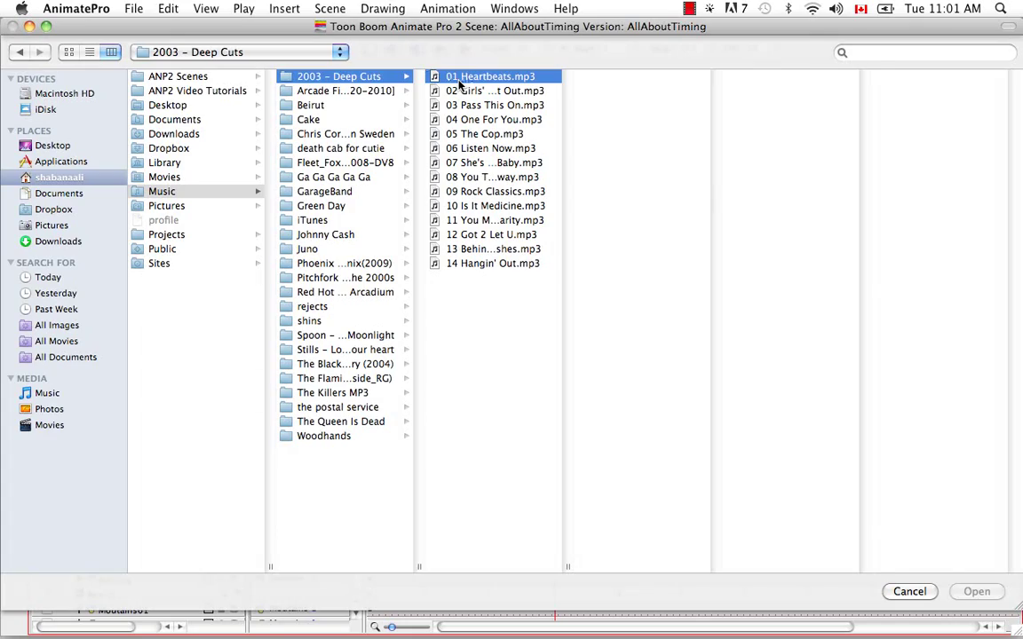
left_click(976, 593)
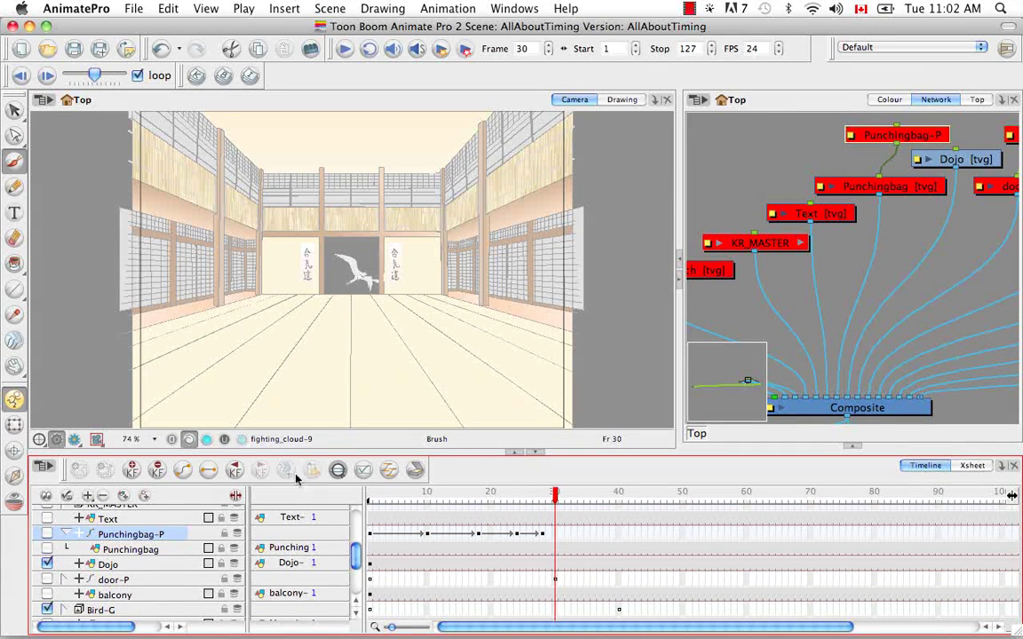
Examine the 01_Heartbeats waveform in the Timeline and compare it with the sound column in the Xsheet
scroll(360, 586, "down", 5)
left_click_drag(360, 593, 360, 517)
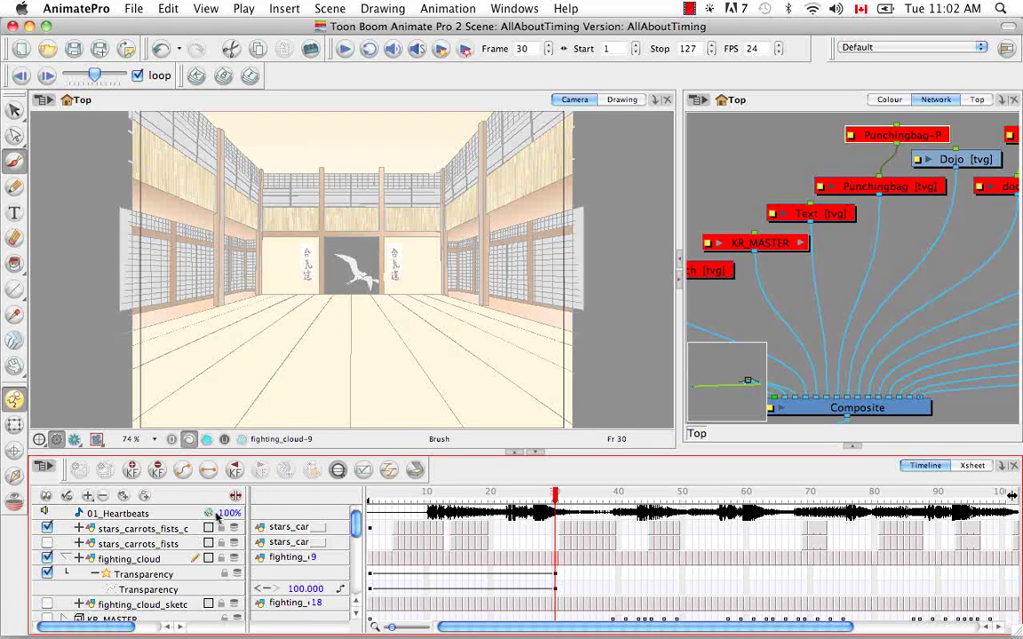
left_click(973, 466)
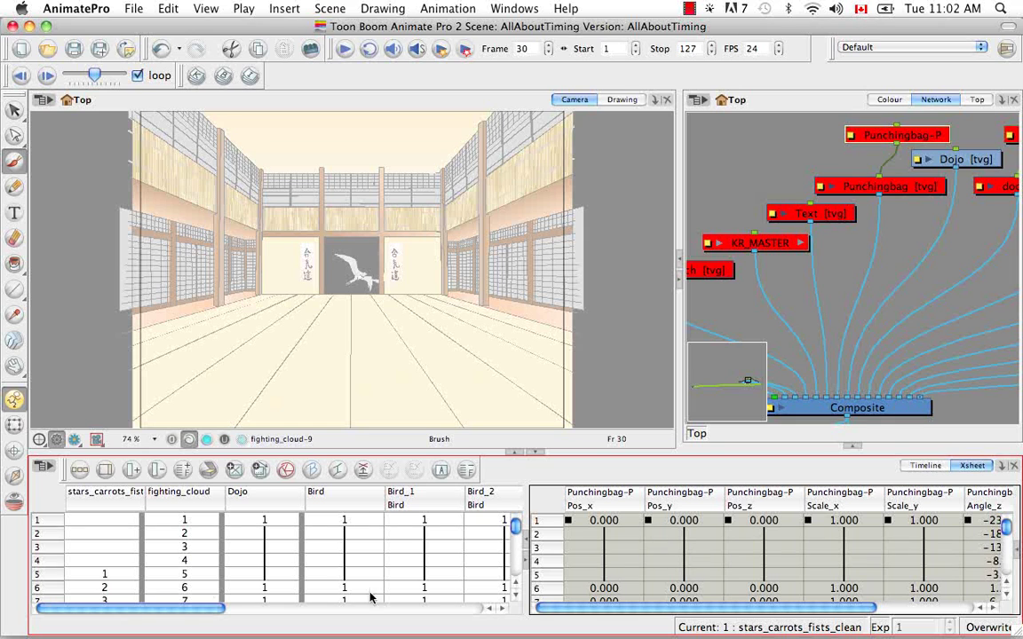
left_click_drag(149, 607, 441, 594)
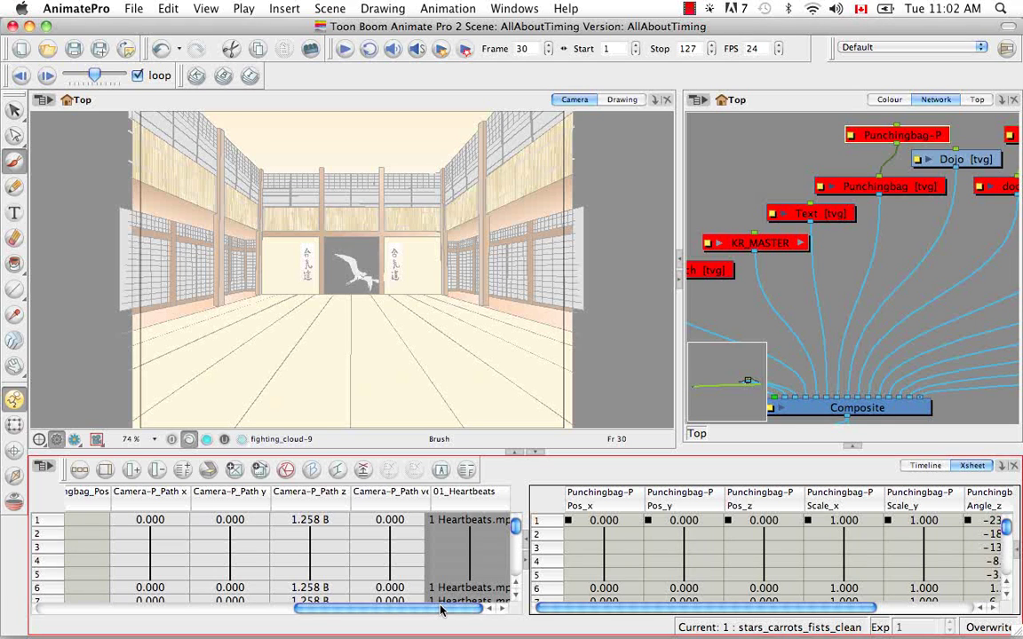
left_click_drag(441, 609, 578, 612)
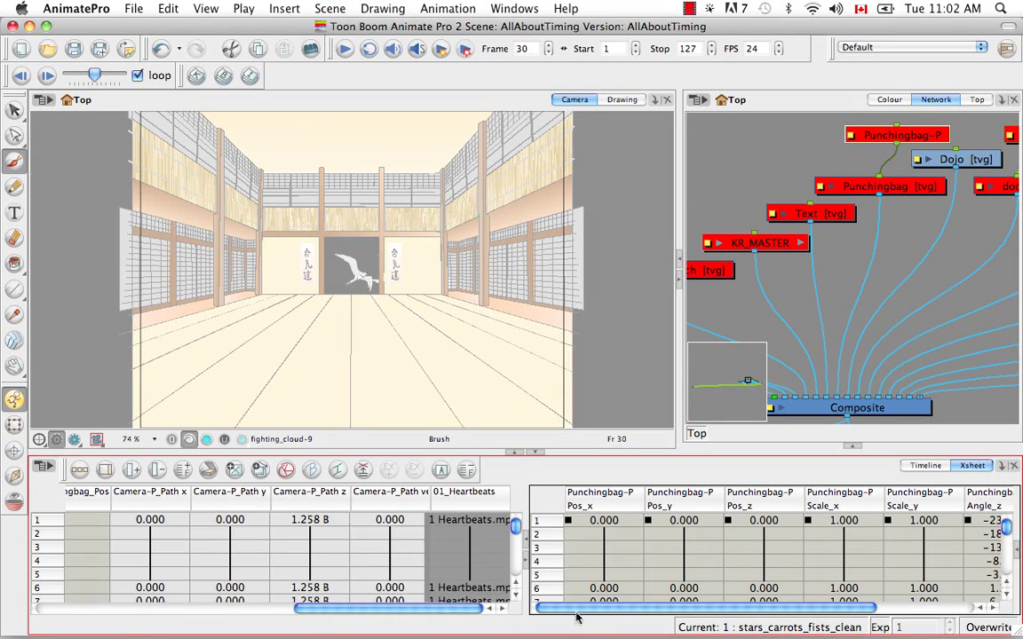
left_click(924, 466)
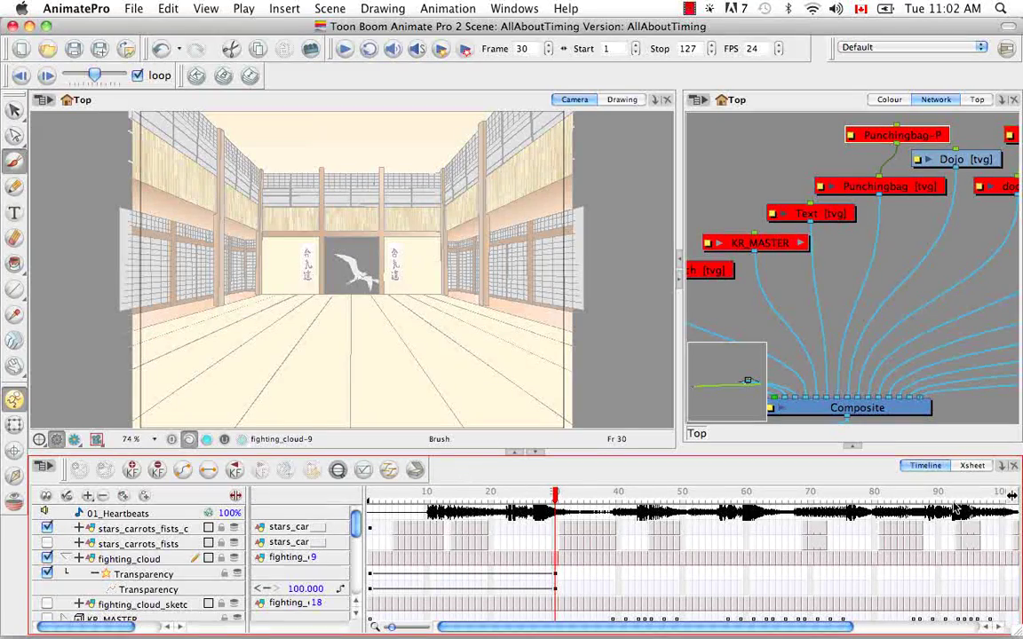
left_click(972, 465)
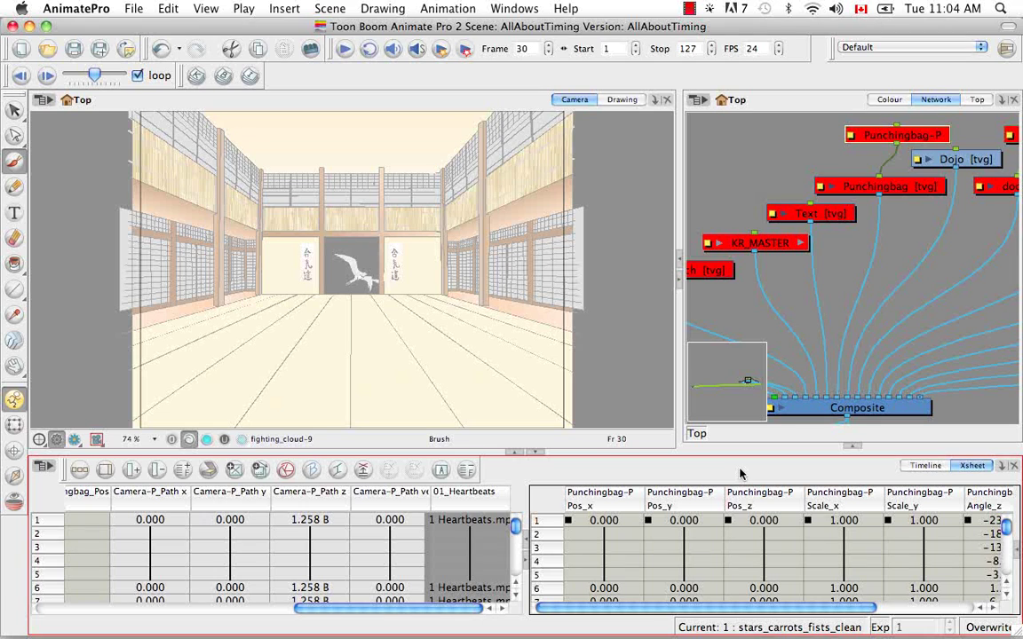
left_click(925, 465)
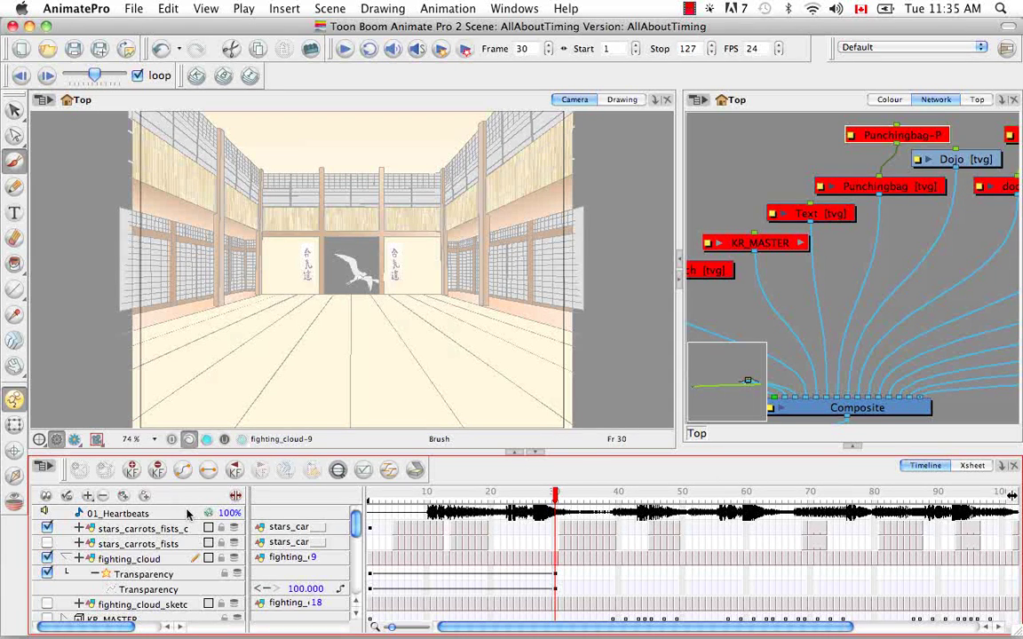
Check the list of addable layer types in the Timeline once more, and undo the last change
left_click(87, 496)
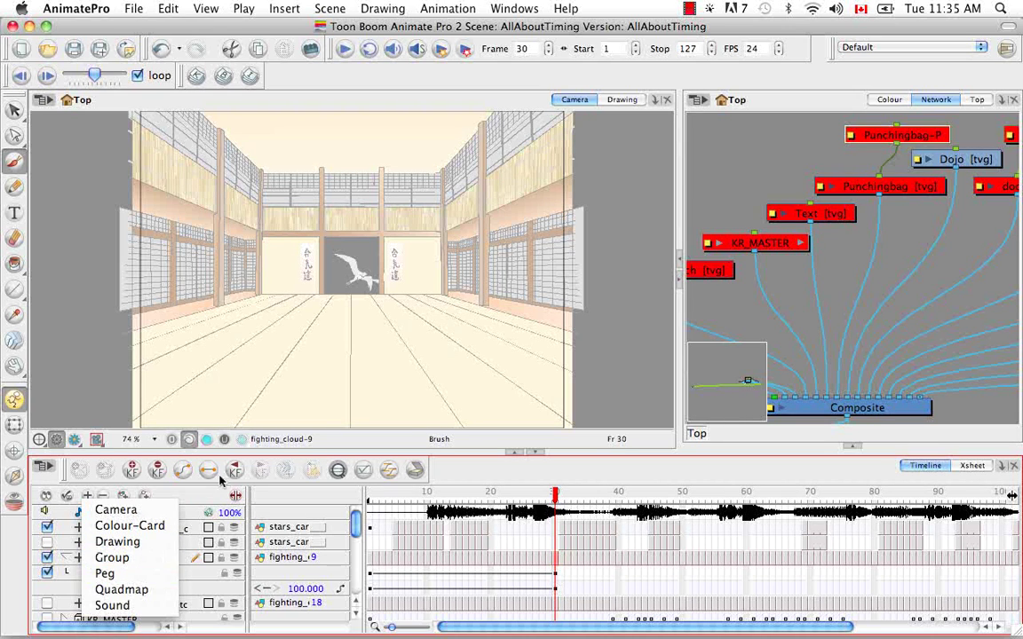
left_click(184, 448)
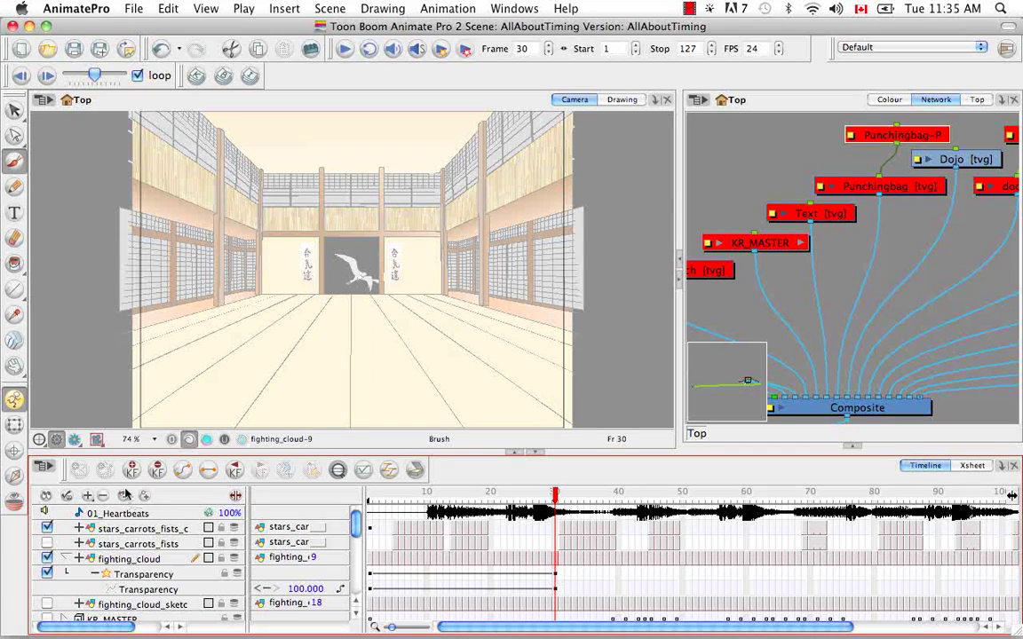
key("super+z")
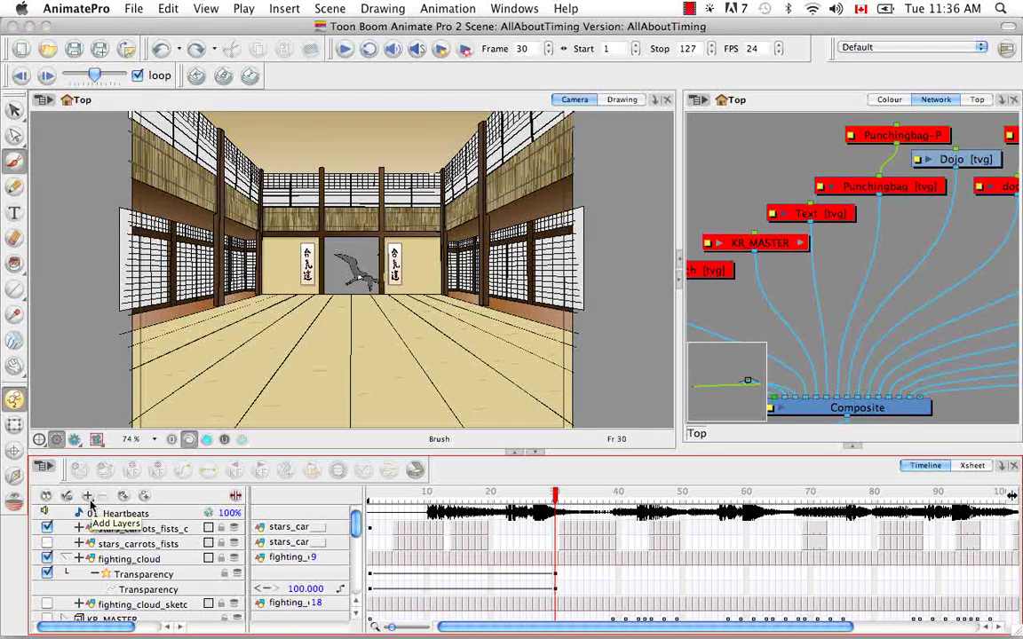
Insert a new drawing layer with the 01_Heartbeats sound layer selected in the Timeline
right_click(164, 514)
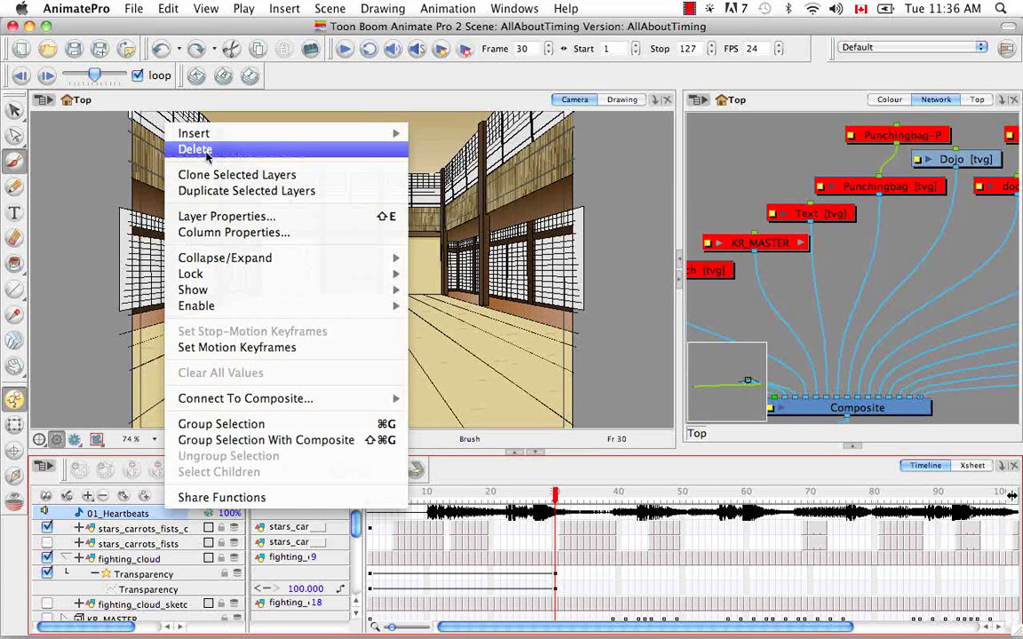
mouse_move(211, 140)
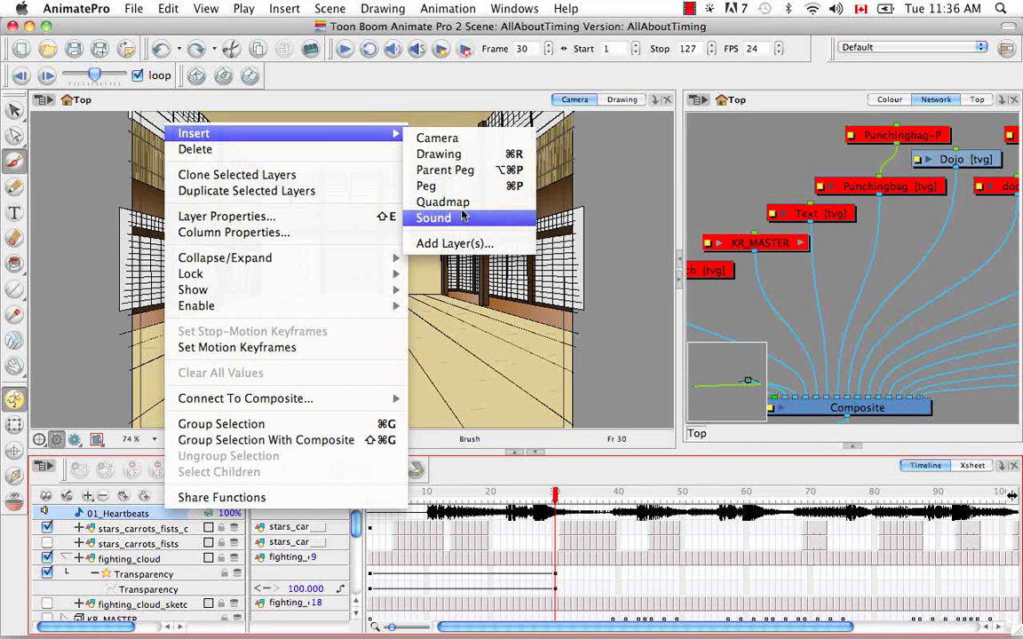
left_click(439, 154)
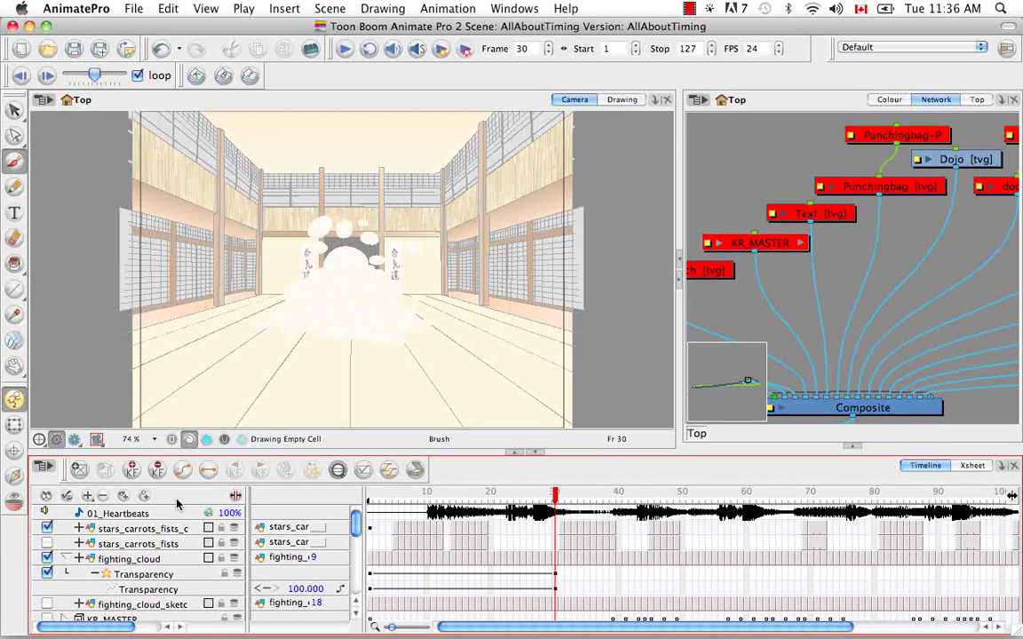
Insert two more drawing layers into the scene and locate them above Camera-P in the Timeline
left_click(51, 473)
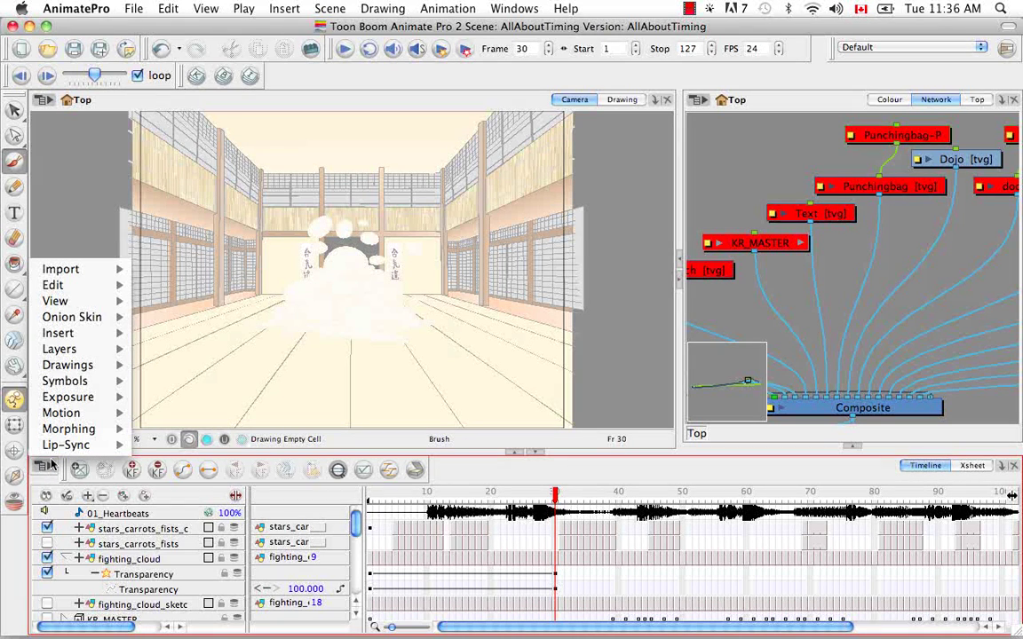
mouse_move(63, 337)
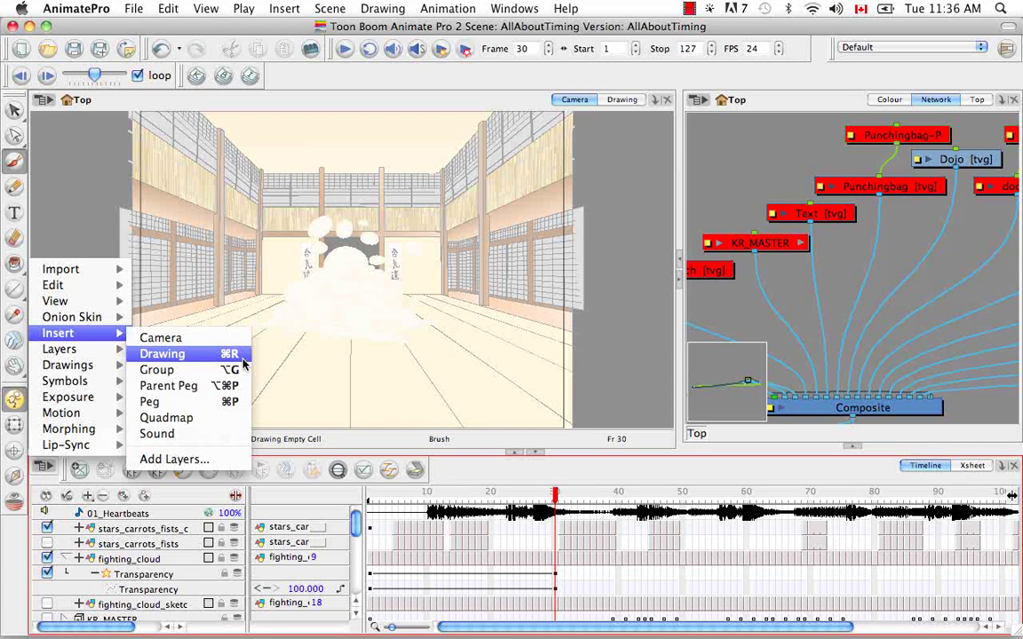
left_click(244, 361)
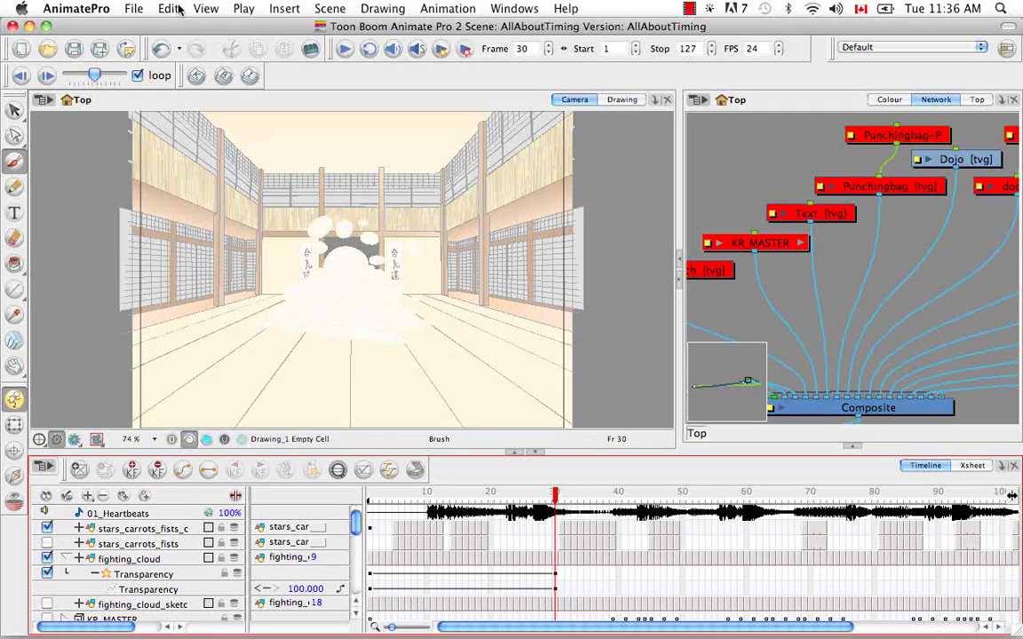
left_click(278, 10)
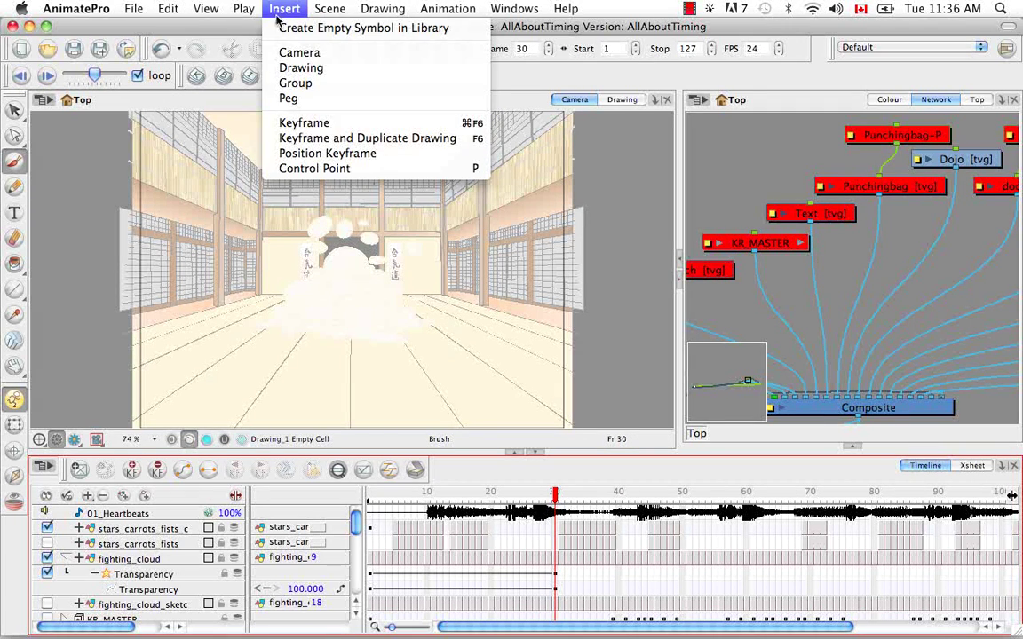
left_click(311, 71)
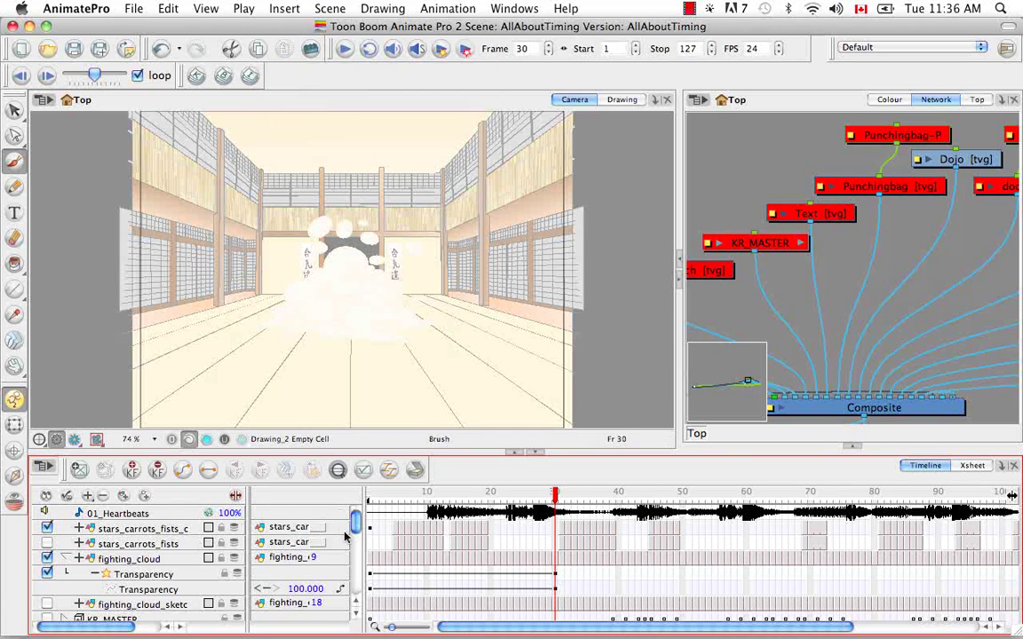
left_click_drag(360, 526, 359, 583)
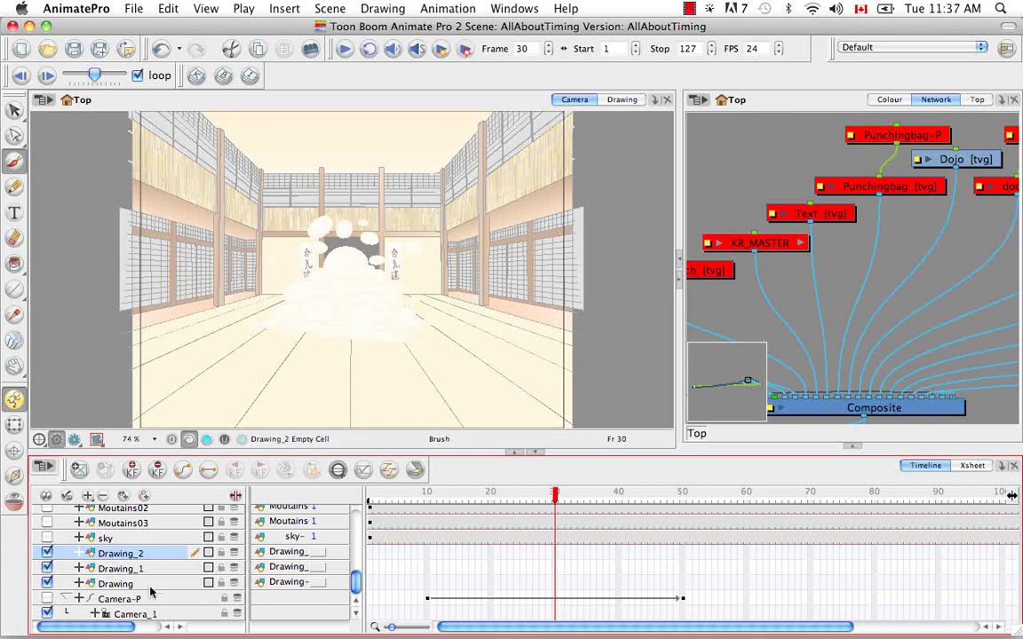
Add a Drawing type column named Drawing_3 in the Xsheet, checking the available column types
left_click(972, 466)
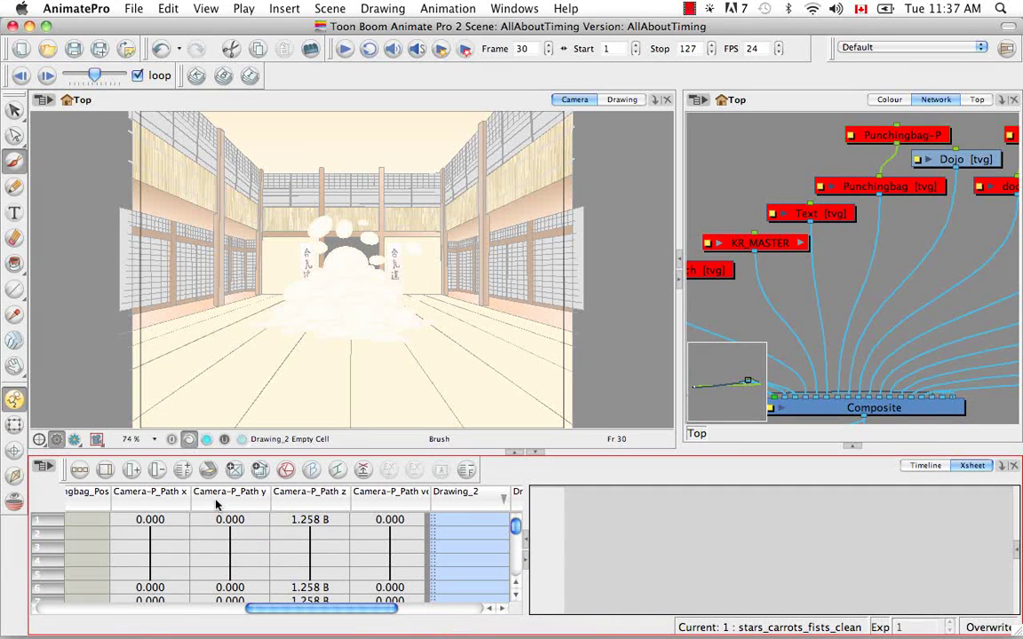
left_click(132, 471)
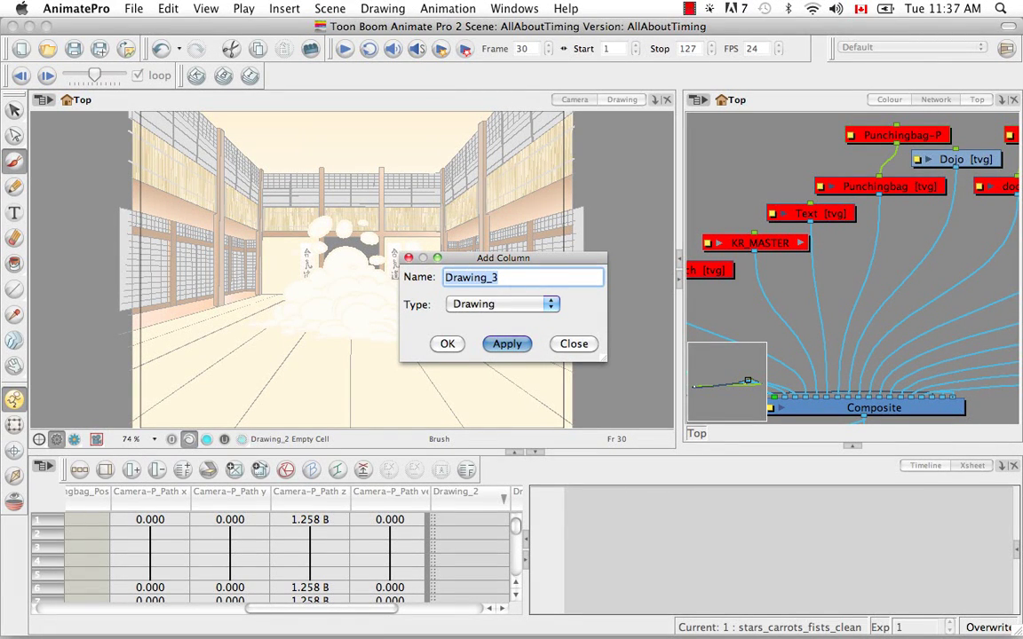
left_click(550, 305)
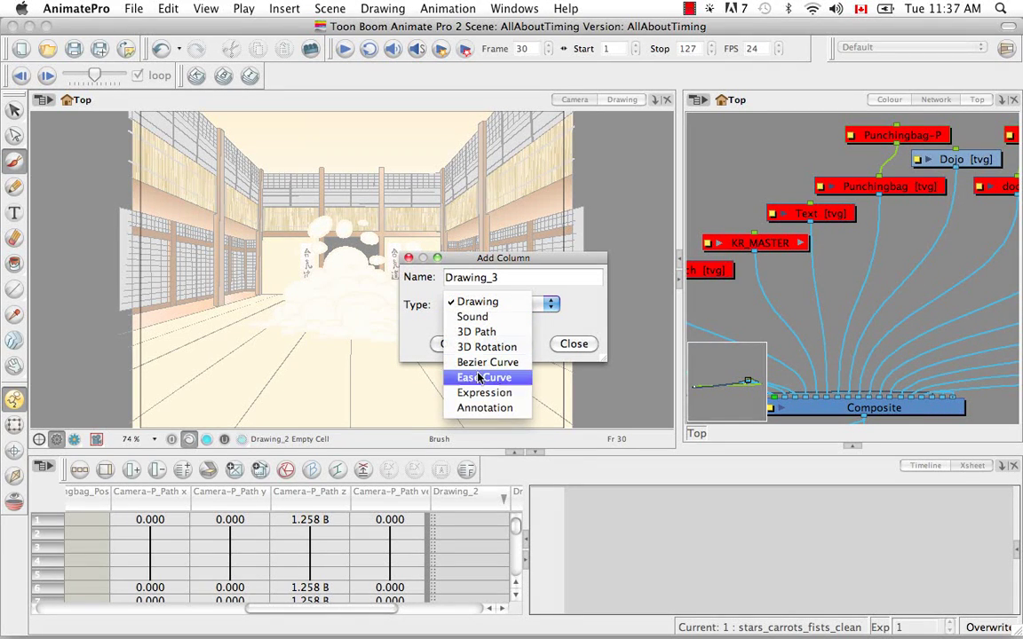
left_click(500, 305)
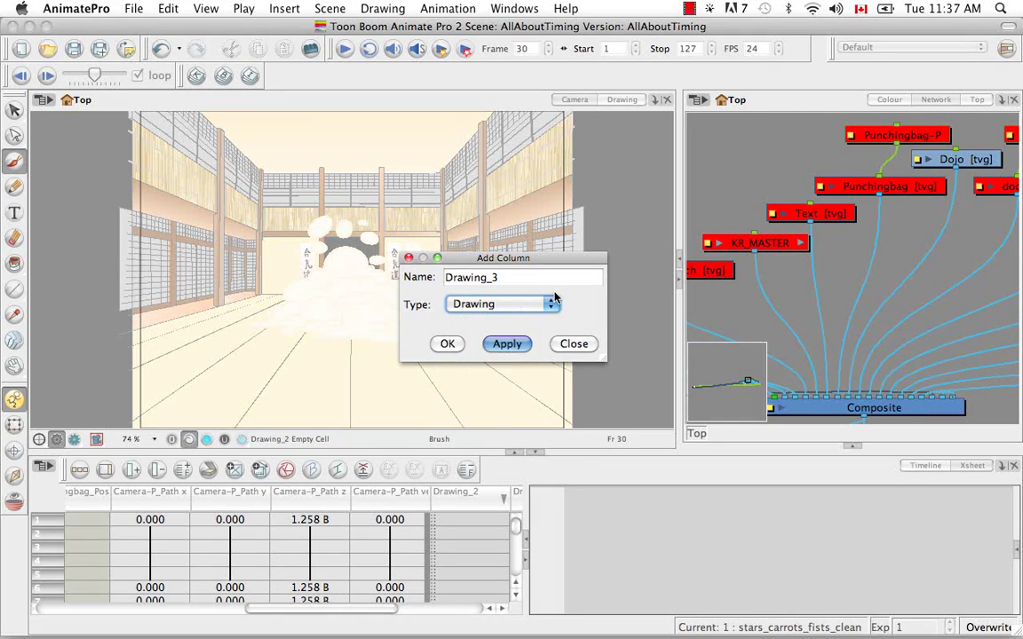
left_click(499, 344)
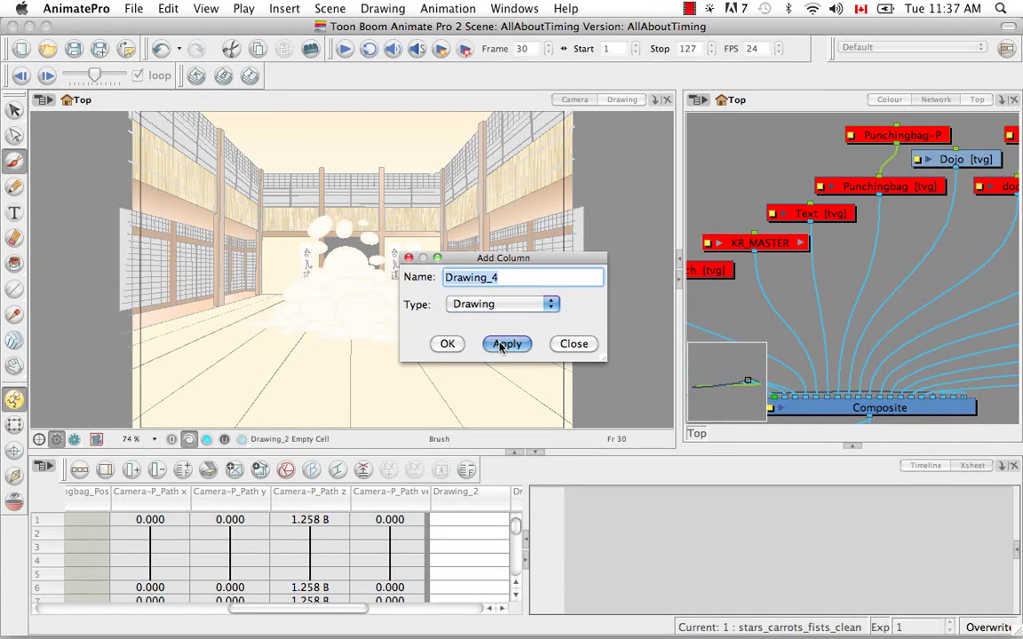
Add two Sound type columns to the Xsheet and finish adding columns
left_click(550, 303)
left_click(530, 317)
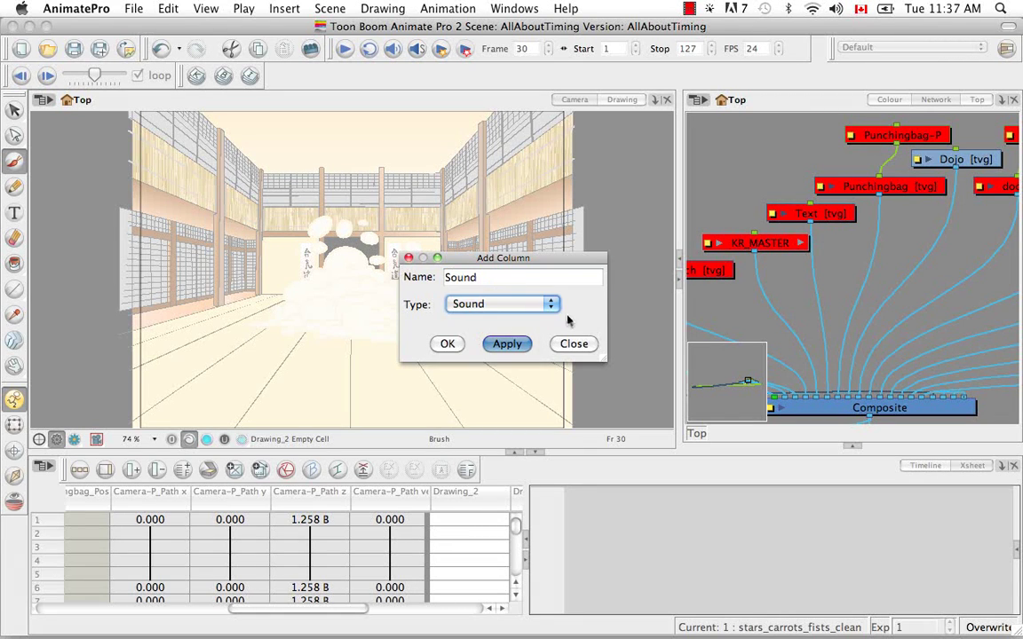
left_click(507, 345)
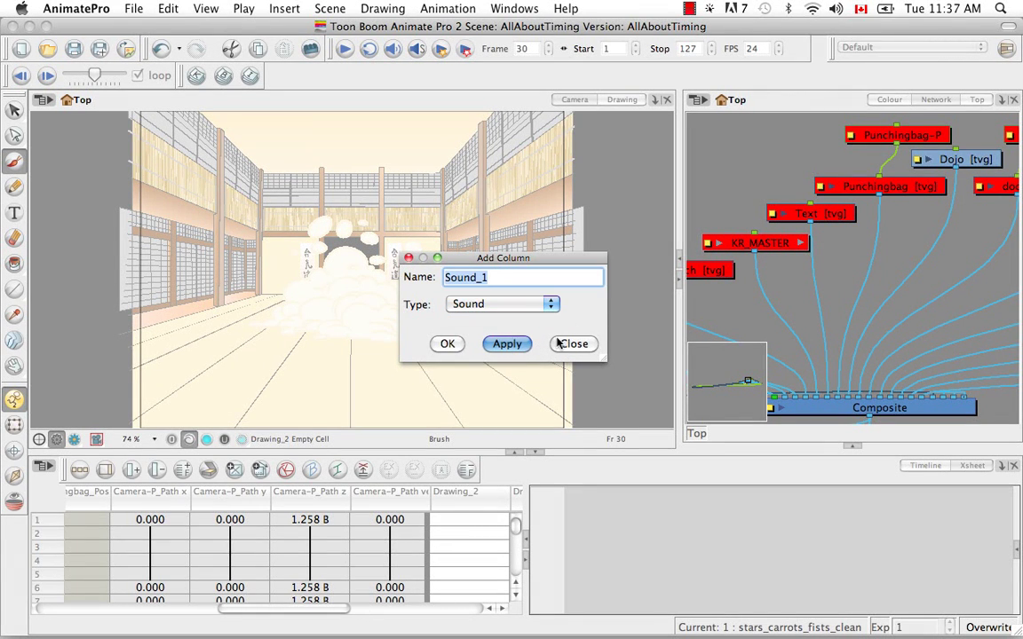
left_click(448, 344)
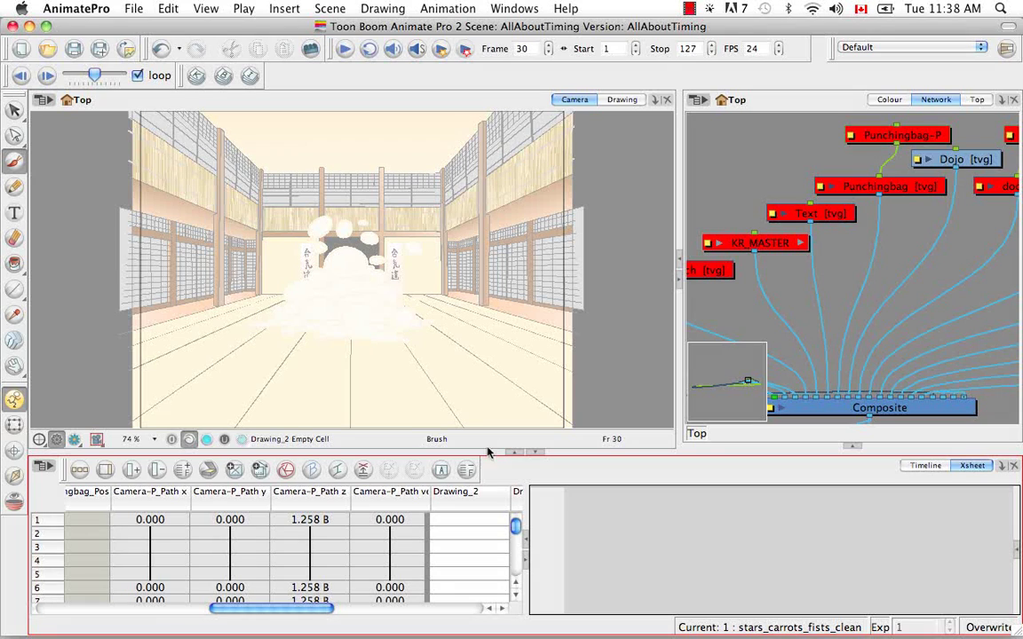
Enable Advanced Element Mode in the advanced preferences
left_click(94, 10)
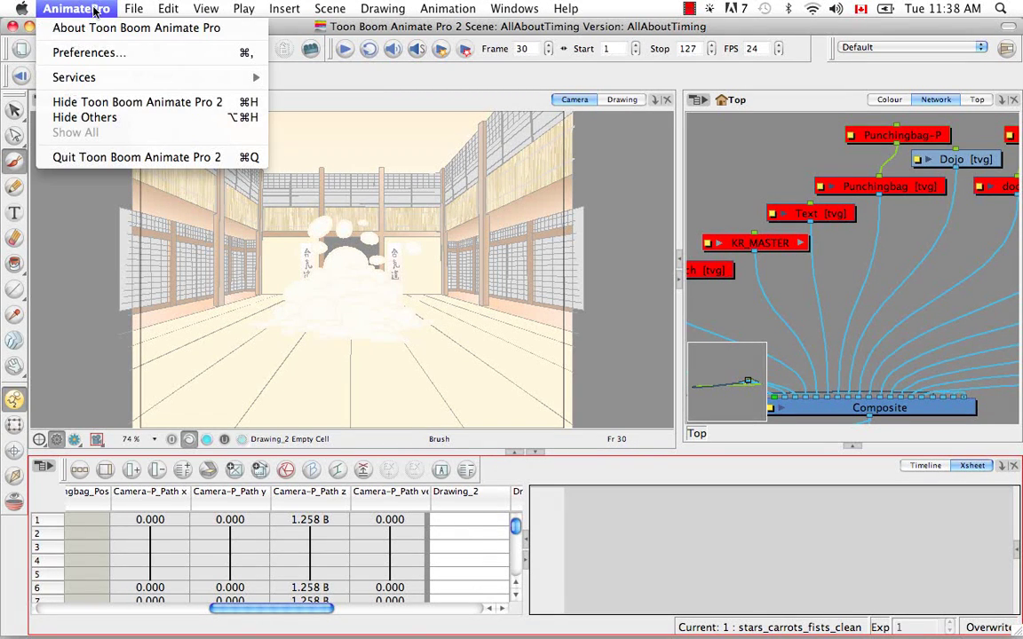
left_click(155, 55)
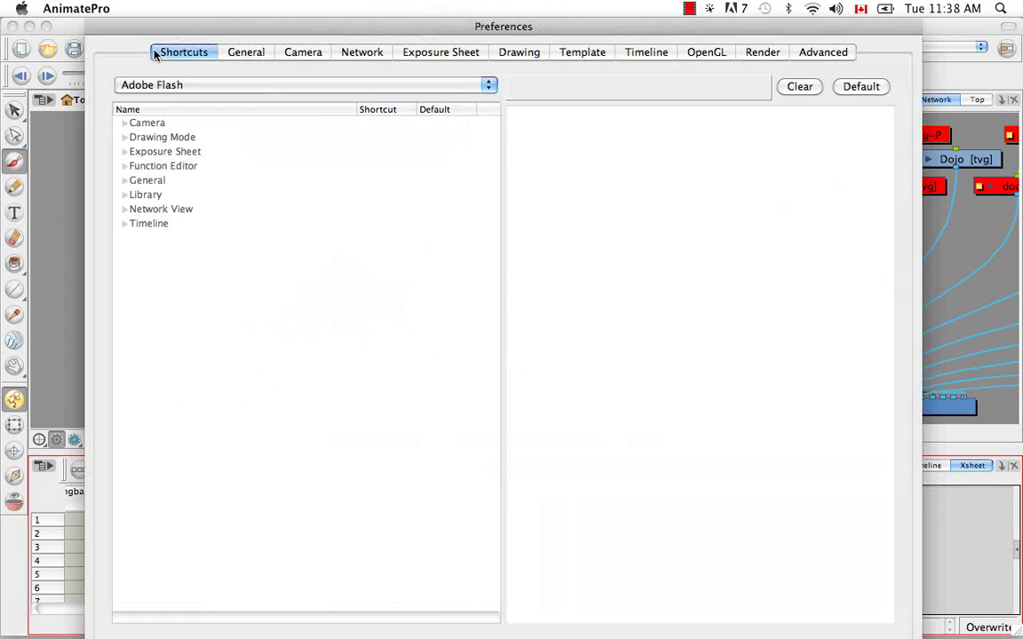
left_click(806, 55)
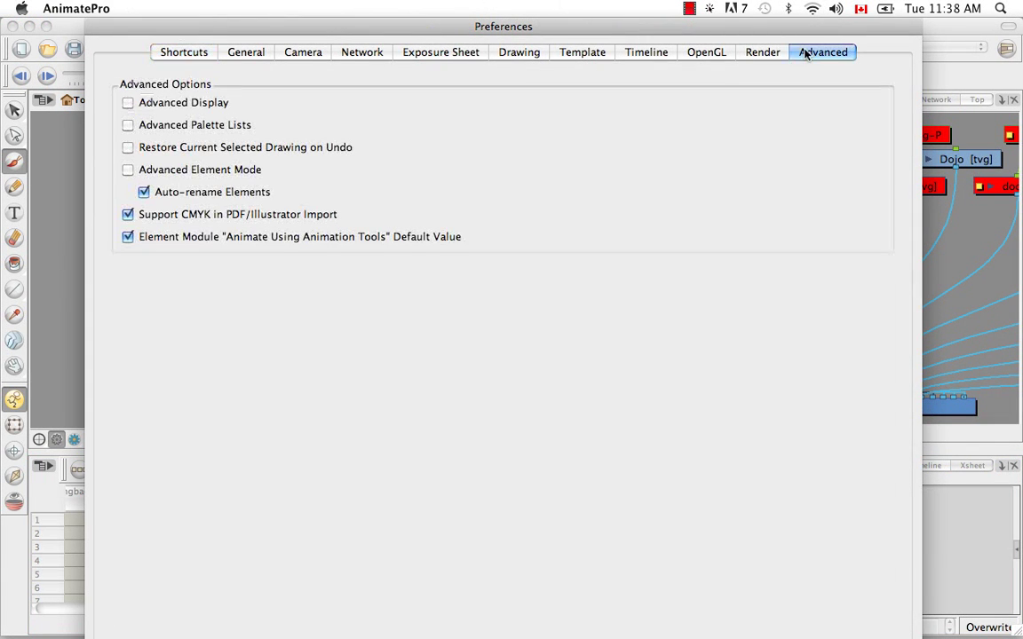
left_click(129, 172)
key("Return")
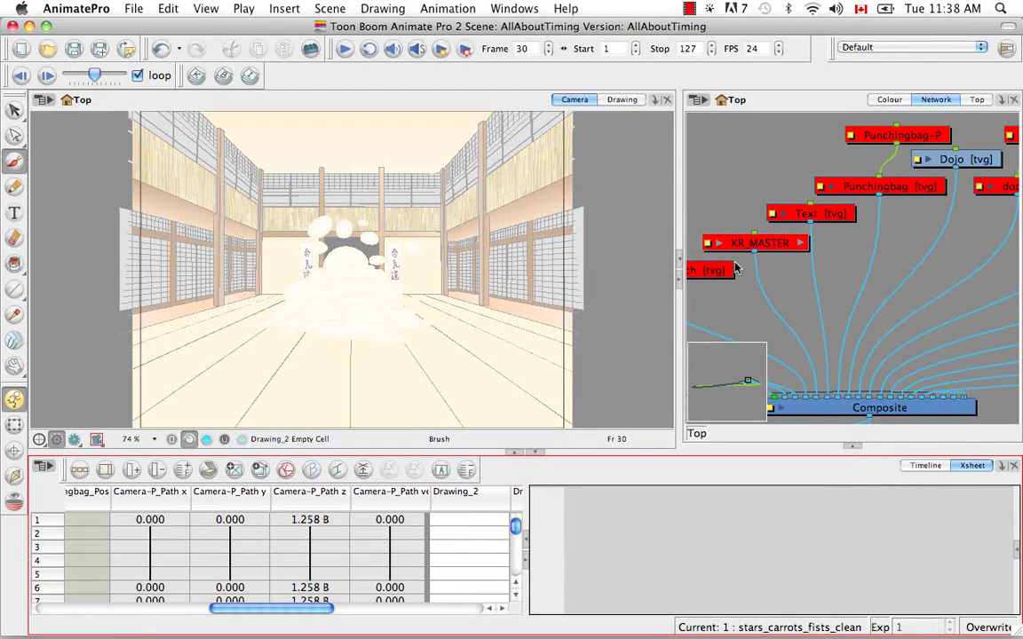
Examine the advanced options for a new Xsheet column, including types, field chart sizes and existing elements, without adding one
left_click(131, 471)
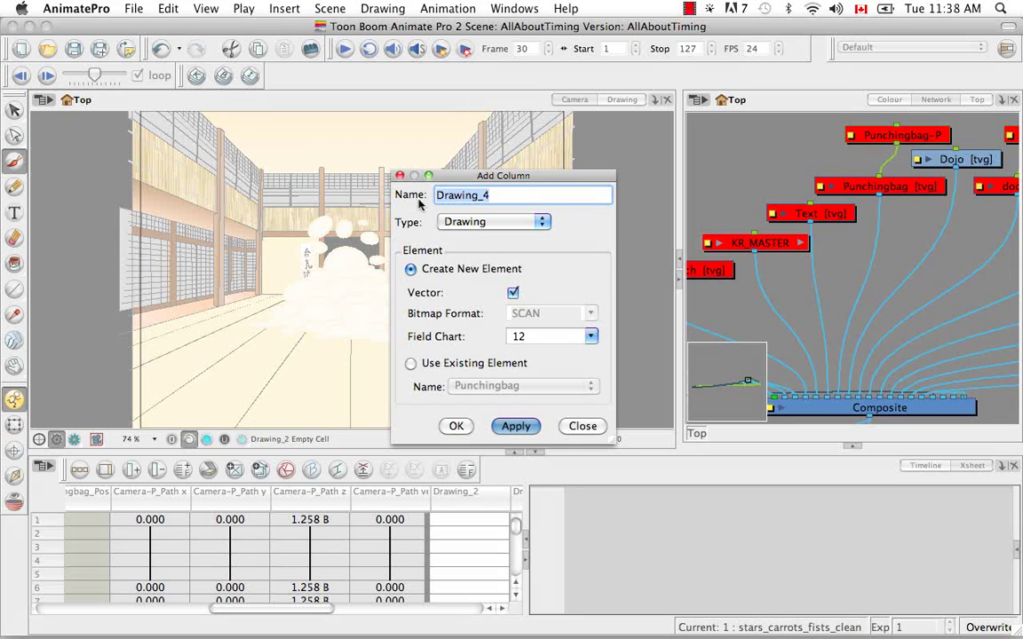
left_click(547, 222)
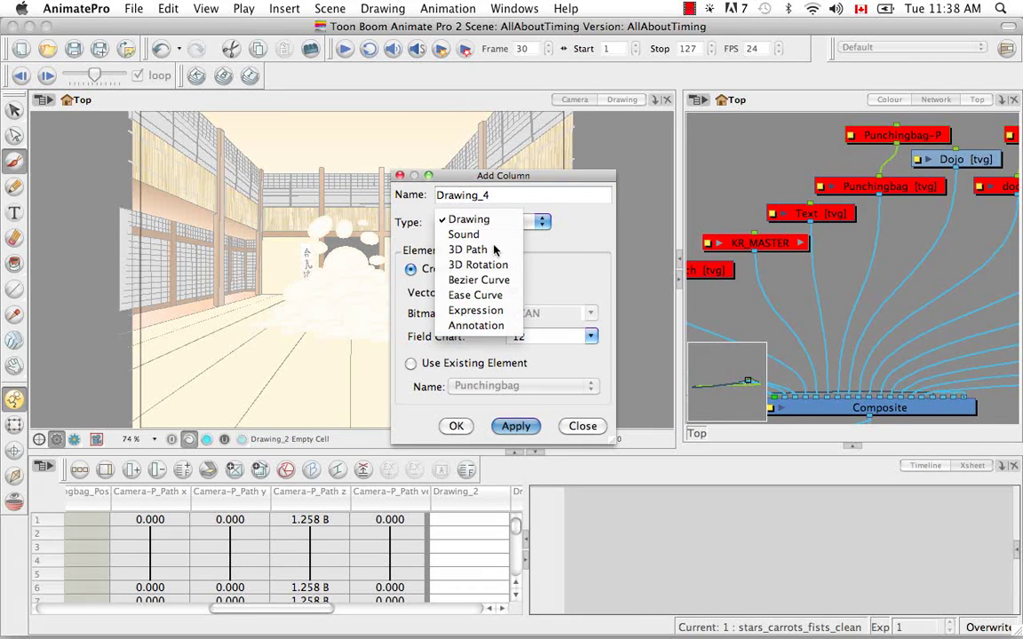
left_click(580, 223)
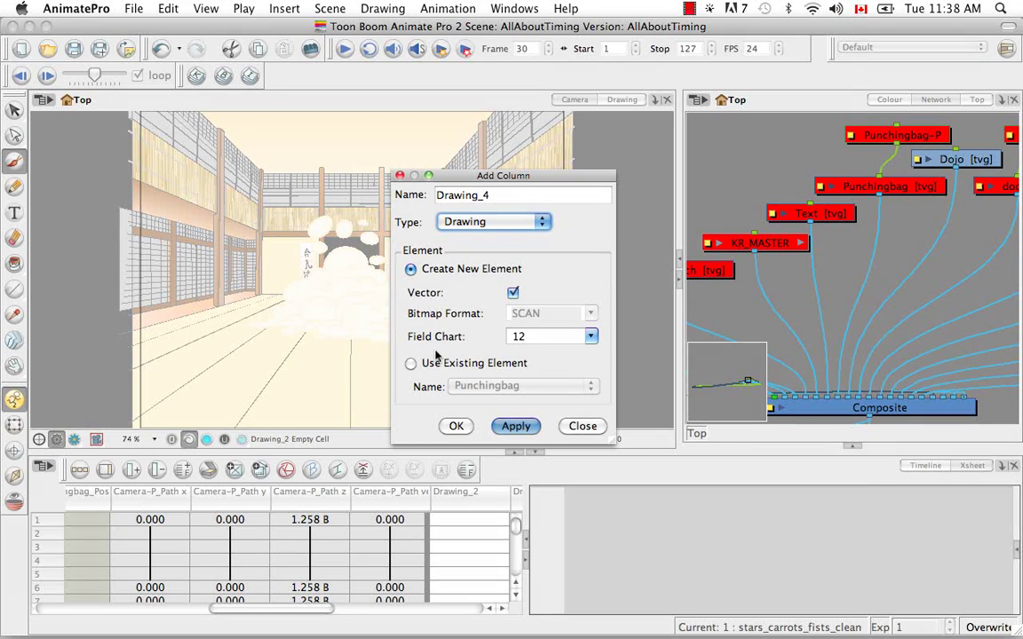
left_click(590, 338)
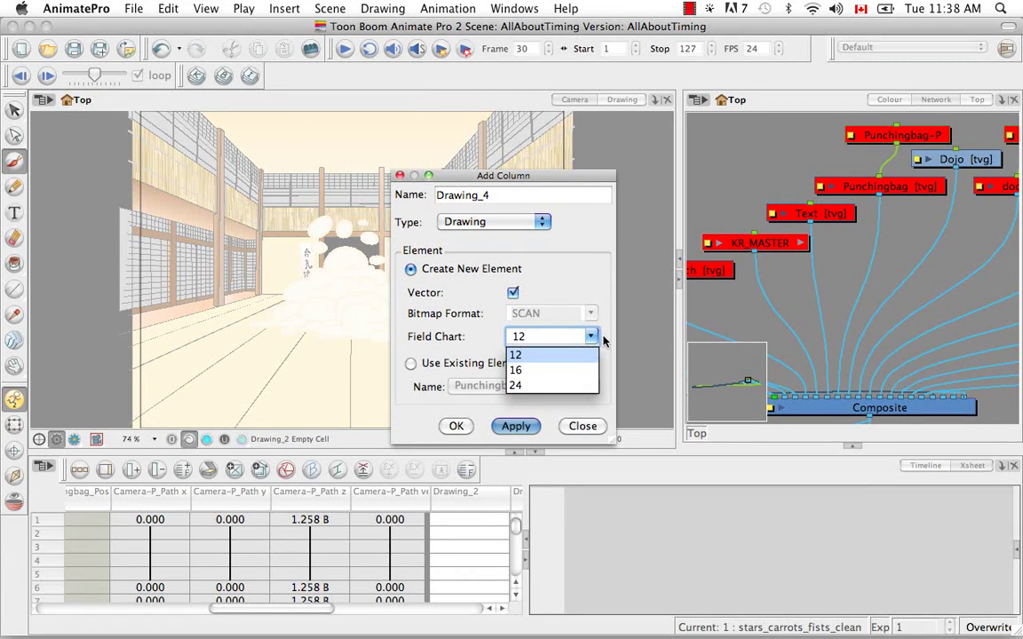
left_click(603, 340)
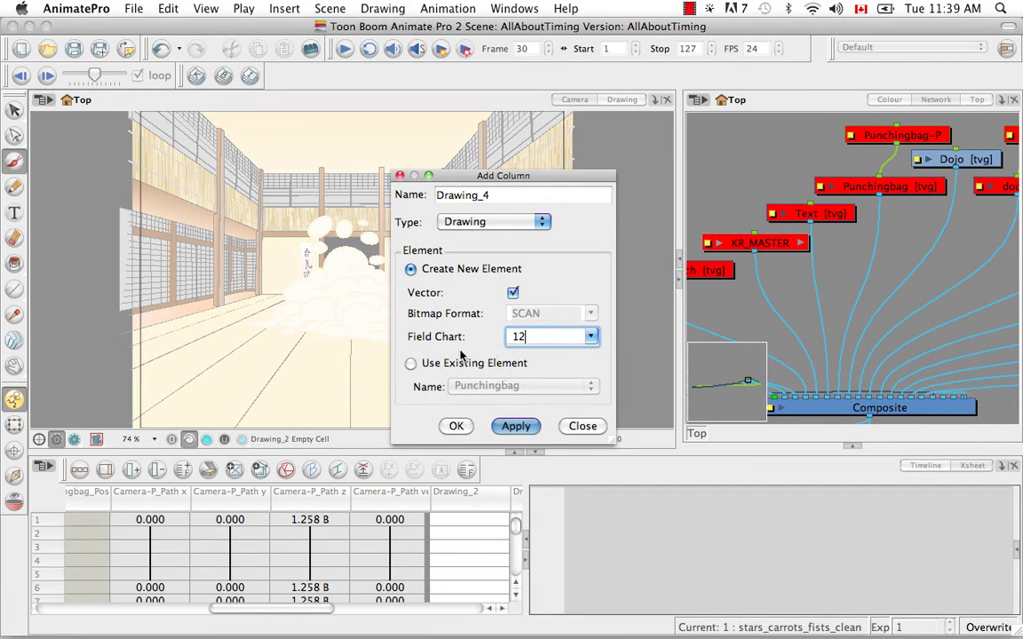
left_click(412, 364)
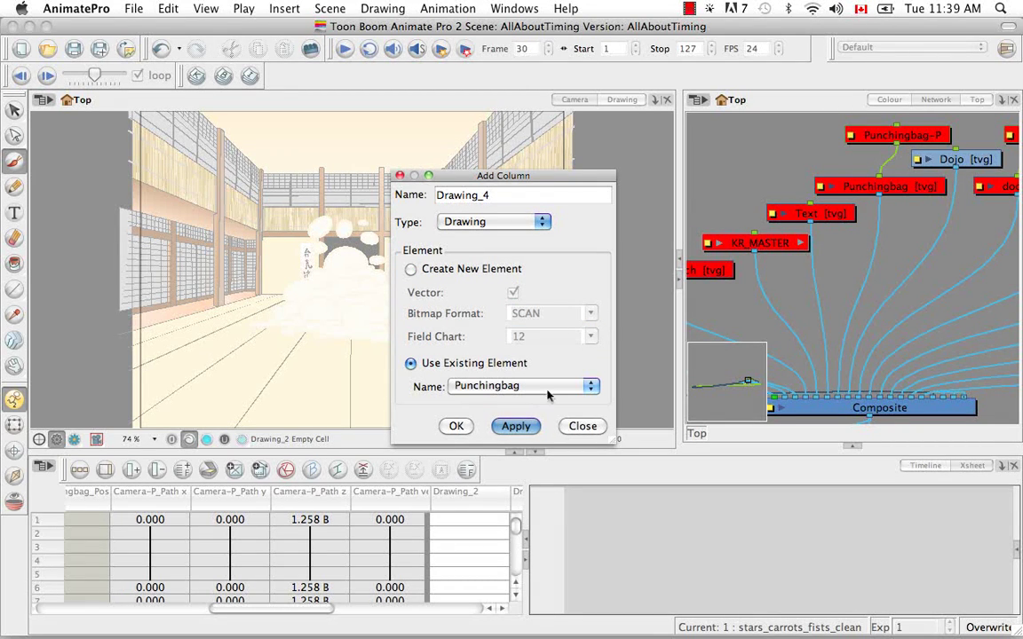
left_click(591, 388)
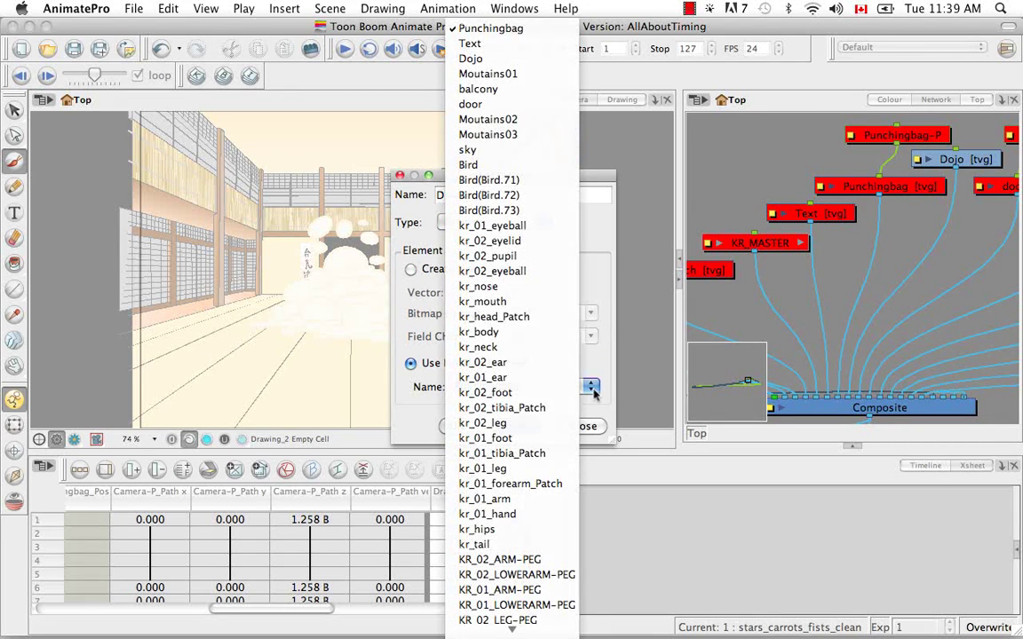
left_click(524, 28)
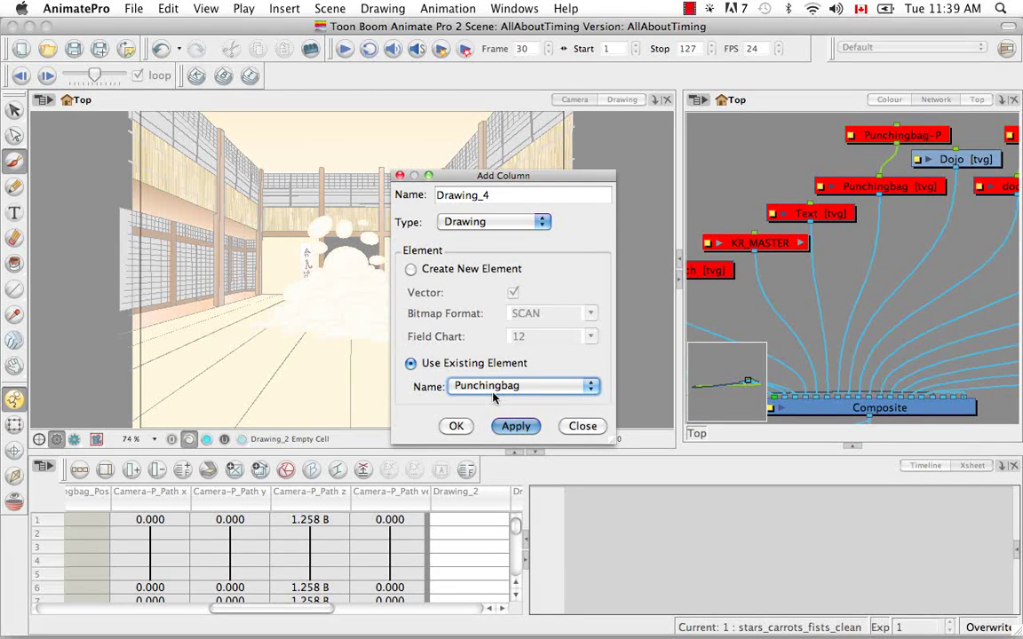
left_click(578, 425)
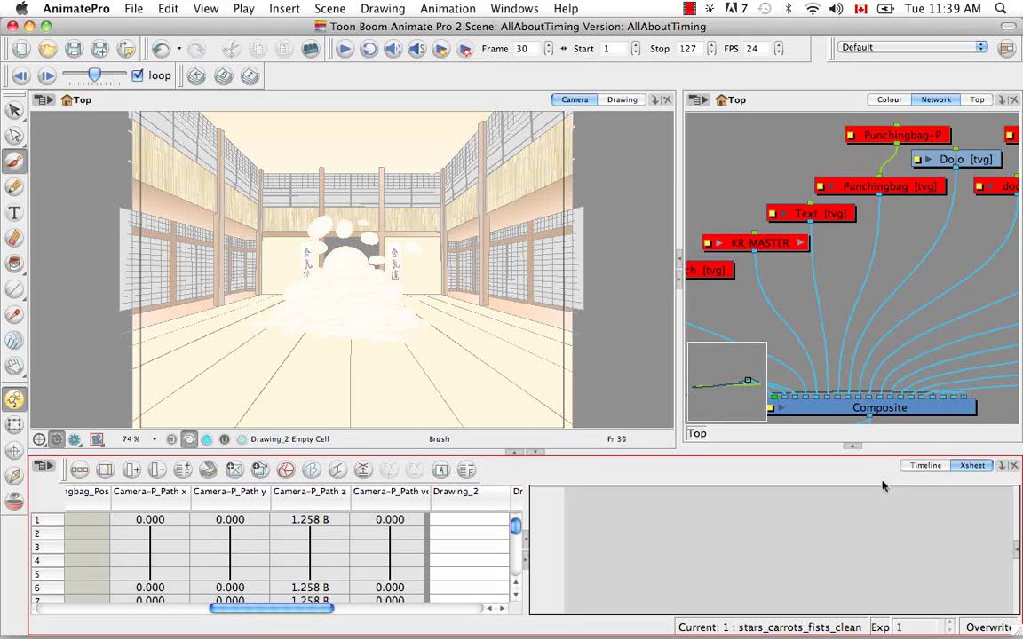
Delete the Drawing_2 layer from the Timeline along with its drawing files and element folders
left_click(921, 467)
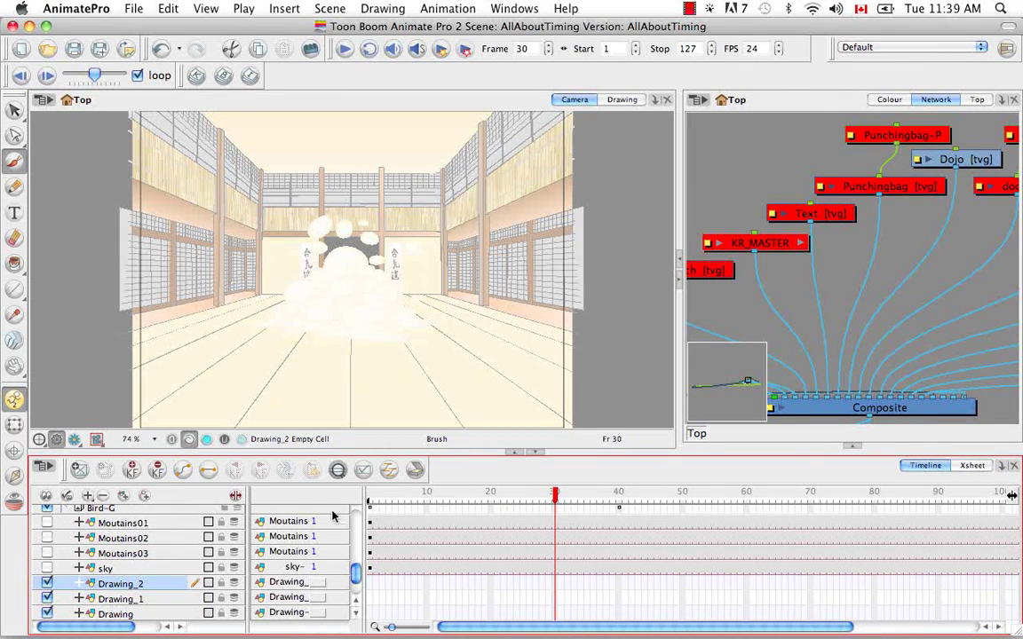
scroll(353, 583, "down", 3)
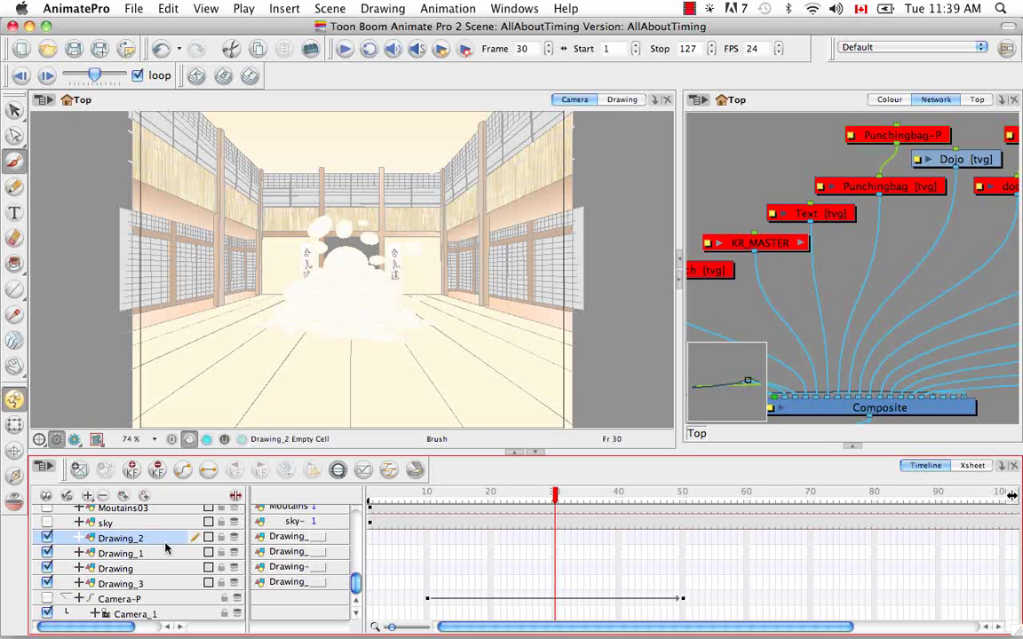
left_click(104, 499)
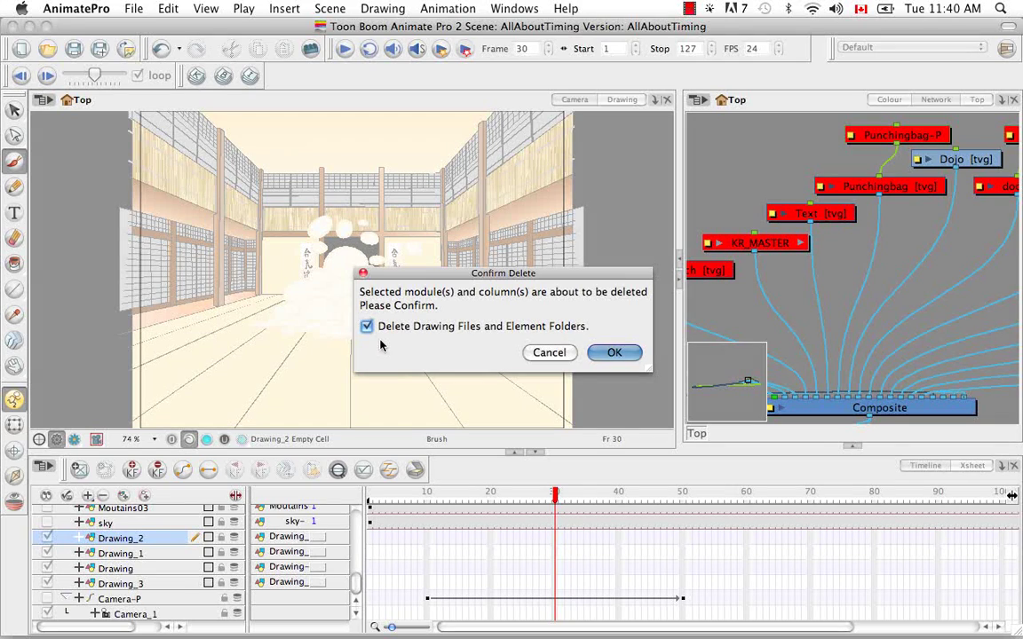
left_click(613, 355)
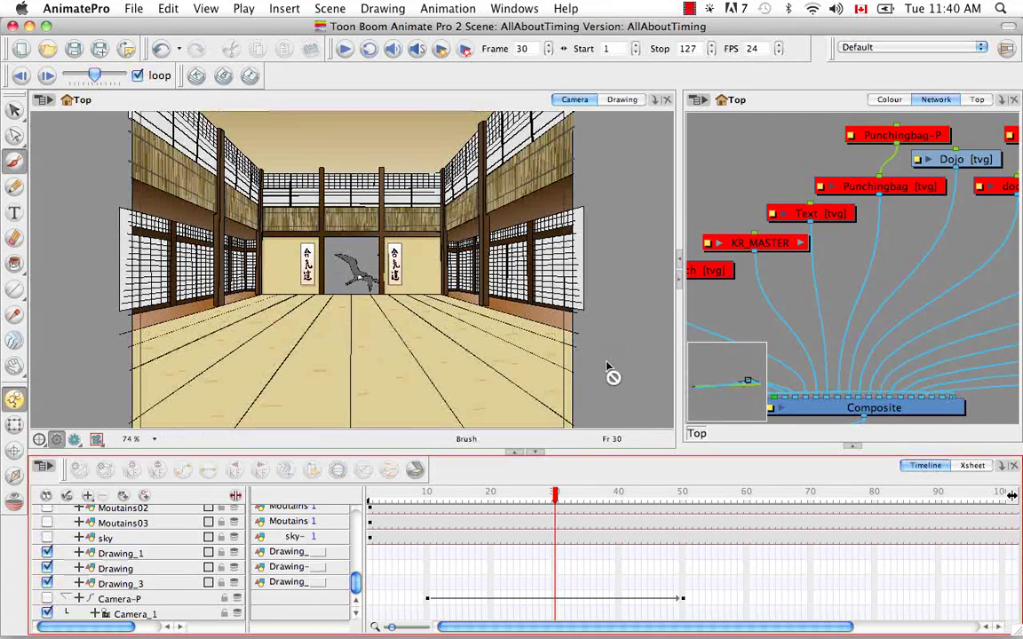
Delete the Drawing_1, Drawing and Drawing_3 layers from the Timeline together with their drawing files and element folders
left_click(135, 553)
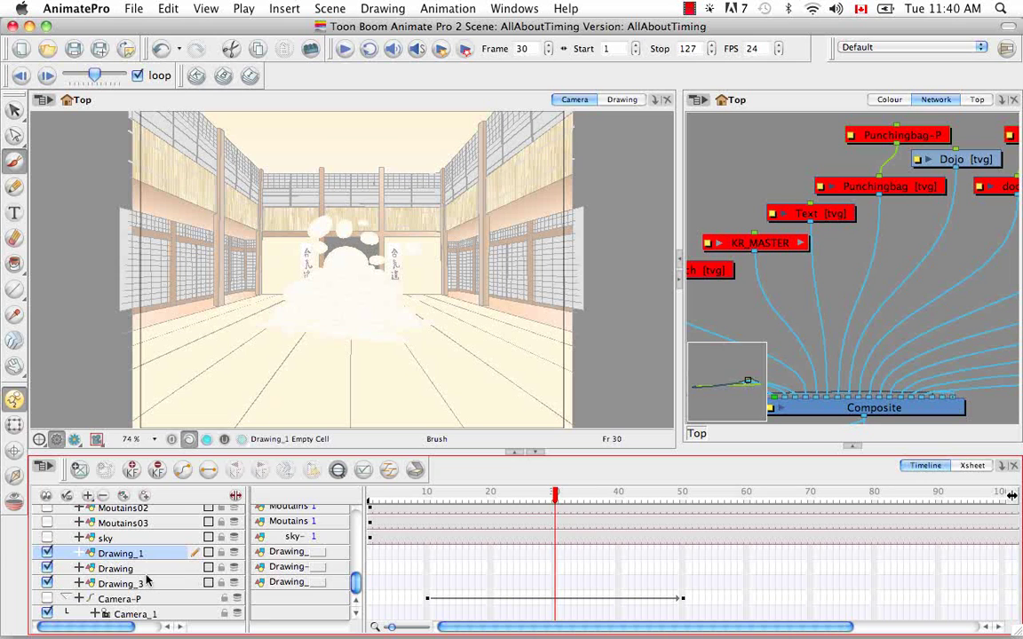
left_click(146, 581, "shift")
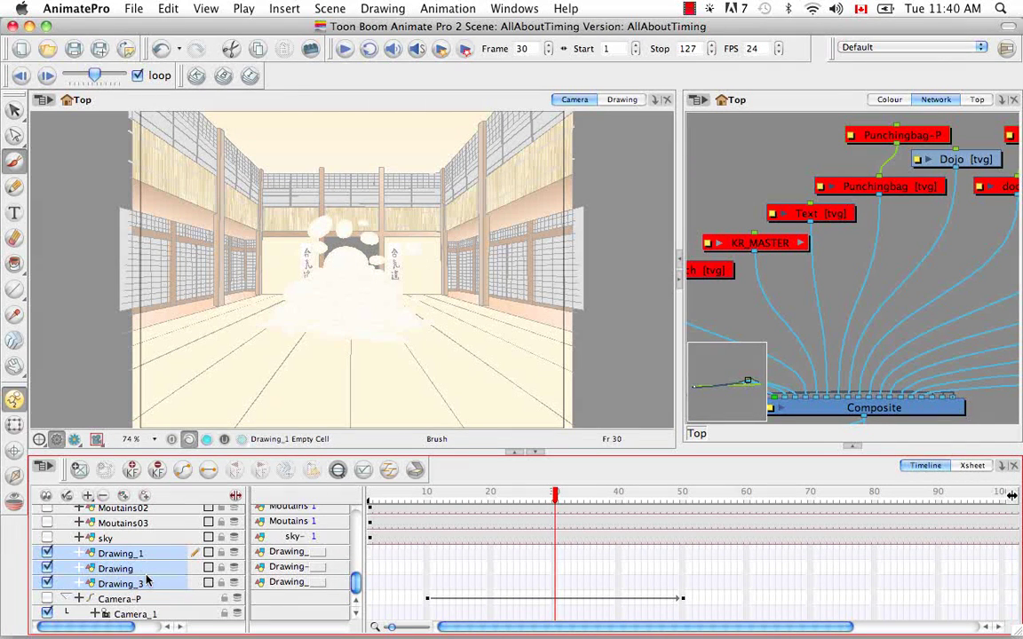
right_click(147, 580)
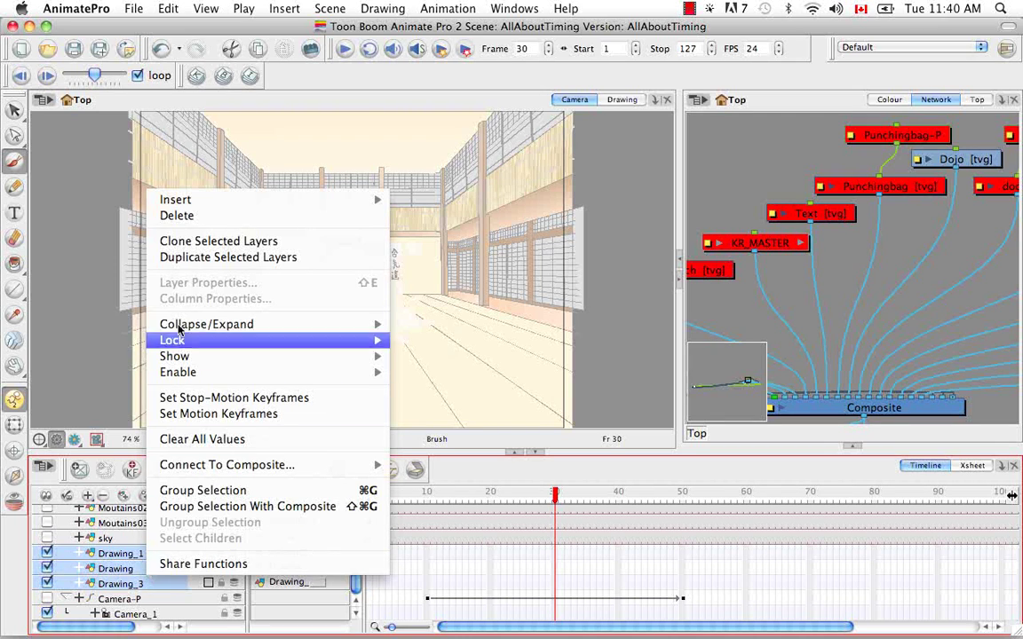
left_click(189, 216)
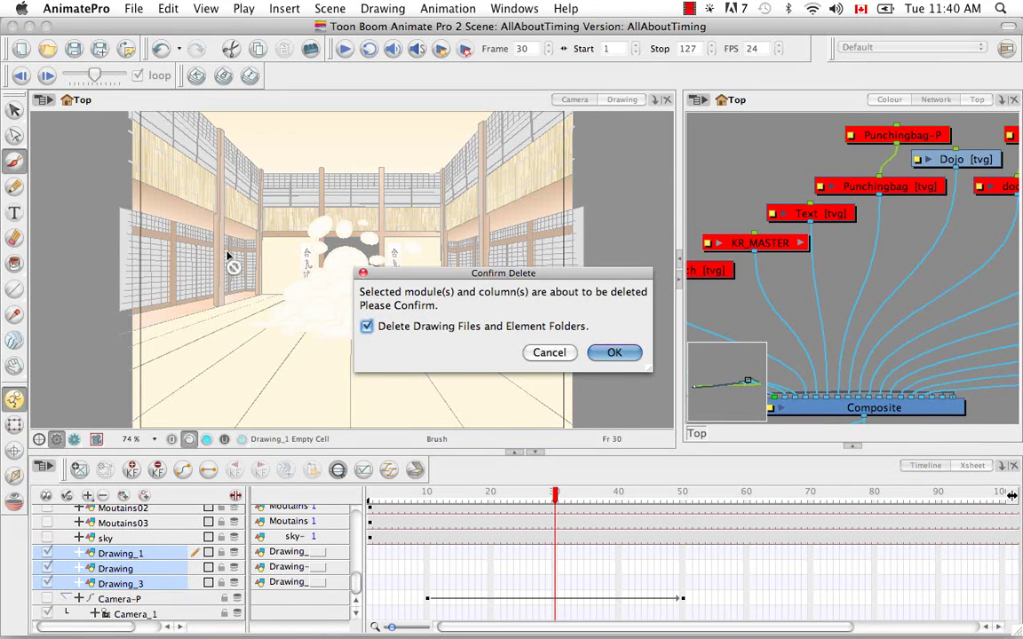
left_click(604, 353)
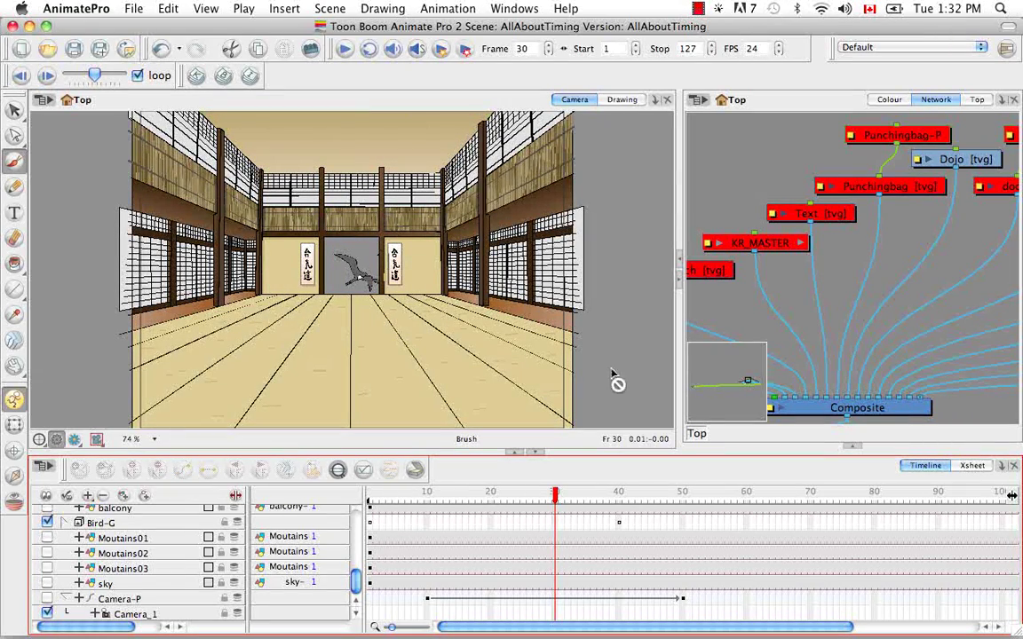
Collapse the Punchingbag-P layer in the Timeline and select it
left_click_drag(354, 582, 355, 555)
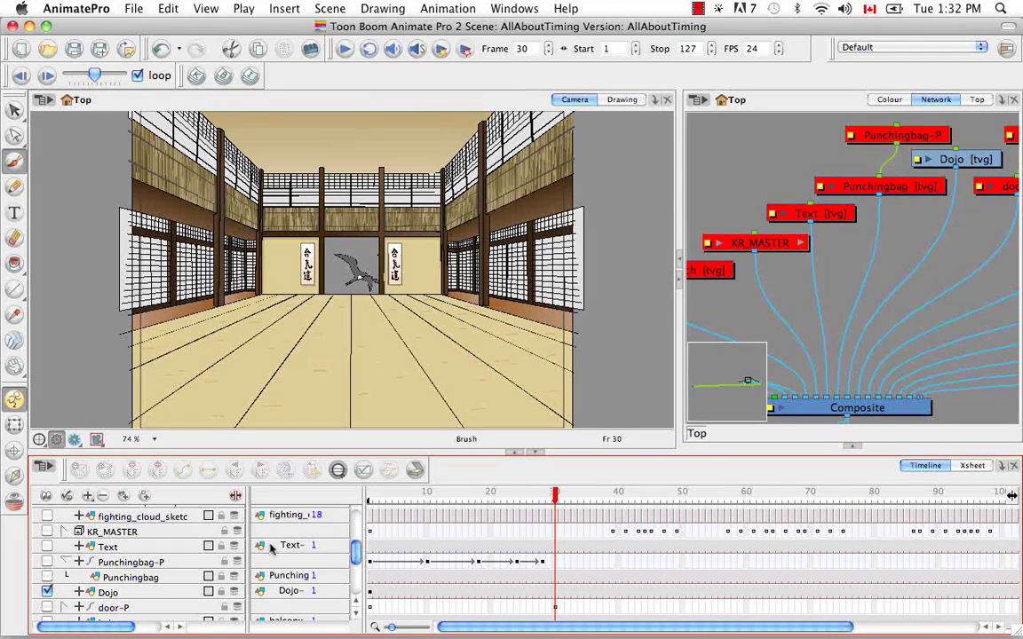
left_click(65, 561)
left_click(113, 561)
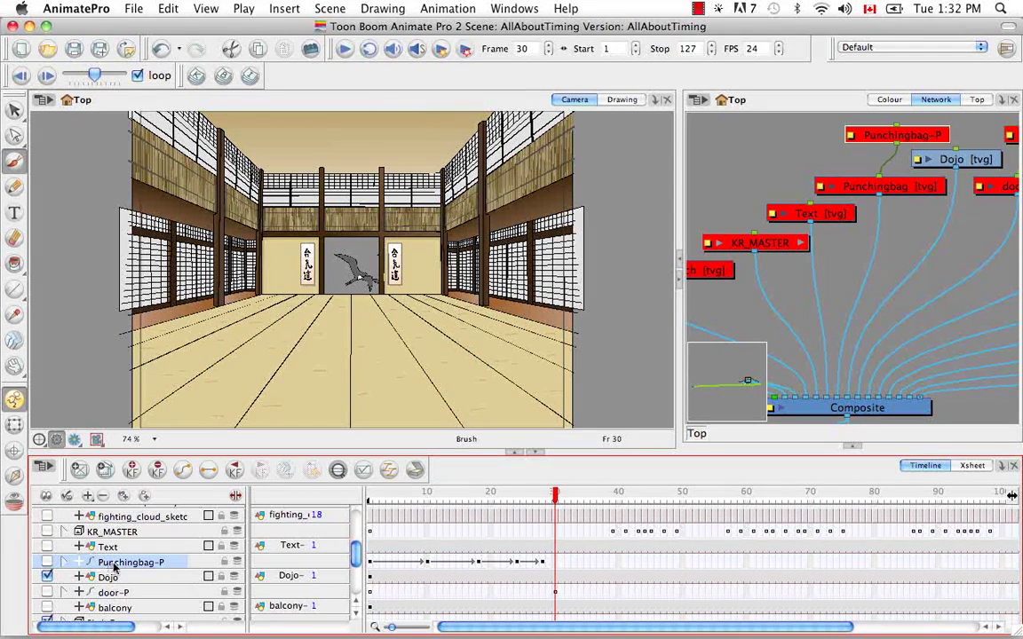
Try placing Punchingbag-P above Text and parenting it to Dojo, and return it to its place between Text and Dojo
left_click_drag(114, 546, 118, 546)
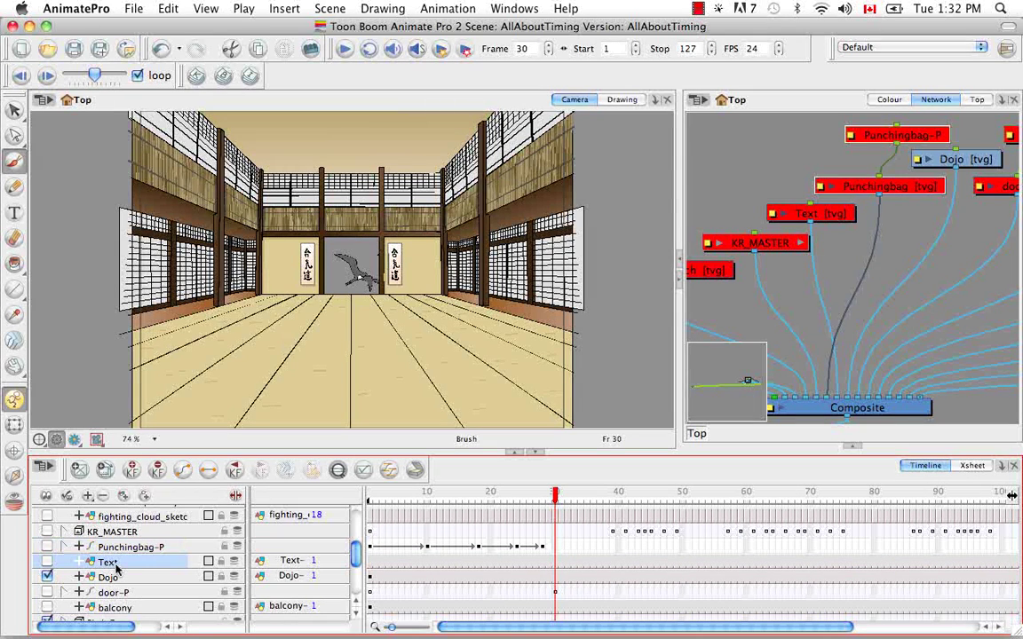
left_click_drag(122, 553, 117, 581)
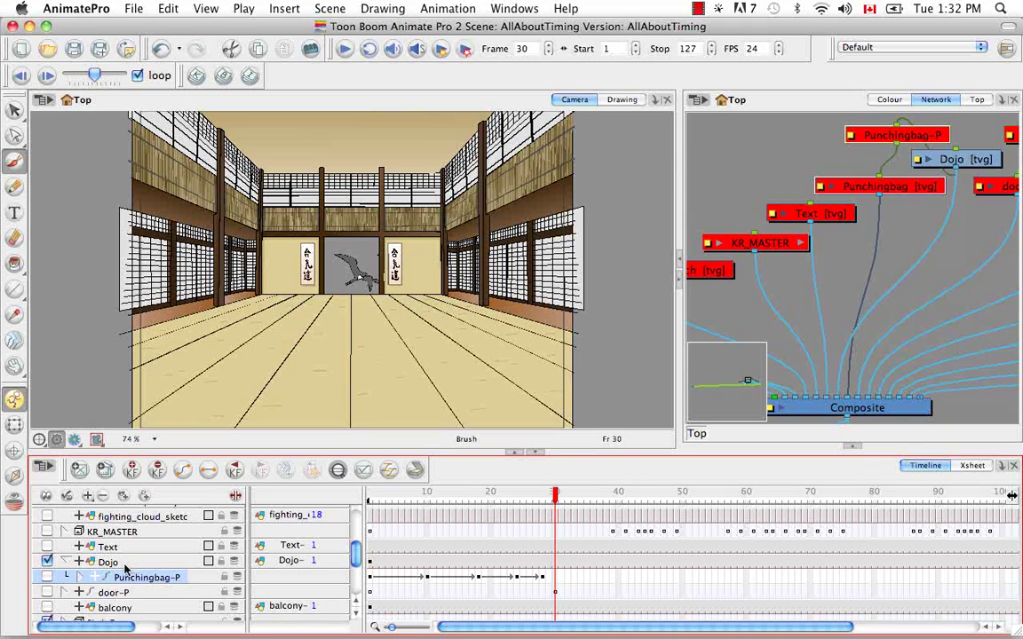
left_click_drag(130, 579, 128, 557)
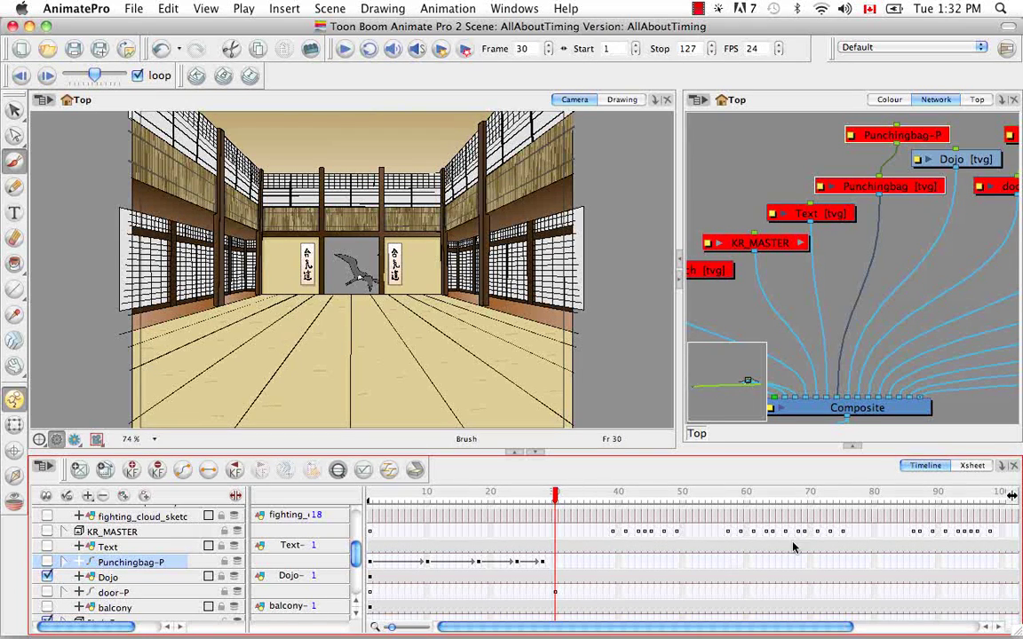
Move the Bird_3 column in the Xsheet so it sits between the Dojo and Bird columns
left_click(971, 466)
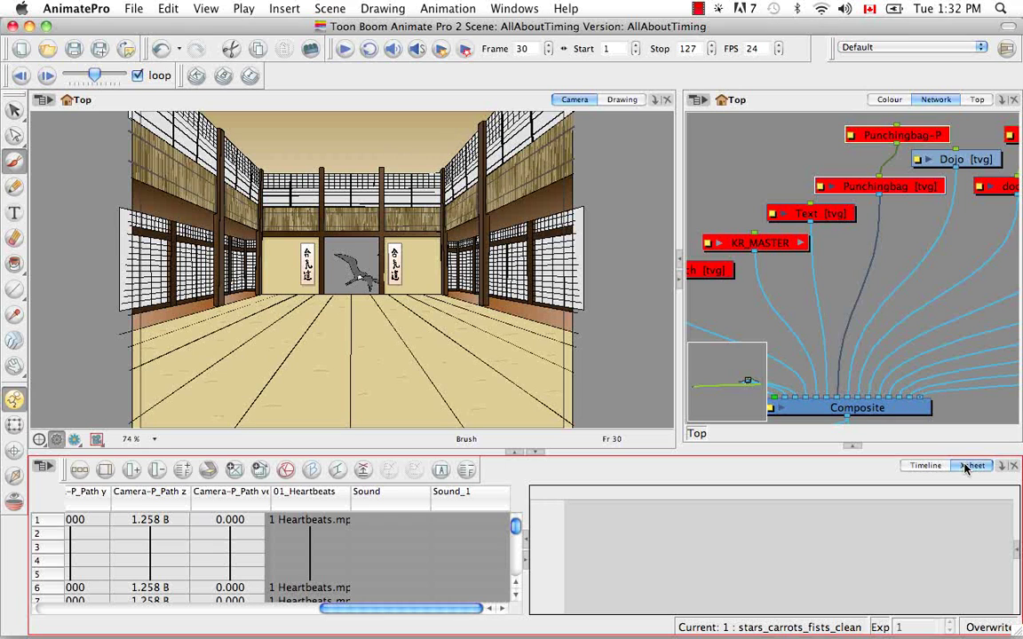
left_click(528, 564)
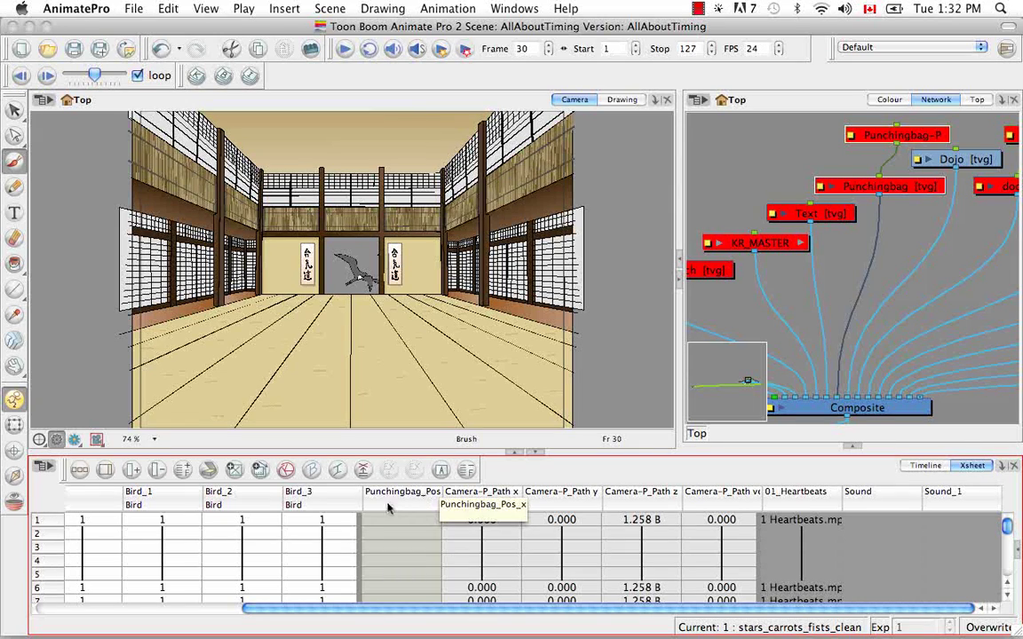
left_click_drag(253, 609, 49, 607)
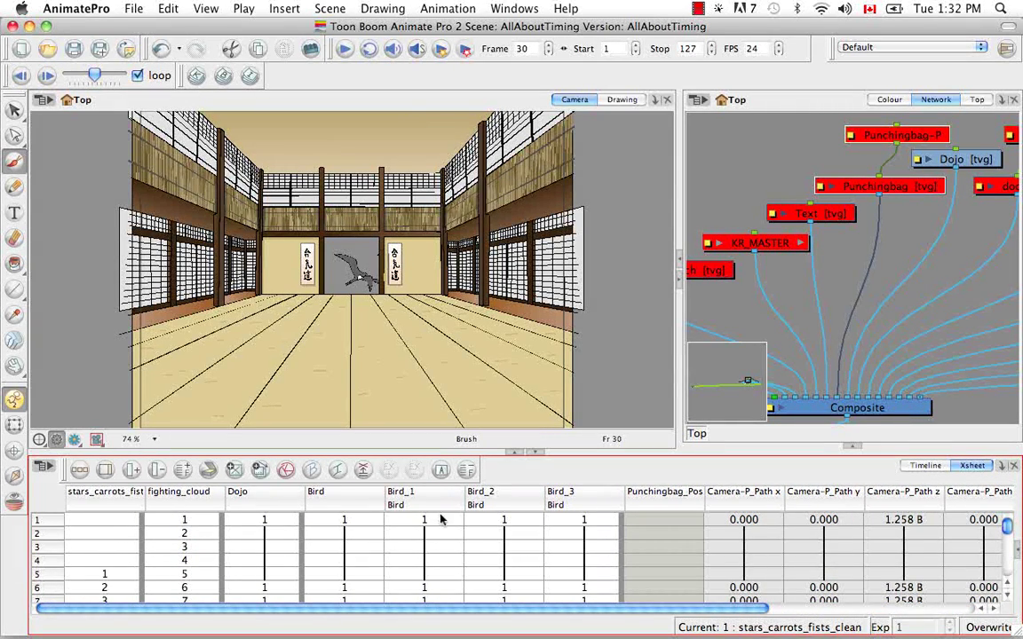
left_click(575, 504)
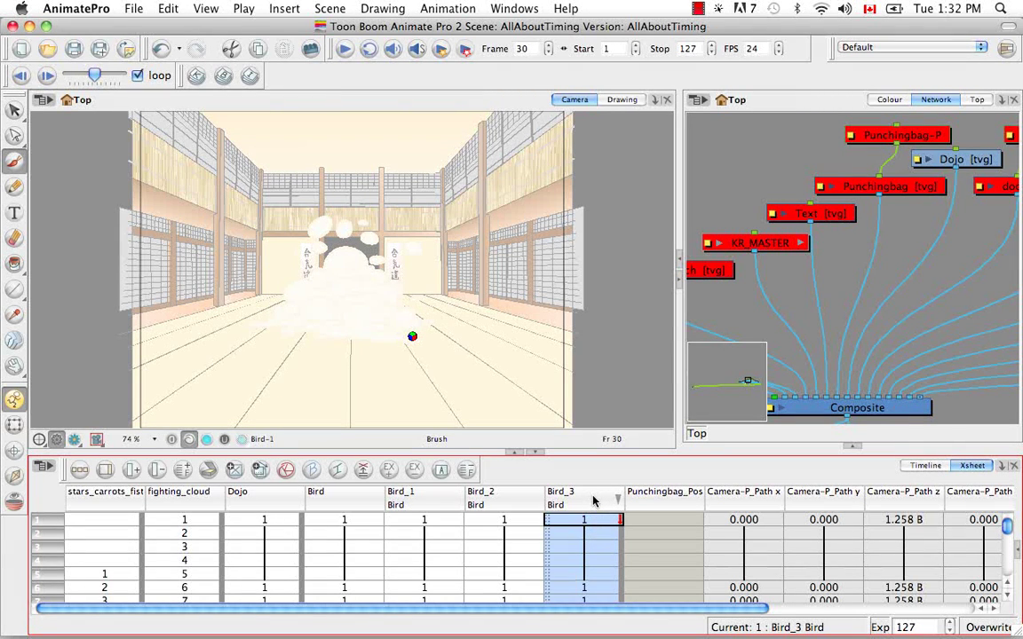
left_click_drag(593, 502, 305, 494)
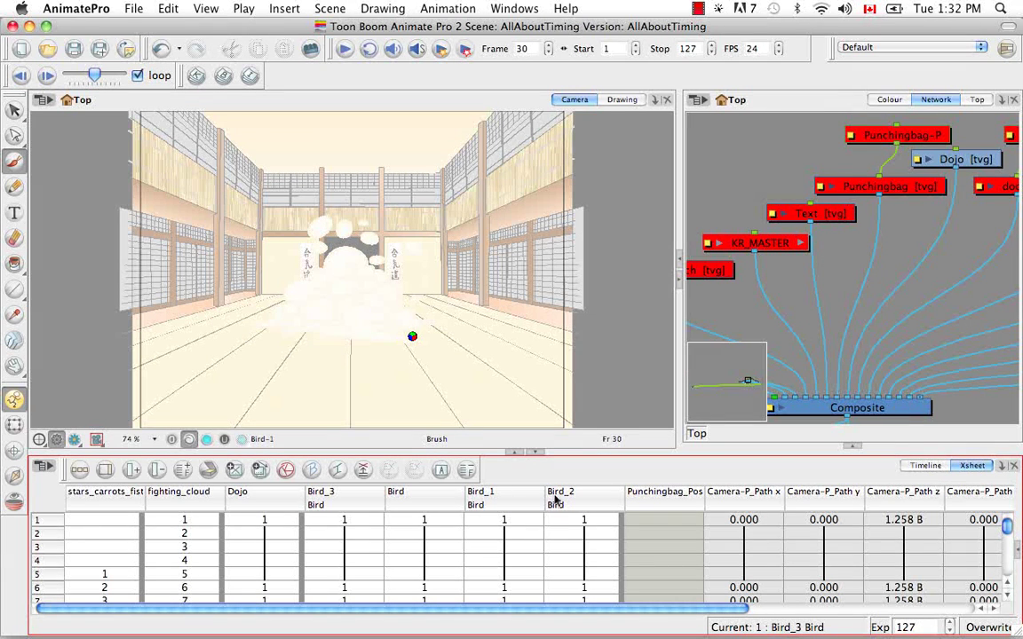
Expand the Bird-G group and Birdy-P peg in the Timeline to examine the order of the bird layers
left_click(932, 468)
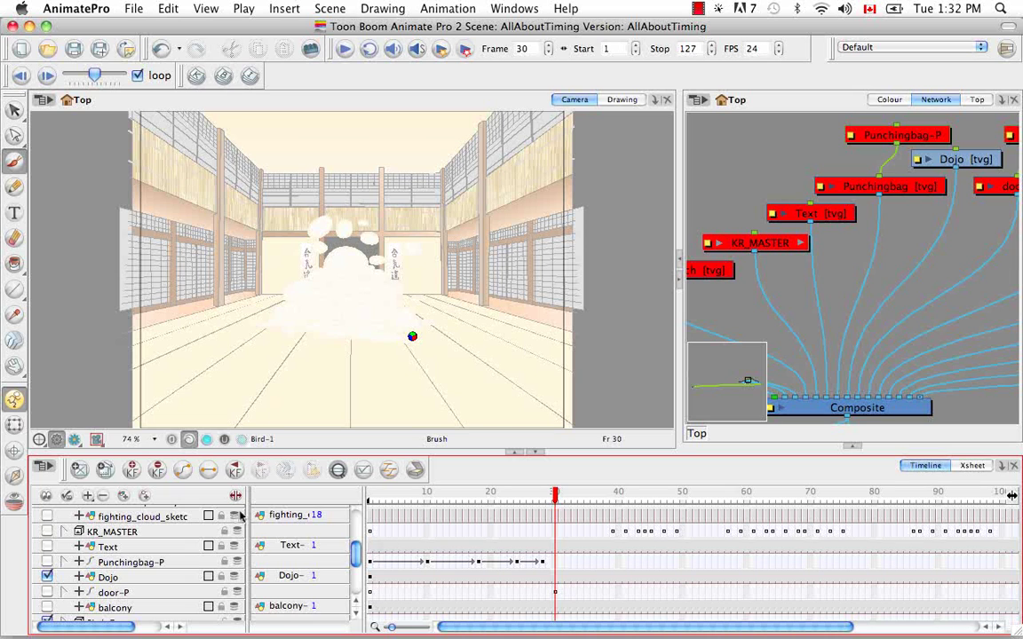
left_click_drag(355, 553, 355, 575)
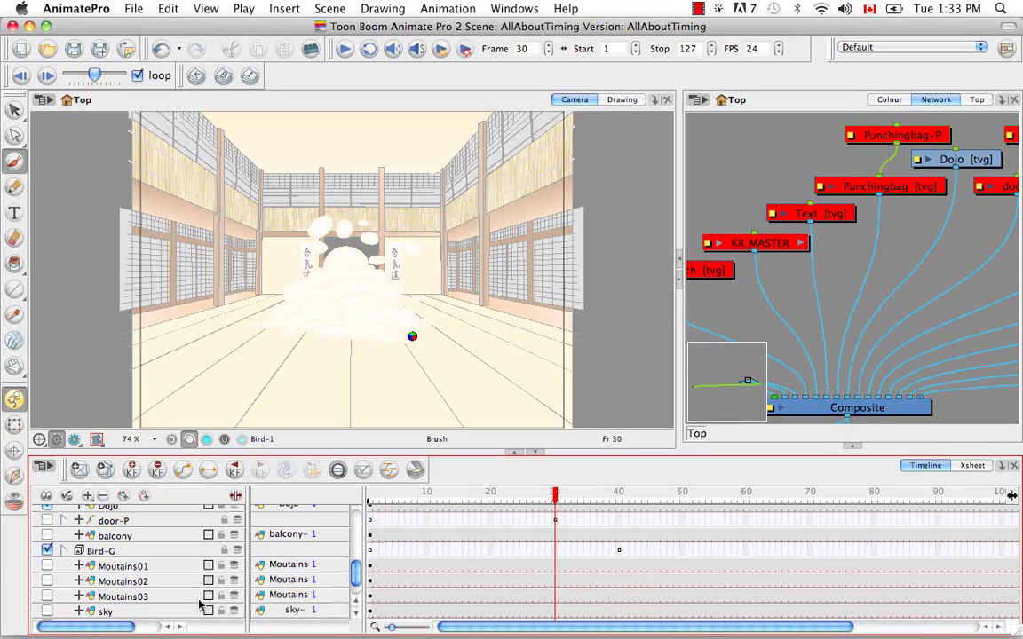
left_click(64, 551)
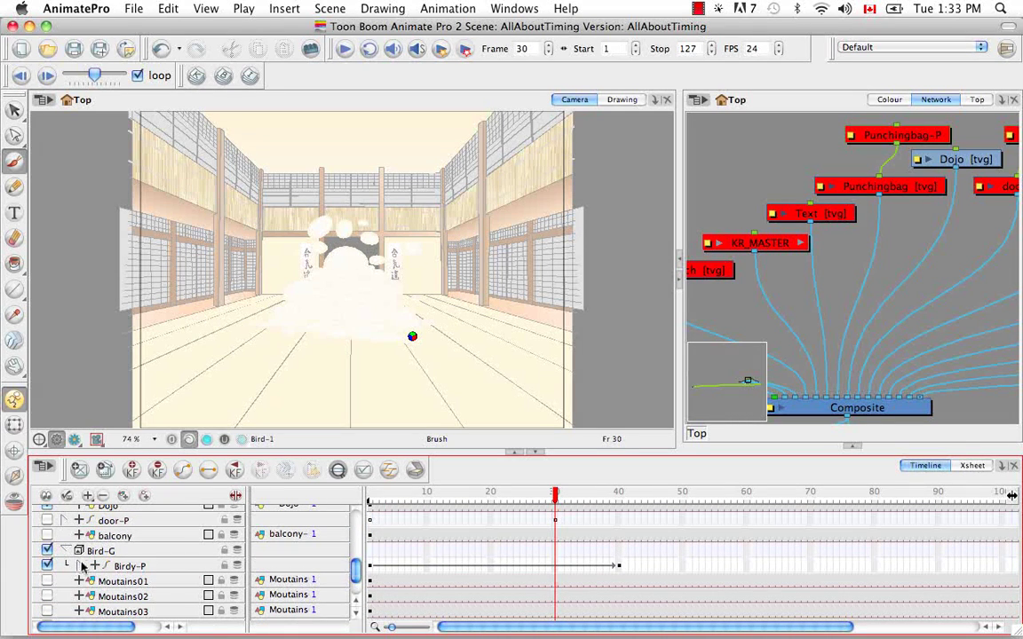
left_click(83, 566)
mouse_move(359, 562)
left_mouse_down()
mouse_move(354, 580)
mouse_move(355, 564)
left_mouse_up()
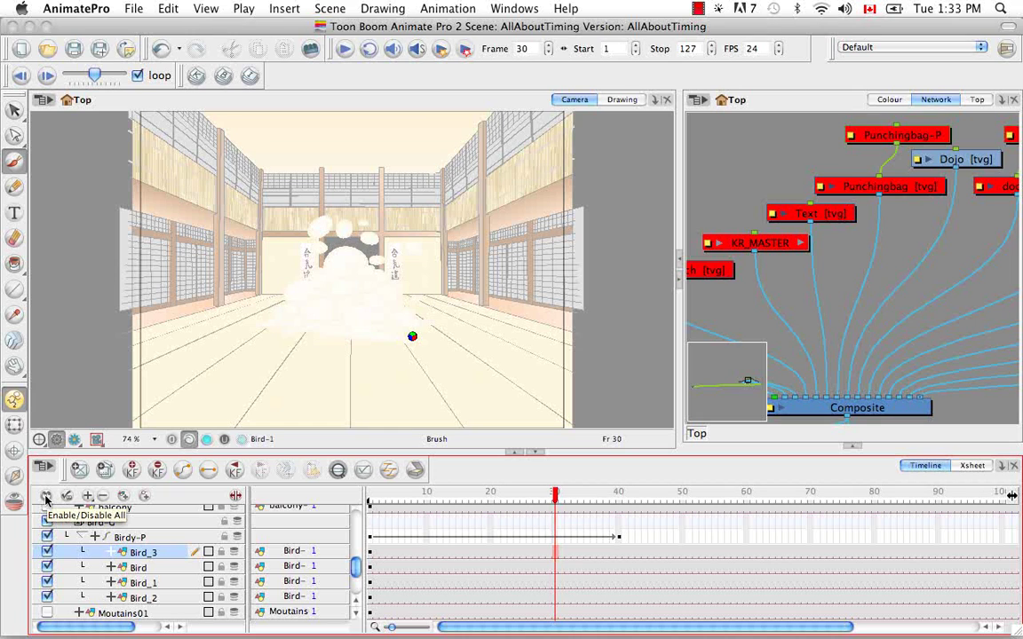
Enable all Timeline layers and disable them all again, and collapse Birdy-P and the Bird-G group
left_click(46, 498)
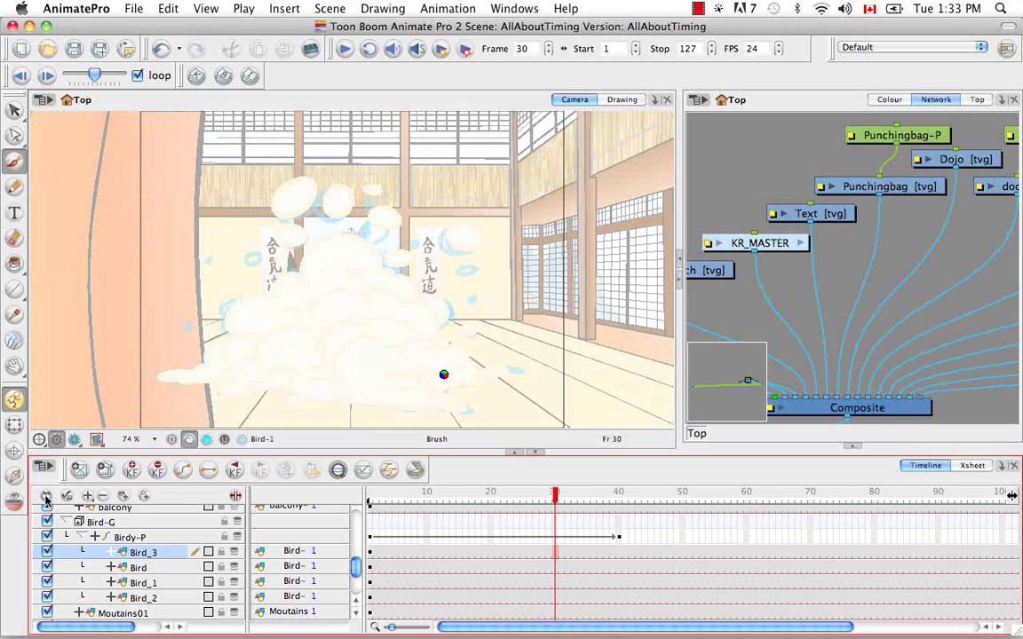
left_click(46, 498)
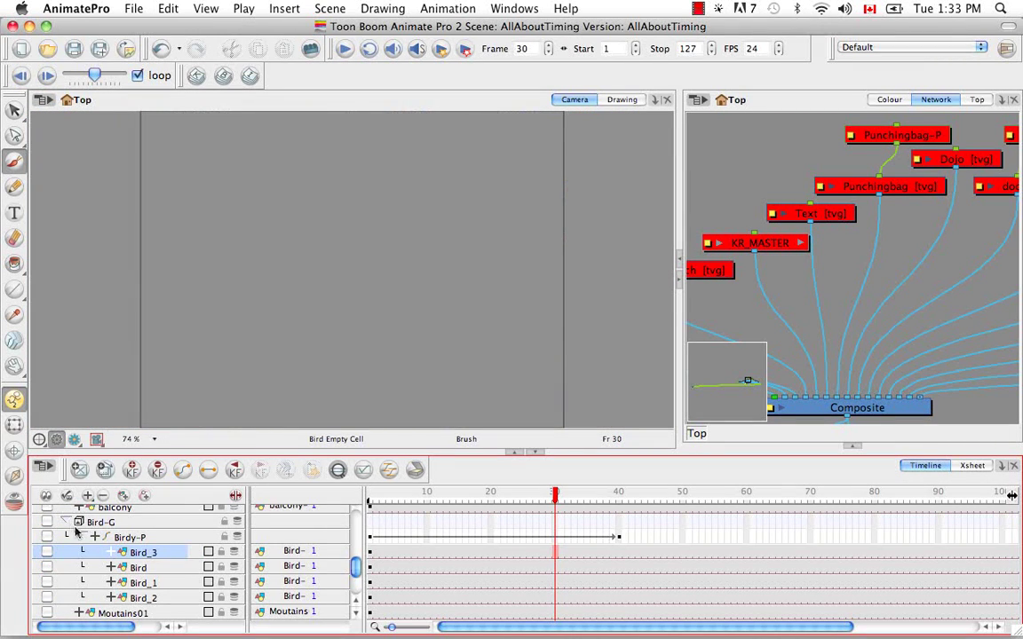
left_click(82, 538)
left_click(66, 523)
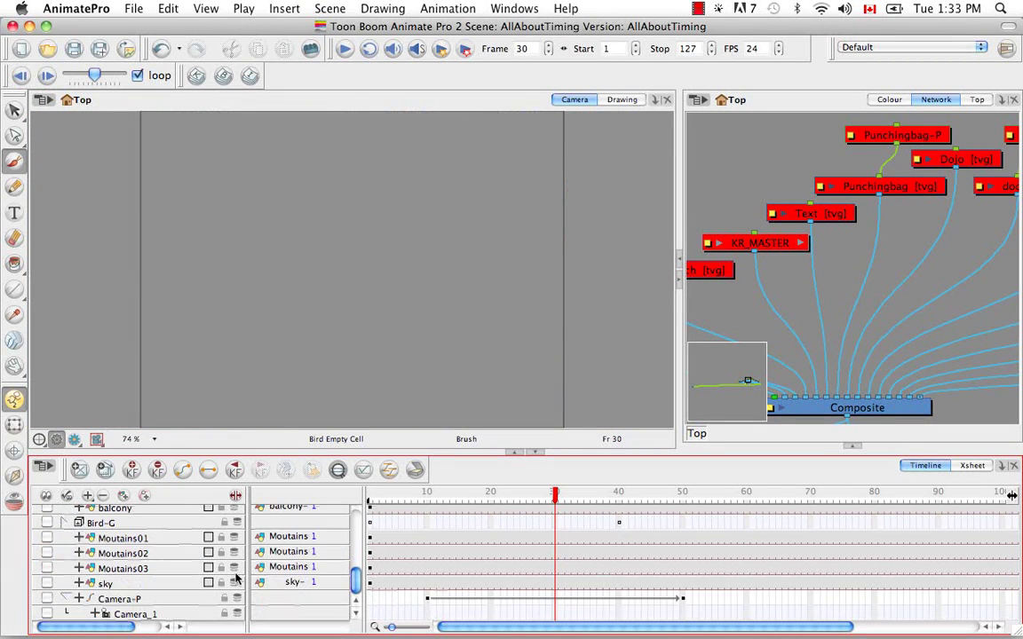
Enable only the stars_carrots_fists_clean, fighting_cloud and Dojo layers in the Timeline
left_click(349, 582)
left_click_drag(355, 582, 356, 522)
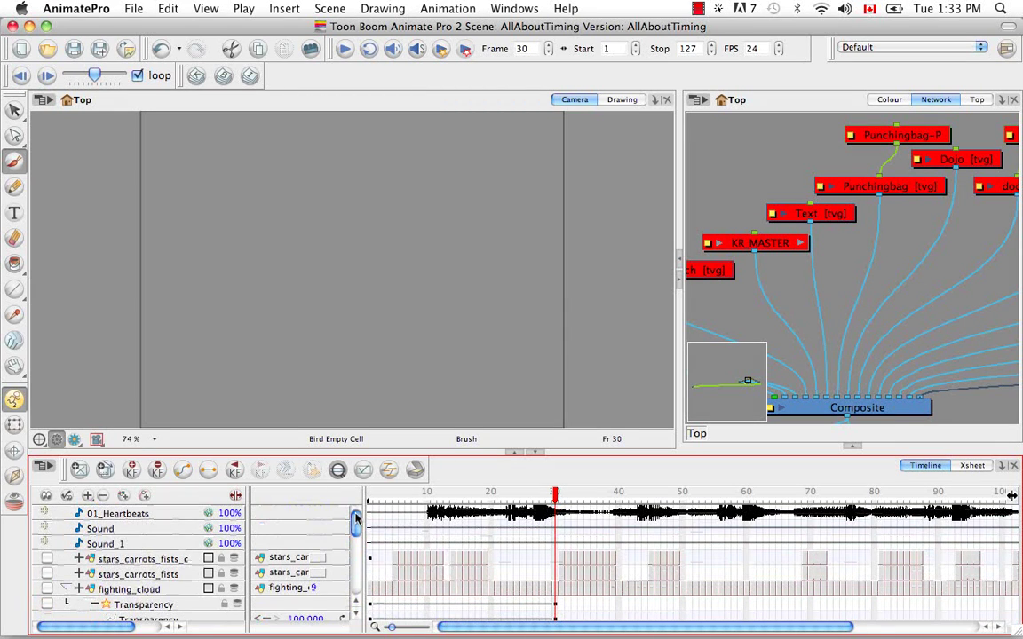
left_click(47, 558)
left_click(47, 589)
left_click_drag(354, 523, 355, 564)
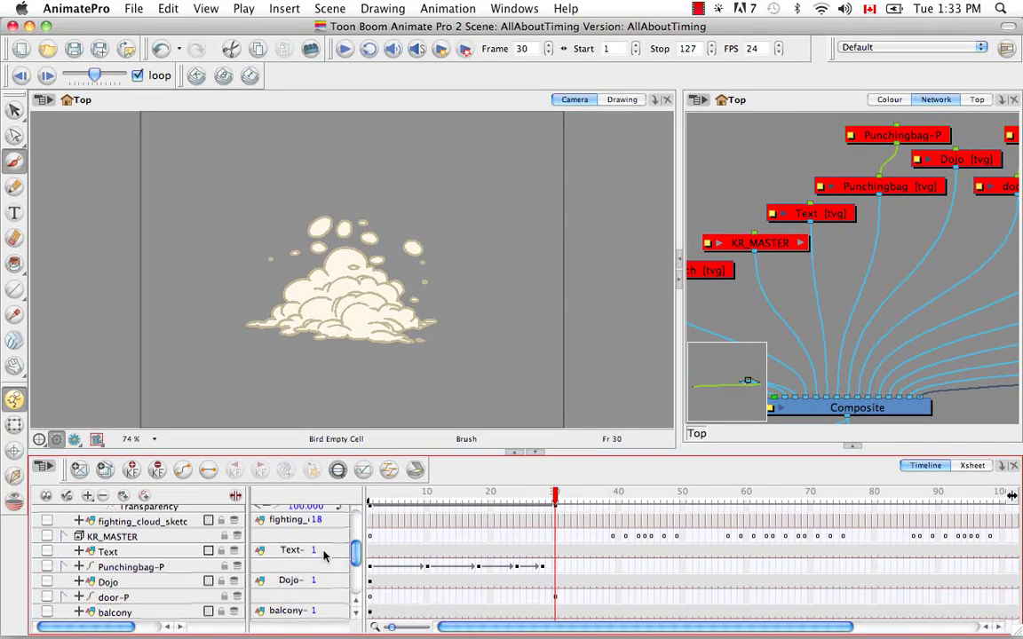
left_click(47, 582)
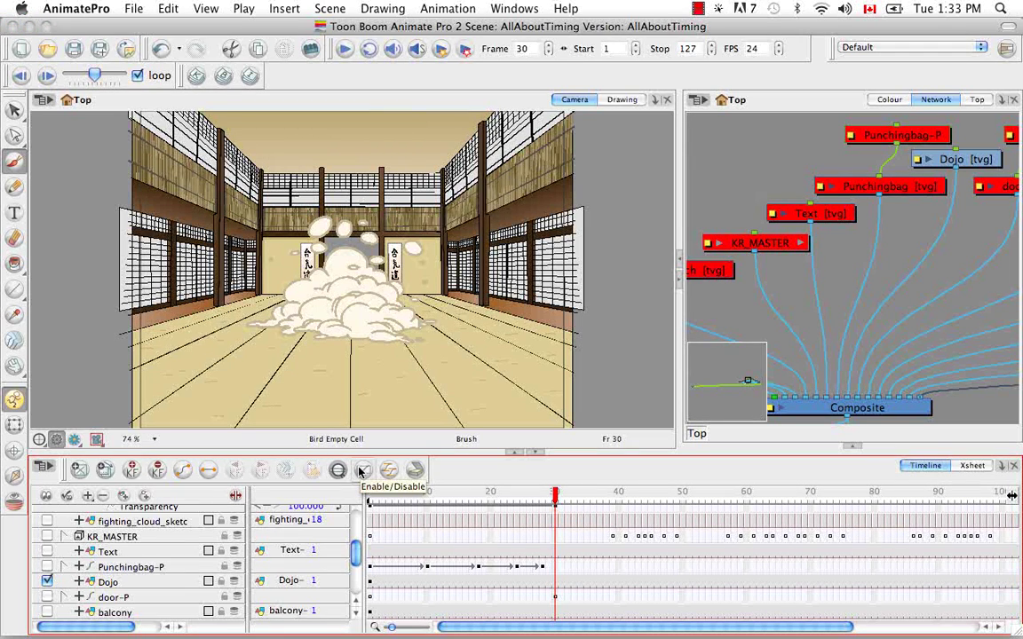
Use Enable/Disable to switch the Dojo layer off and back on, and Punchingbag-P on and back off
left_click(111, 582)
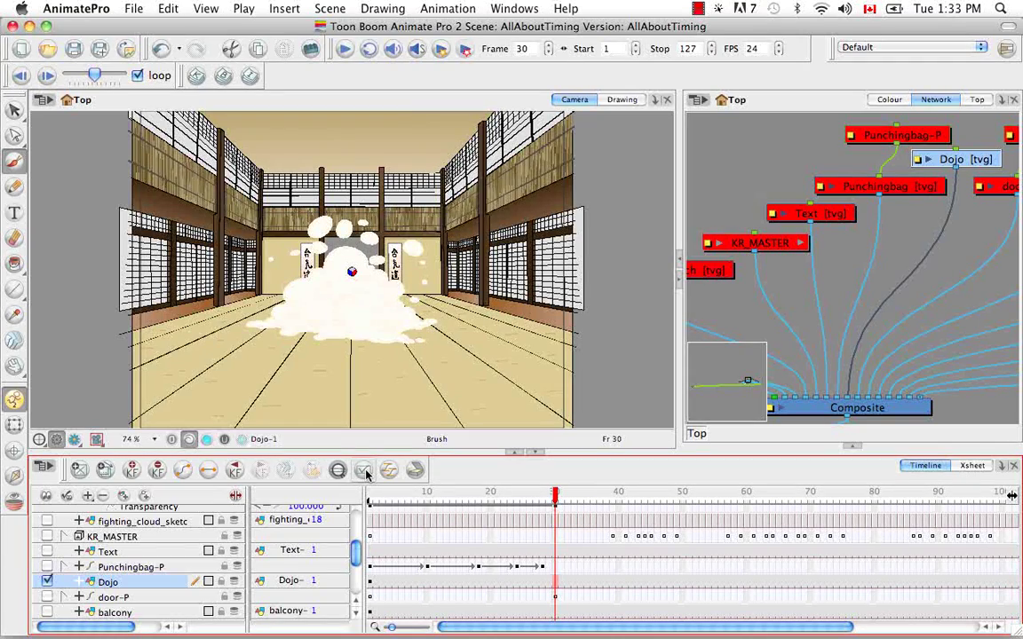
left_click(364, 472)
left_click(365, 472)
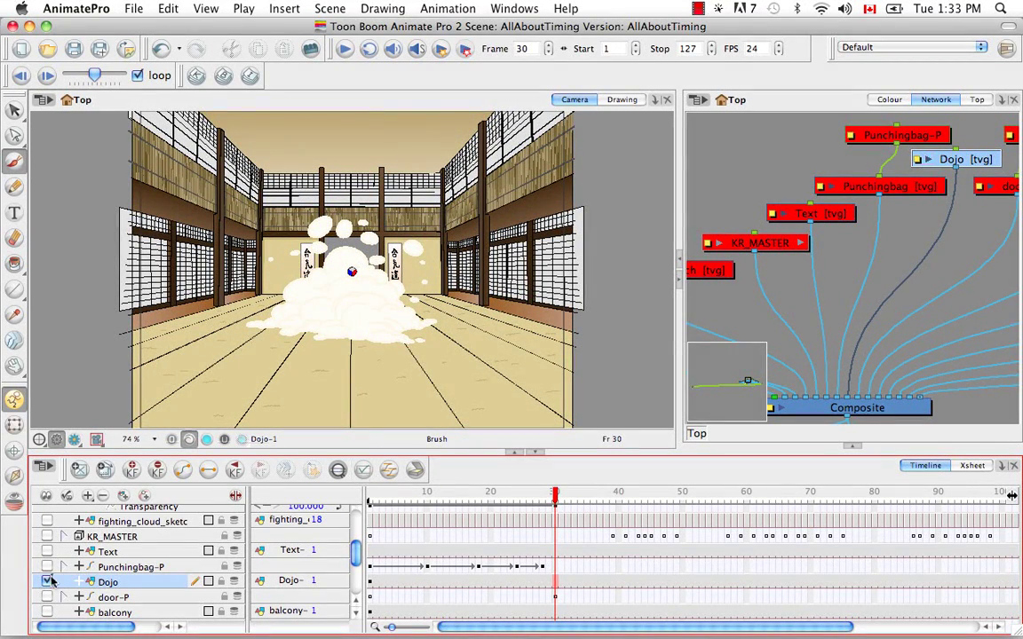
left_click(142, 566)
left_click(371, 473)
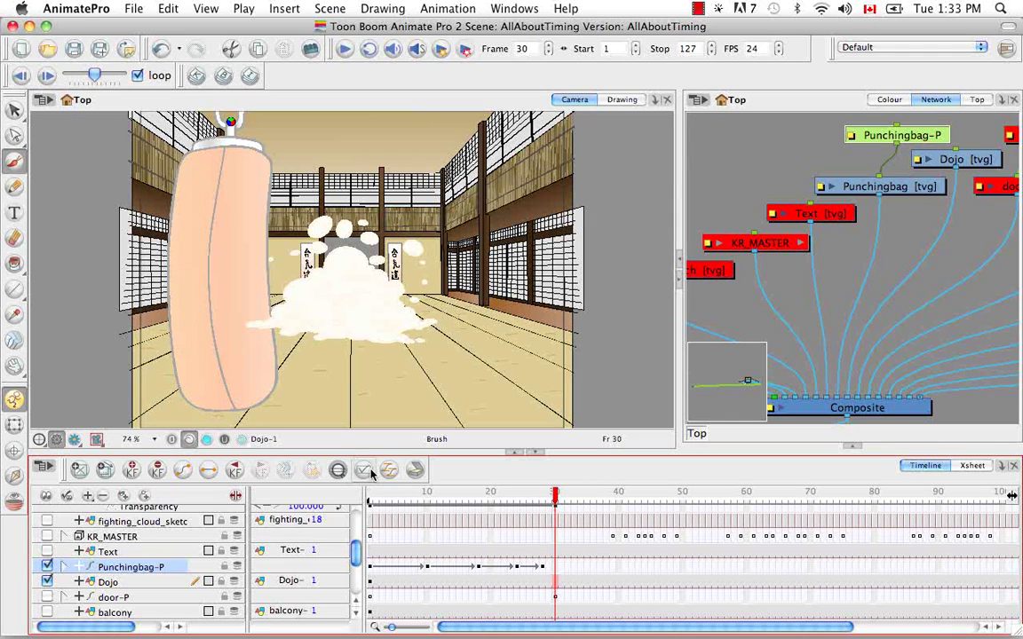
left_click(372, 473)
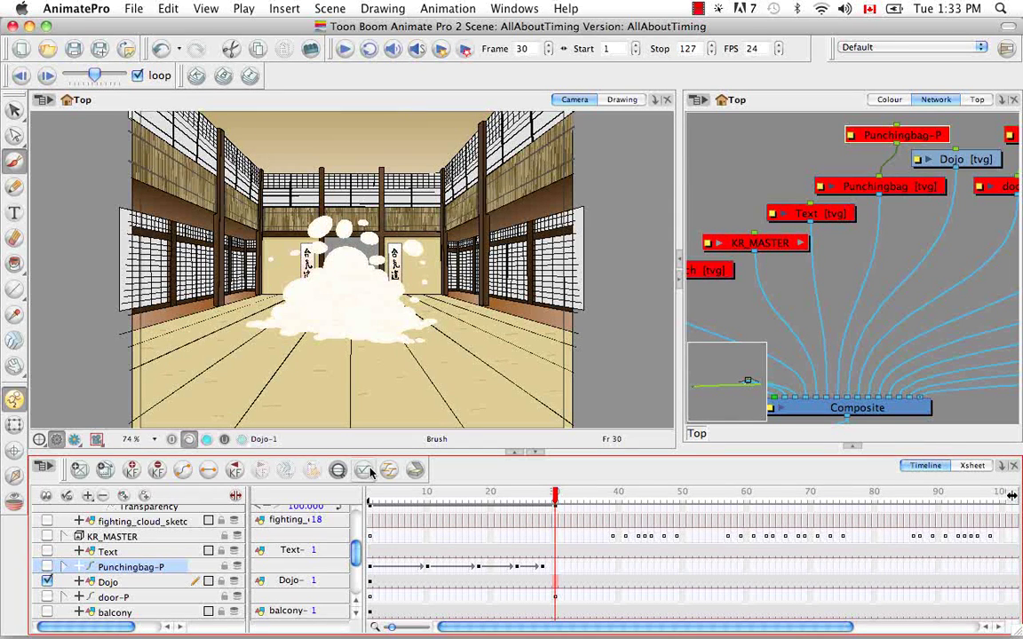
Customize the Timeline toolbar by adding the Disable All Others and Enable All tools
right_click(63, 480)
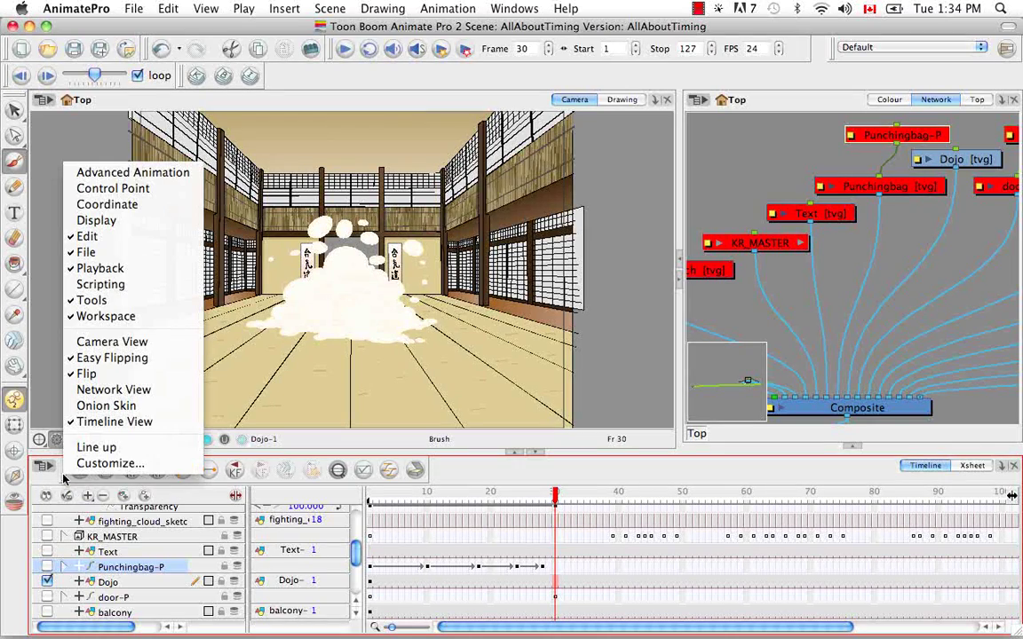
left_click(85, 463)
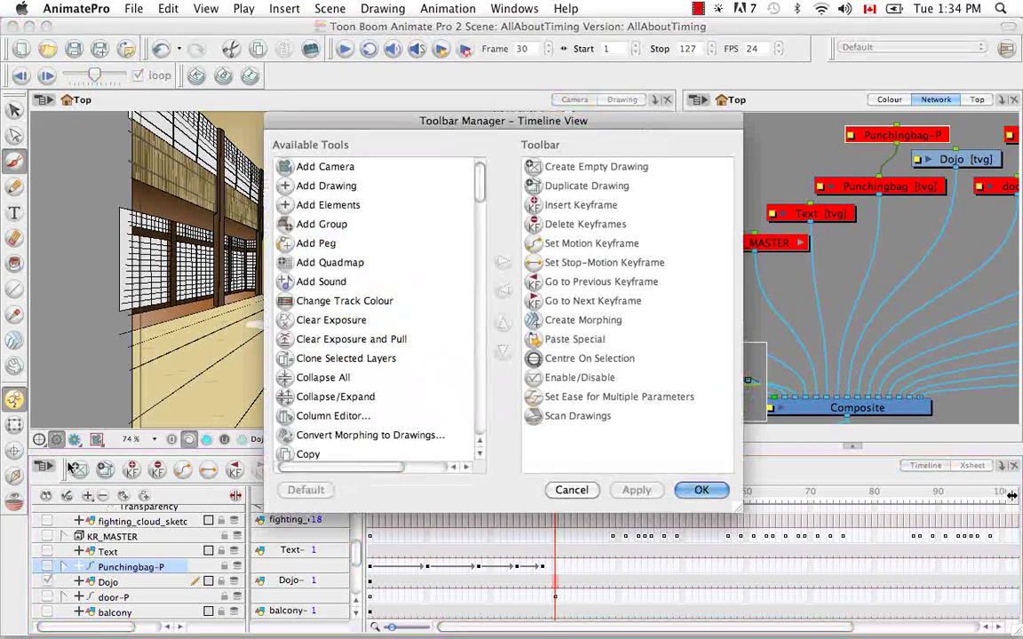
scroll(486, 220, "down", 4)
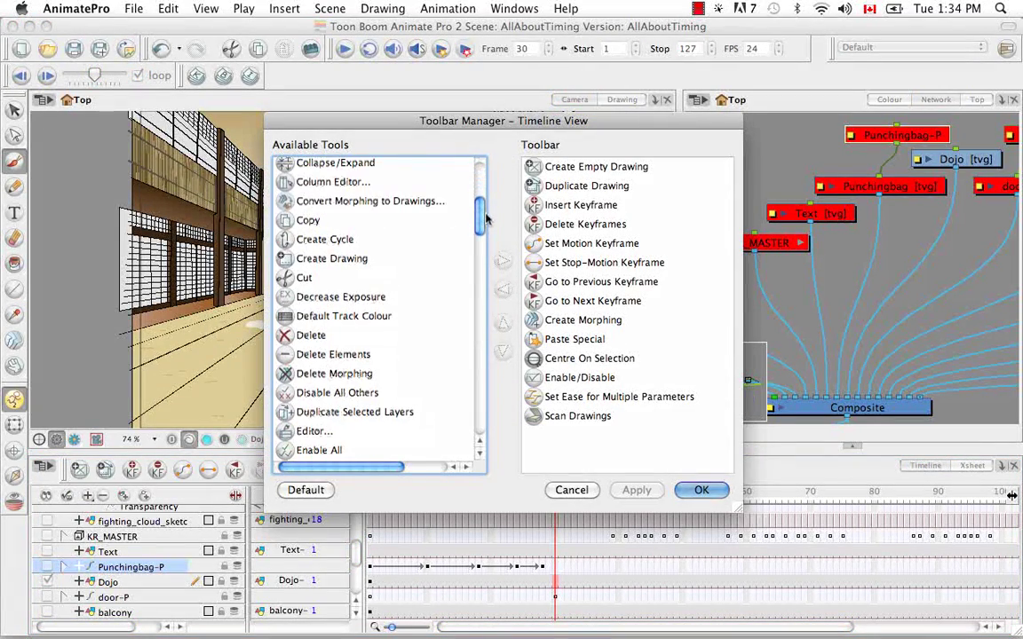
scroll(486, 221, "down", 1)
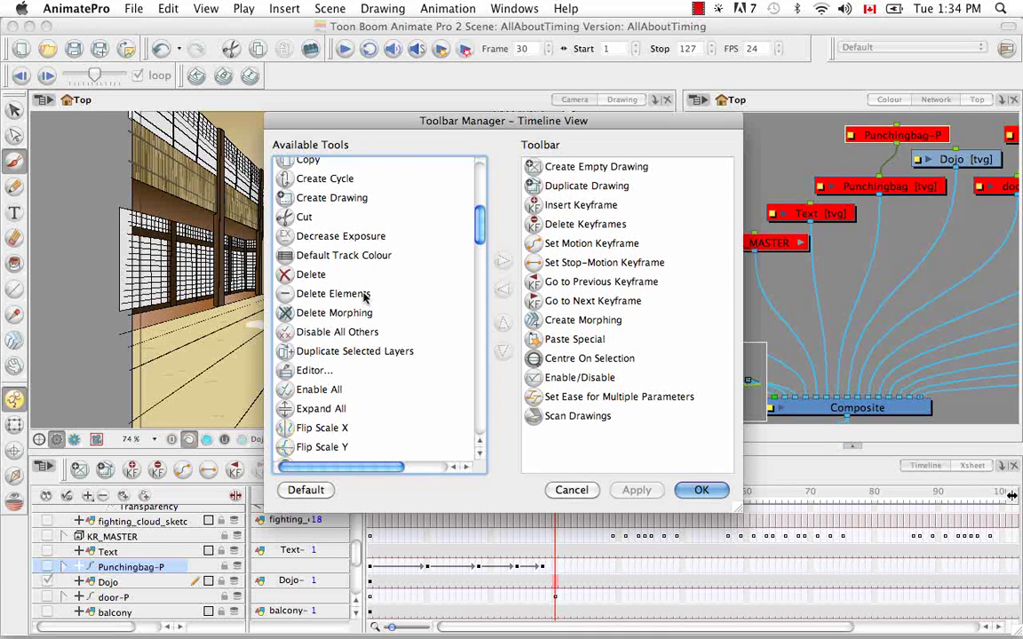
left_click(359, 333)
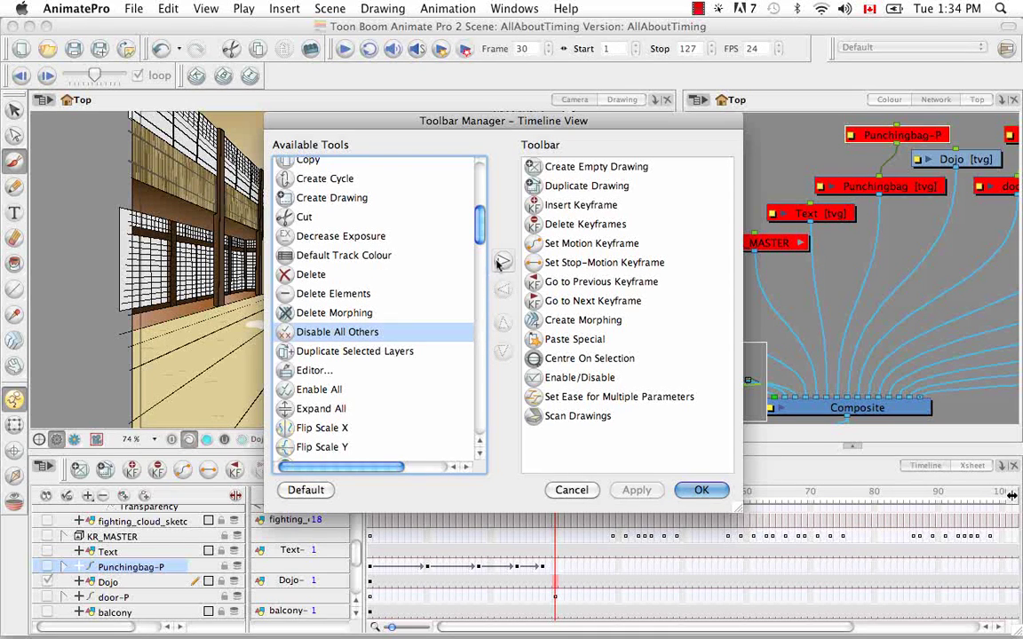
left_click(501, 261)
scroll(480, 222, "down", 1)
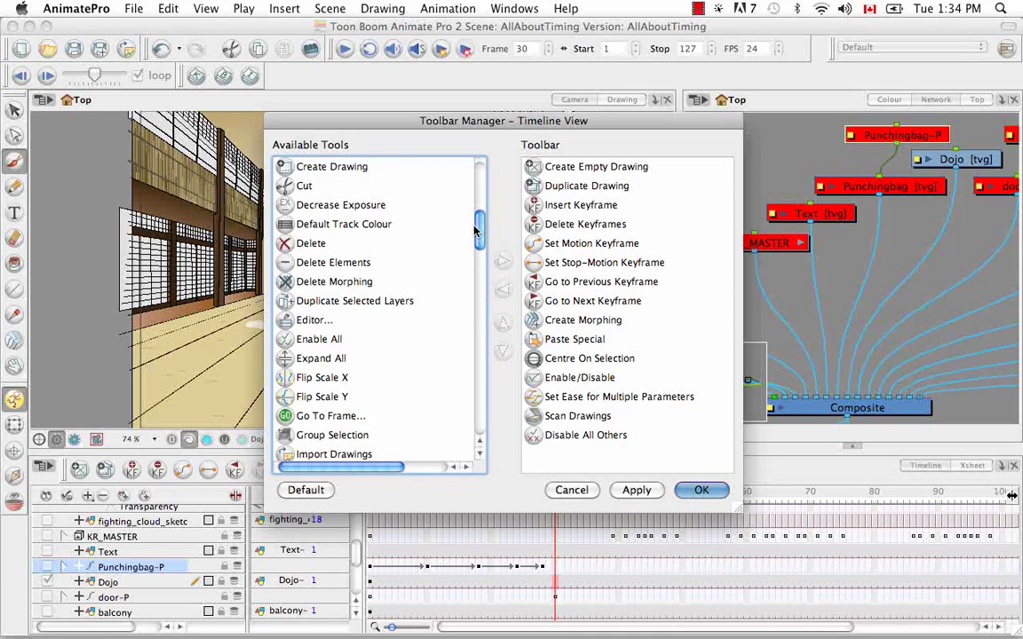
left_click(348, 339)
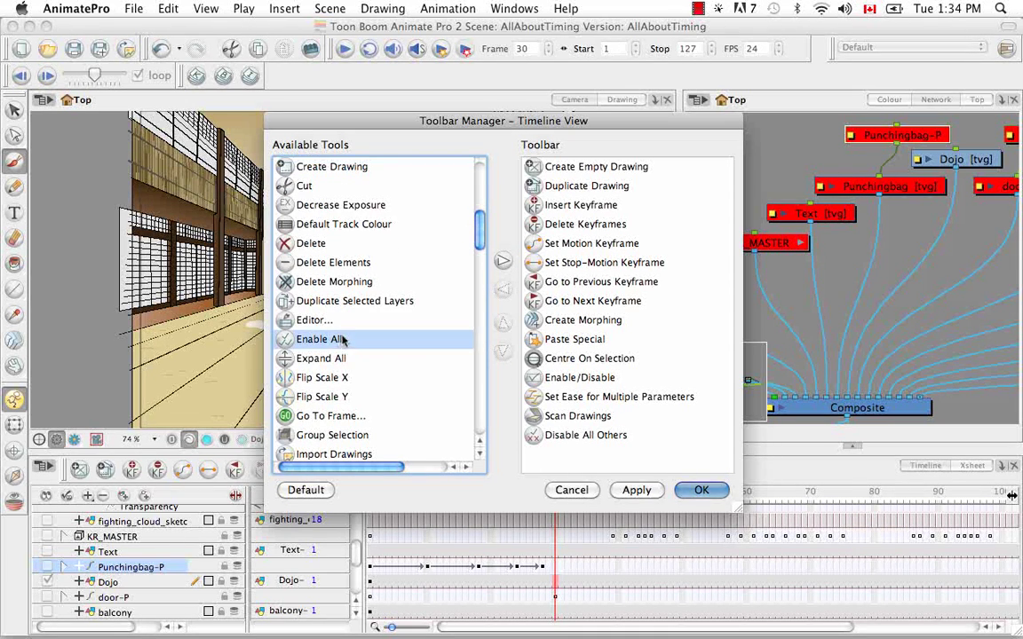
left_click(502, 261)
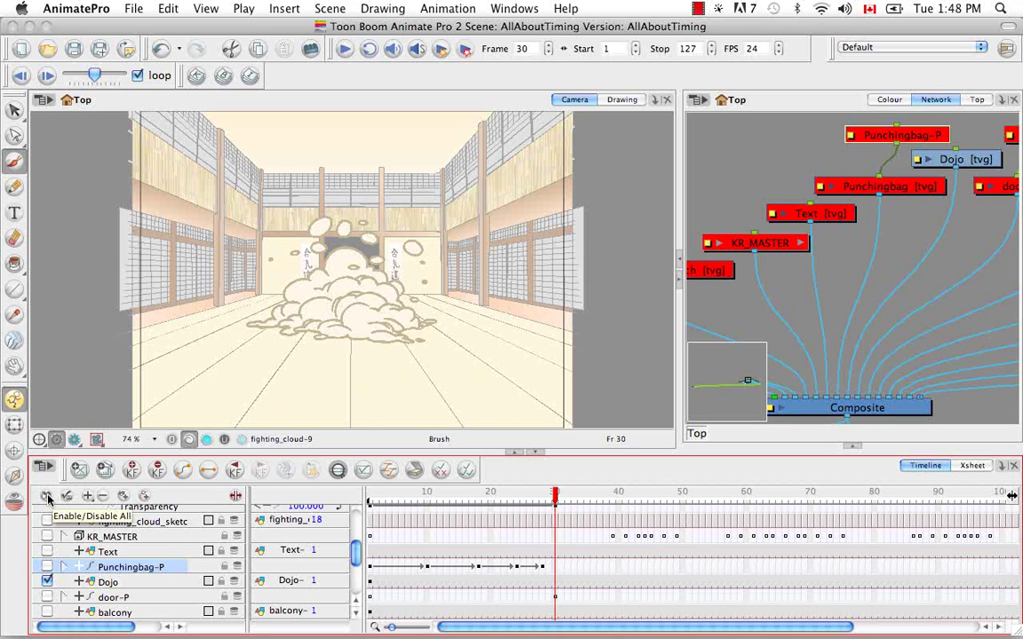
Use Enable All to turn on every Timeline layer, and disable all the layers again
left_click(466, 471)
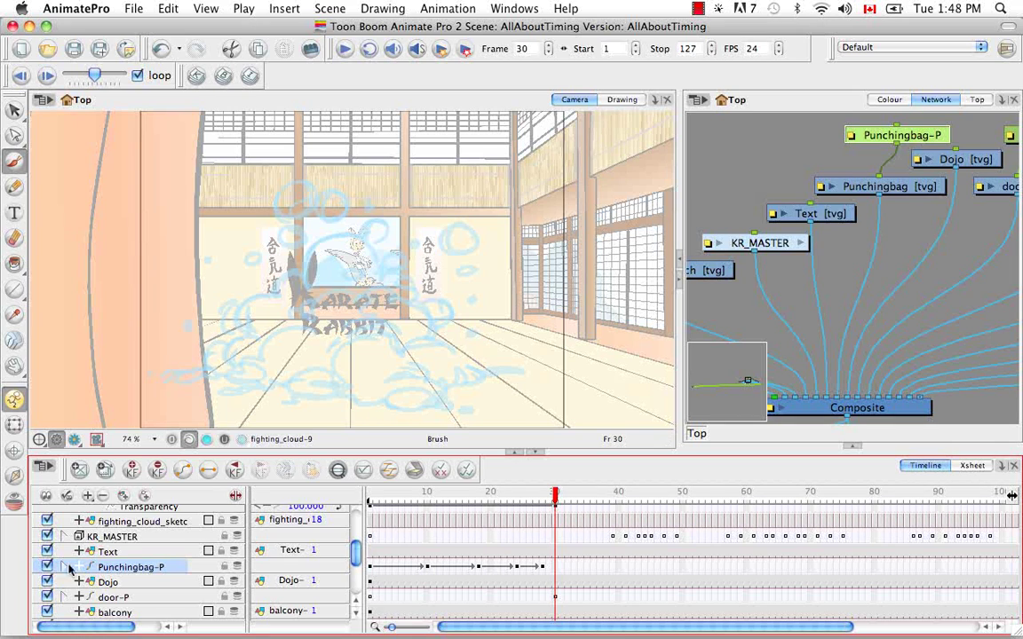
mouse_move(107, 633)
left_click(47, 496)
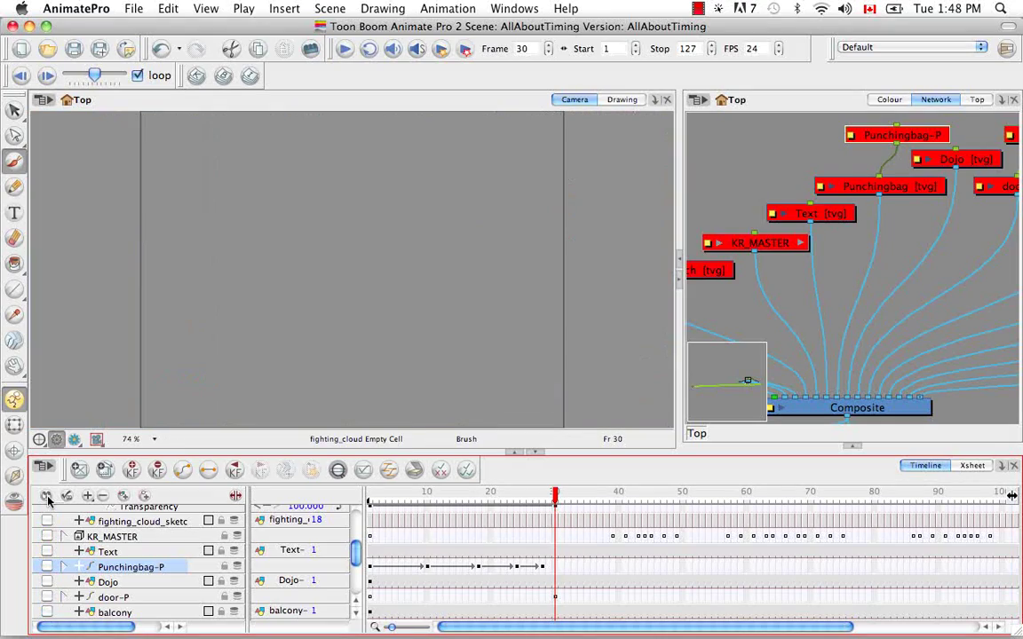
Enable only the Dojo, stars_carrots_fists_clean and fighting_cloud layers in the Timeline
left_click(47, 582)
scroll(352, 553, "up", 5)
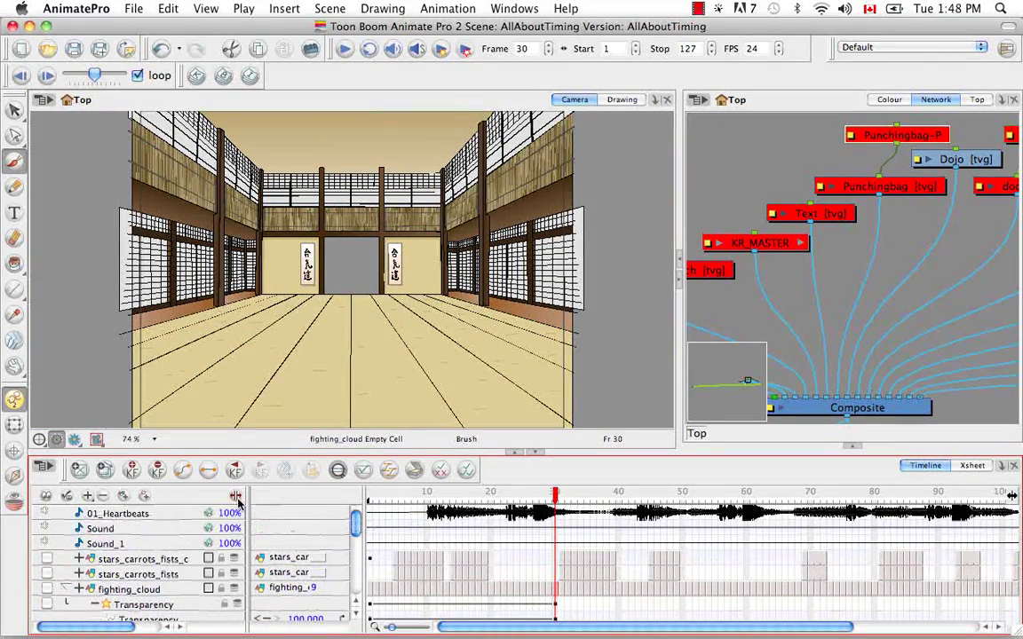
left_click(48, 559)
left_click(47, 588)
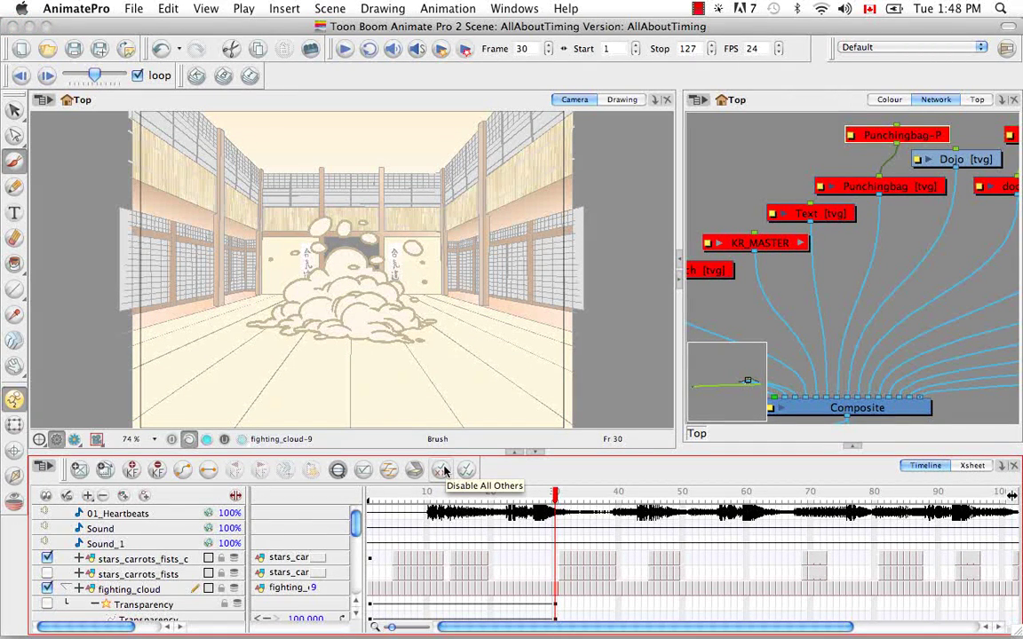
Apply Disable All Others with stars_carrots_fists_clean selected, and check which layers and groups stay enabled down the Timeline
left_click(163, 562)
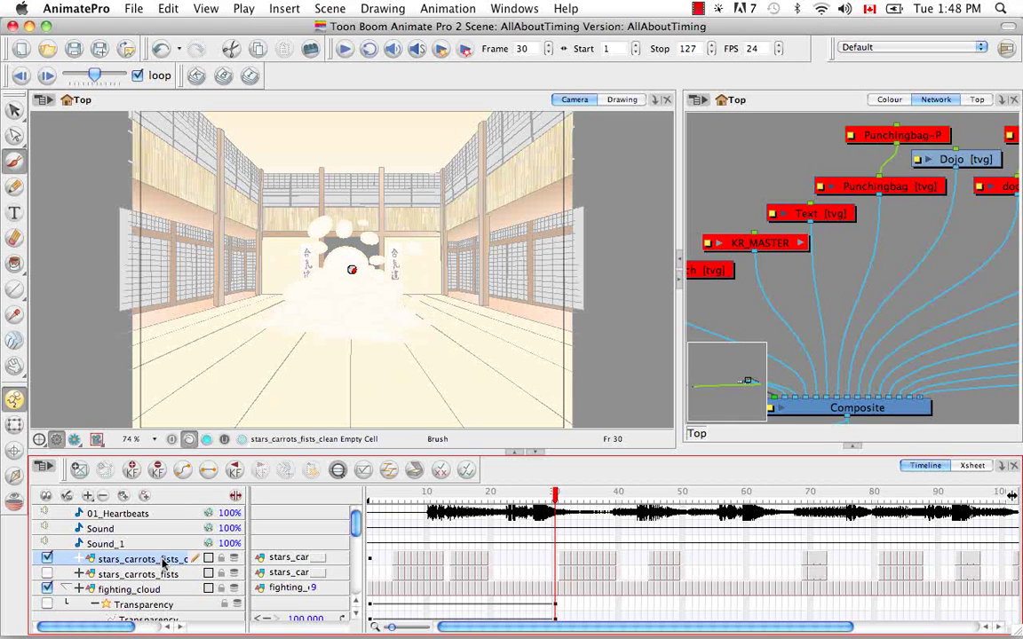
left_click(442, 472)
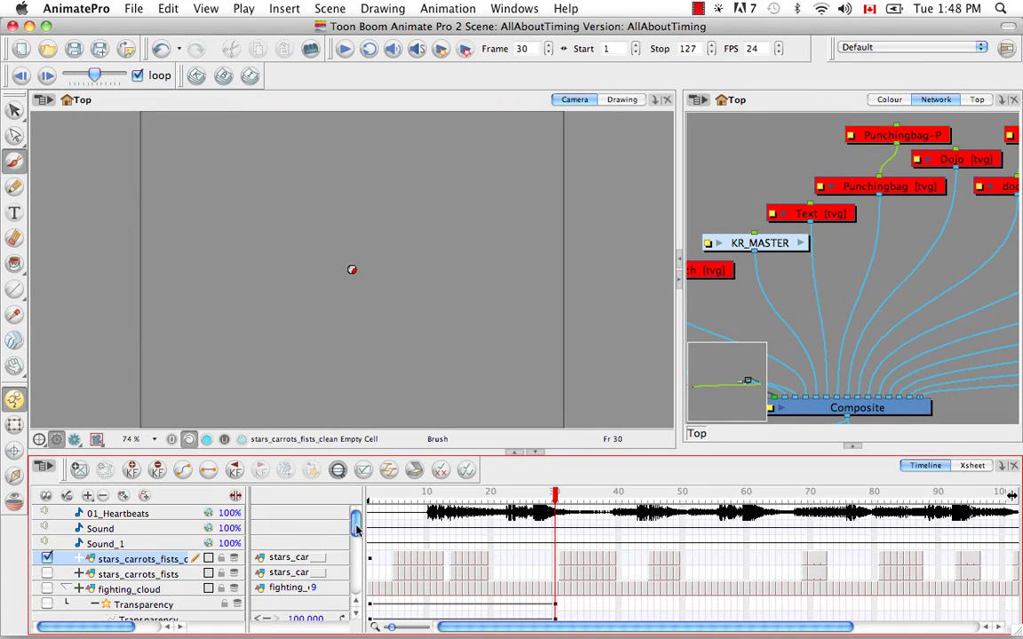
left_click_drag(356, 528, 356, 556)
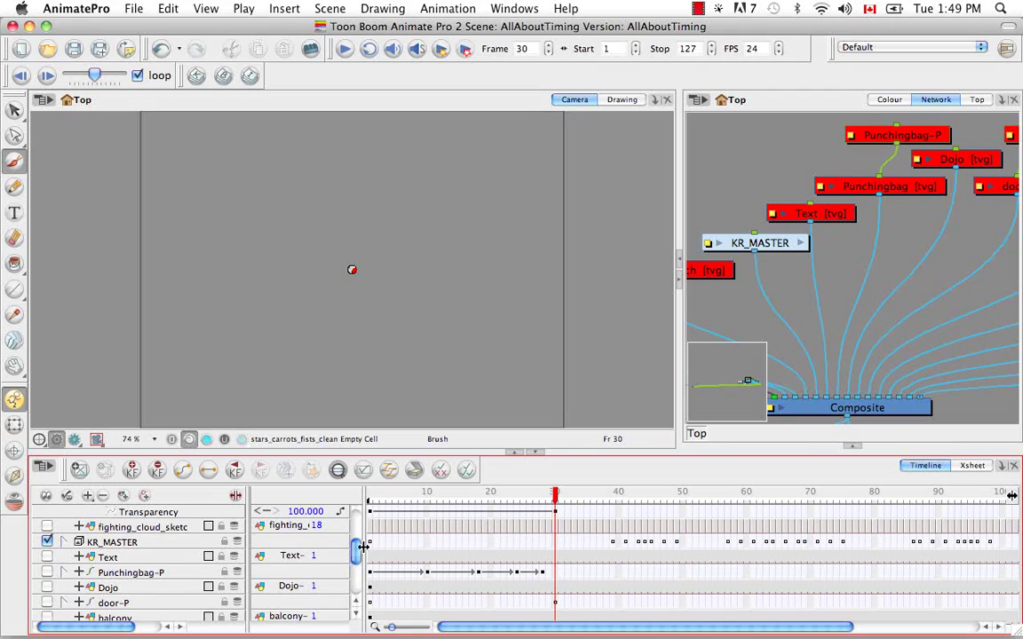
left_click_drag(356, 551, 355, 564)
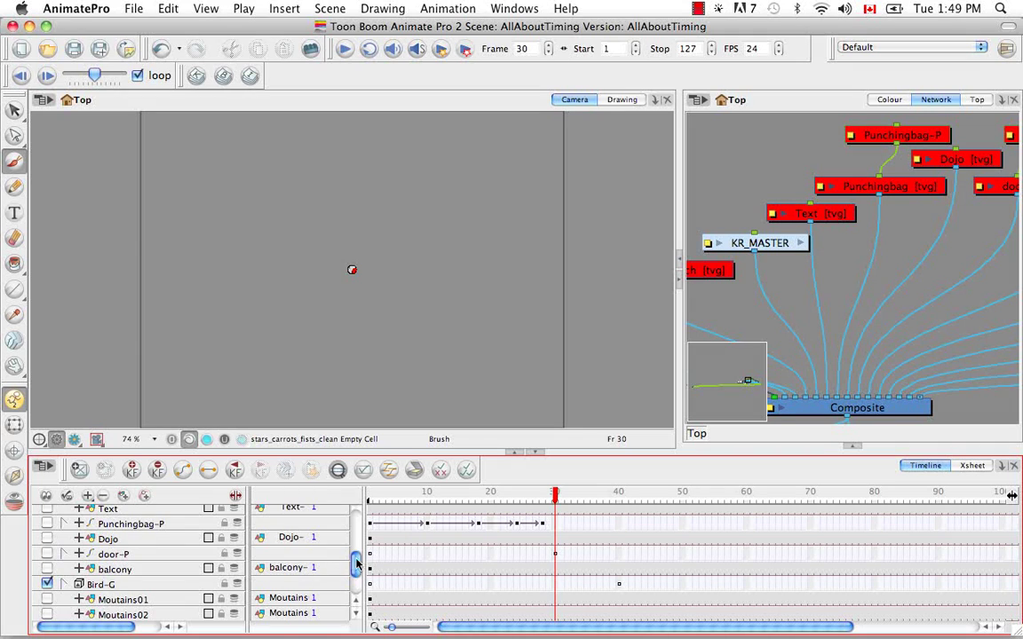
left_click_drag(356, 565, 356, 551)
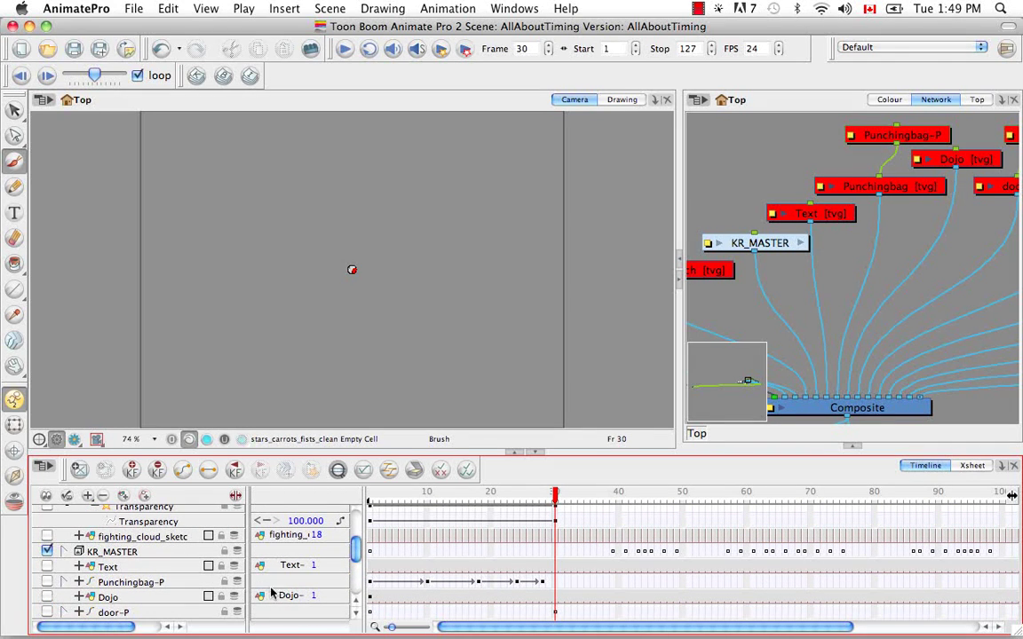
scroll(359, 510, "up", 5)
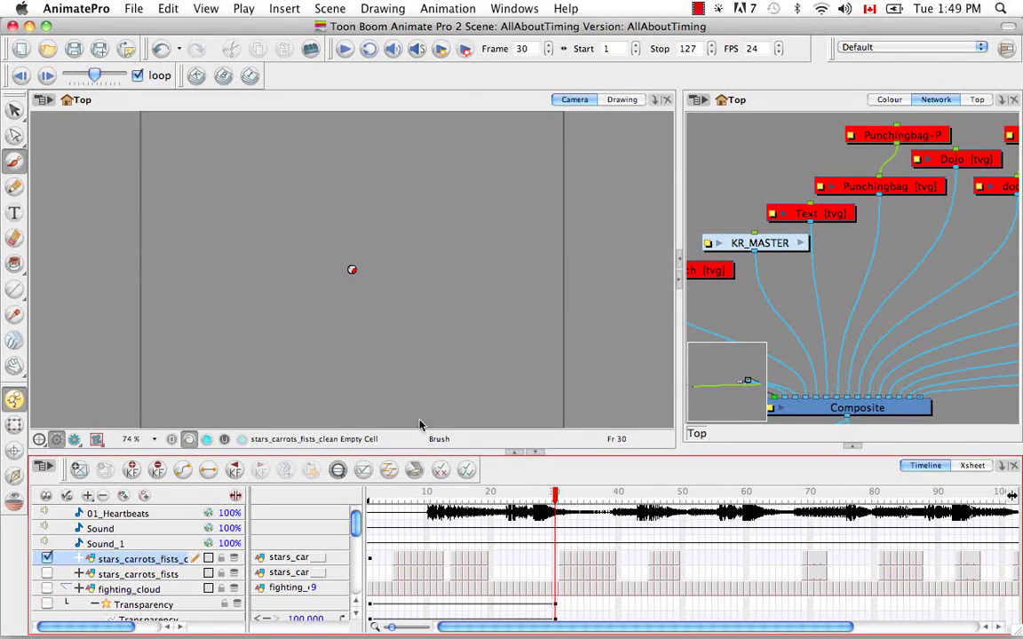
Go to frame 31 on the stars_carrots_fists_clean layer, and enable and select the fighting_cloud layer
left_click(562, 557)
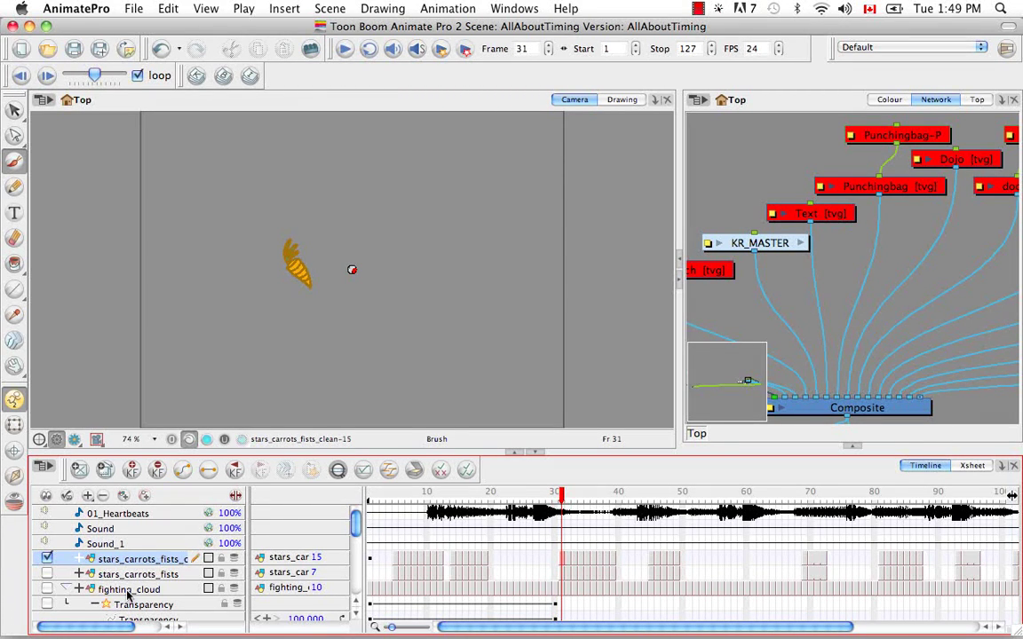
left_click(65, 589)
left_click(47, 589)
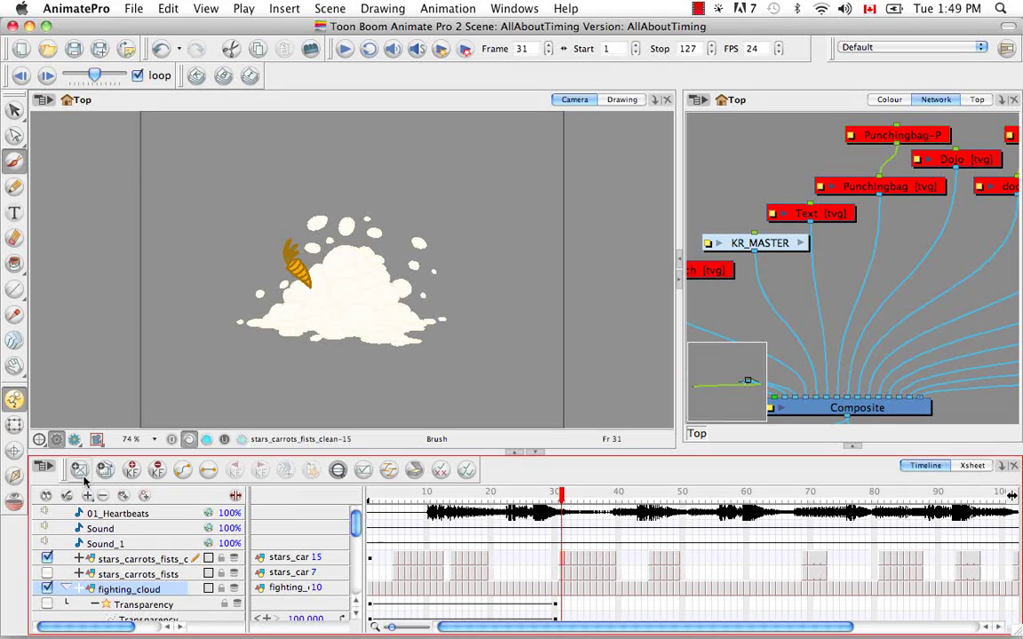
Disable the other layers around the selected fighting_cloud layer, and re-enable stars_carrots_fists_clean and Dojo
left_click(68, 496)
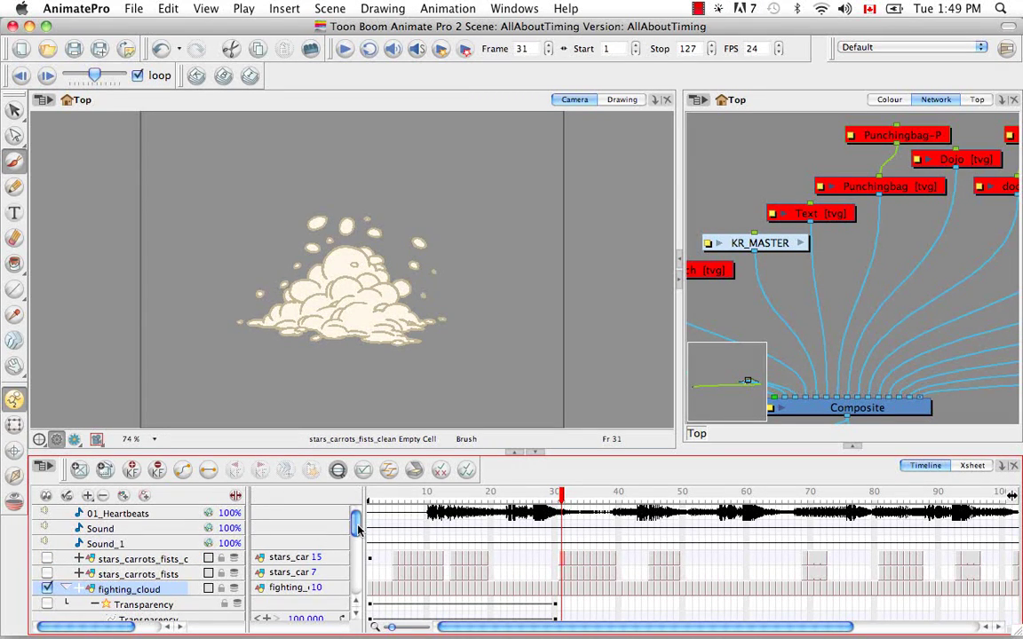
left_click(47, 558)
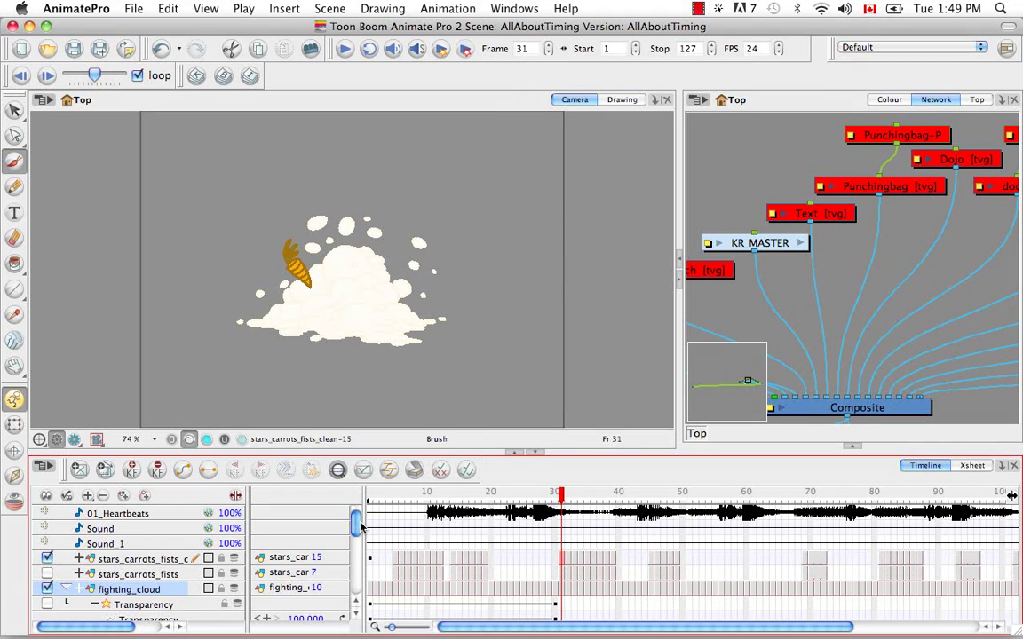
left_click_drag(358, 532, 358, 562)
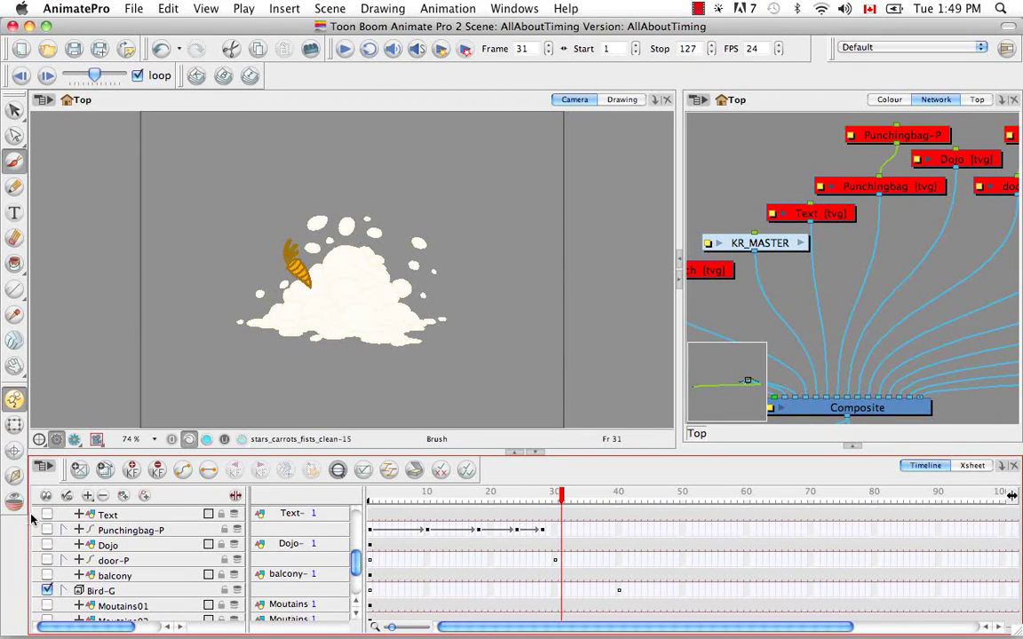
left_click(48, 545)
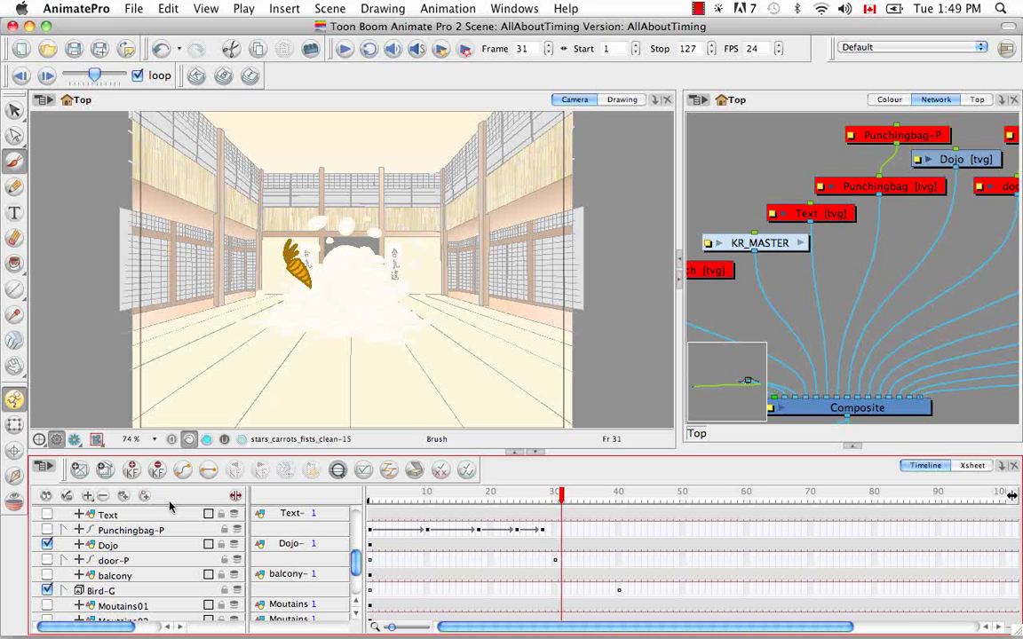
Hide Effects from the Timeline with the Show Manager, keeping Groups and Sounds shown, and check the fighting_cloud layer
right_click(36, 424)
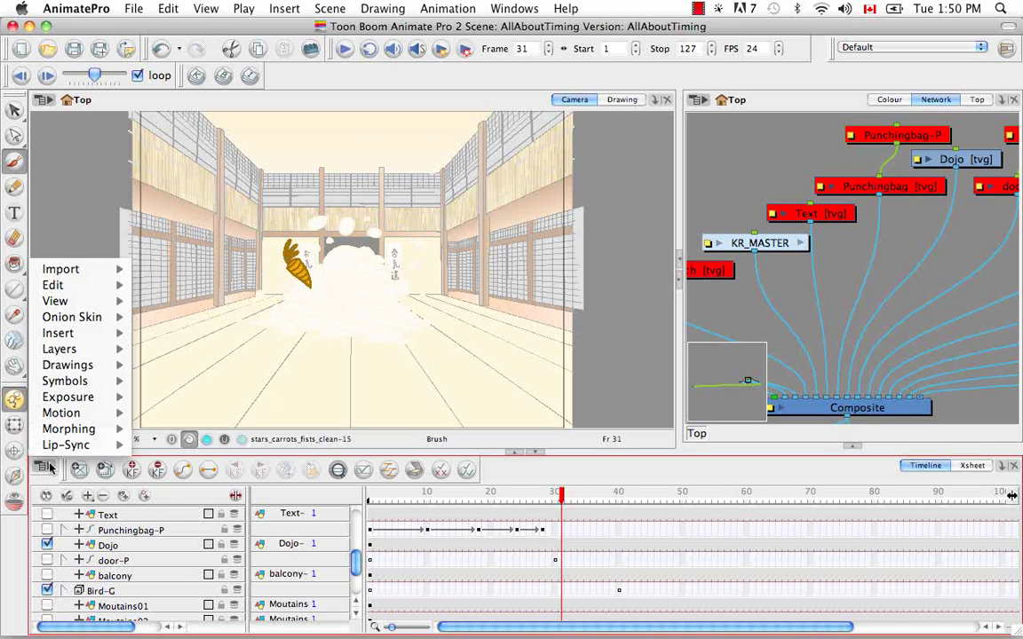
mouse_move(80, 302)
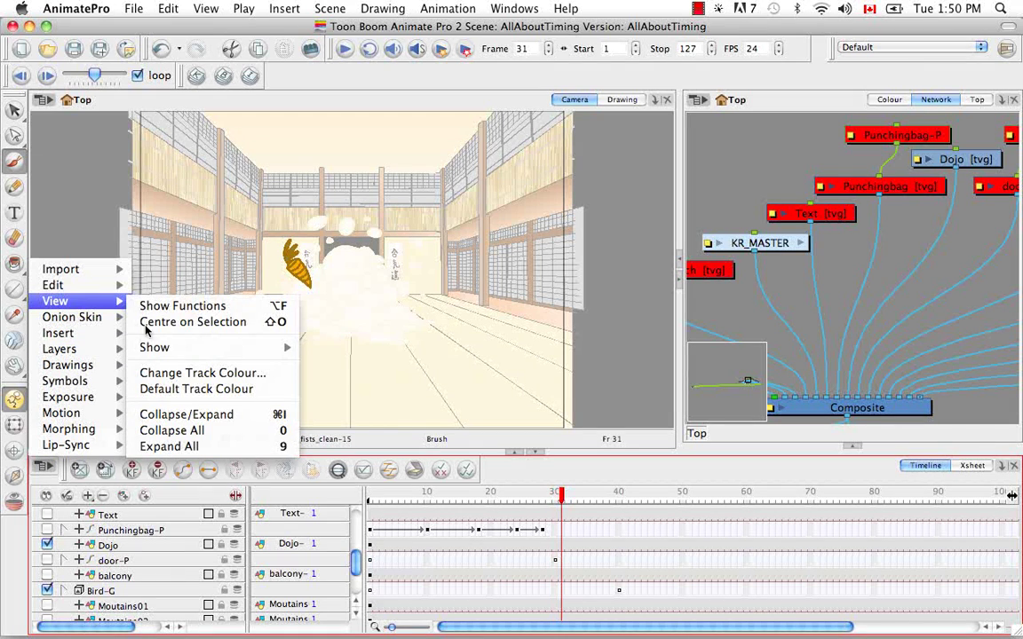
mouse_move(191, 348)
left_click(355, 353)
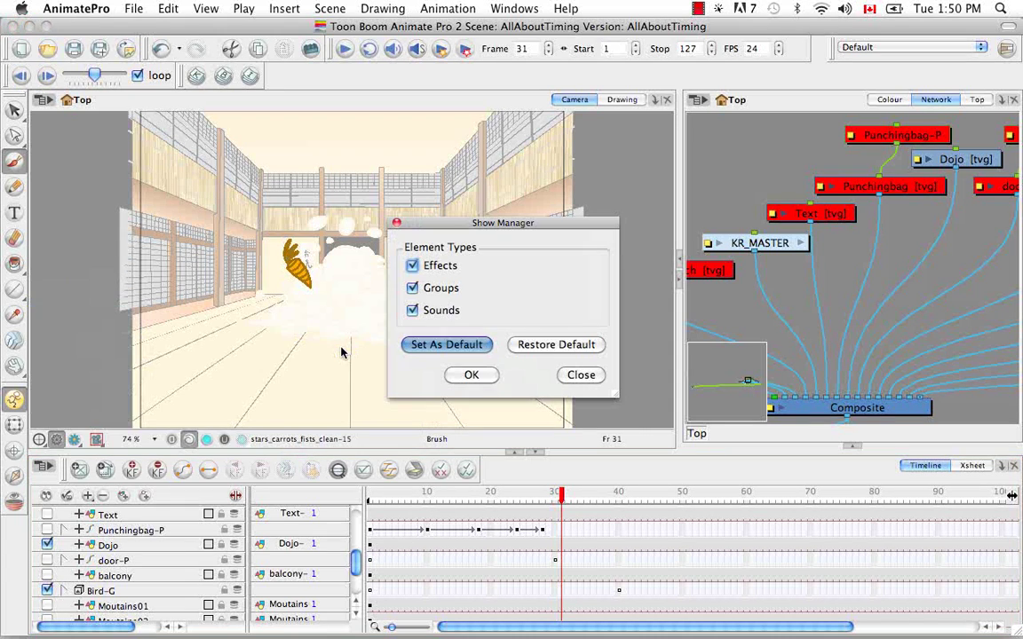
left_click(420, 267)
left_click(414, 288)
left_click(412, 289)
left_click(412, 266)
left_click(412, 266)
left_click(475, 375)
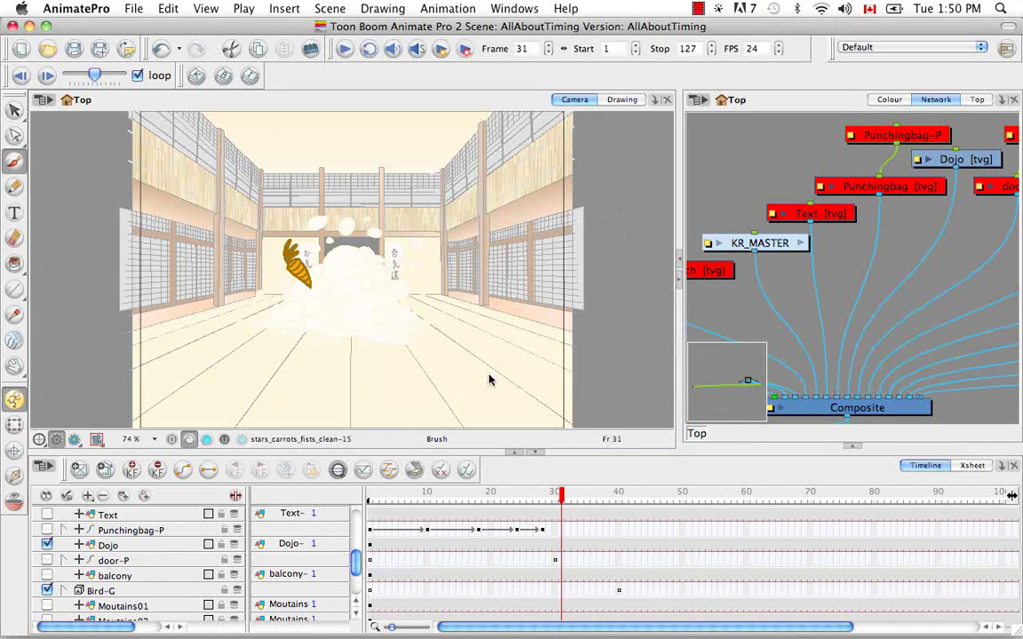
left_click_drag(355, 560, 356, 526)
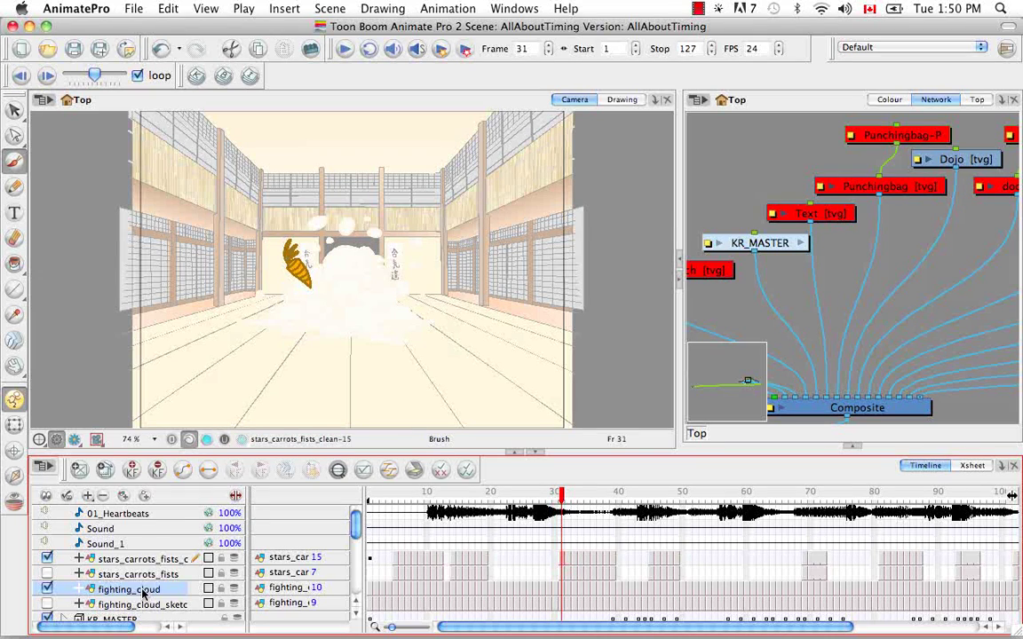
Show Effects in the Timeline again through the Show Manager
right_click(35, 263)
mouse_move(99, 338)
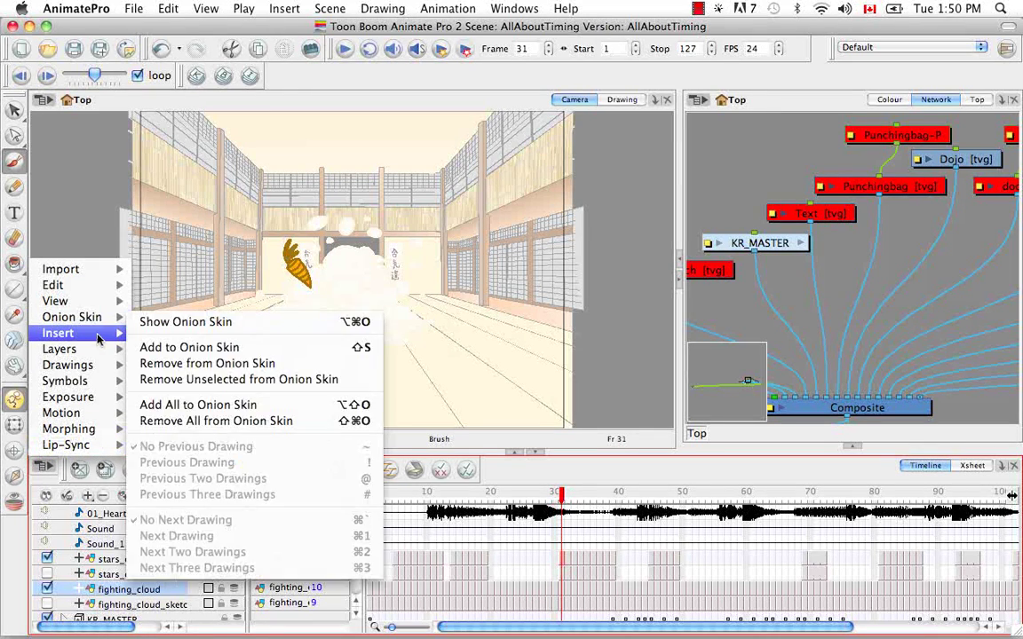
mouse_move(89, 302)
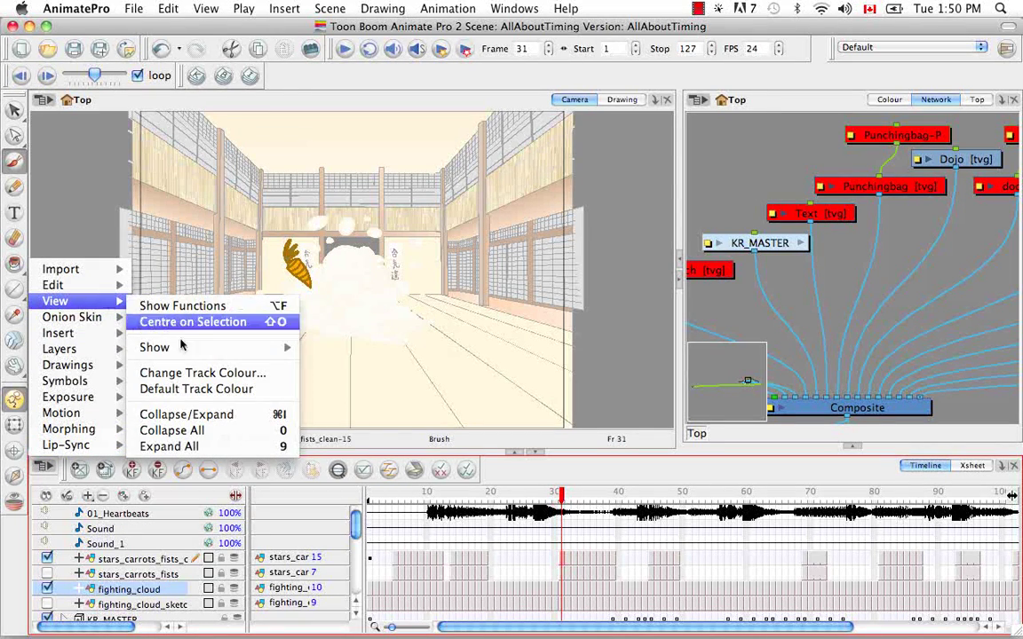
mouse_move(182, 348)
left_click(313, 348)
left_click(412, 266)
left_click(467, 374)
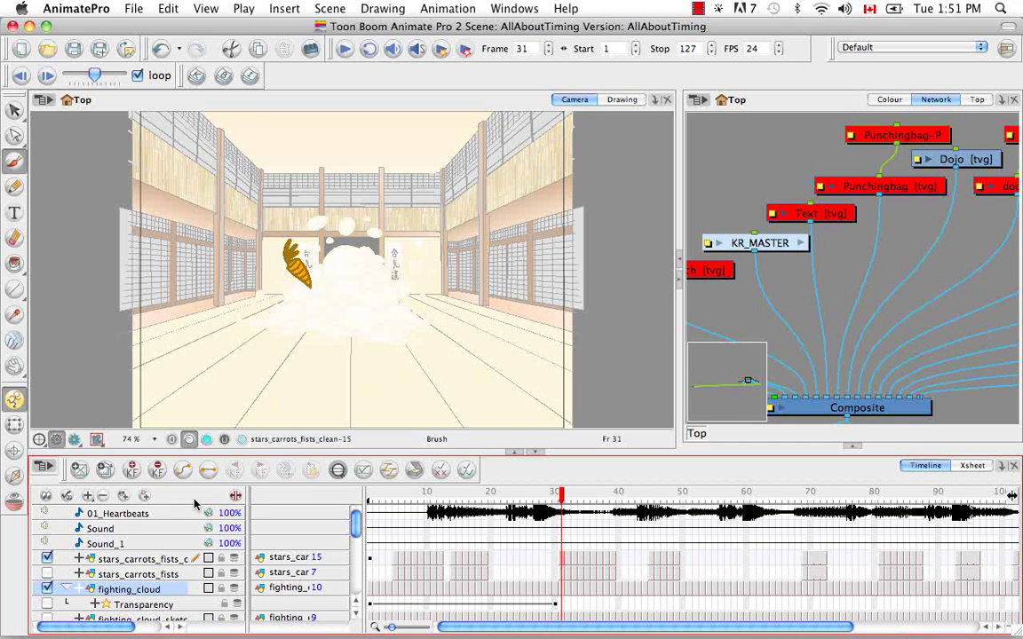
Switch to the Xsheet view, display its column list, and enlarge the view to show more columns and frames
left_click(972, 466)
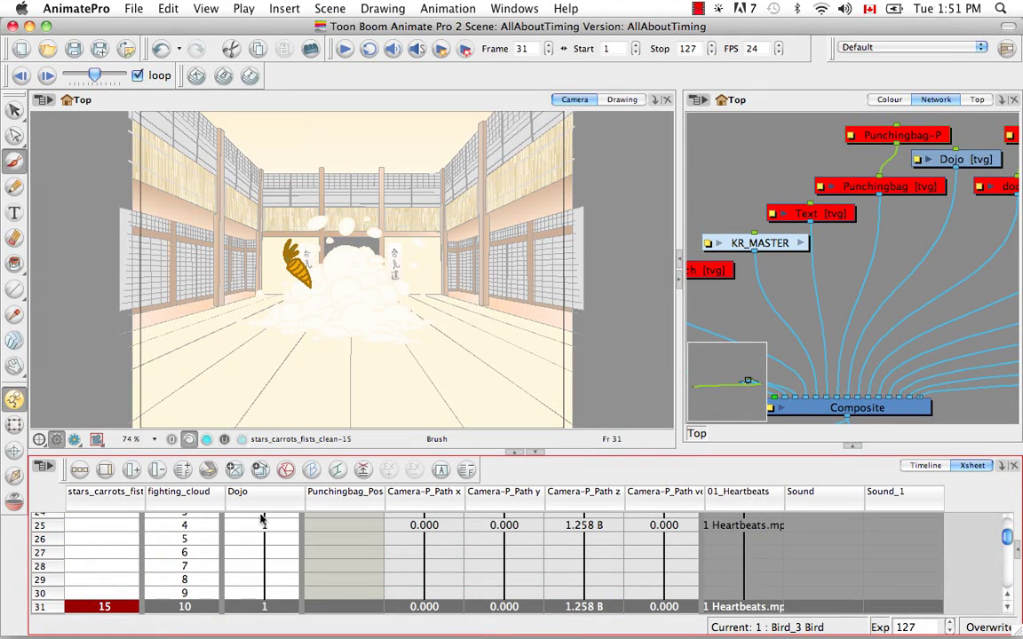
left_click(106, 470)
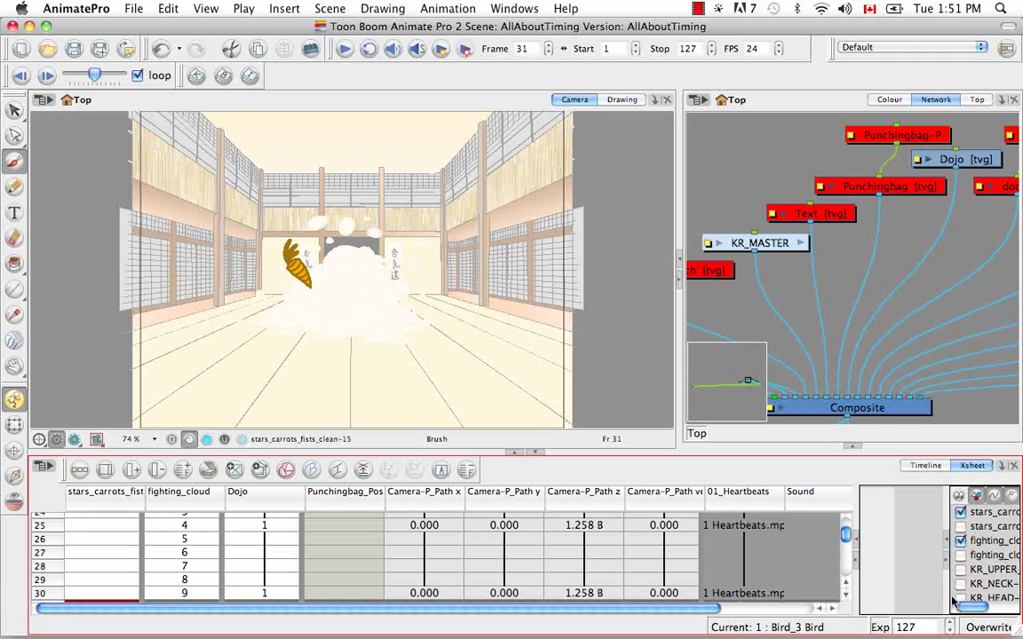
mouse_move(965, 610)
left_mouse_down()
mouse_move(990, 608)
mouse_move(963, 608)
left_mouse_up()
left_click(515, 453)
left_click_drag(849, 240, 635, 197)
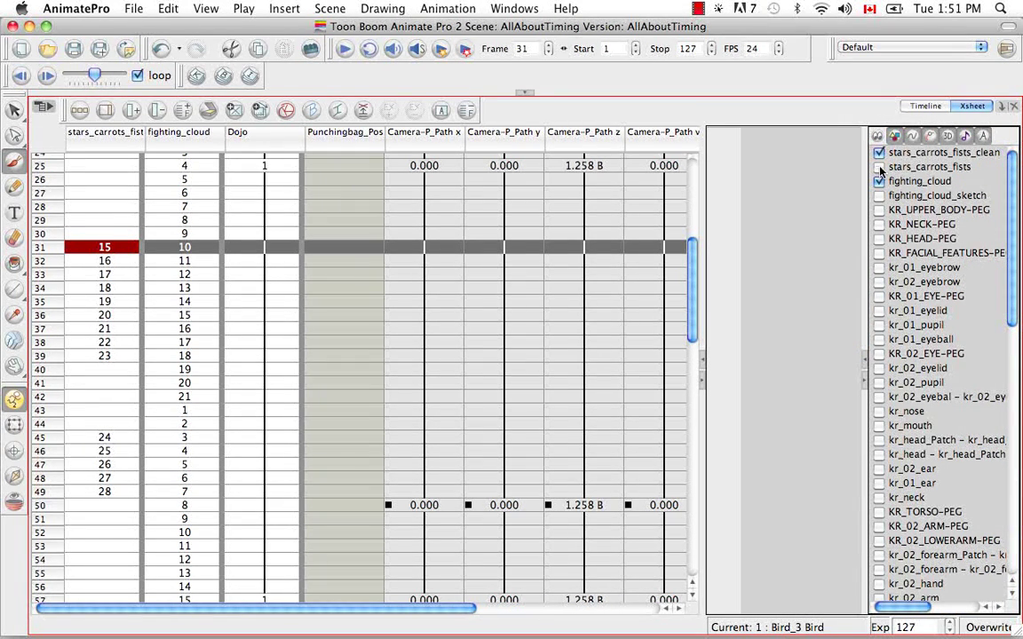
Show and re-hide the KR_NECK-PEG column, and toggle the drawing and function column types off and back on in the Xsheet
left_click(879, 223)
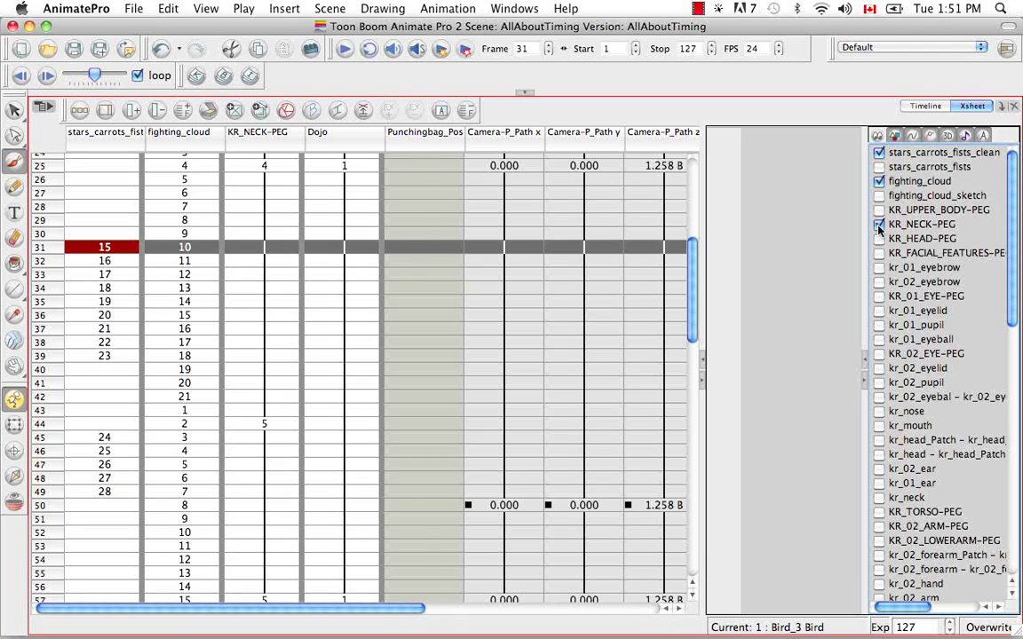
left_click(879, 225)
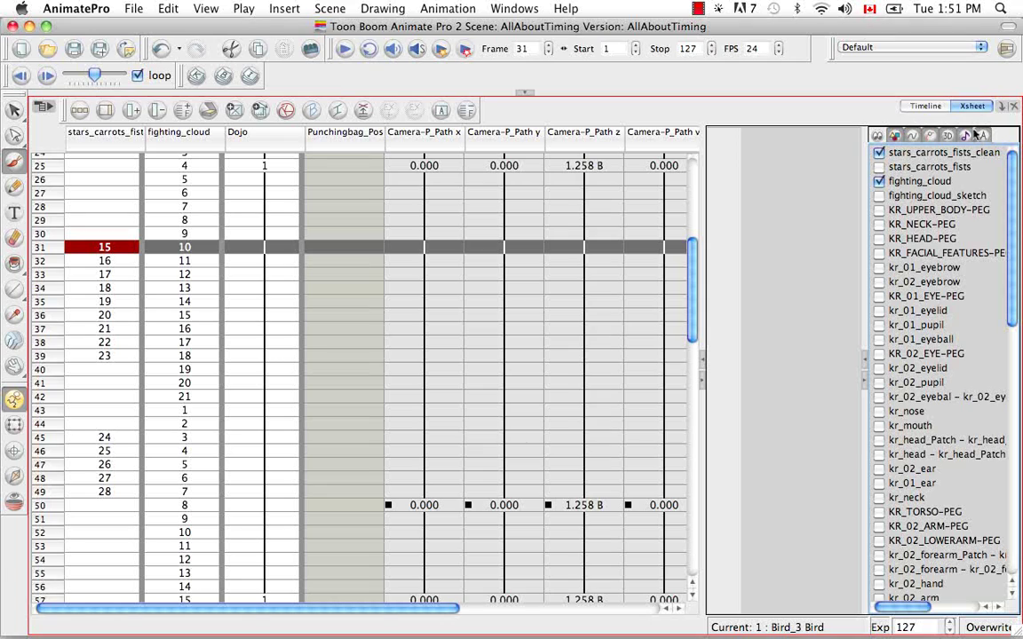
left_click(897, 137)
left_click(897, 138)
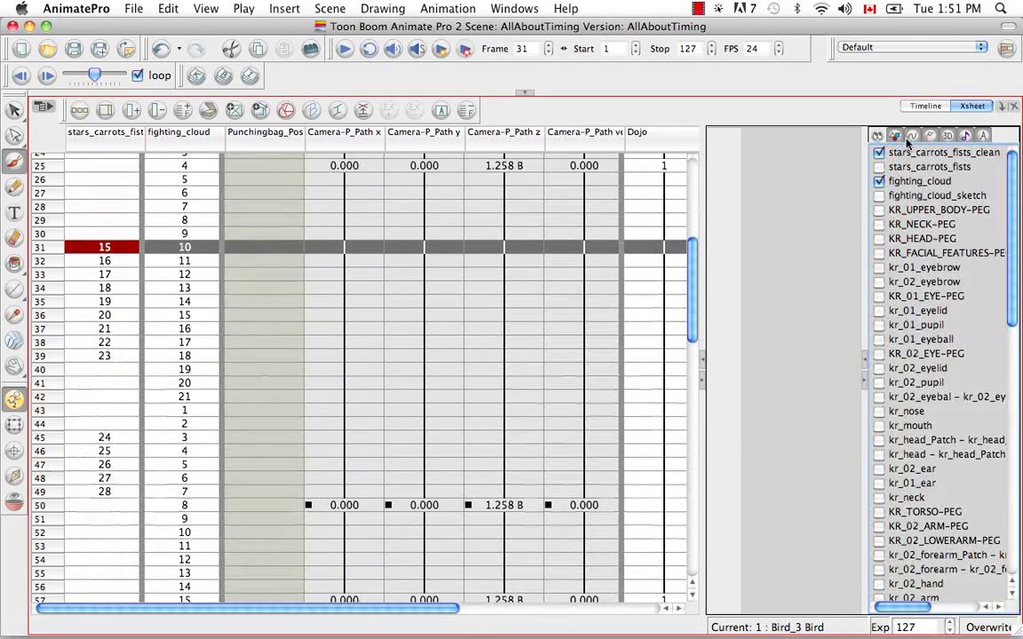
left_click(913, 139)
left_click(913, 138)
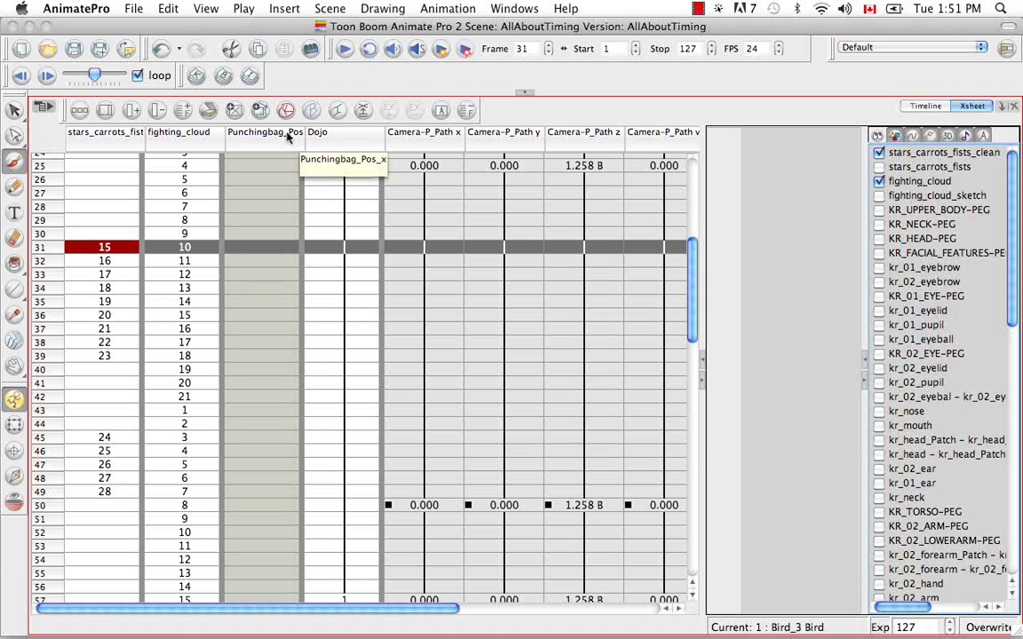
Return to the Timeline view, expand the Punchingbag-P peg and select its child layer Punchingbag
left_click(926, 106)
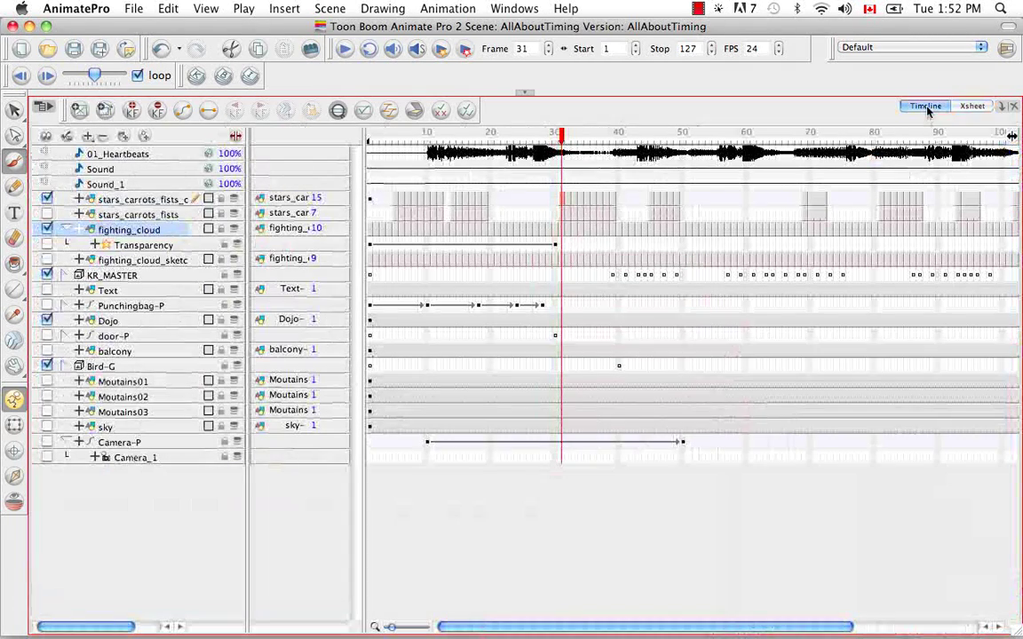
left_click(105, 320)
left_click(115, 306)
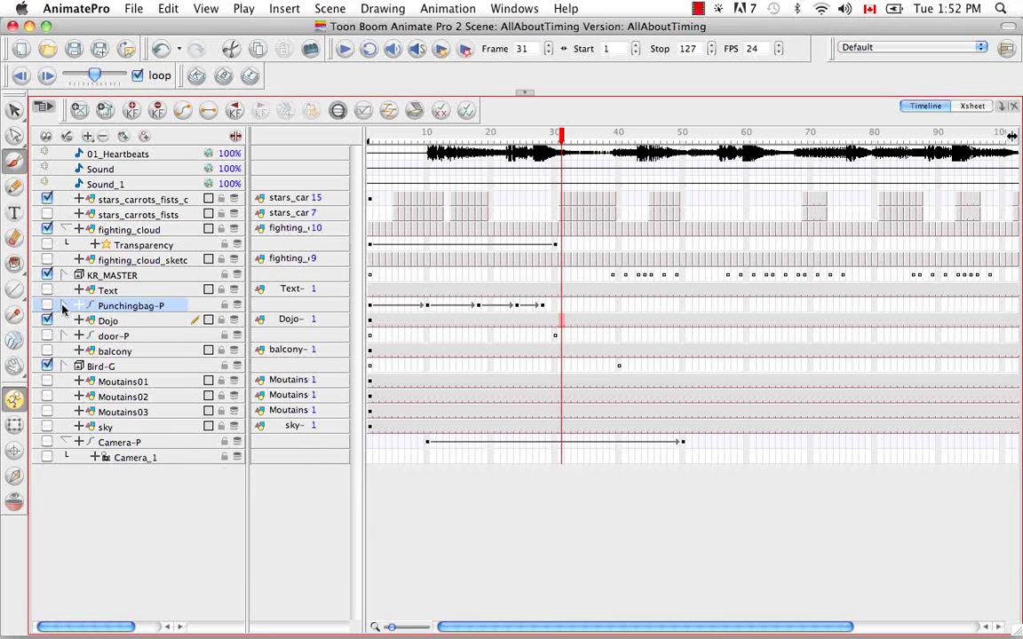
left_click(63, 306)
left_click(108, 321)
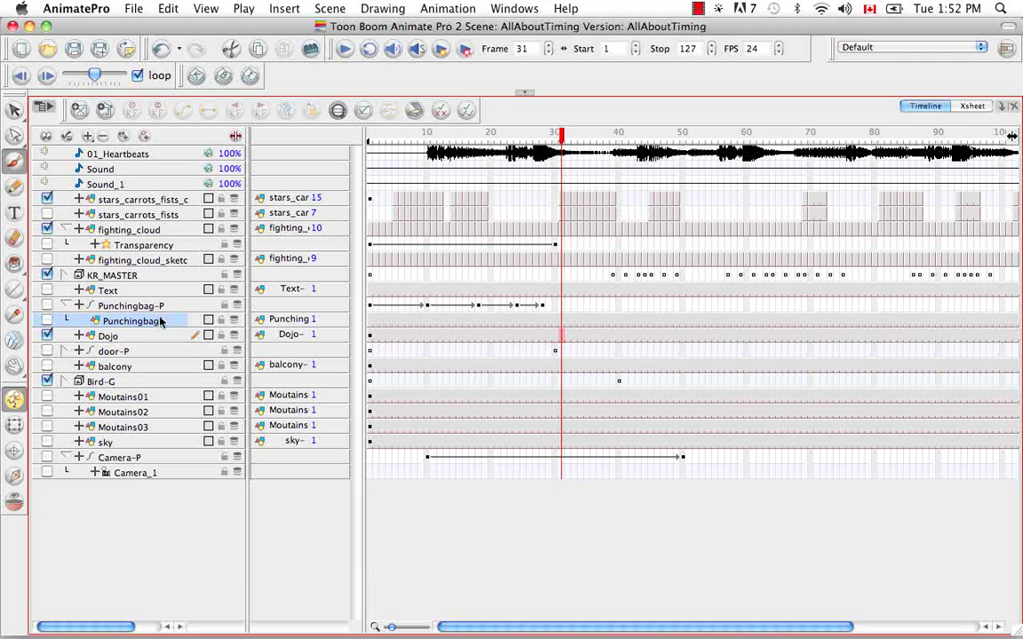
Switch to the Xsheet view and show the Punchingbag column using the Show Hidden Columns dialog
left_click(971, 106)
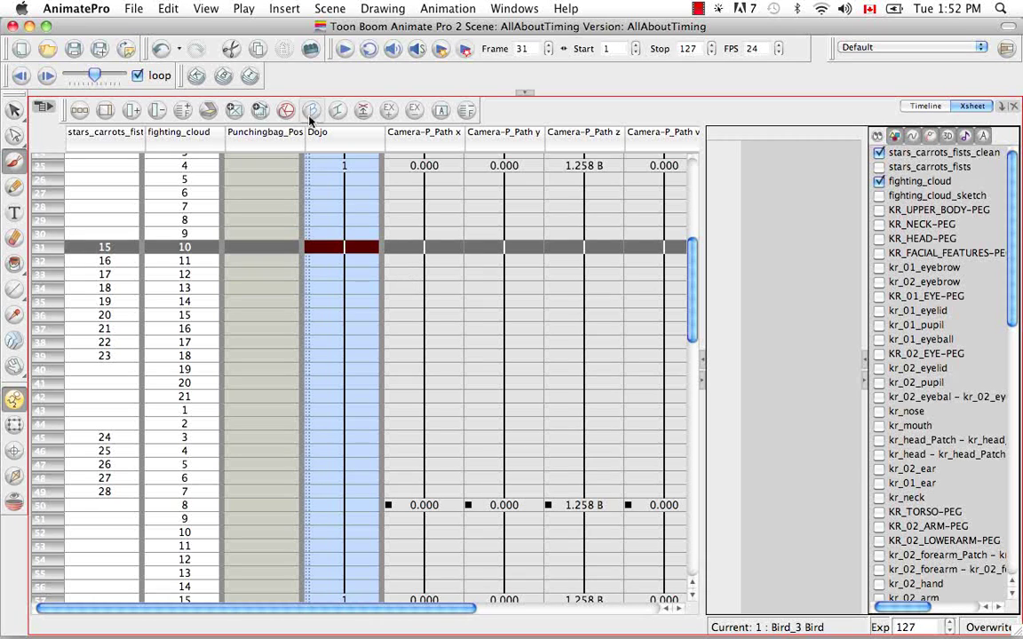
key("shift+d")
left_click(302, 276)
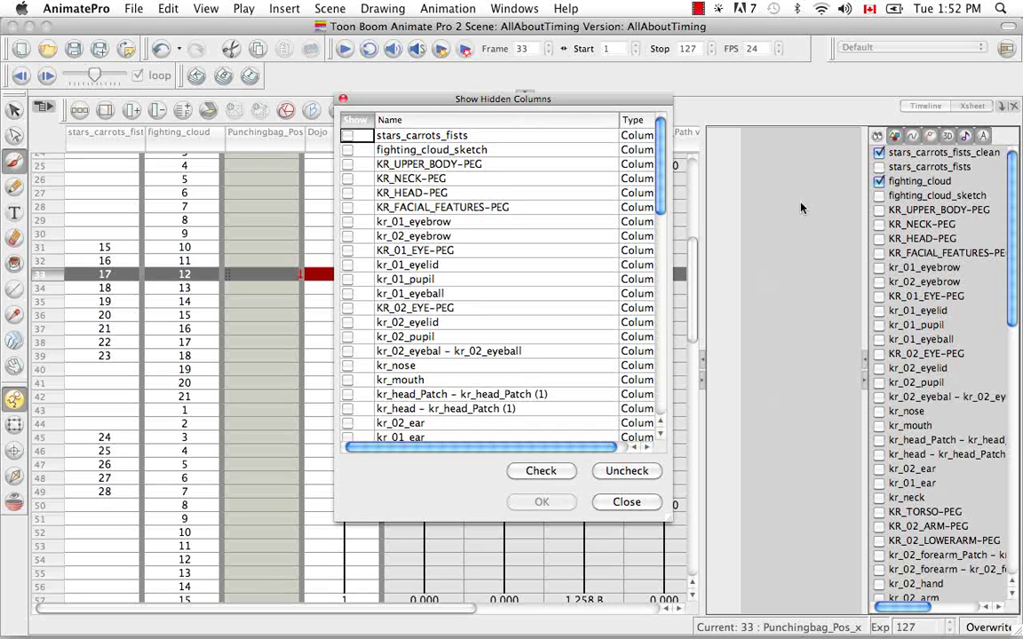
left_click_drag(662, 174, 649, 377)
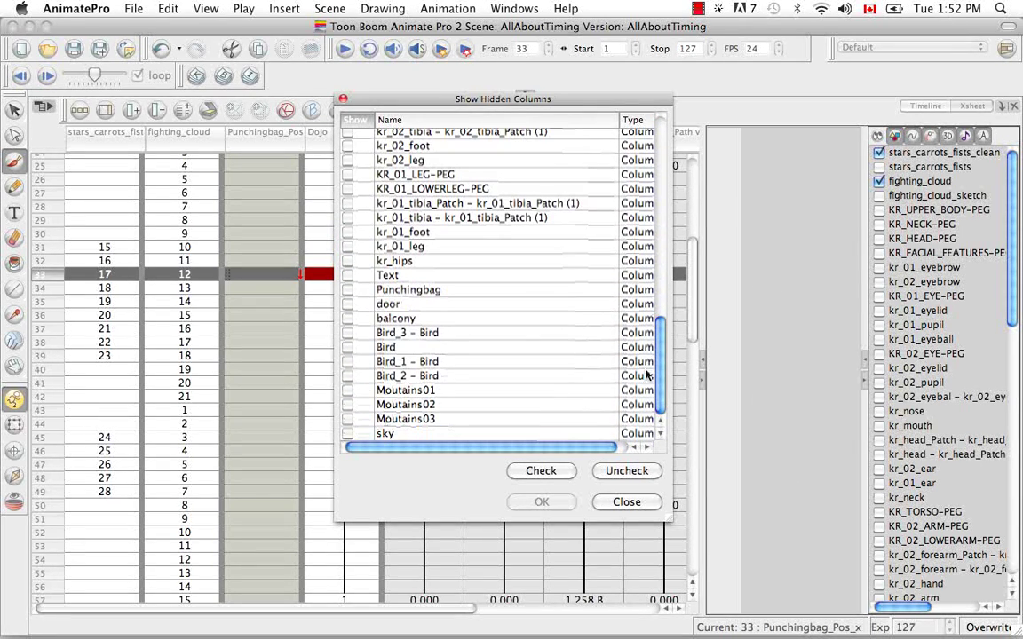
left_click(347, 290)
left_click(542, 503)
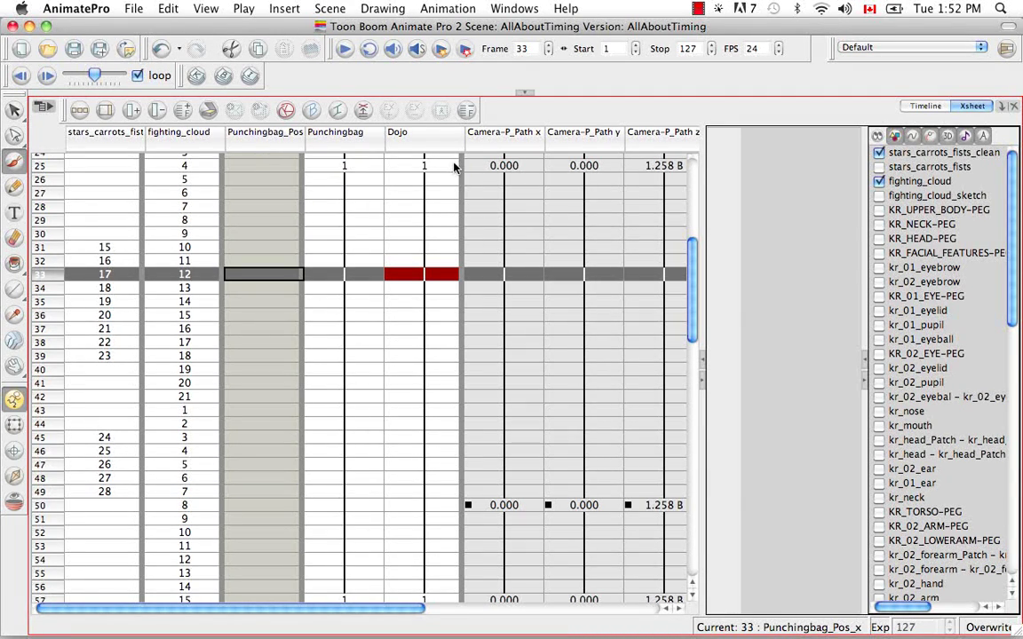
Unhide all columns in the Xsheet
left_click(44, 109)
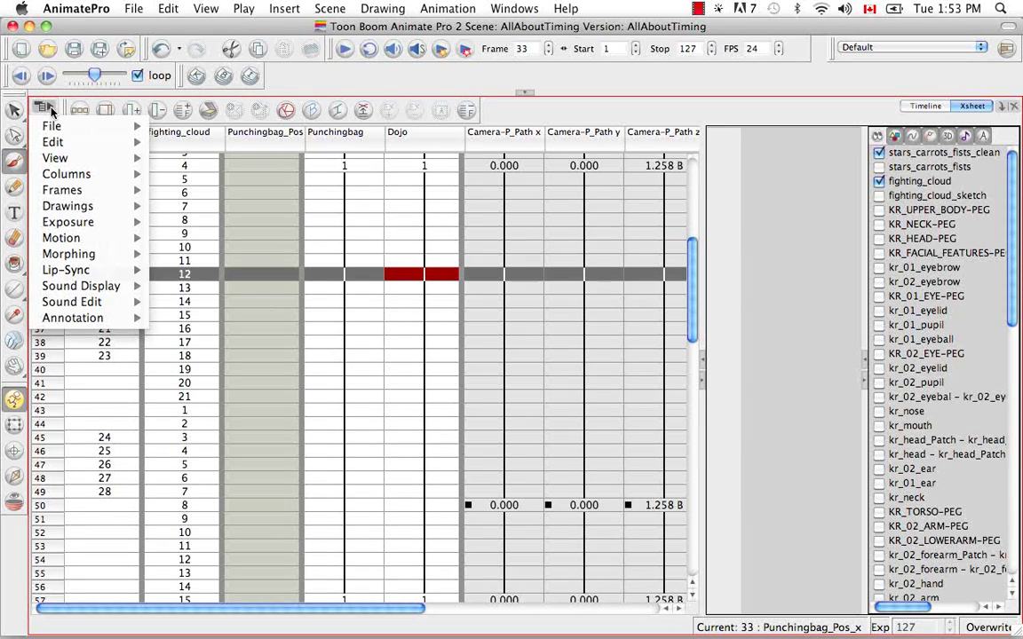
mouse_move(102, 159)
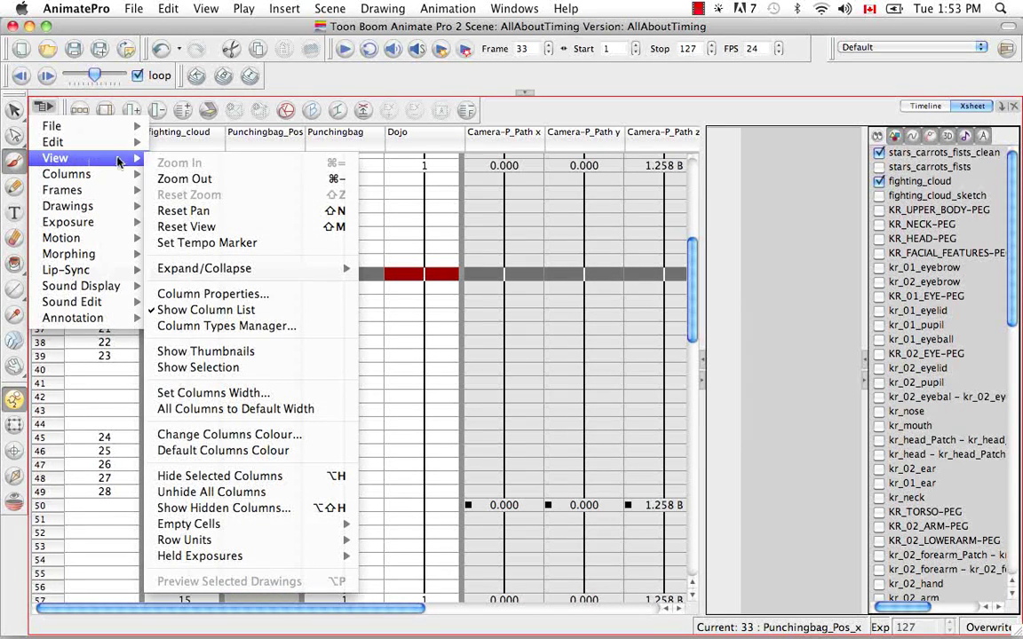
left_click(255, 494)
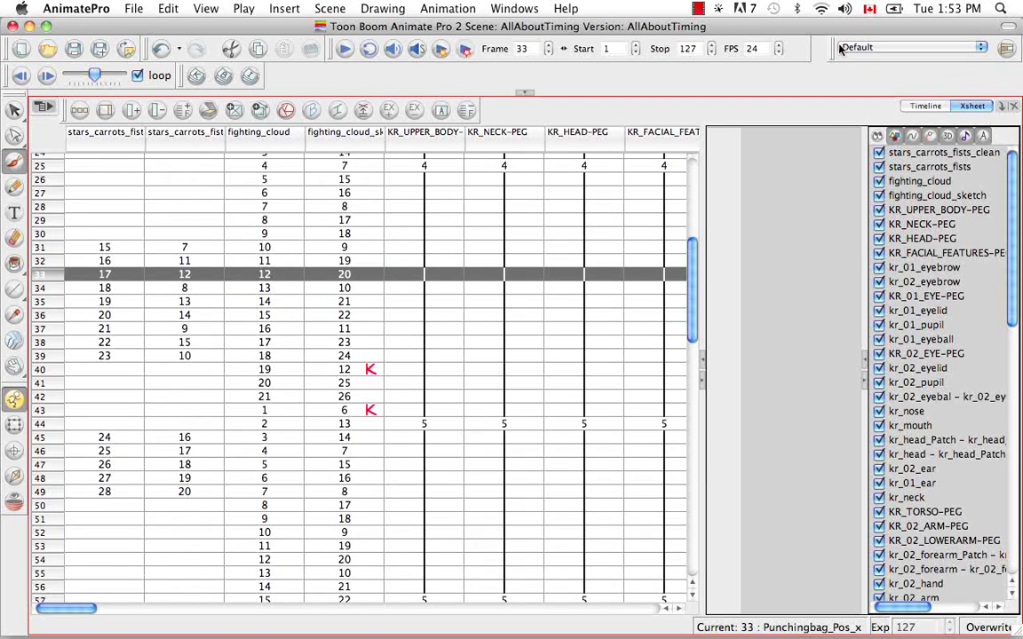
mouse_move(76, 608)
left_mouse_down()
mouse_move(252, 628)
mouse_move(372, 608)
mouse_move(92, 598)
mouse_move(69, 589)
left_mouse_up()
Hide the Drawings and Functions column types with the Column Types Manager, keeping 3D Paths, 3D Rotations and Annotations shown
left_click(45, 108)
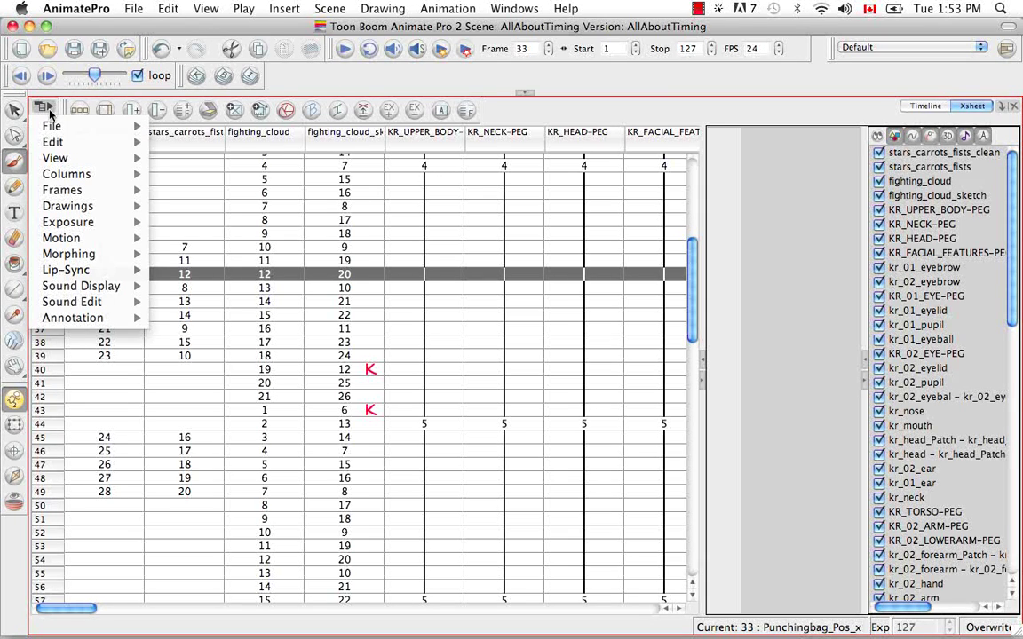
mouse_move(55, 157)
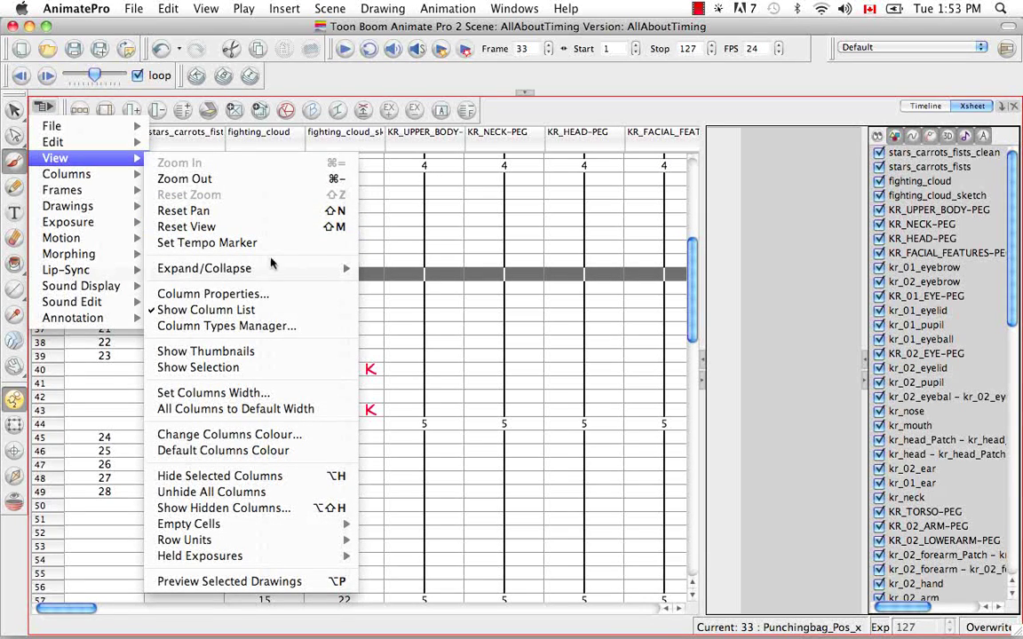
left_click(274, 327)
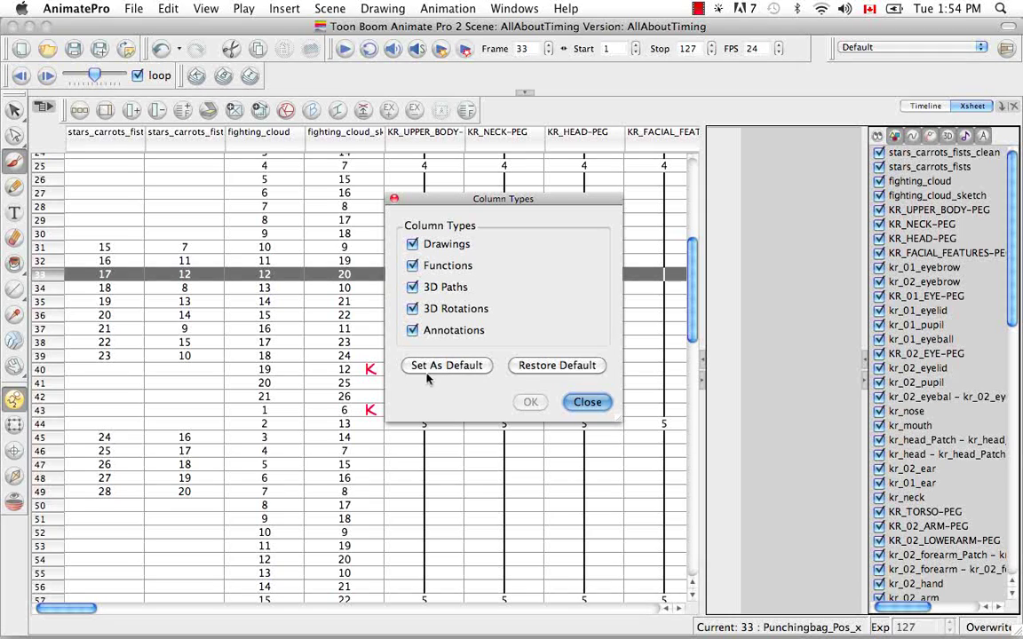
left_click(412, 266)
left_click(412, 244)
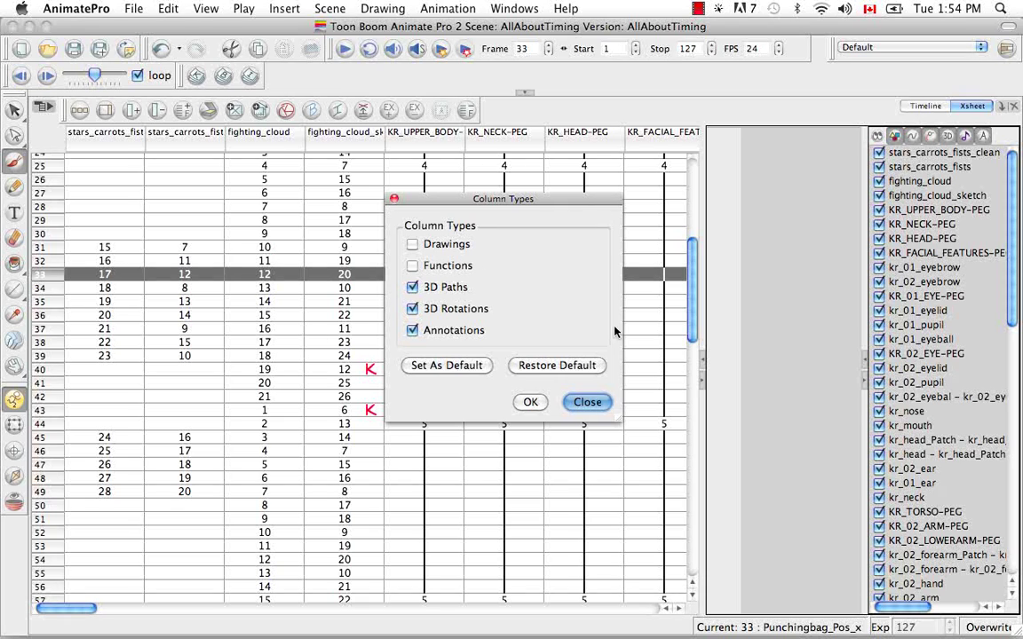
left_click(529, 404)
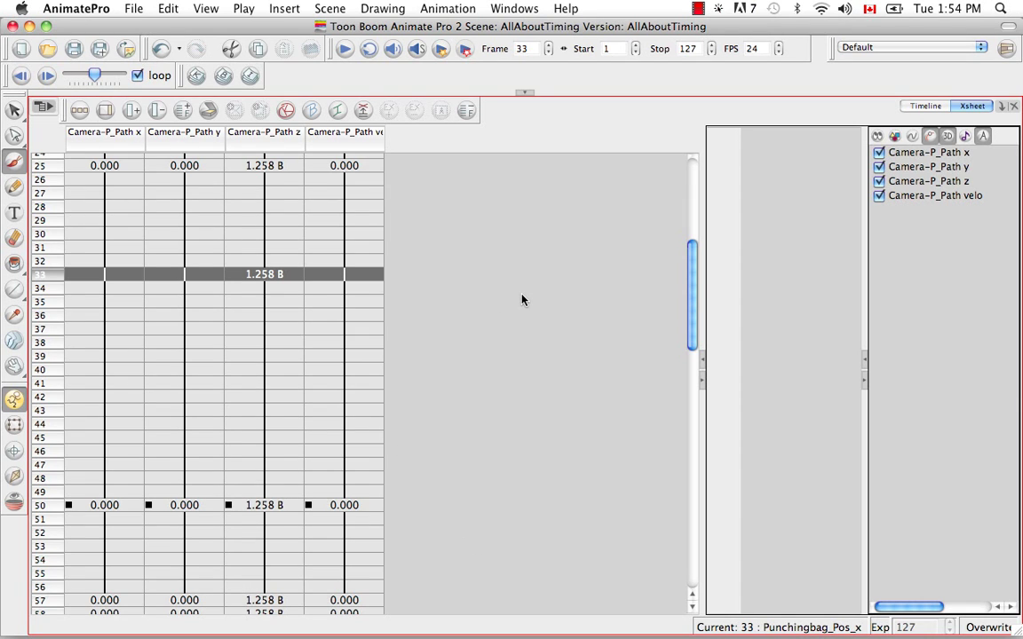
Restore the default column types in the Column Types Manager and apply them to the Xsheet
left_click(43, 107)
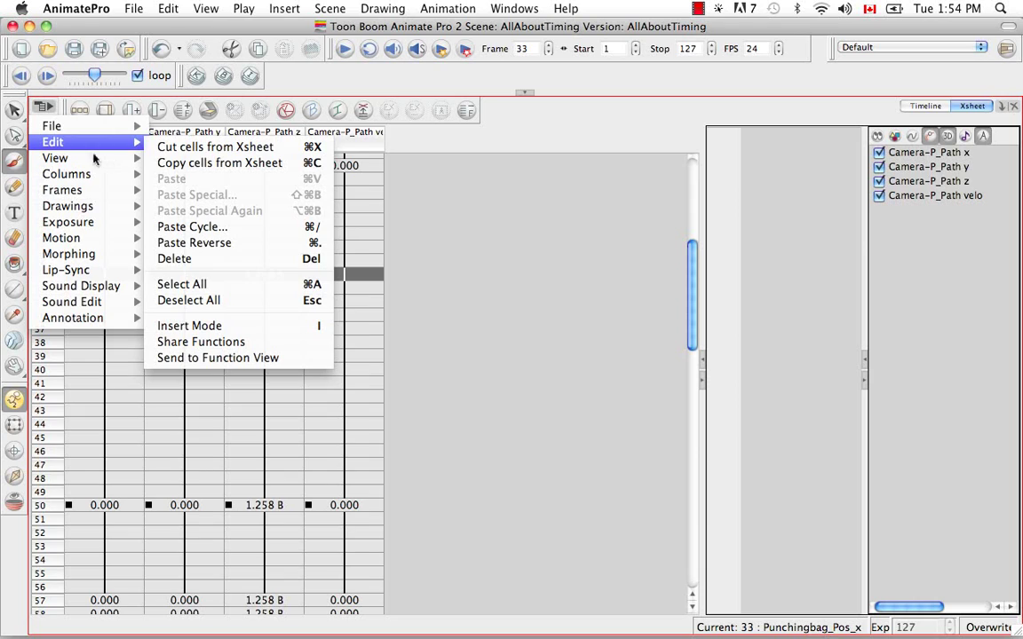
mouse_move(135, 160)
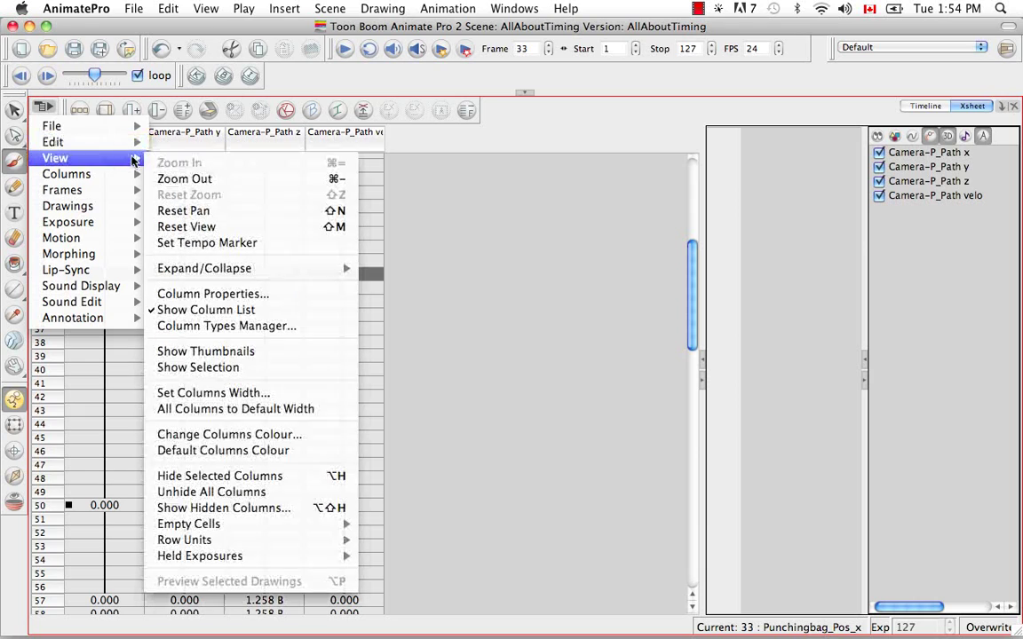
left_click(209, 326)
left_click(524, 368)
left_click(530, 402)
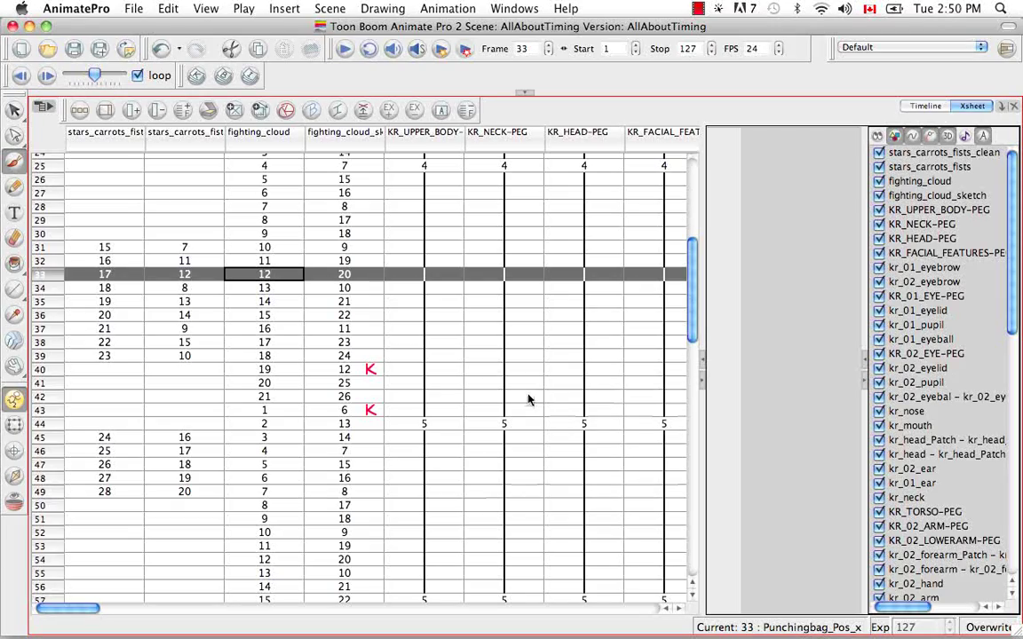
Return to the Timeline with the Camera and Network views restored above it, and open and close the Layer Properties of stars_carrots_fists_clean
left_click(928, 107)
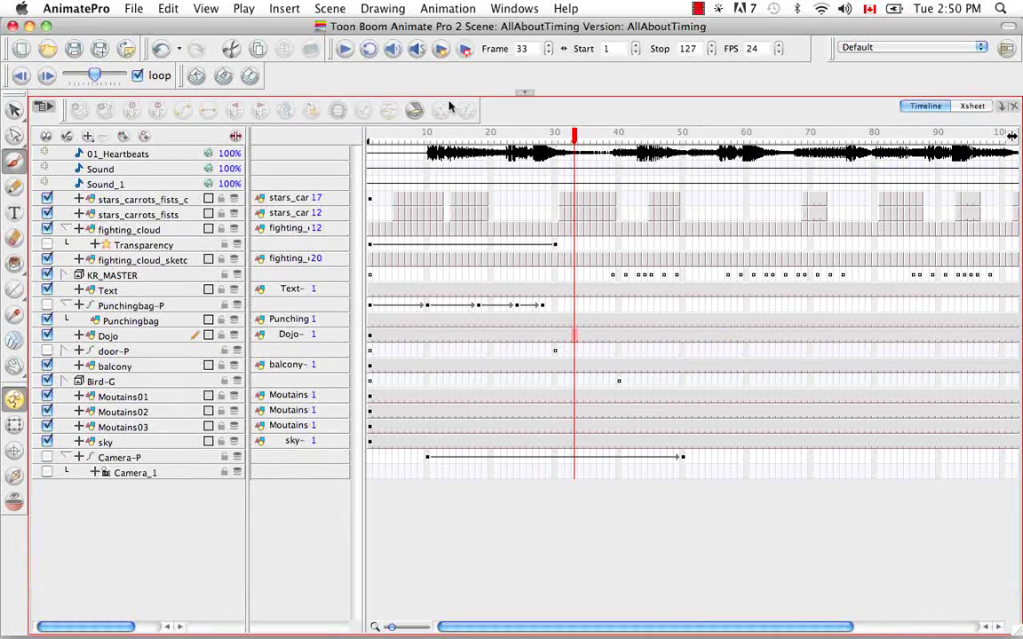
left_click(524, 93)
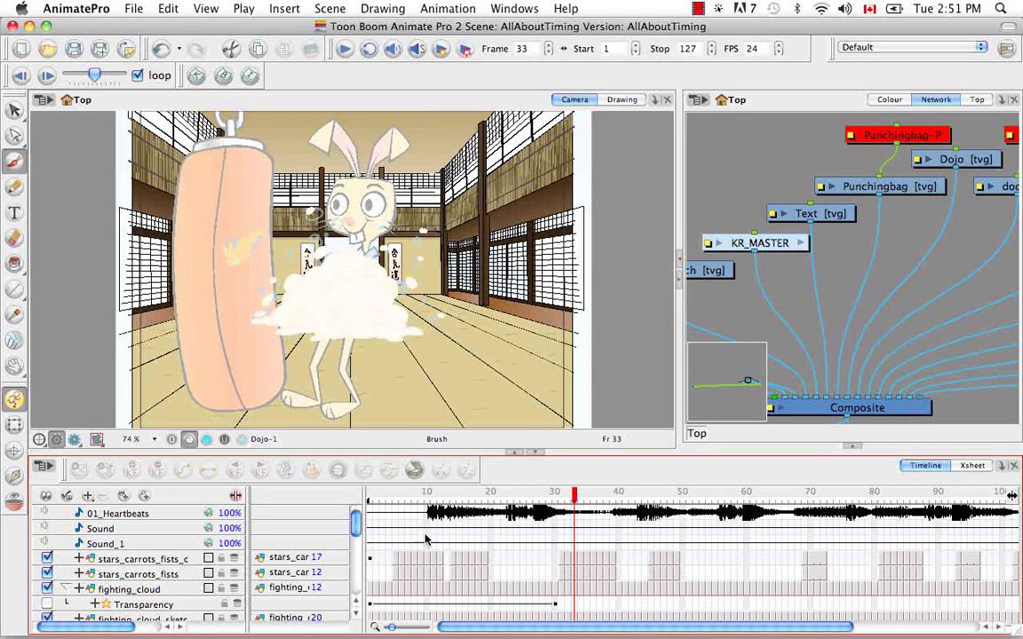
left_click(155, 560)
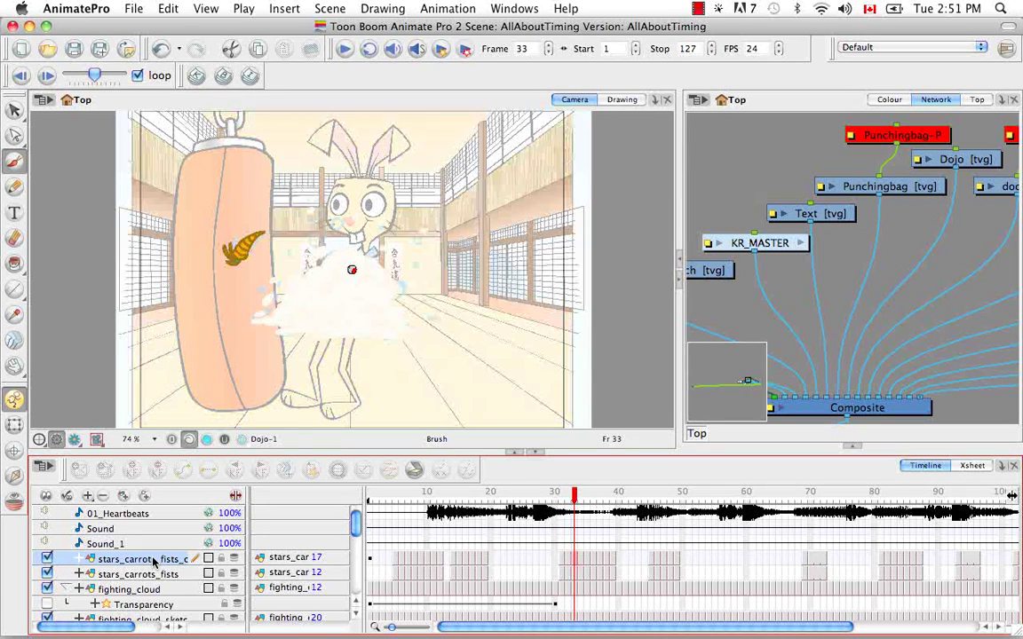
double_click(155, 559)
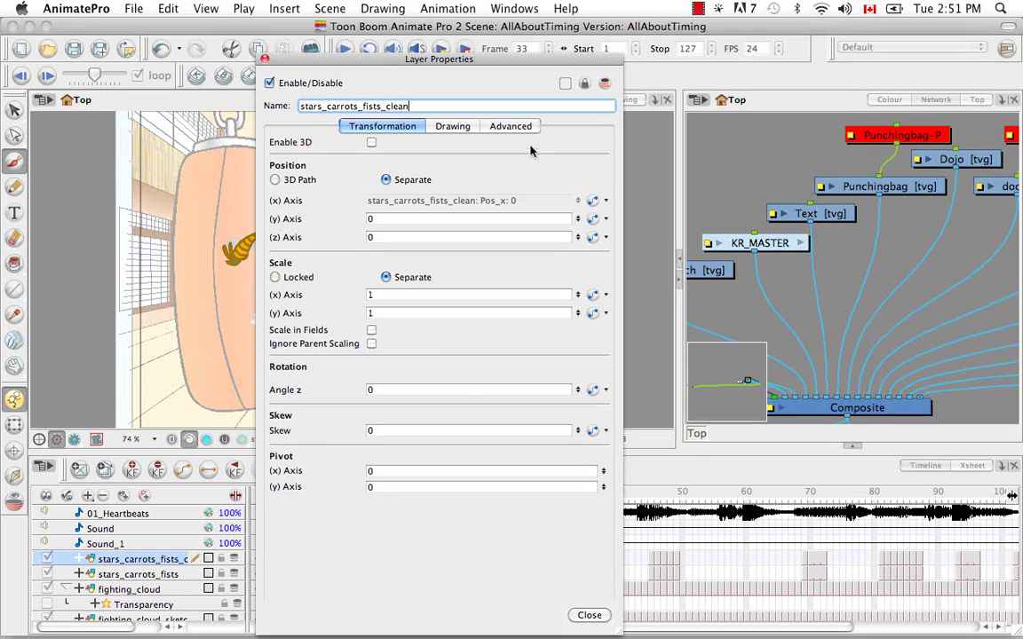
left_click(264, 59)
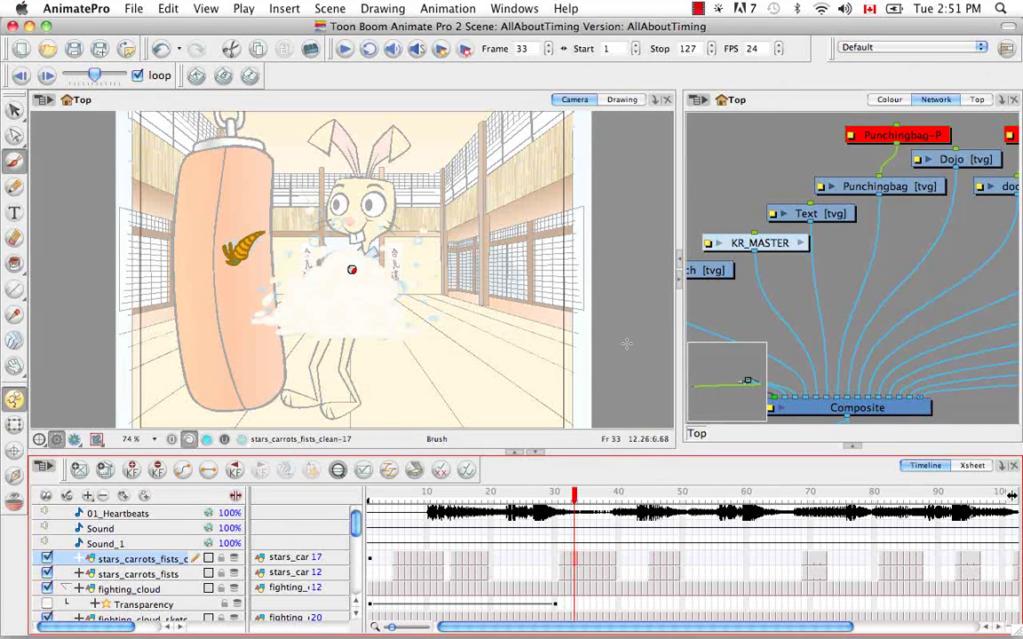
Add a Layer Properties view beside the Network view and display the fighting_cloud layer's properties in it
left_click(1001, 101)
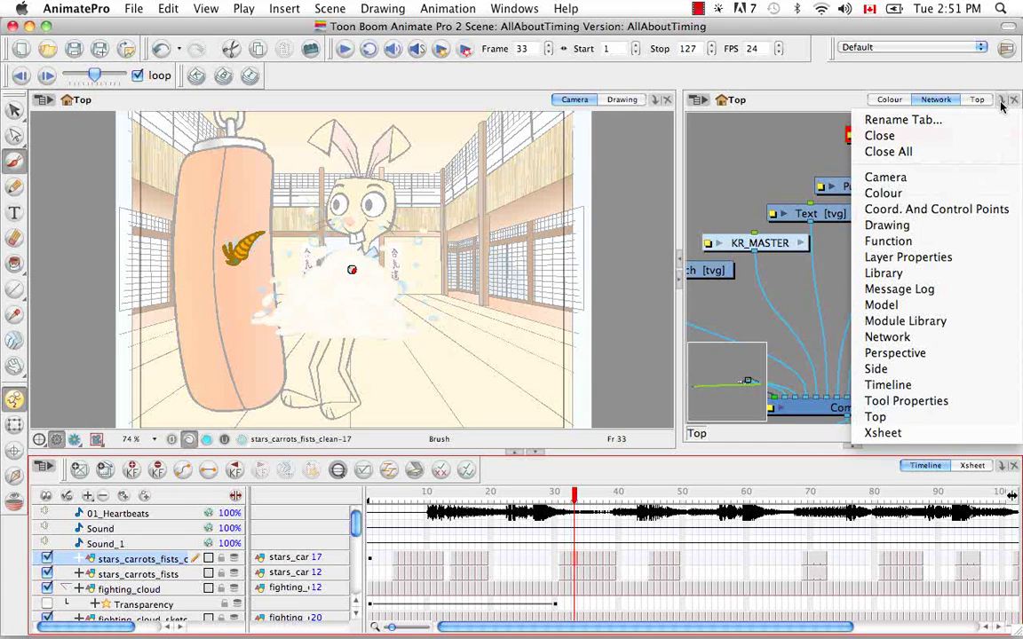
left_click(973, 258)
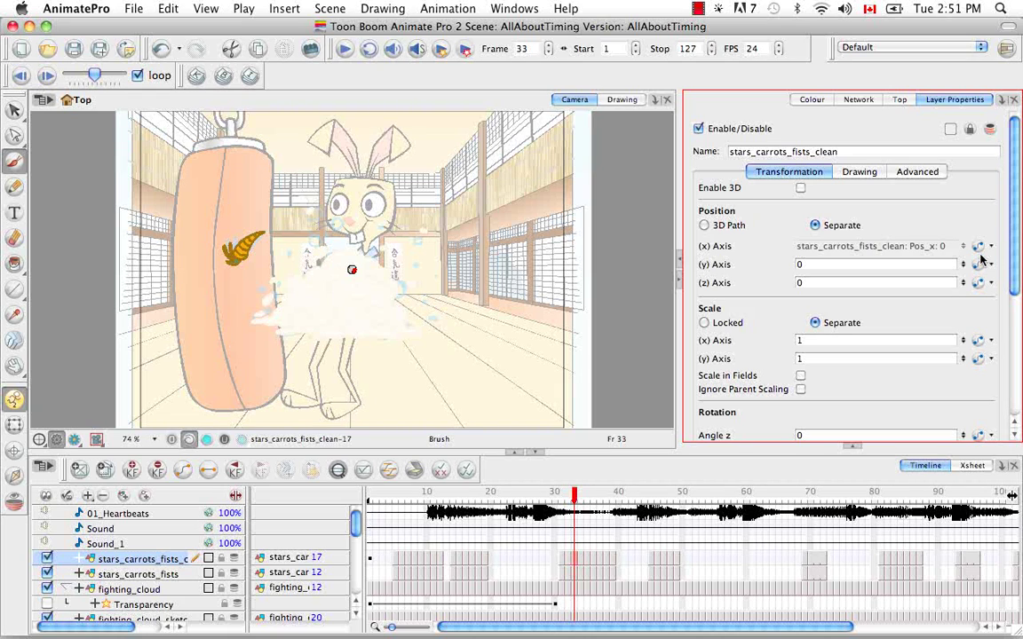
left_click(164, 590)
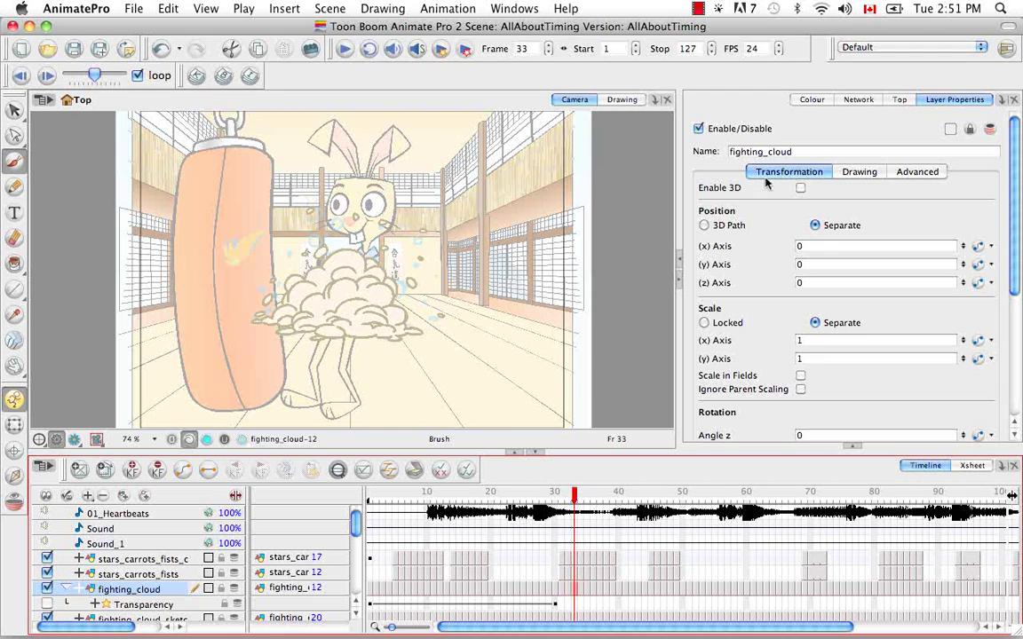
Locate the fighting_cloud module in the Network view, open its Layer Properties from there and close them
left_click(871, 100)
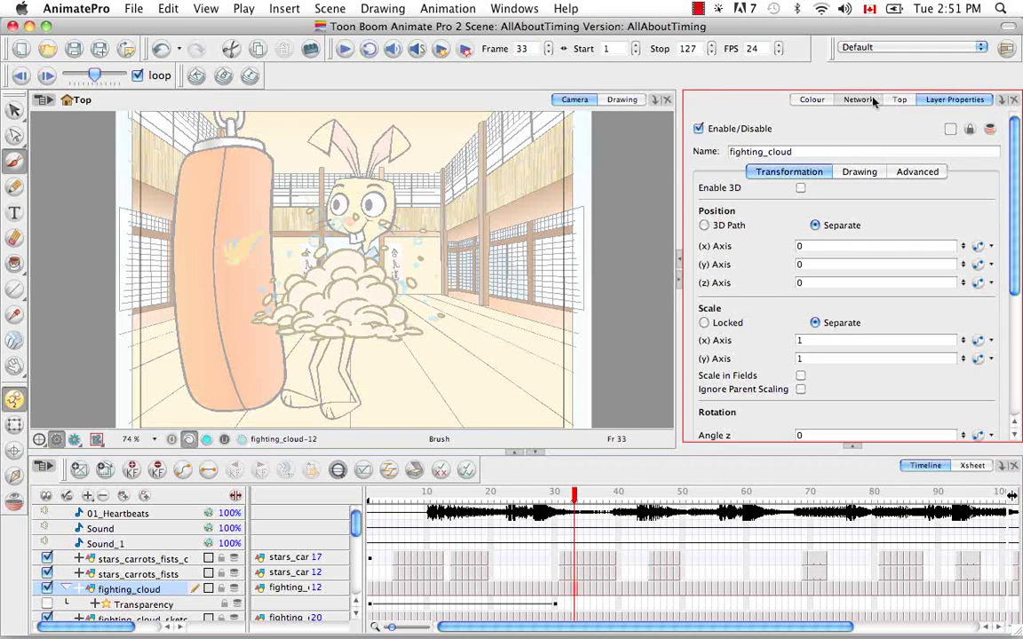
key("space")
left_click_drag(819, 264, 969, 232)
left_click_drag(781, 283, 920, 277)
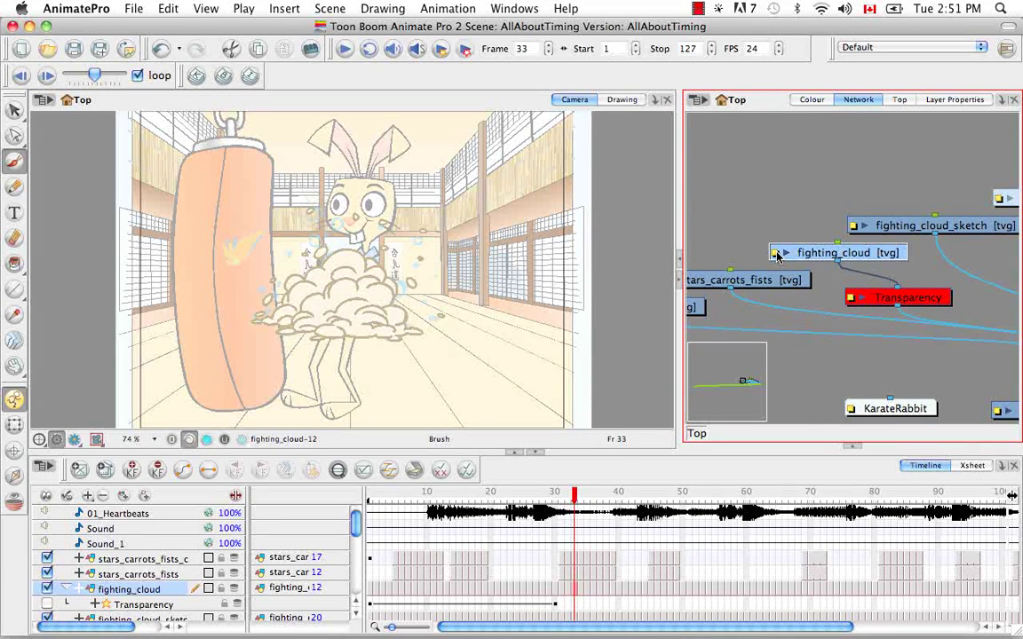
left_click(777, 254)
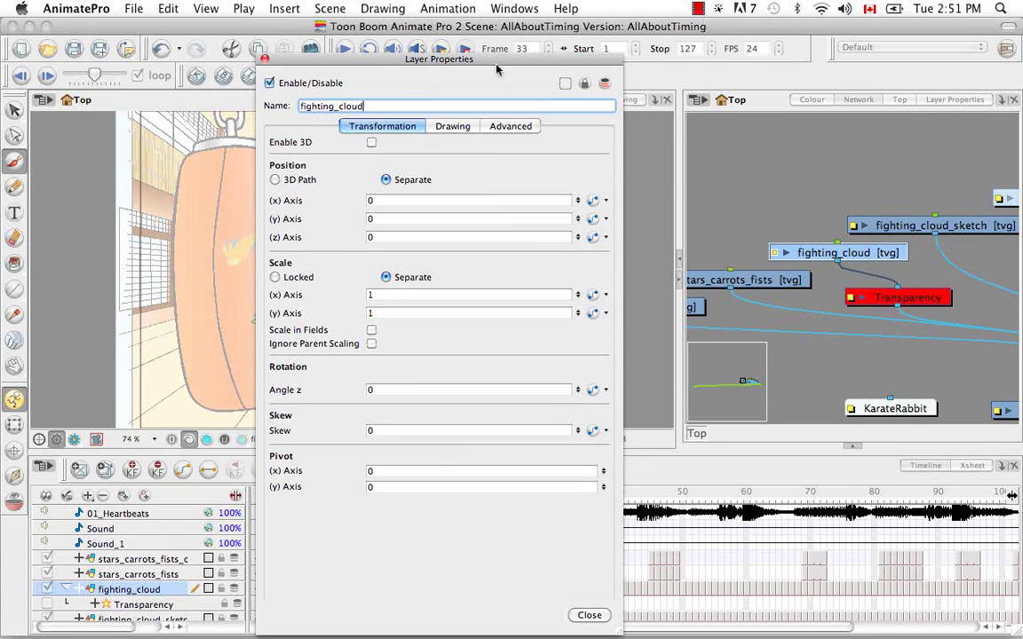
left_click(263, 59)
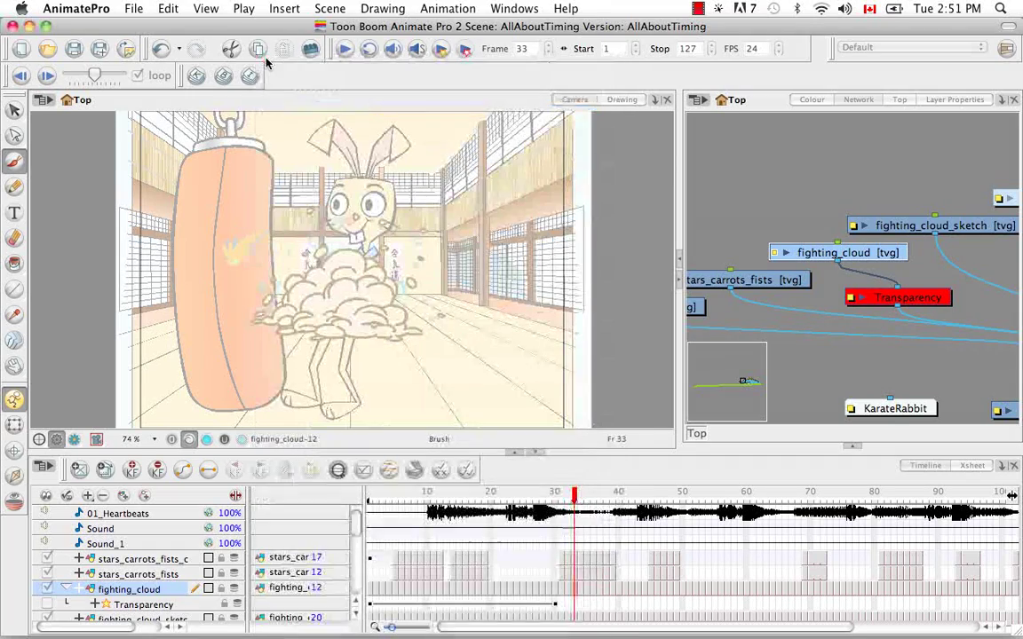
View the fighting_cloud column's properties from the Xsheet, toggling the element name option on and off before closing them
left_click(972, 467)
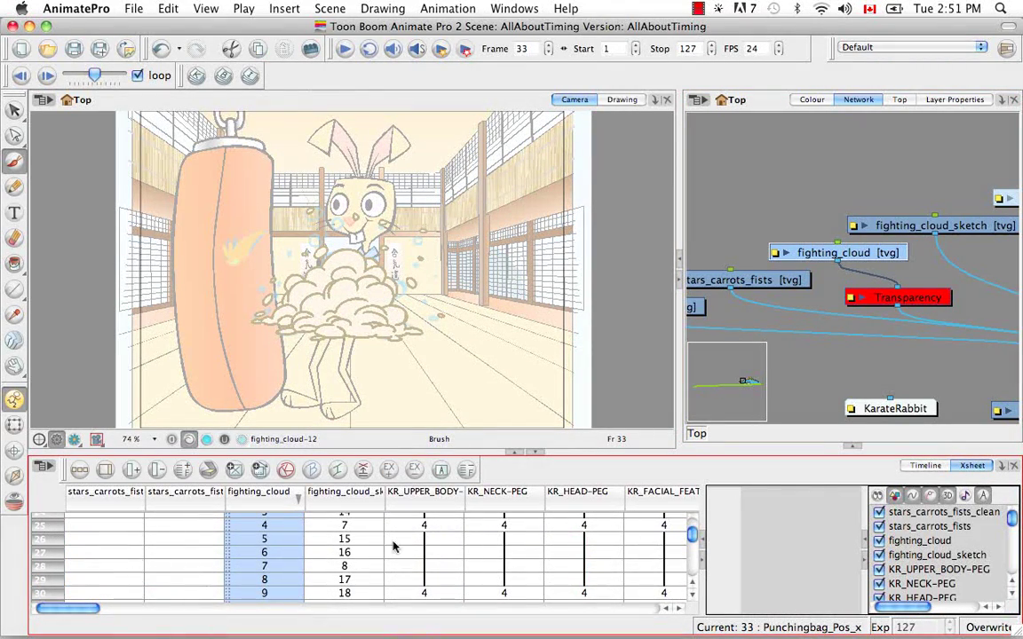
double_click(264, 504)
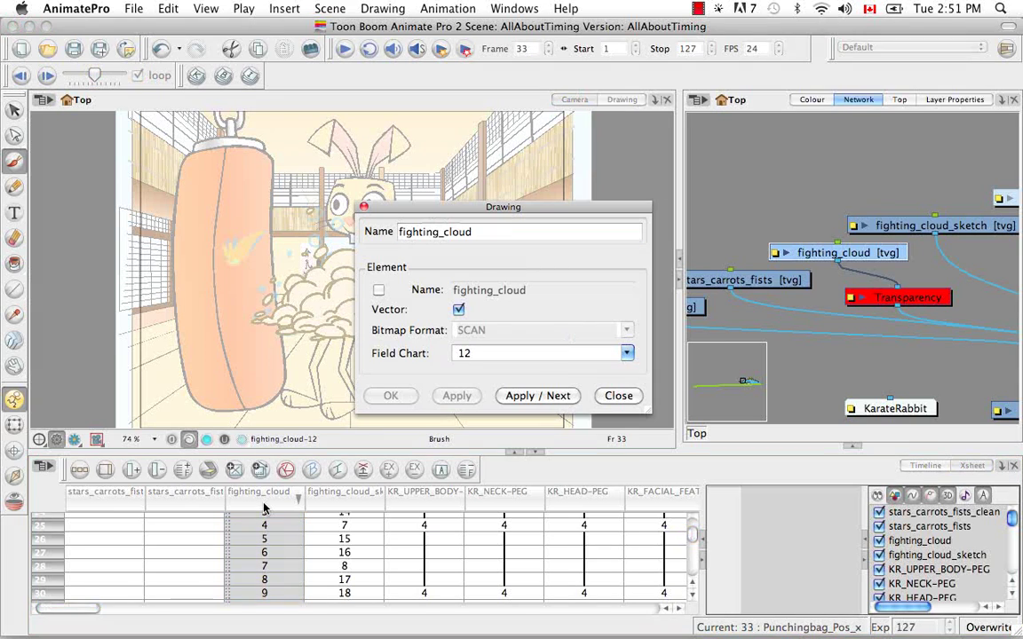
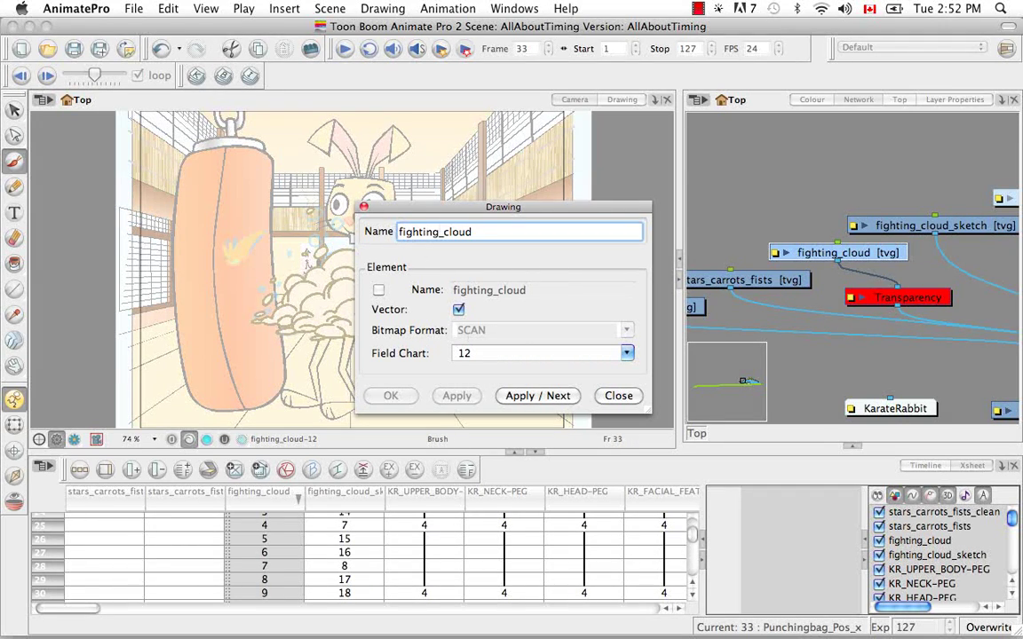
left_click(379, 290)
left_click(380, 291)
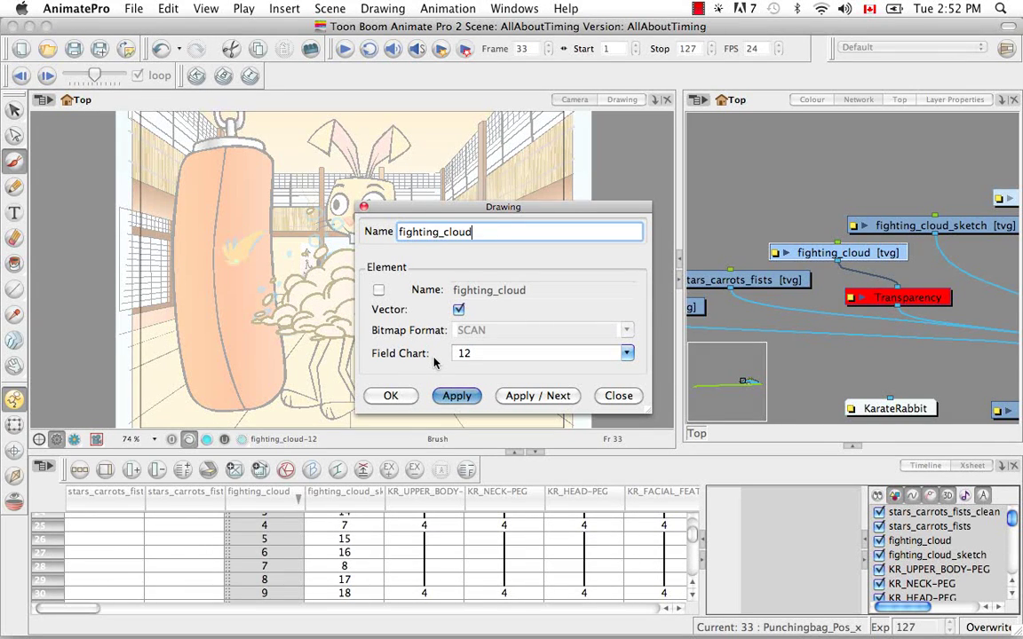
left_click(619, 396)
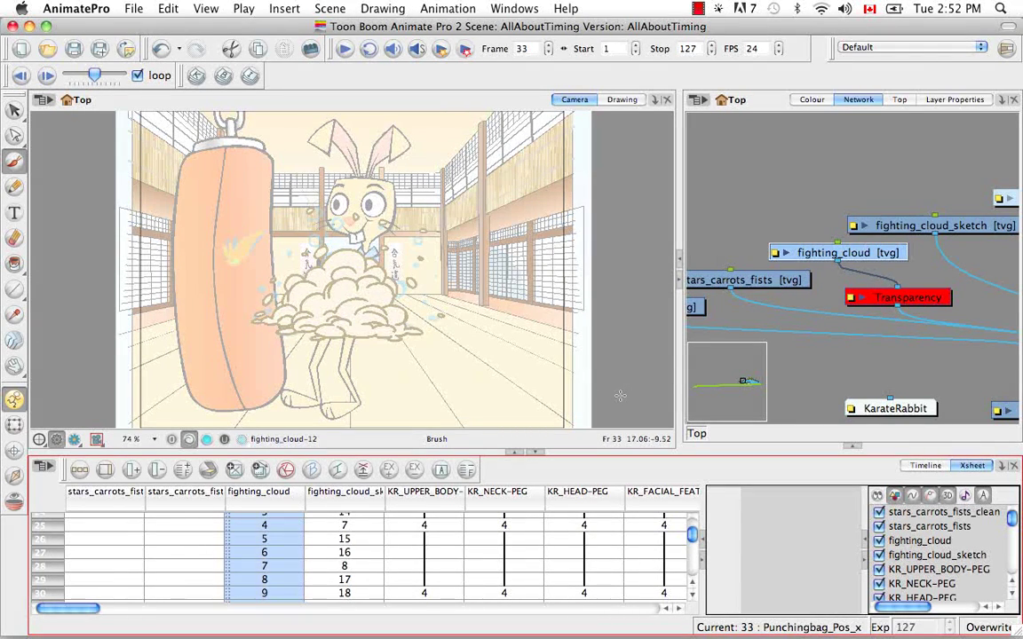
Return to the Timeline with Layer Properties displayed, and toggle fighting_cloud's enabled state and onion skin option back and forth
left_click(920, 466)
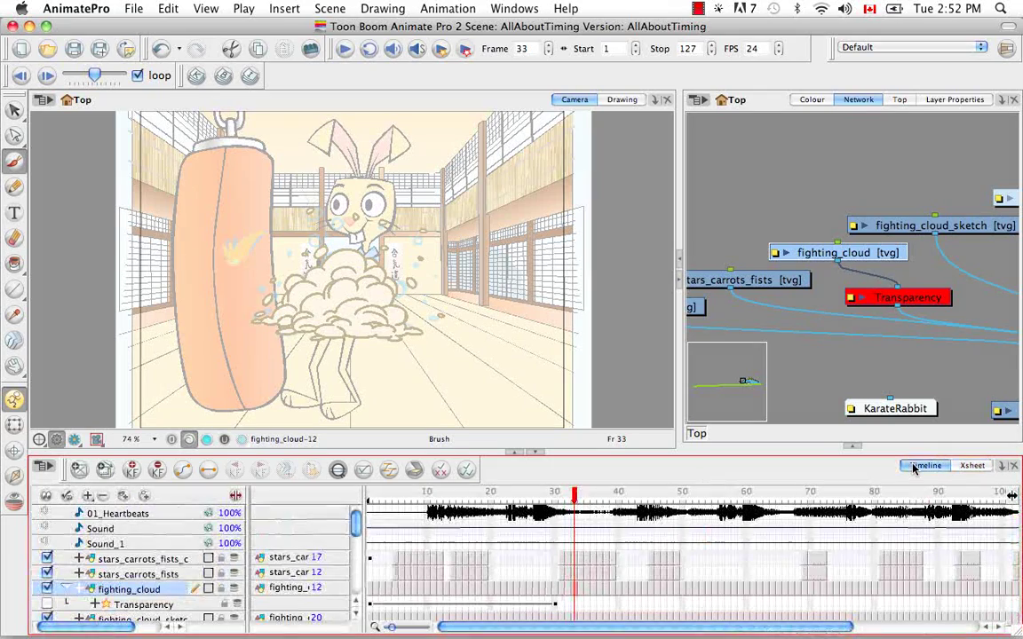
left_click(950, 101)
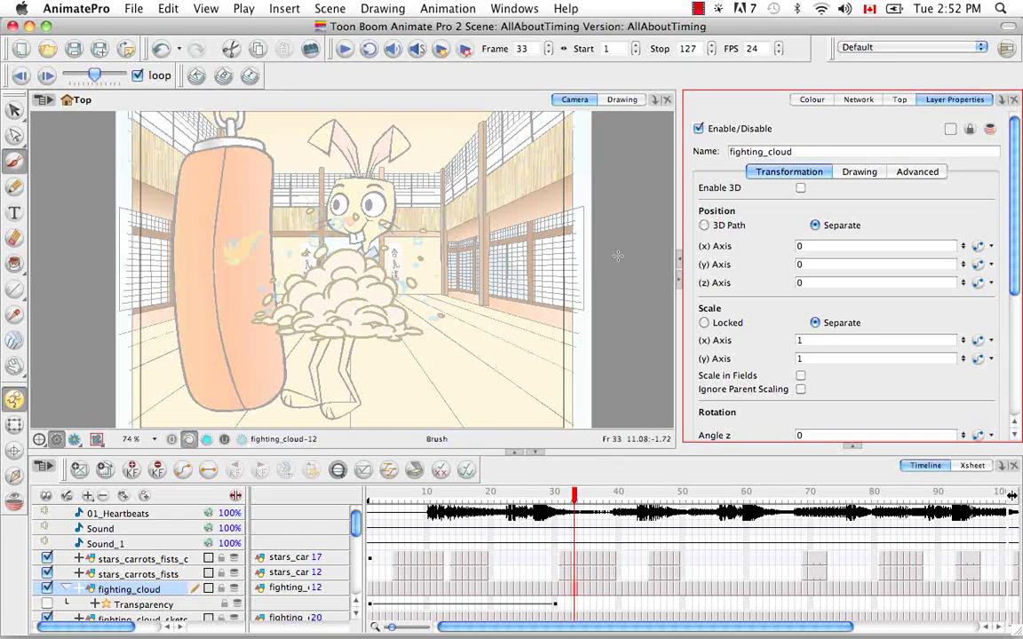
left_click(699, 129)
left_click(699, 129)
left_click(991, 129)
left_click(990, 130)
left_click(990, 130)
left_click(990, 129)
Set the fighting_cloud layer's track colour to a pinkish red and view its Advanced and Drawing properties
left_click(951, 132)
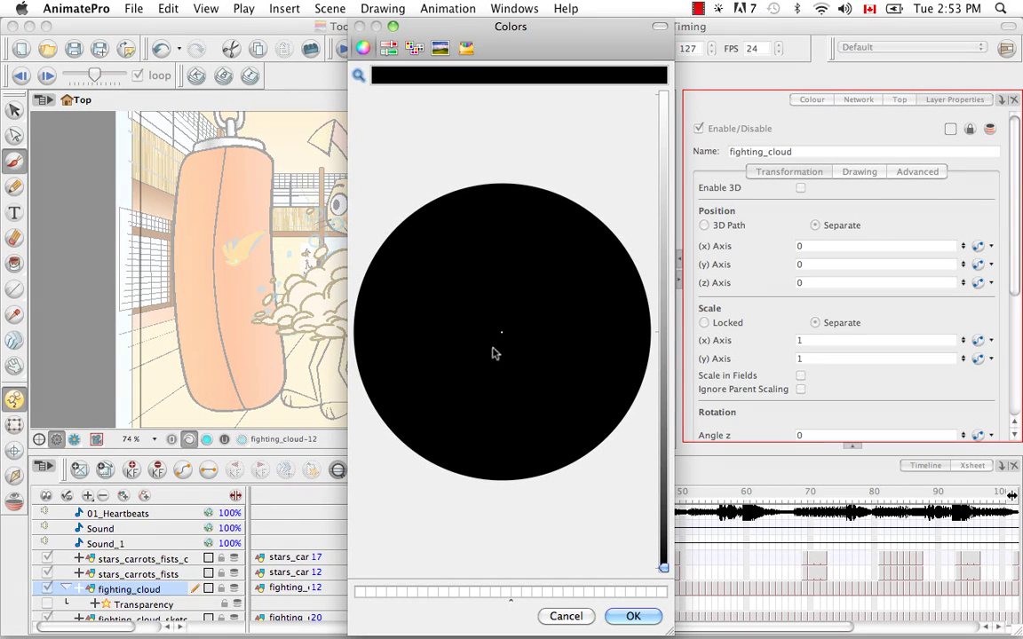
left_click_drag(502, 335, 530, 438)
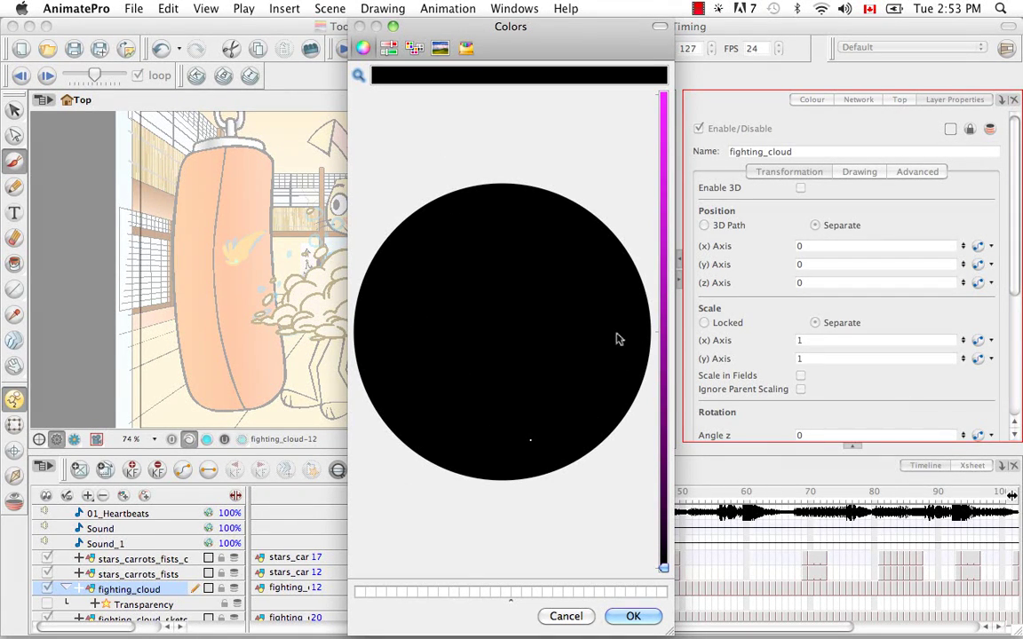
left_click(664, 132)
mouse_move(665, 138)
left_mouse_down()
mouse_move(666, 247)
mouse_move(664, 138)
left_mouse_up()
left_click_drag(578, 407, 623, 370)
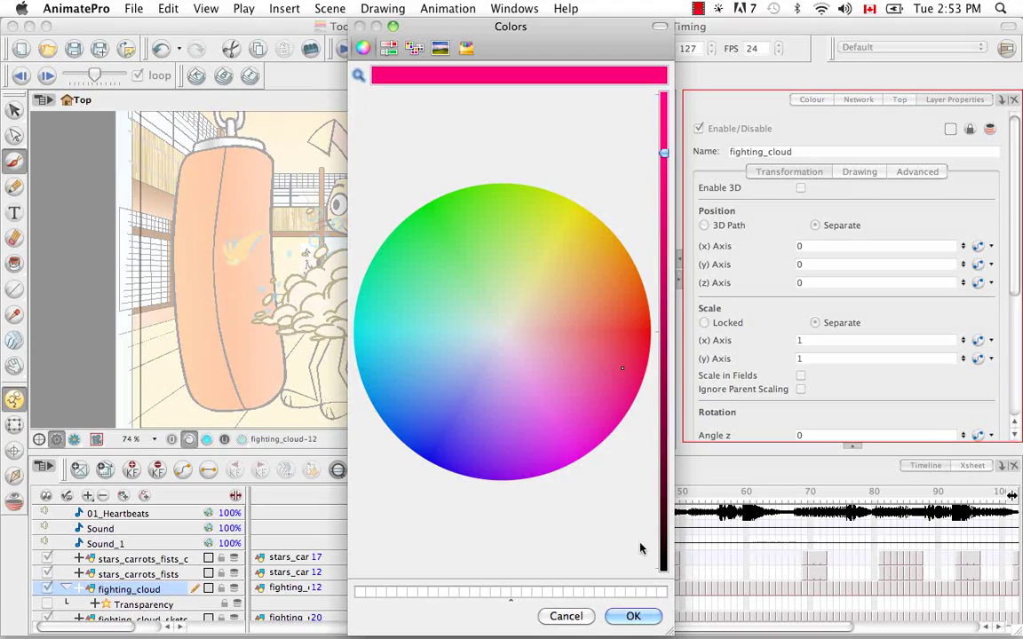
left_click(636, 614)
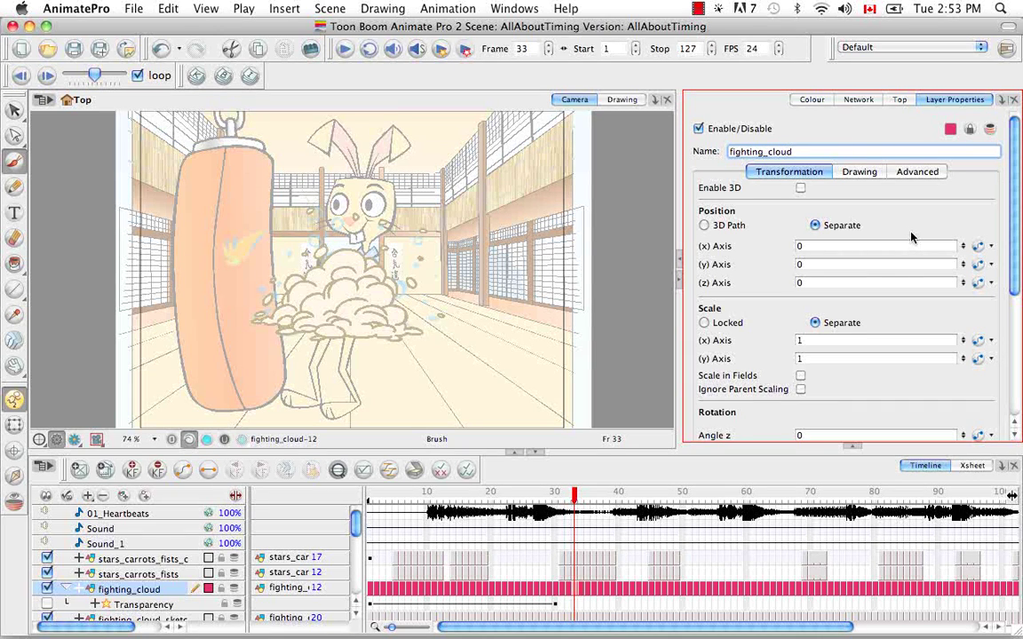
left_click(915, 175)
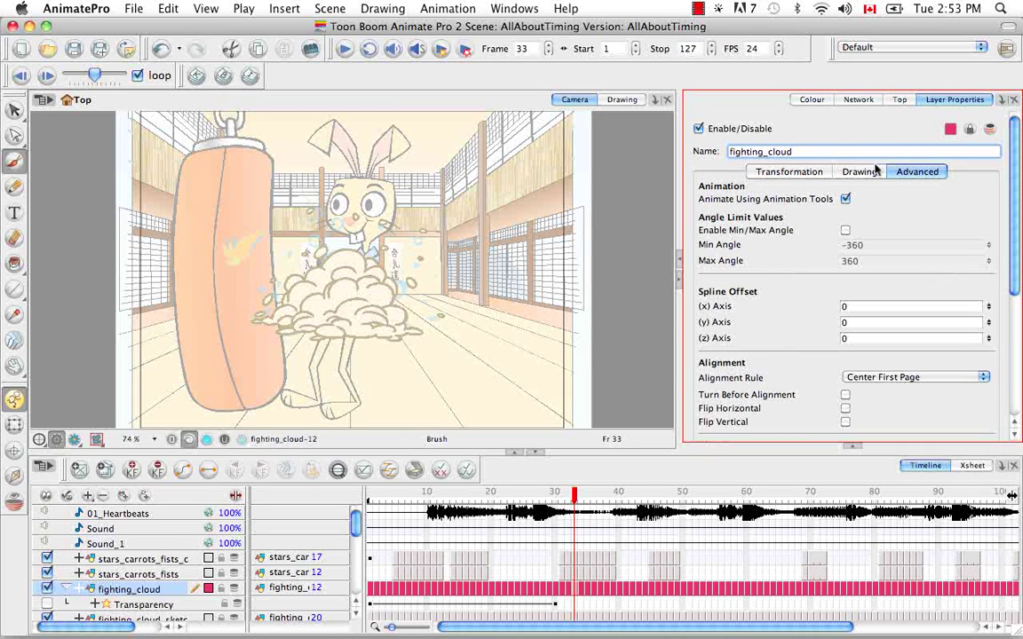
left_click(869, 174)
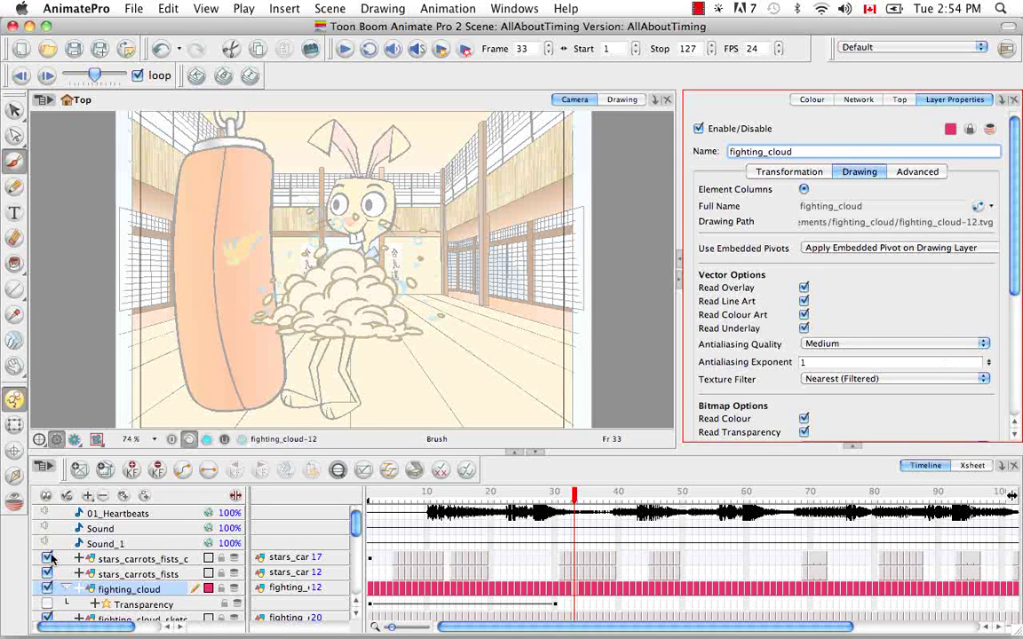
Duplicate the fighting_cloud layer twice in the Timeline
right_click(165, 592)
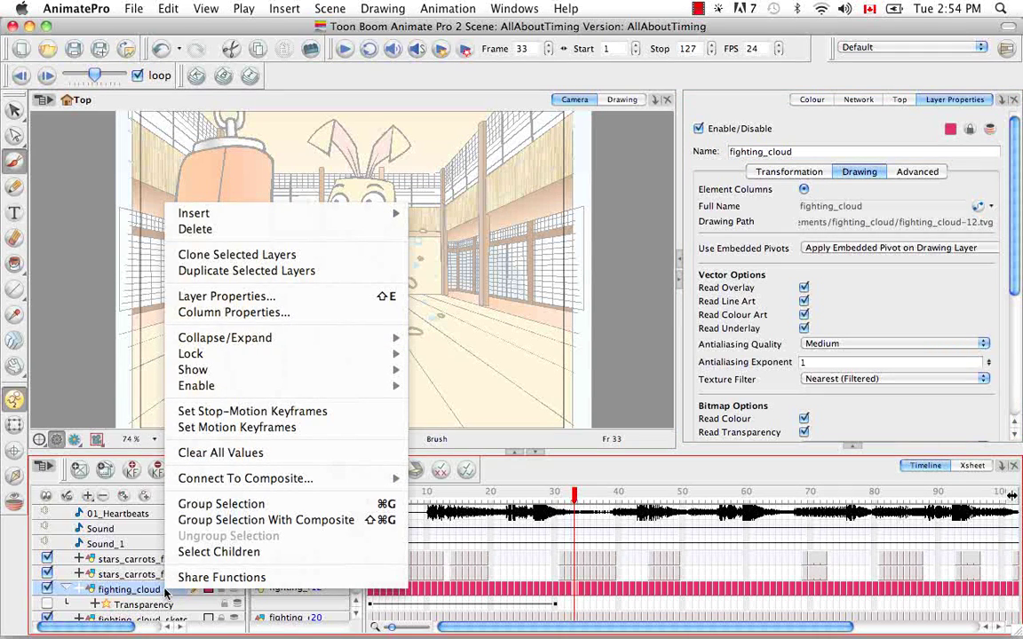
left_click(315, 272)
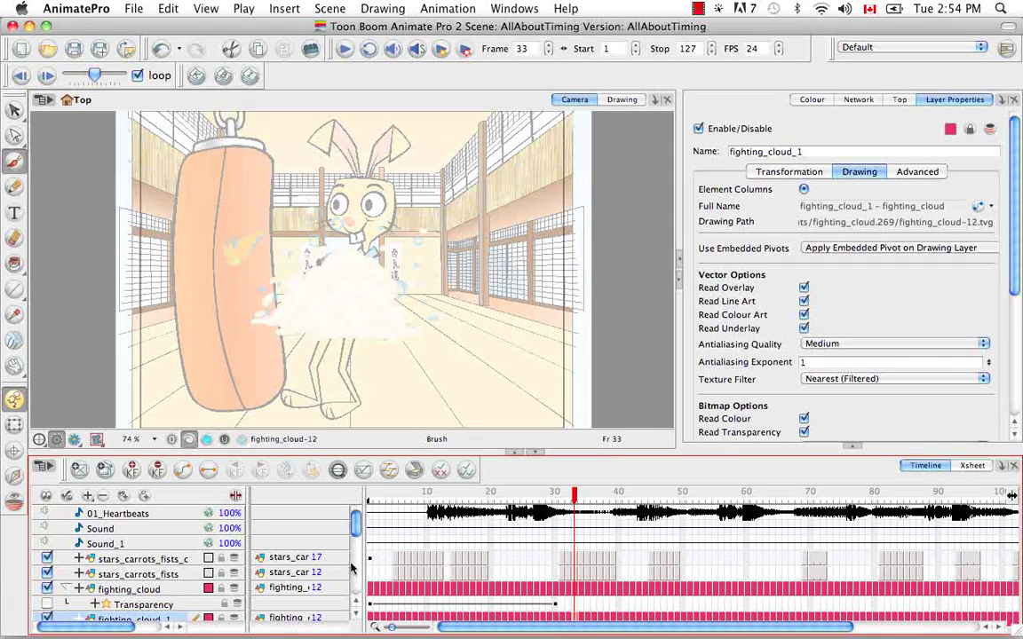
scroll(357, 544, "down", 2)
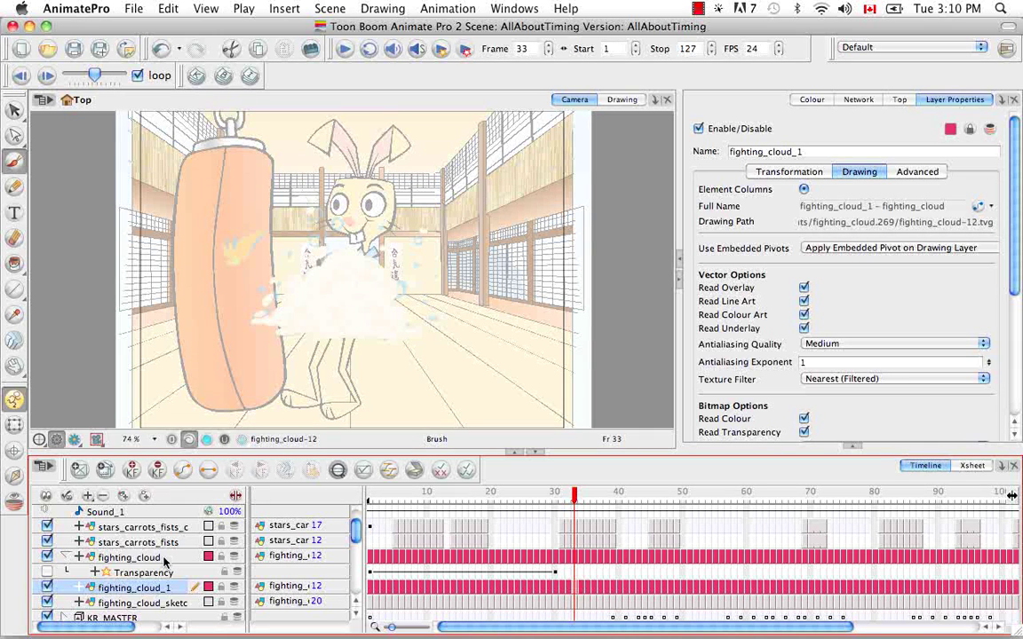
left_click(165, 557)
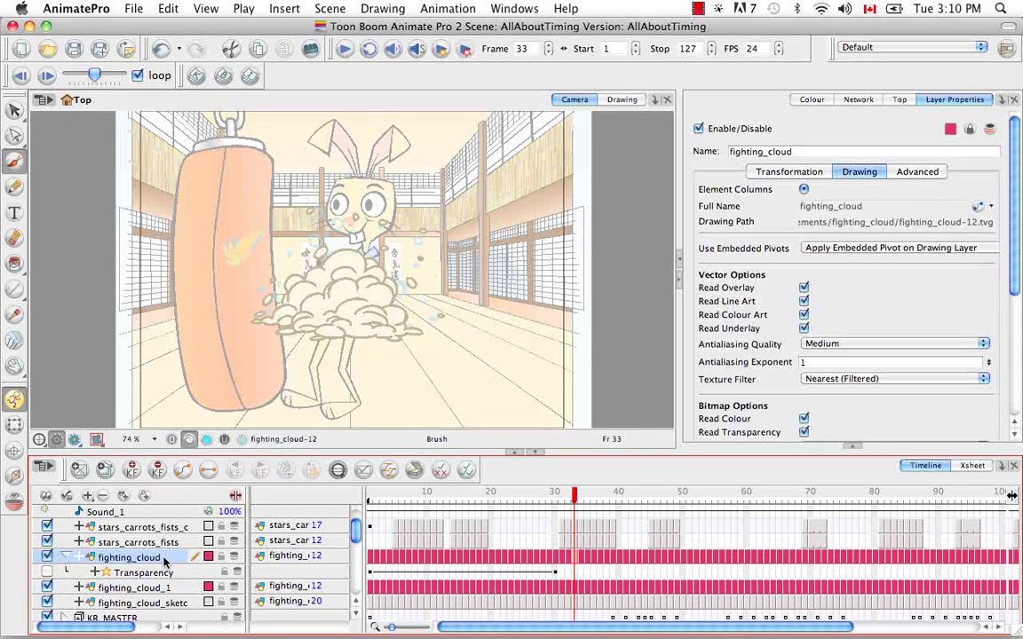
left_click(169, 9)
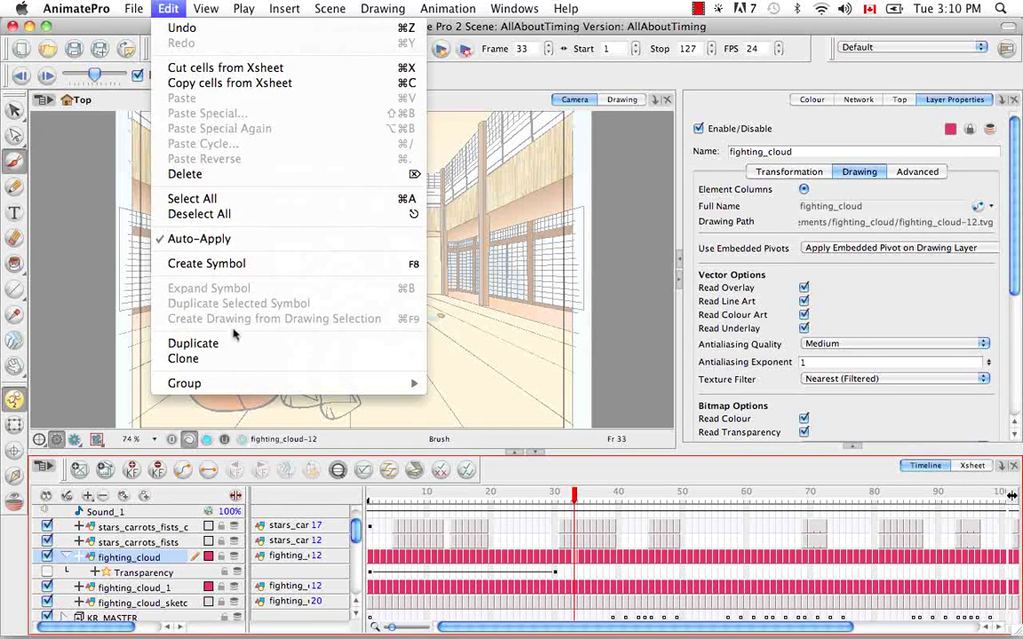
left_click(193, 344)
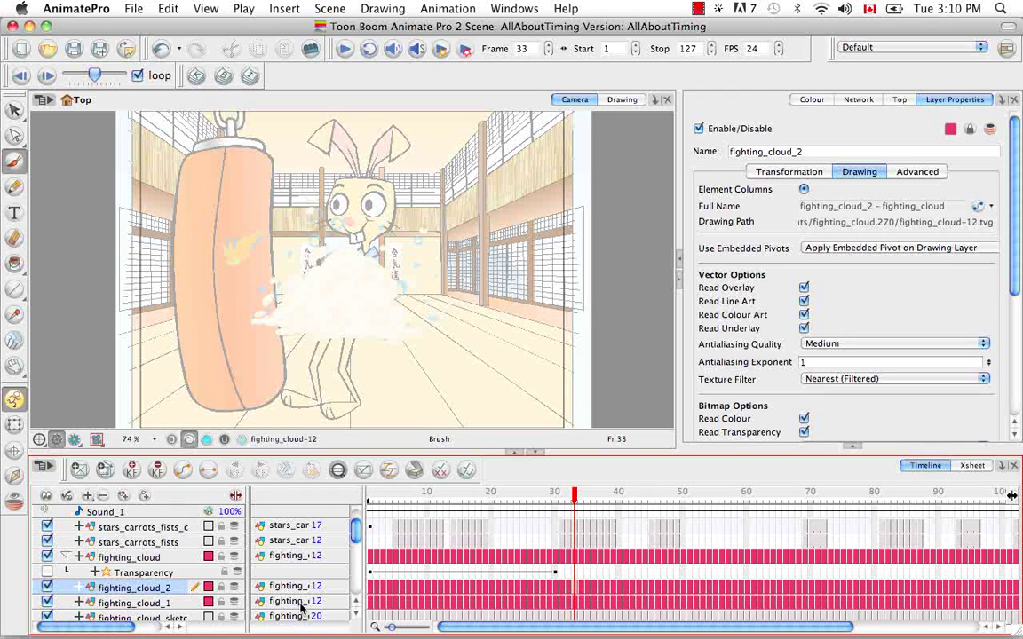
Add the Duplicate Layer Columns tool to the Xsheet View toolbar and try it on the fighting_cloud column
left_click(971, 466)
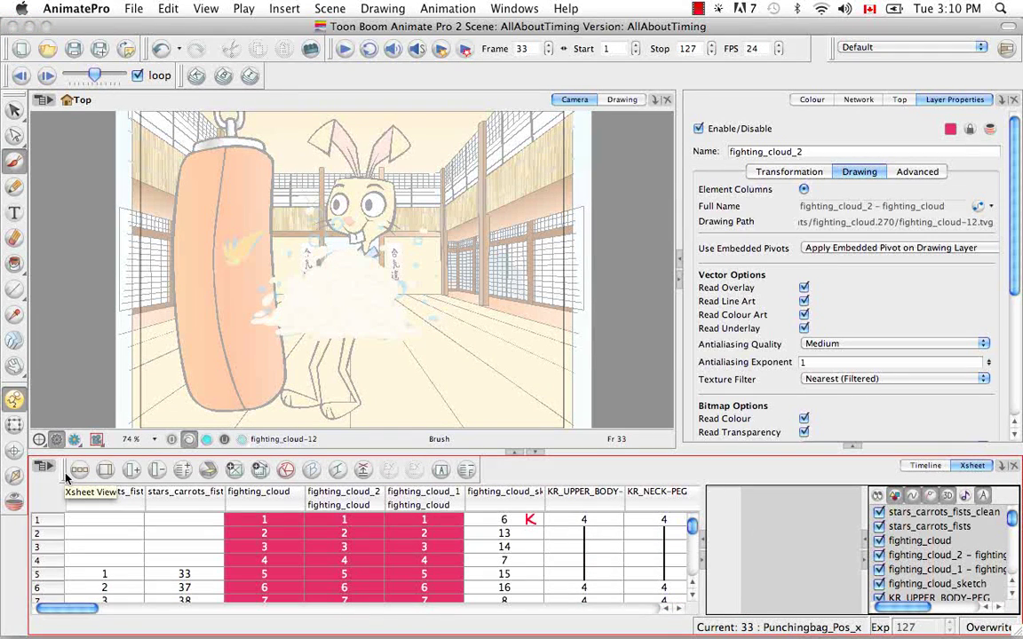
left_click(65, 479)
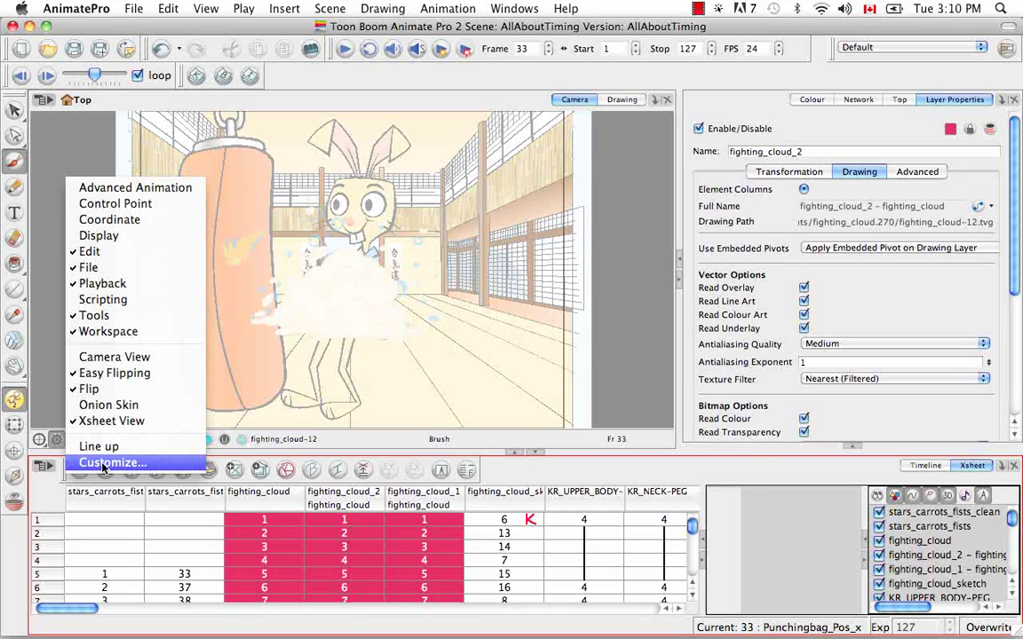
left_click(103, 463)
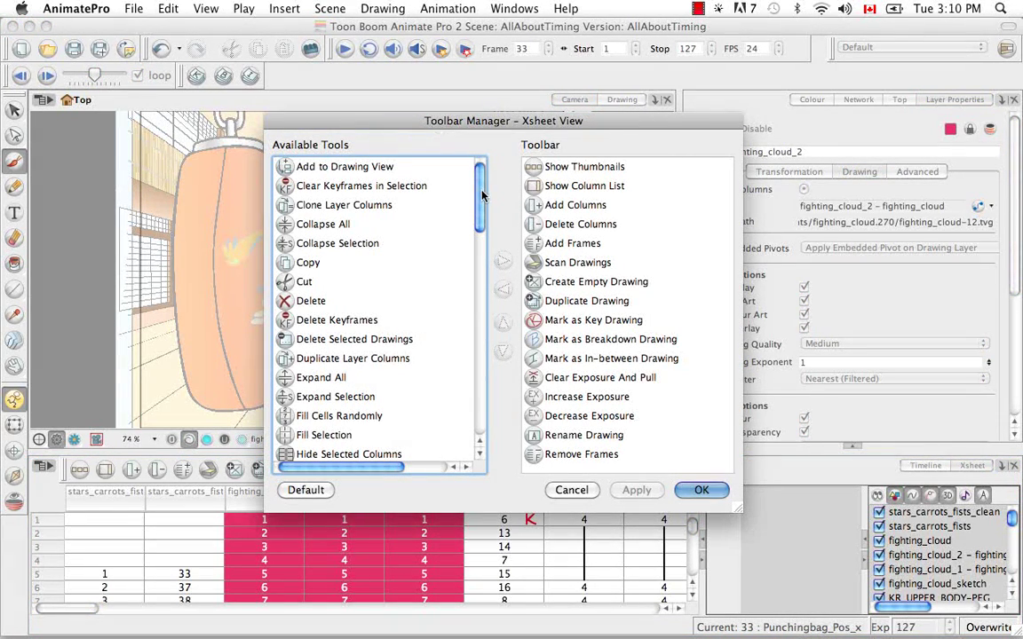
mouse_move(482, 196)
left_mouse_down()
mouse_move(487, 279)
mouse_move(491, 218)
left_mouse_up()
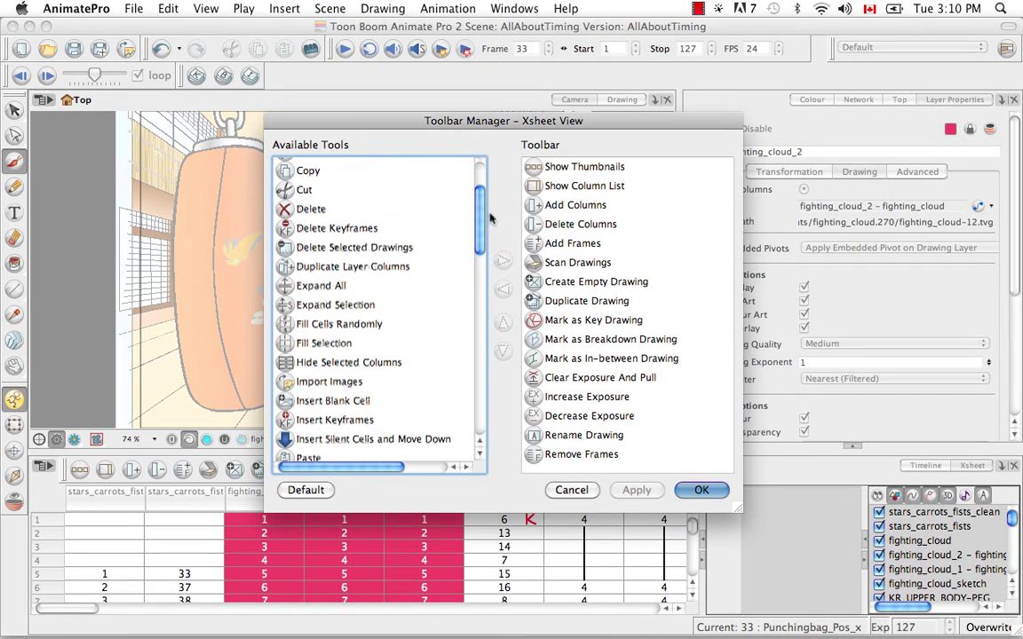
left_click(328, 264)
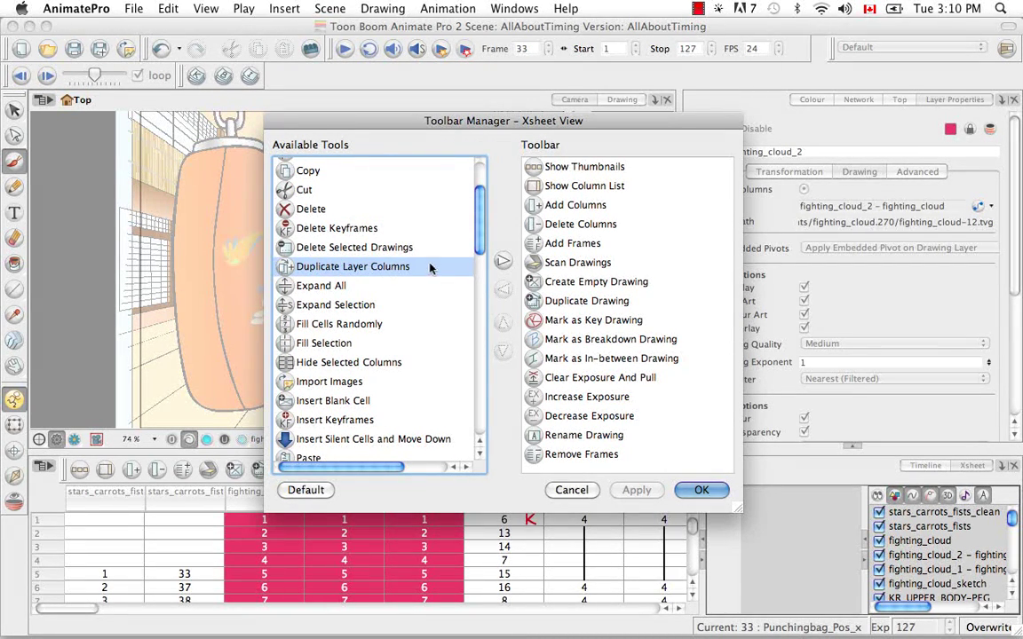
left_click(500, 265)
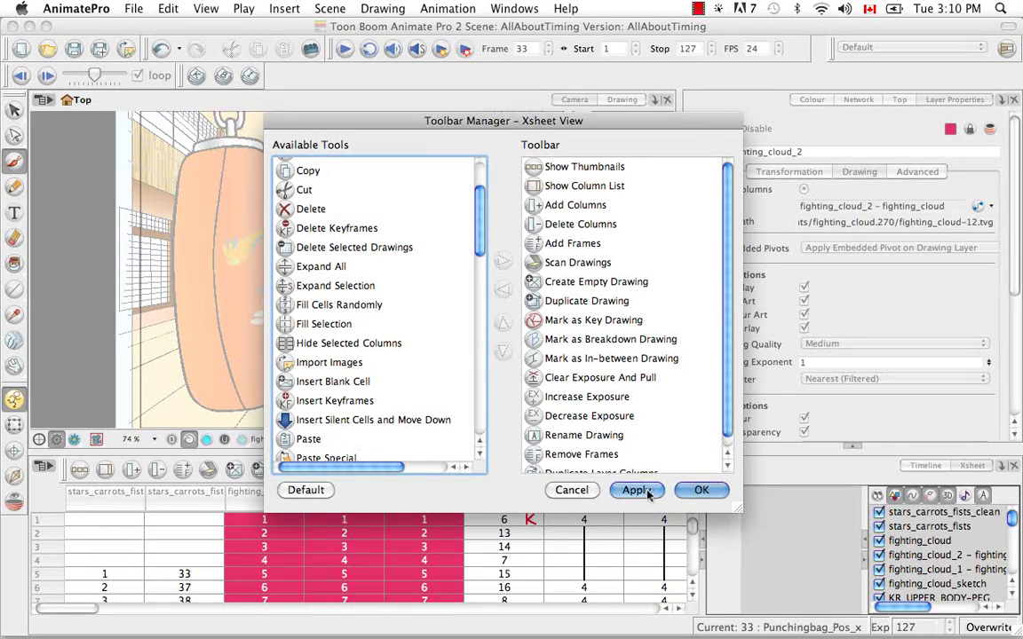
left_click(699, 490)
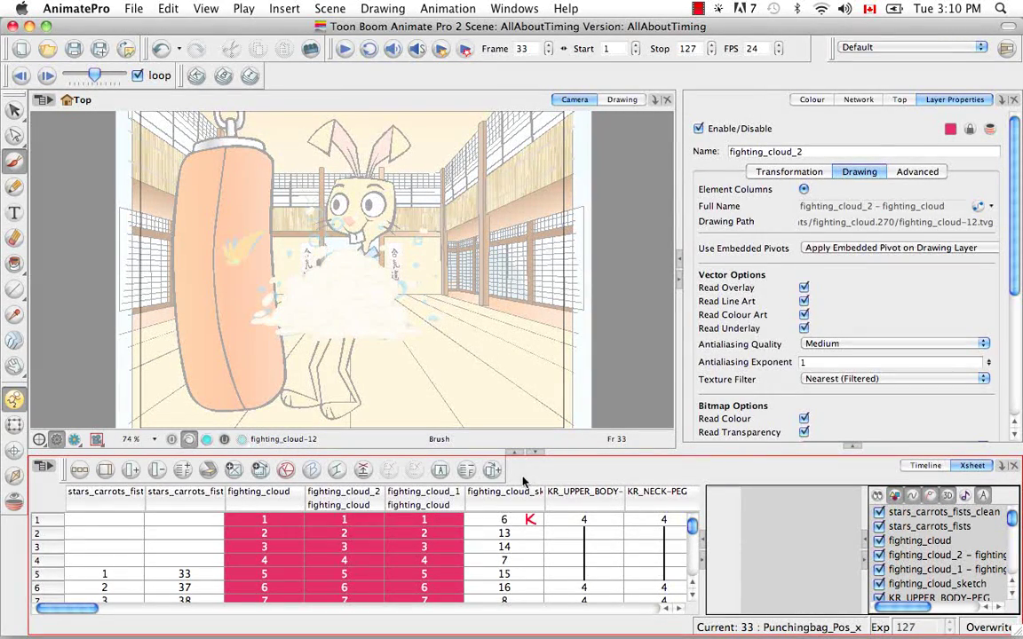
left_click(233, 508)
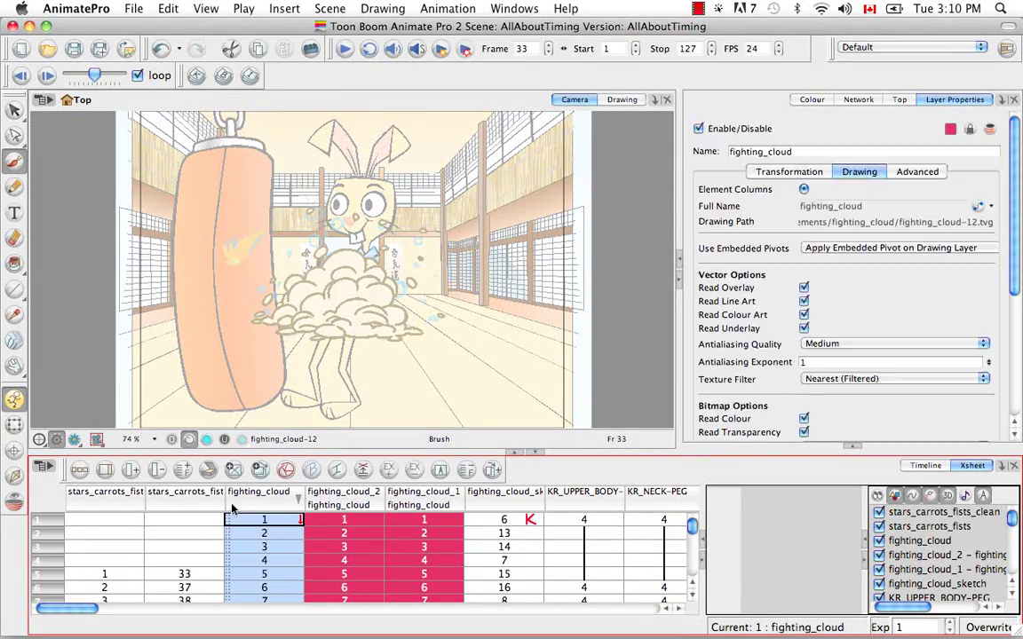
left_click(493, 470)
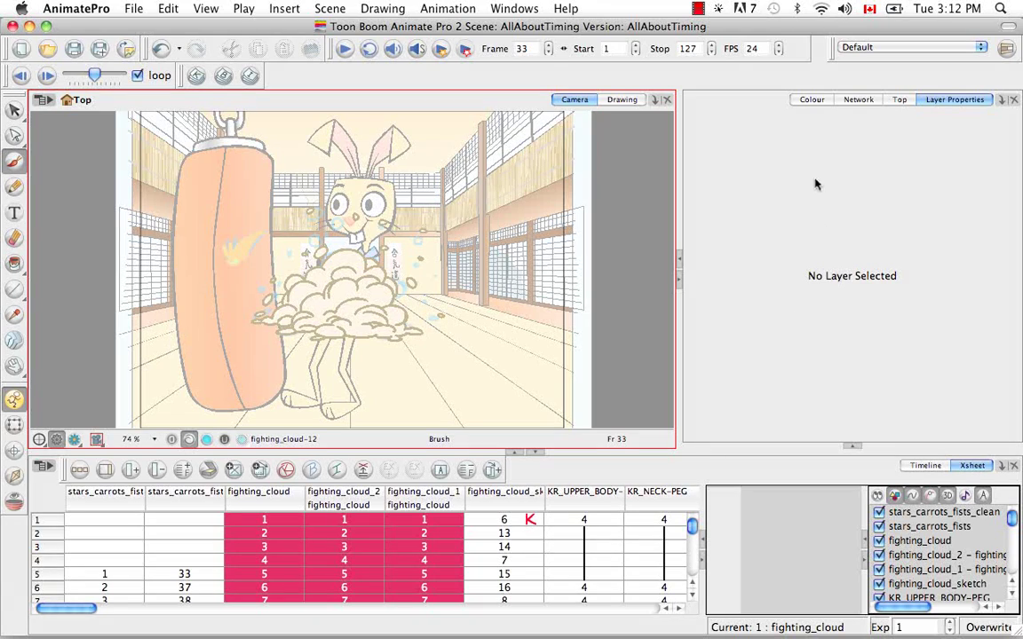
Delete the duplicate layers fighting_cloud_1 and fighting_cloud_2 from the Timeline along with their drawing files and element folders
left_click(925, 465)
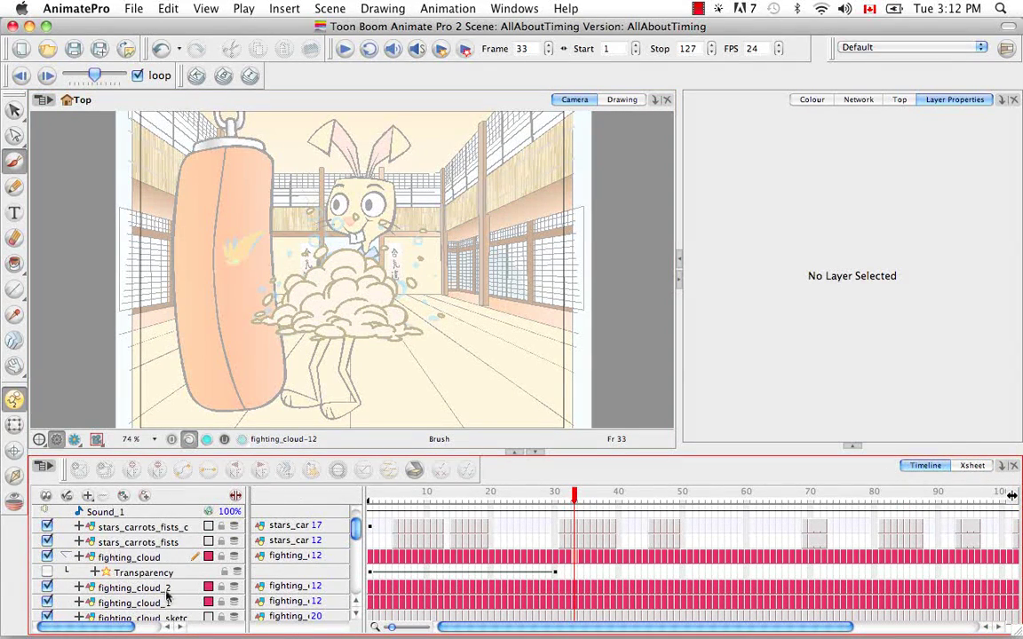
left_click(167, 604)
left_click(103, 496)
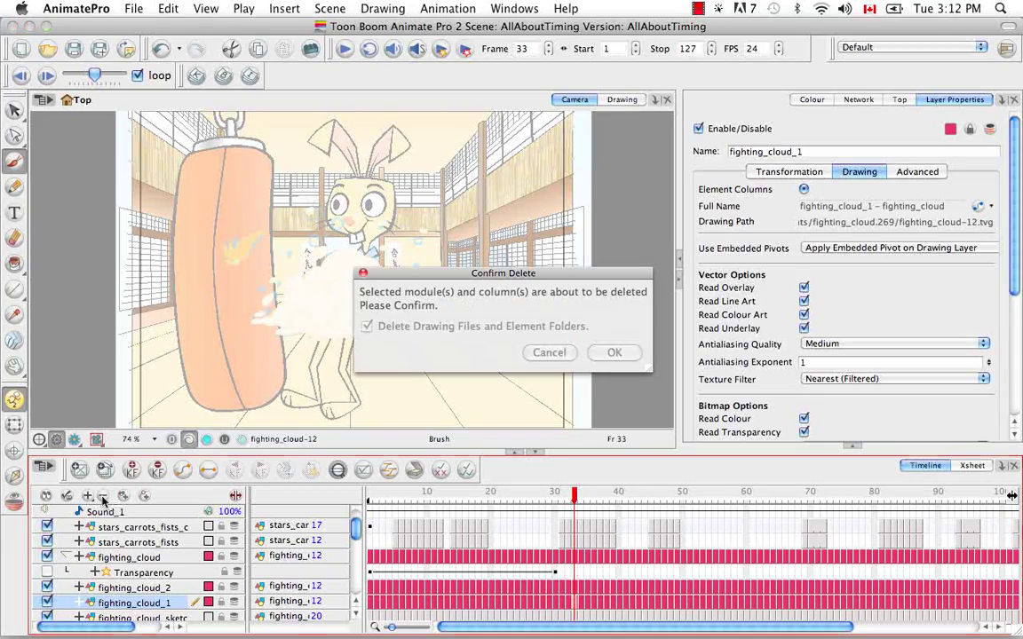
left_click(610, 355)
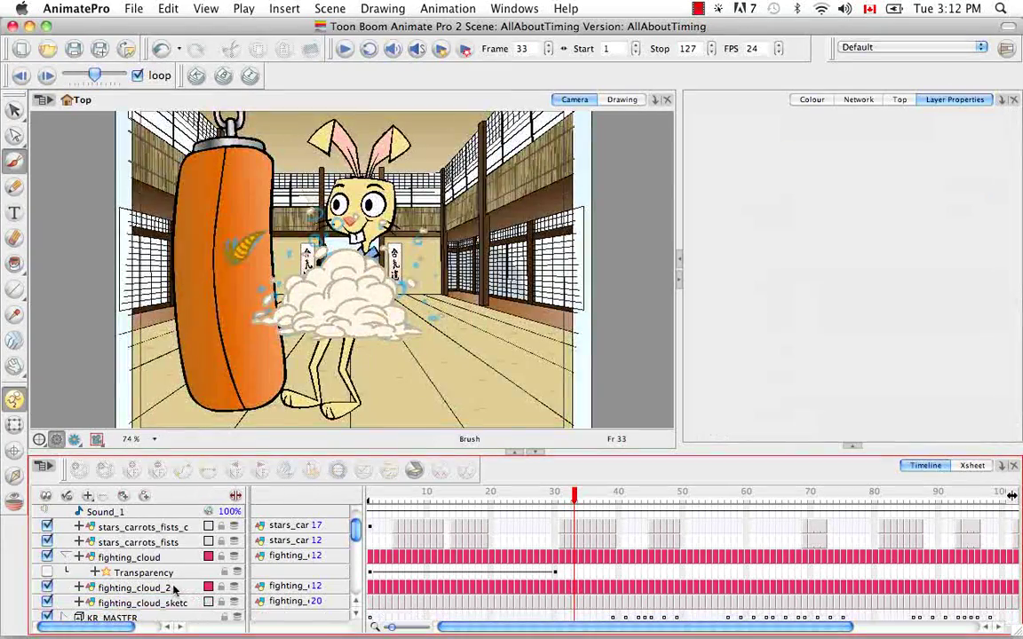
left_click(138, 587)
left_click(103, 497)
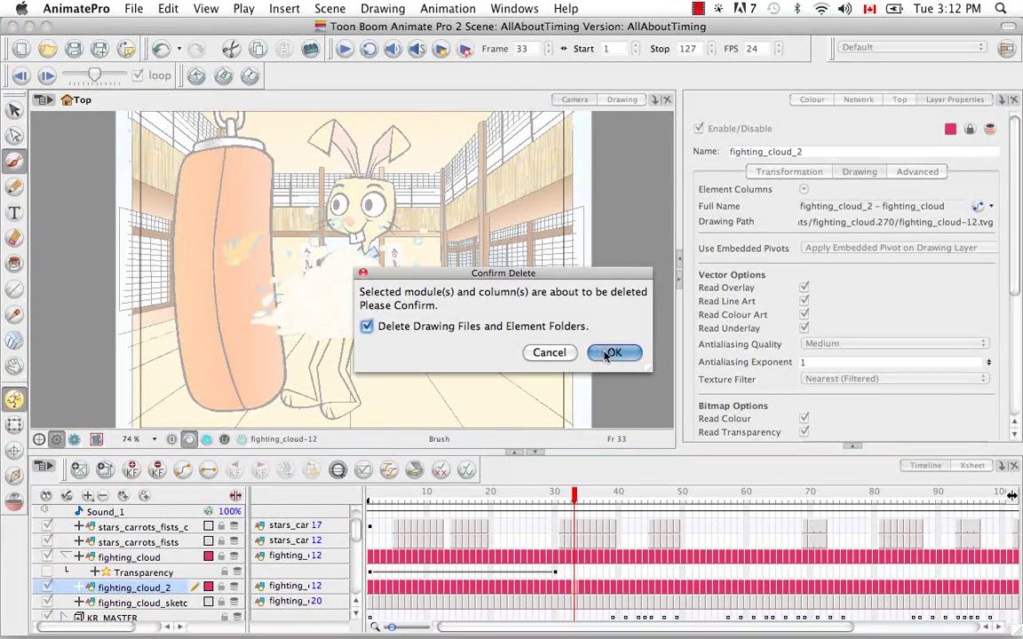
left_click(613, 353)
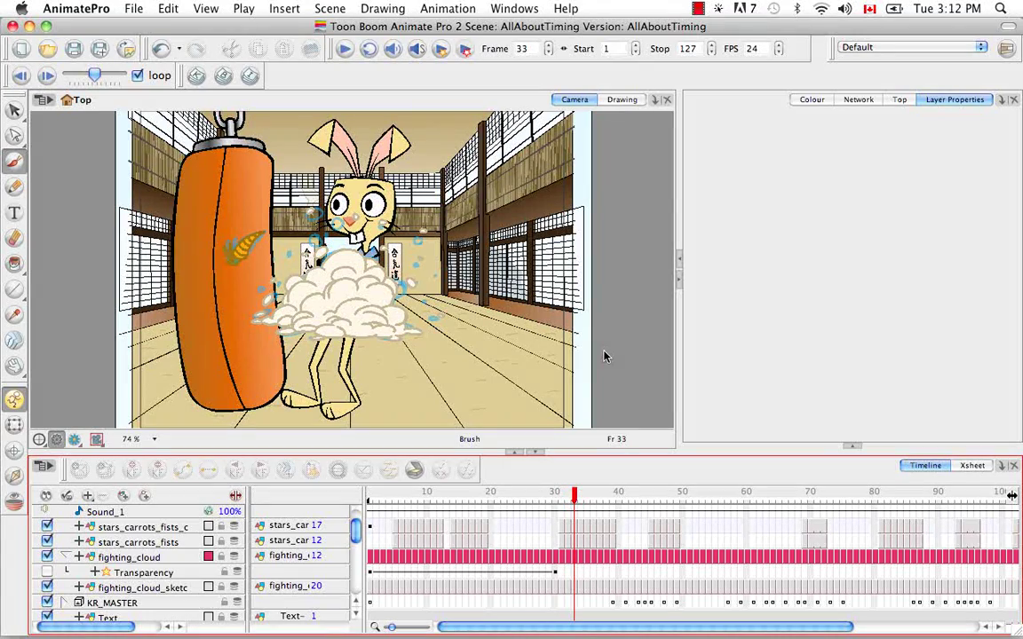
Clone the fighting_cloud layer twice in the Timeline
left_click(154, 558)
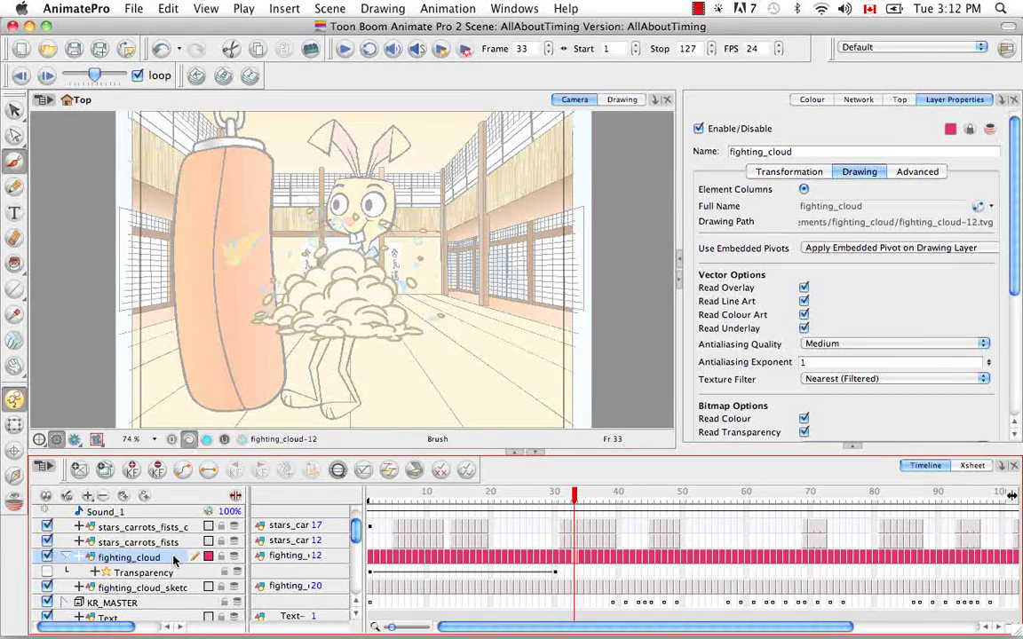
right_click(174, 558)
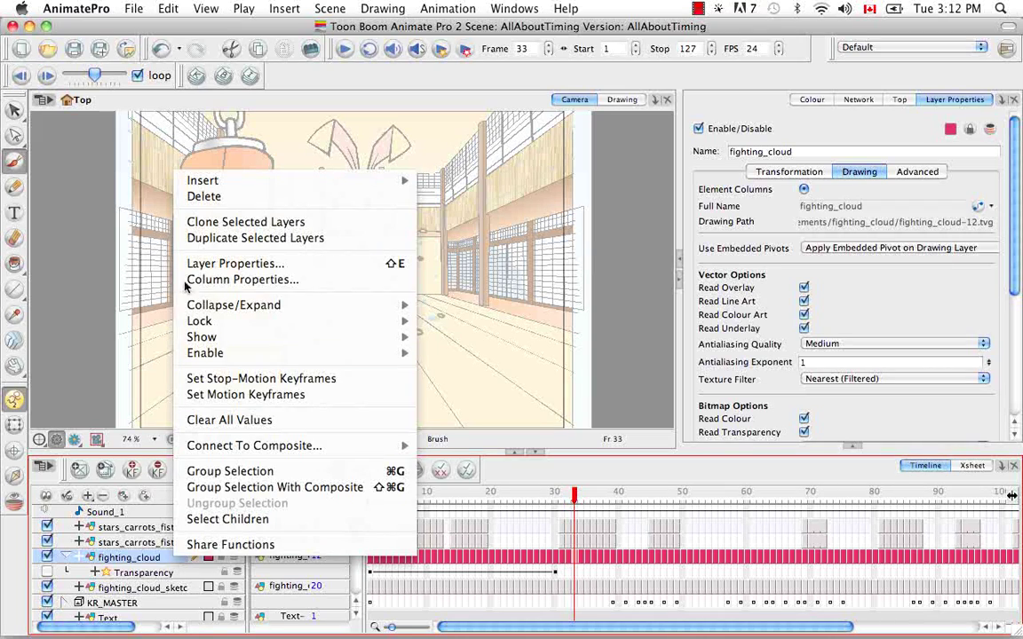
left_click(204, 223)
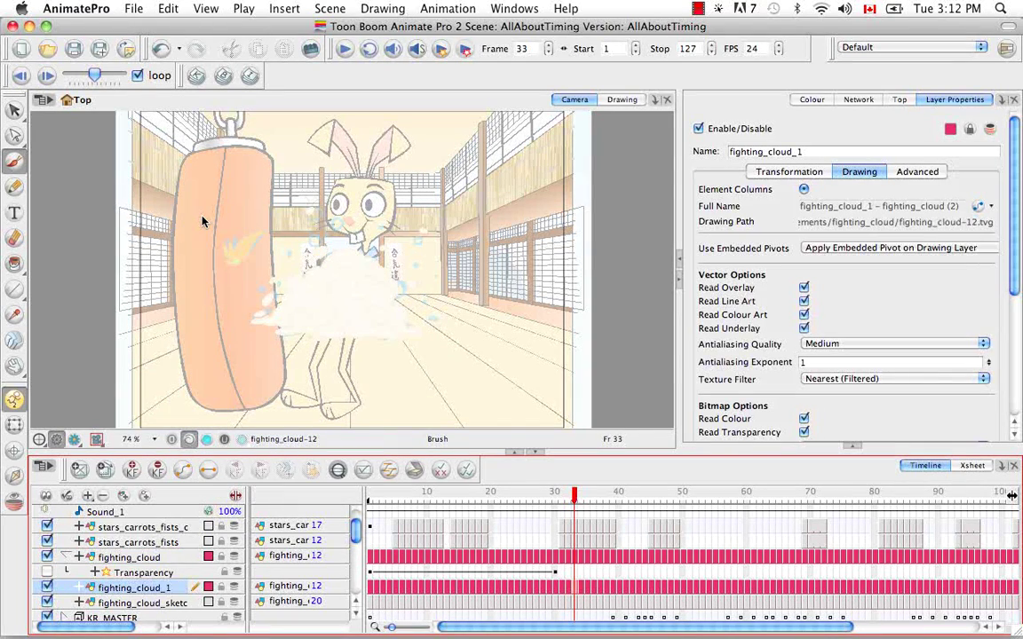
left_click(161, 8)
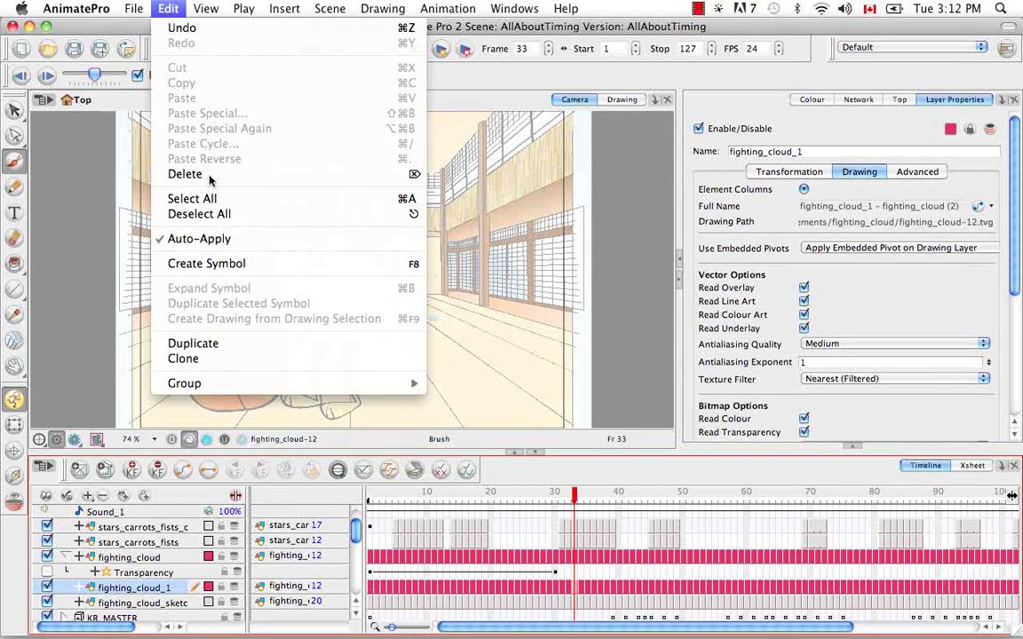
left_click(224, 363)
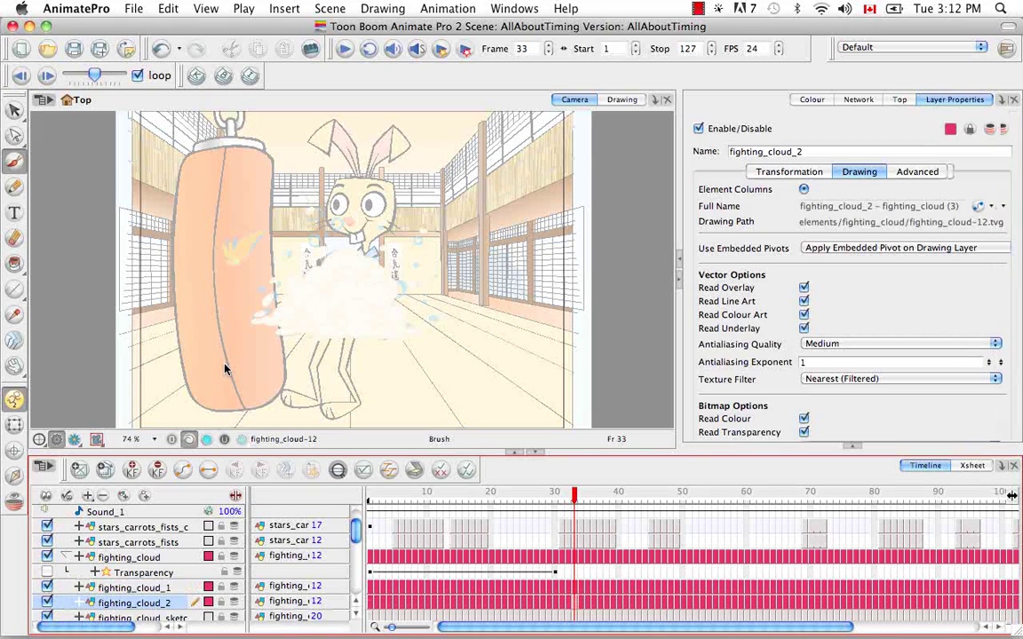
Add the Clone Layer Columns tool to the Xsheet View toolbar and use it to clone the fighting_cloud column
left_click(972, 466)
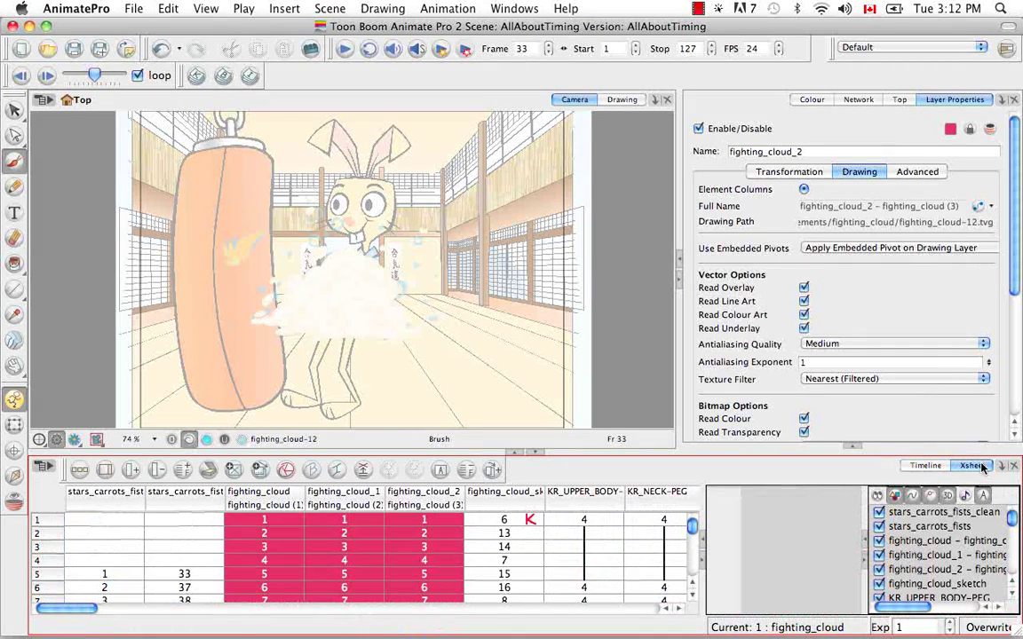
right_click(64, 469)
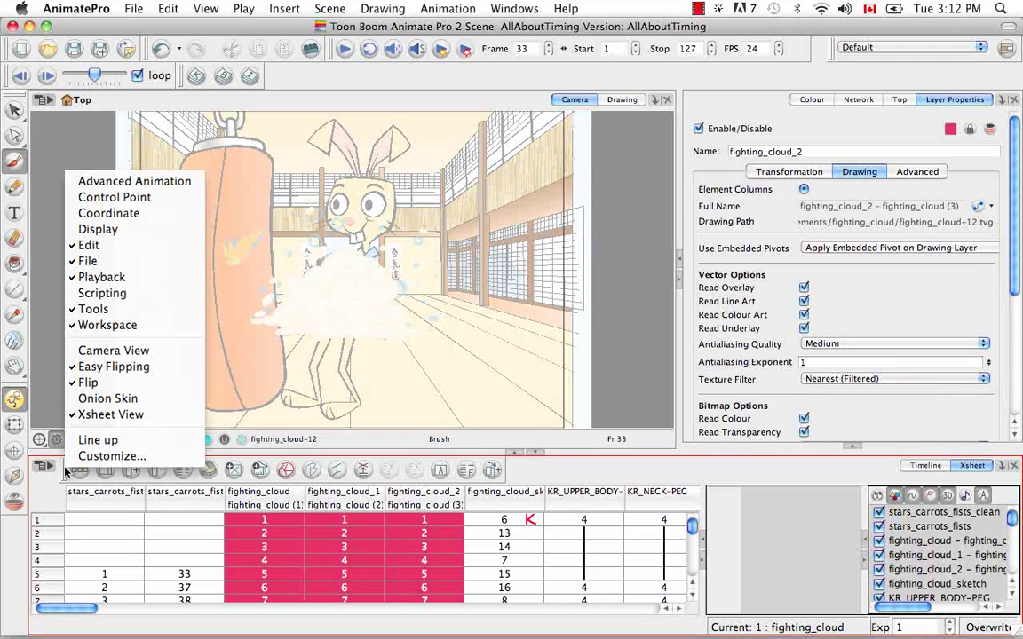
left_click(106, 455)
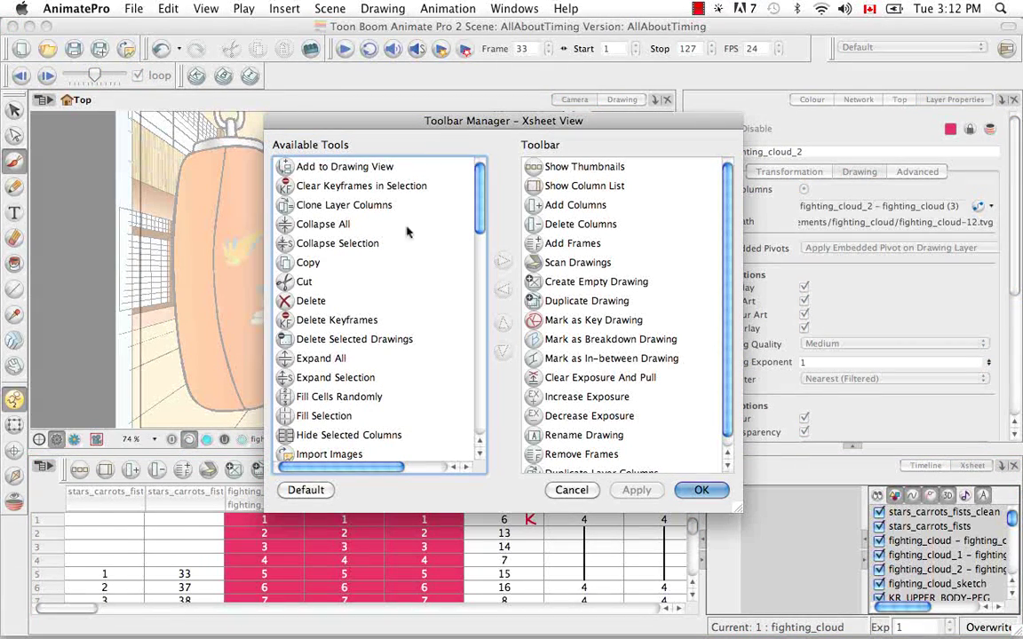
left_click(332, 206)
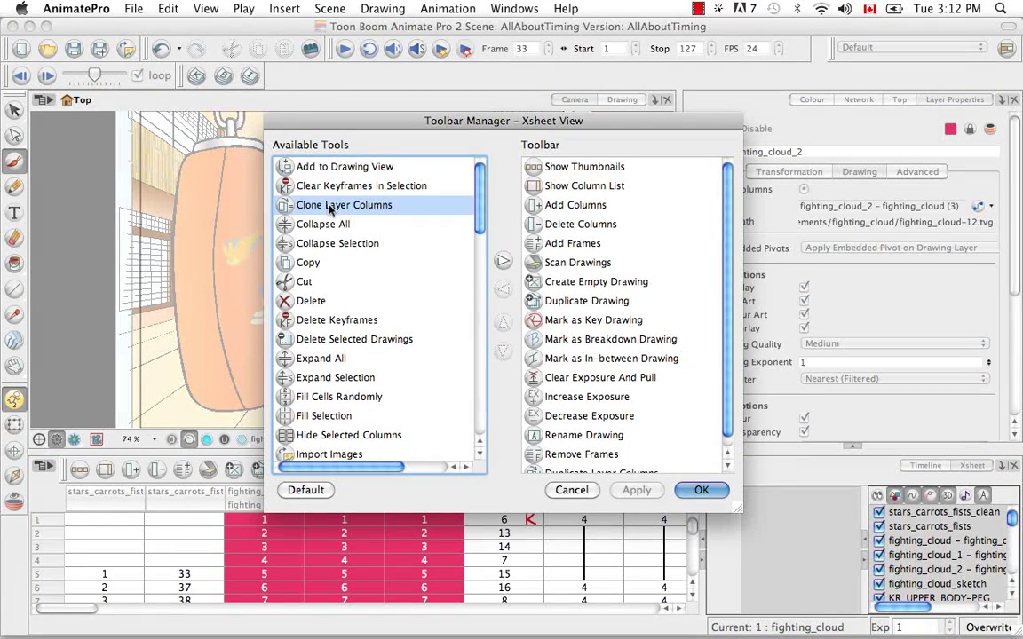
left_click(503, 261)
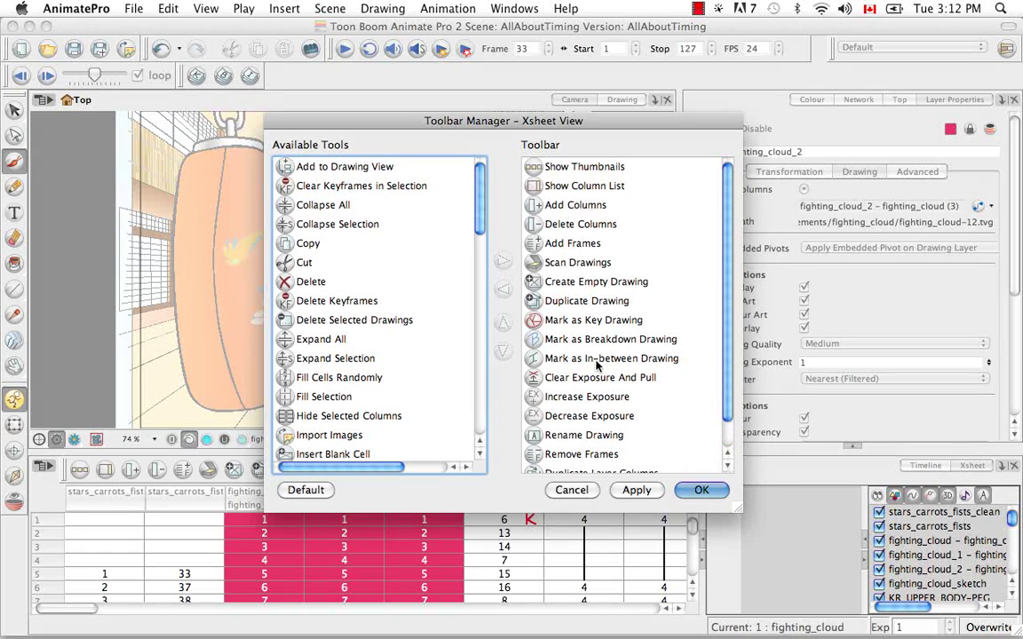
left_click(694, 491)
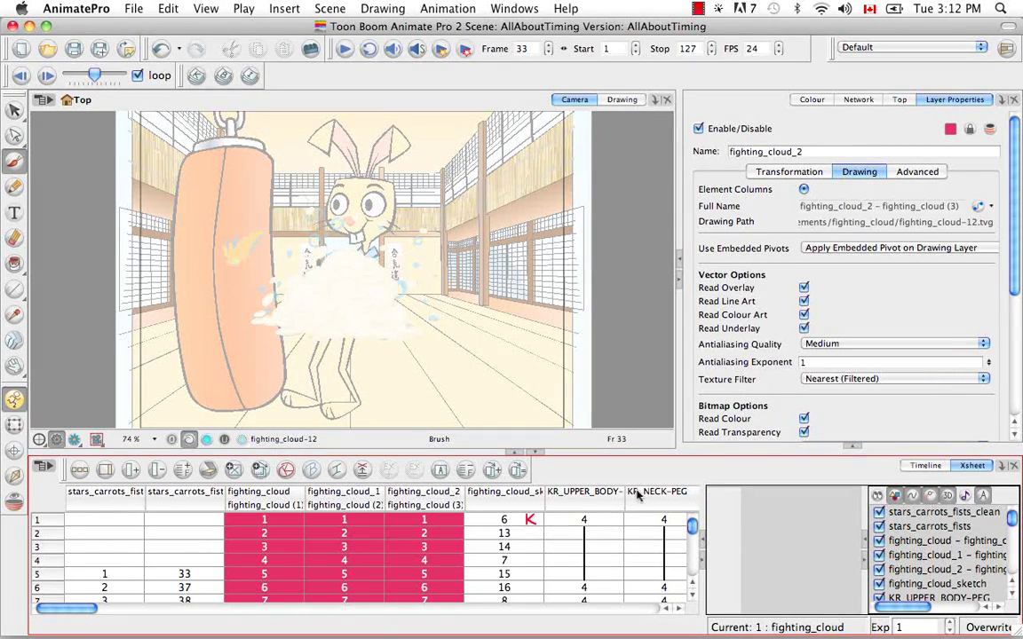
left_click(241, 491)
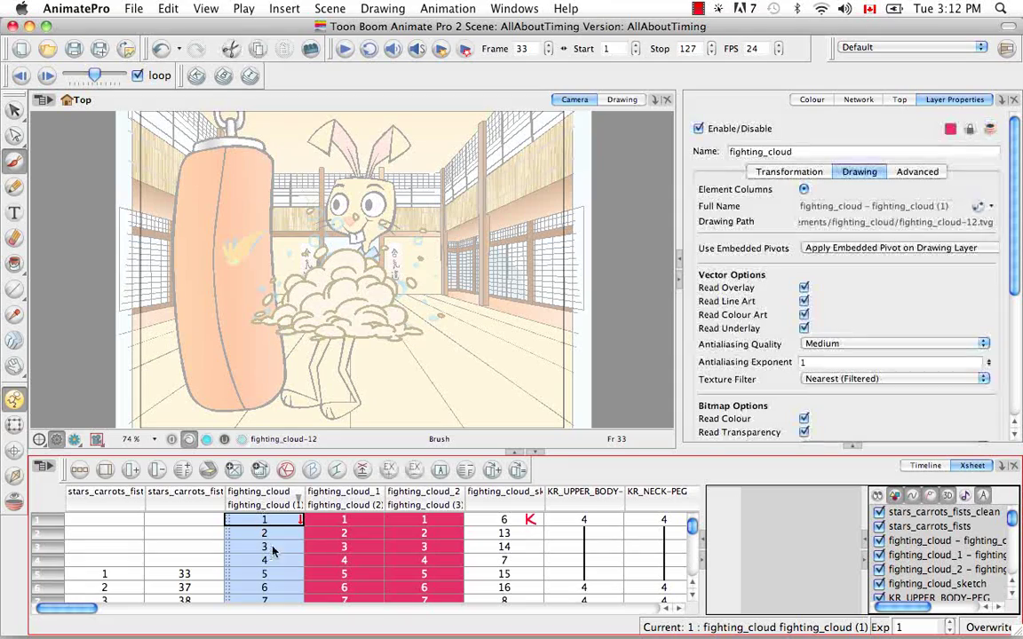
left_click(519, 472)
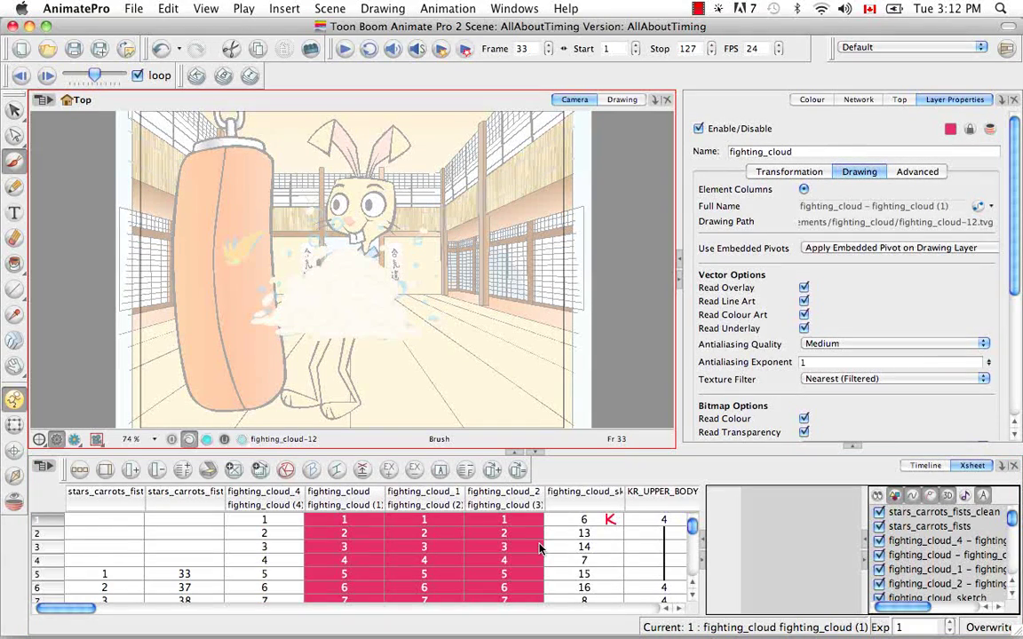
Delete the cloned layers fighting_cloud_2, fighting_cloud_1 and fighting_cloud_4 from the Timeline
left_click(925, 465)
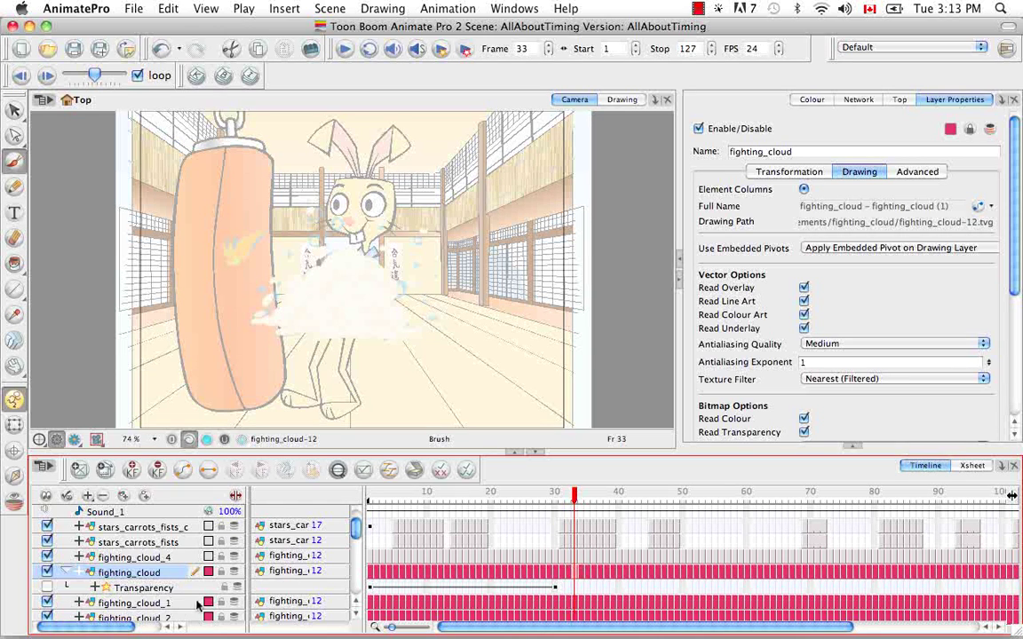
left_click_drag(355, 529, 356, 540)
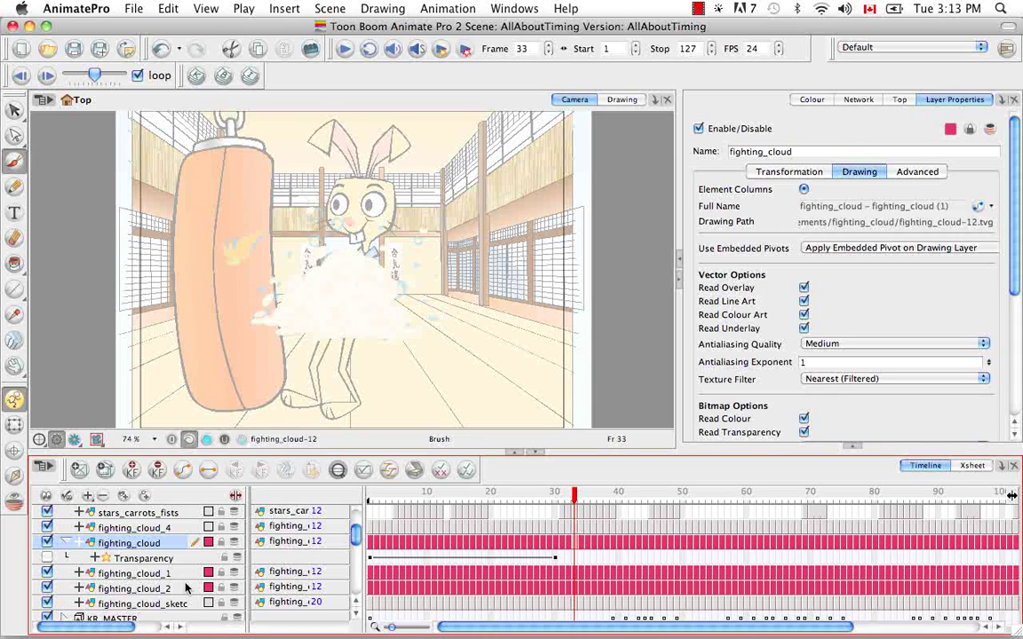
left_click(142, 588)
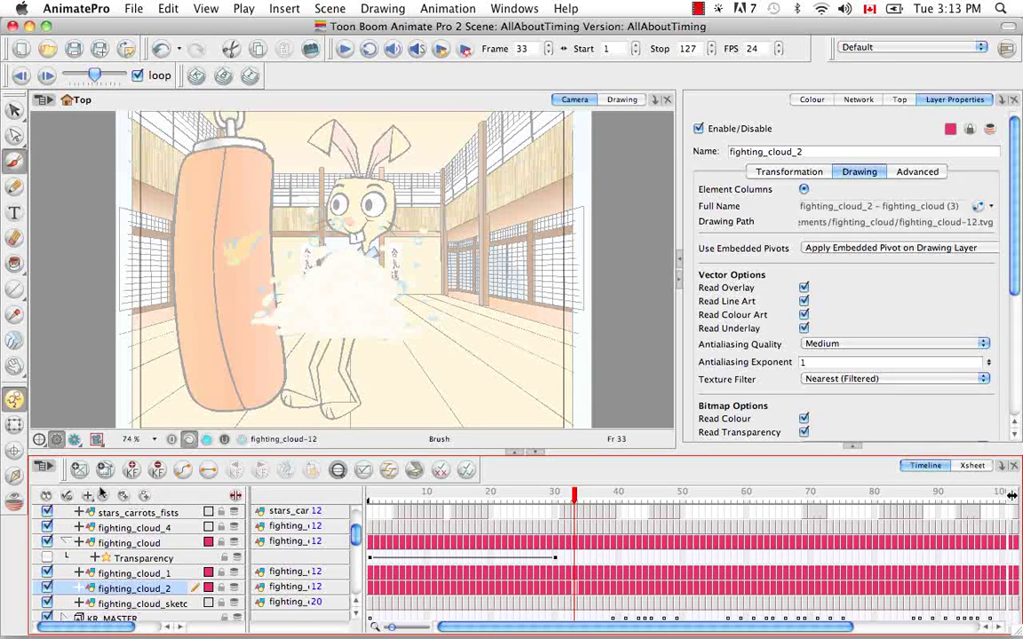
left_click(103, 495)
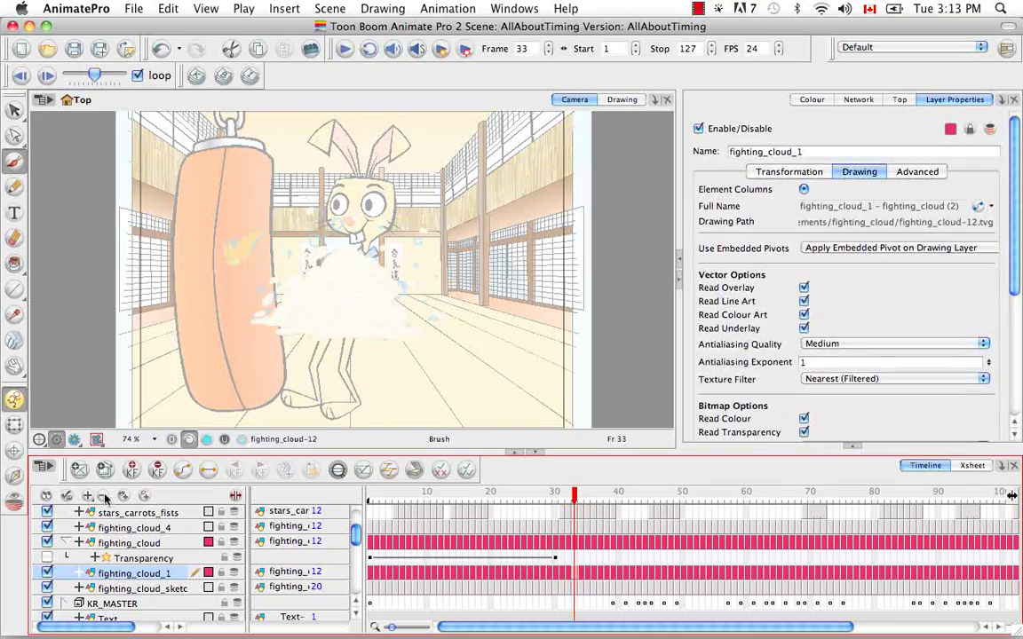
left_click(104, 497)
left_click(104, 496)
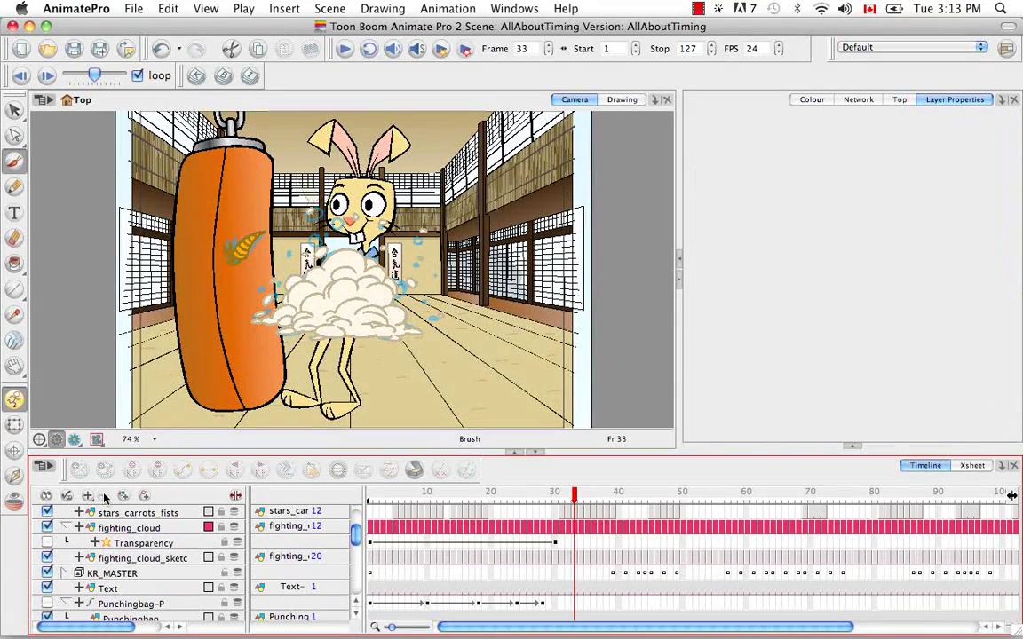
Set the fighting_cloud_sketch layer's track colour to a yellow-green in the Timeline
left_click(191, 533)
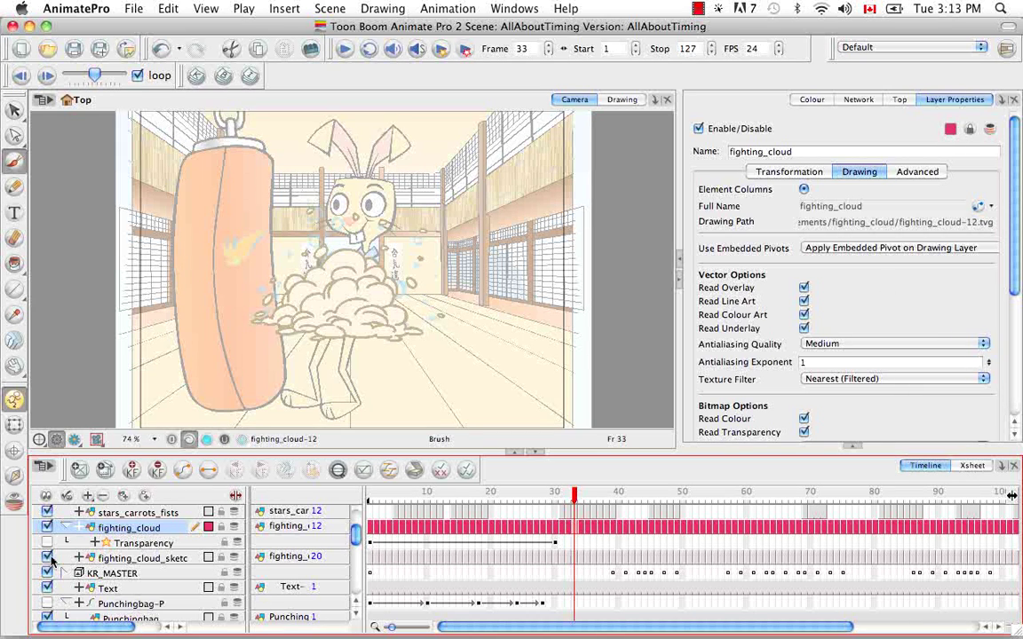
left_click(211, 558)
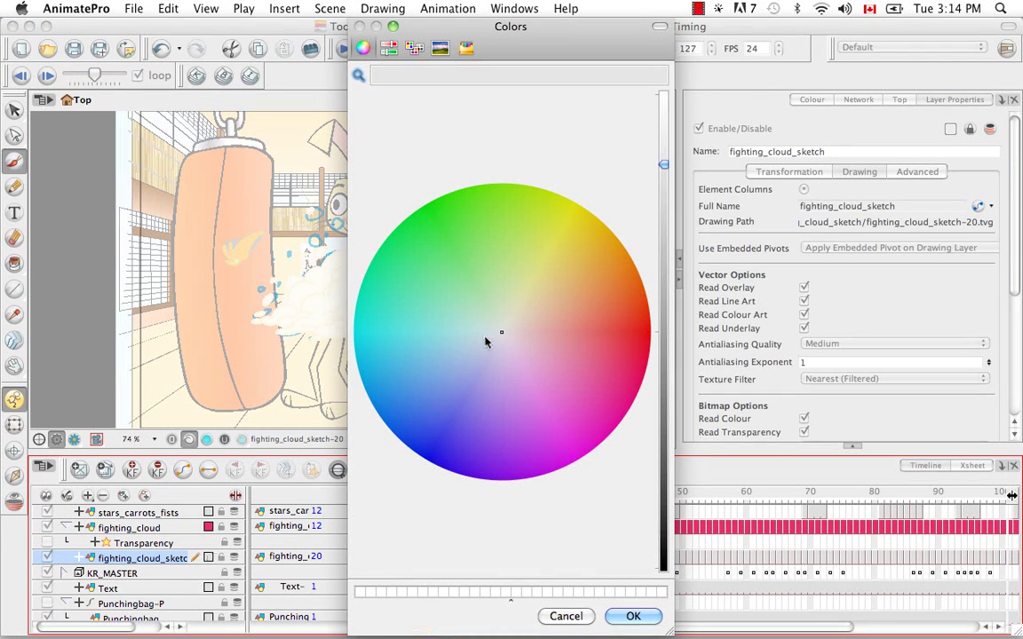
left_click_drag(503, 333, 538, 268)
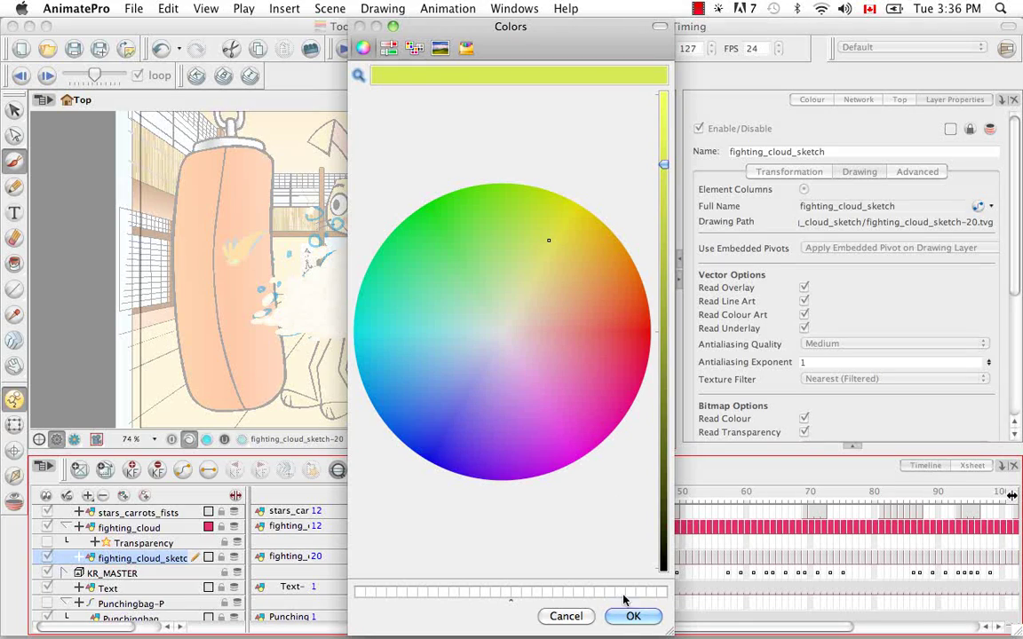
left_click(632, 624)
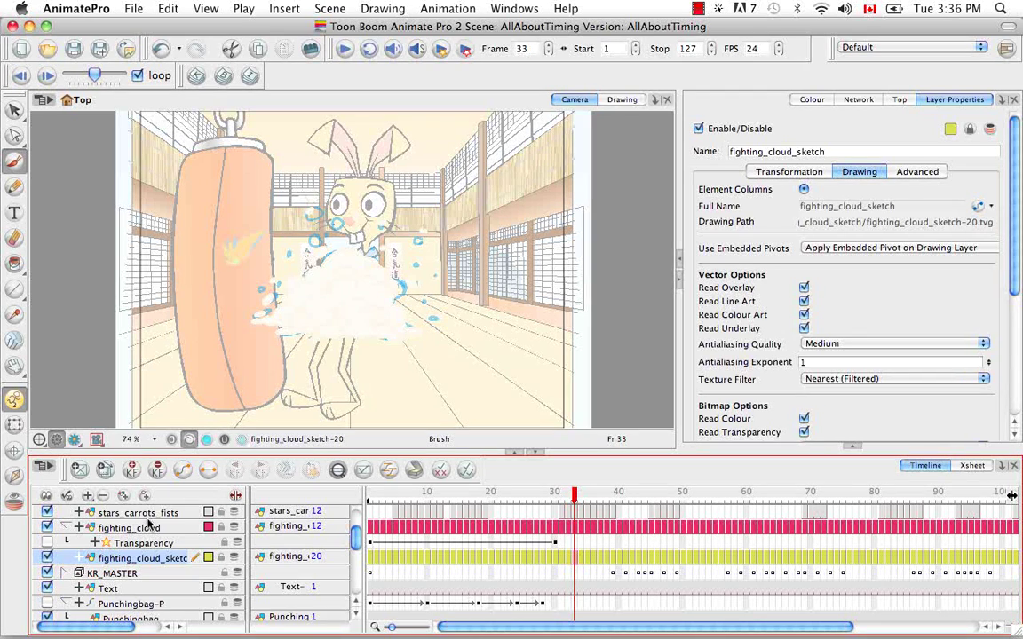
Add the Change Track Colour and Default Track Colour tools to the Timeline View toolbar
right_click(63, 475)
left_click(84, 472)
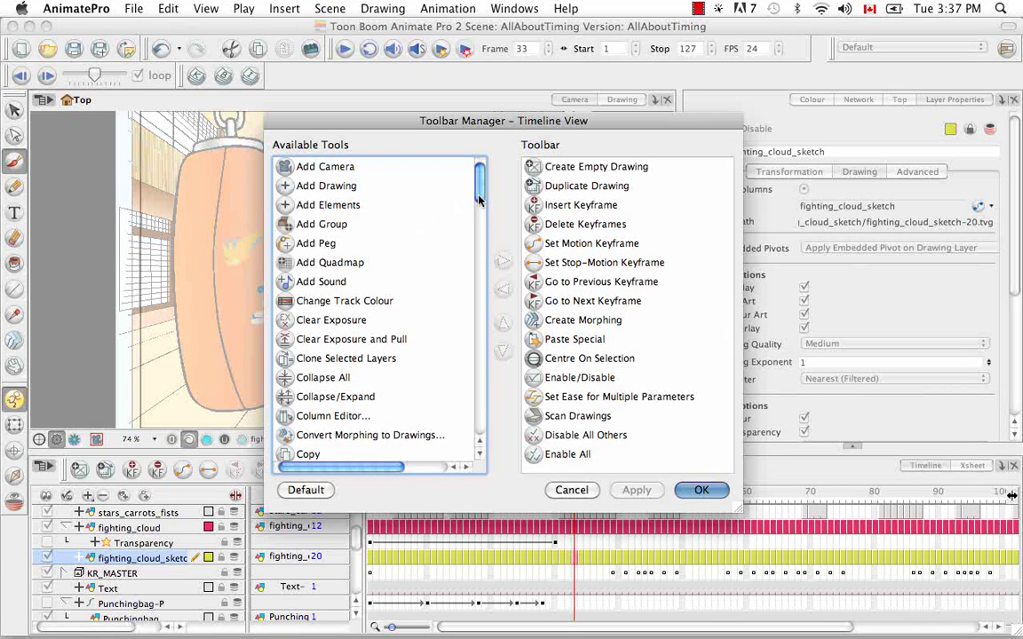
left_click(320, 303)
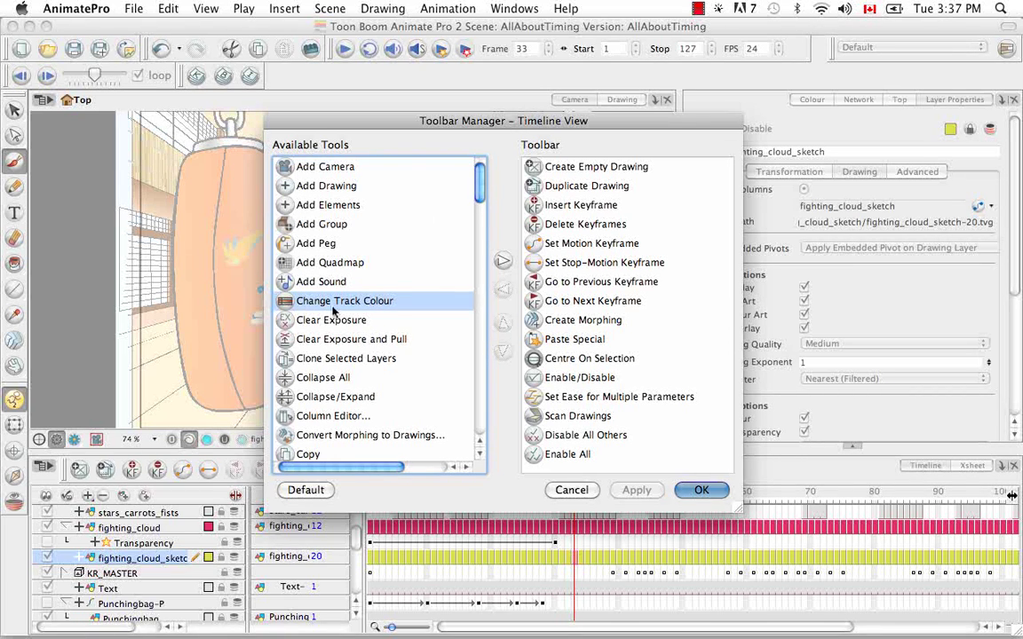
left_click(503, 262)
left_click_drag(479, 178, 480, 233)
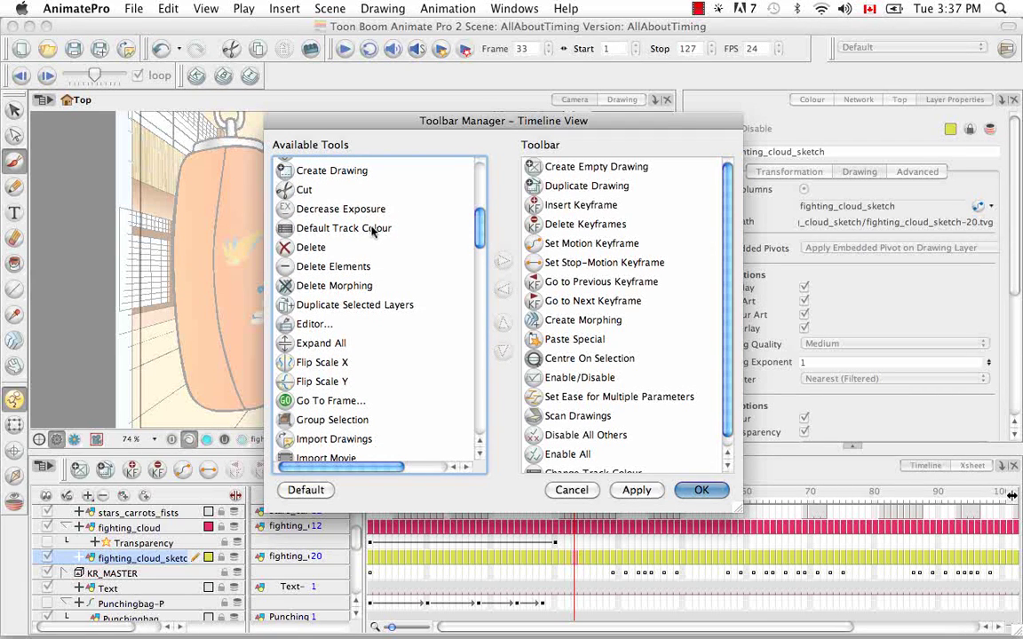
left_click(375, 230)
left_click(504, 264)
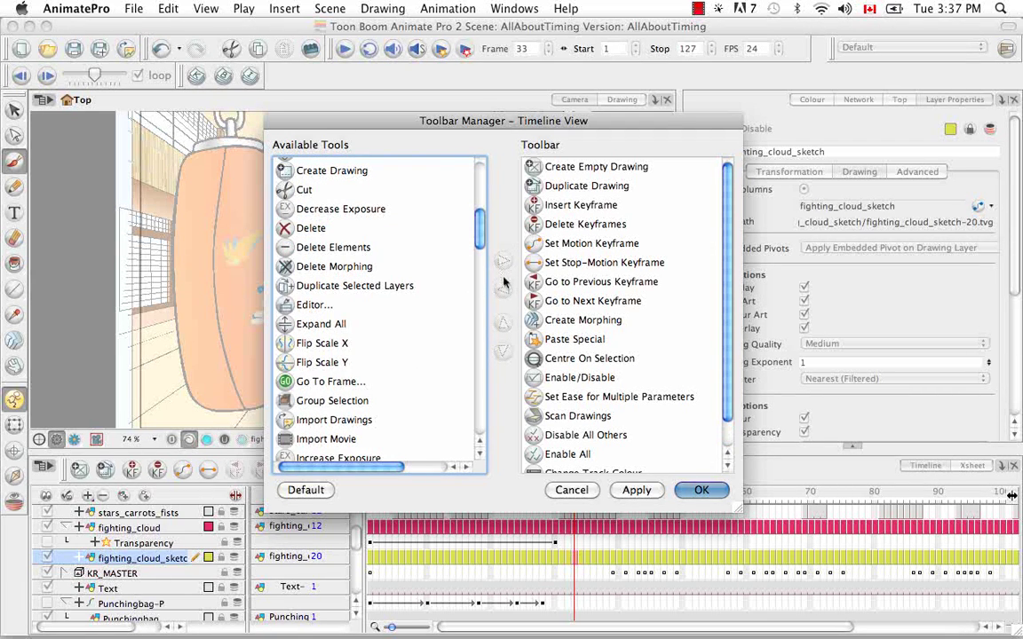
left_click(704, 490)
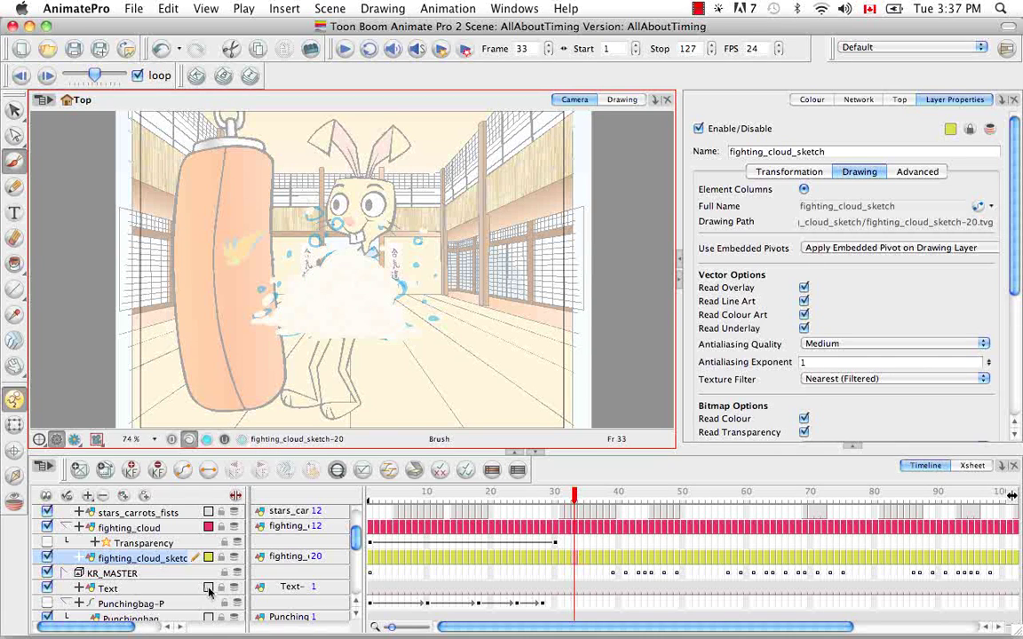
Reset the fighting_cloud_sketch and fighting_cloud layers to the default track colour
left_click(519, 470)
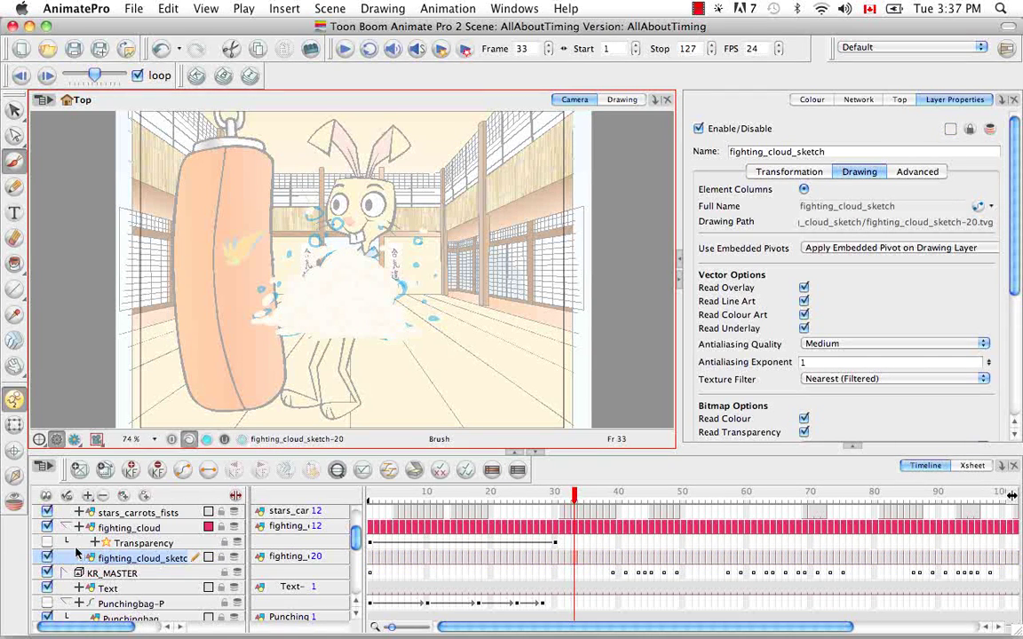
left_click(130, 528)
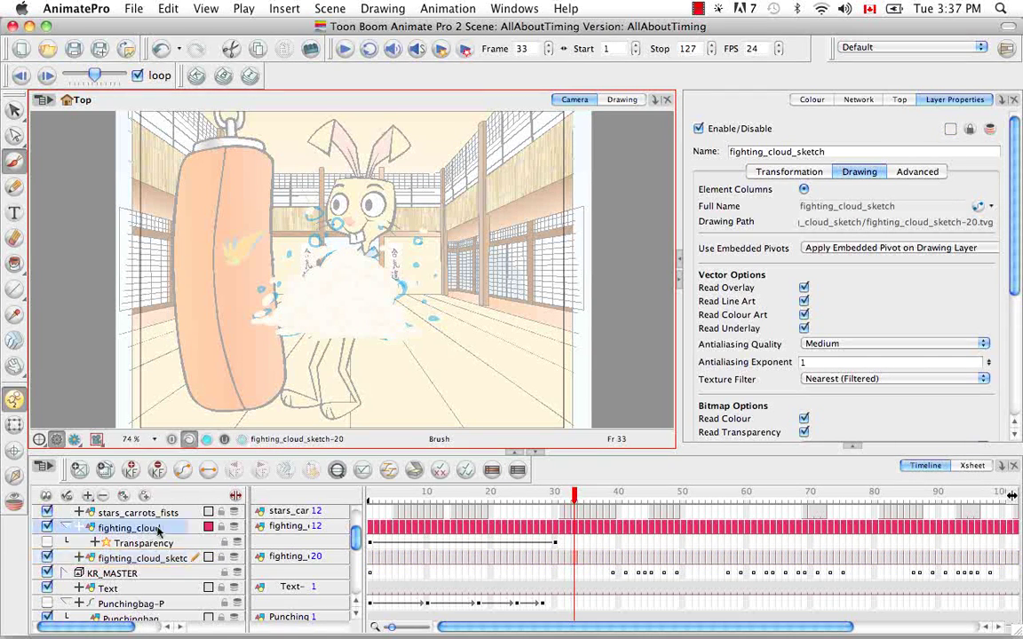
left_click(519, 470)
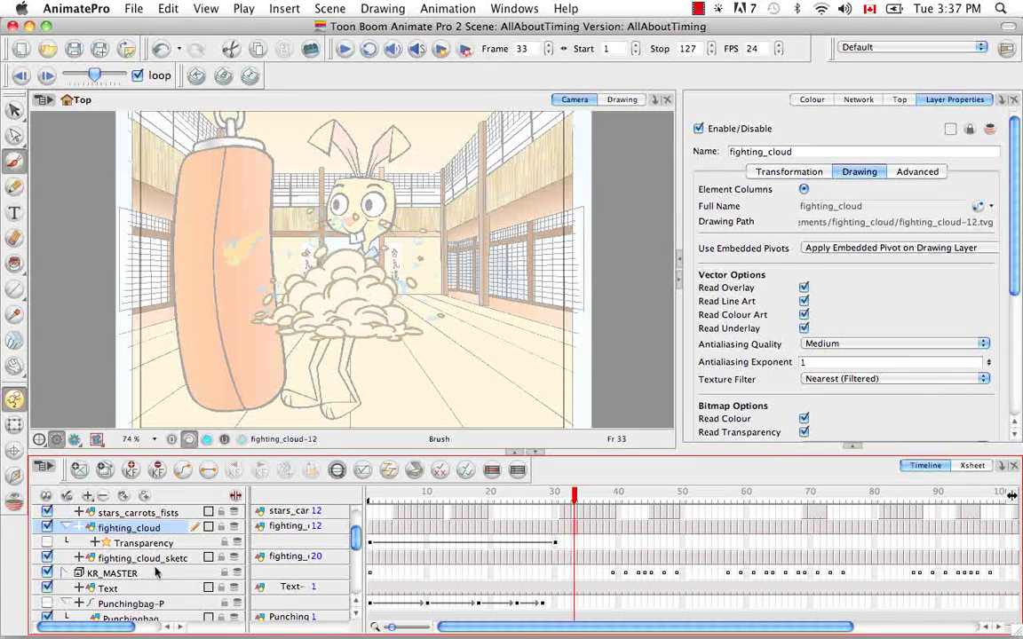
Show the Xsheet and set the fighting_cloud column's colour to a bright yellow through its layer properties
left_click(972, 465)
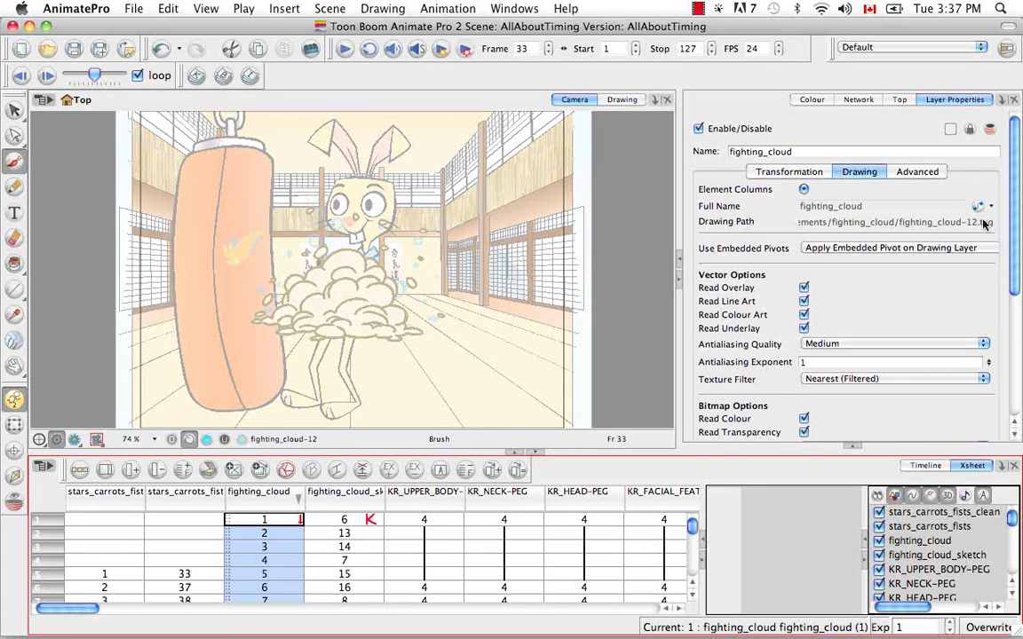
left_click(952, 130)
left_click(554, 225)
left_click_drag(663, 567, 665, 122)
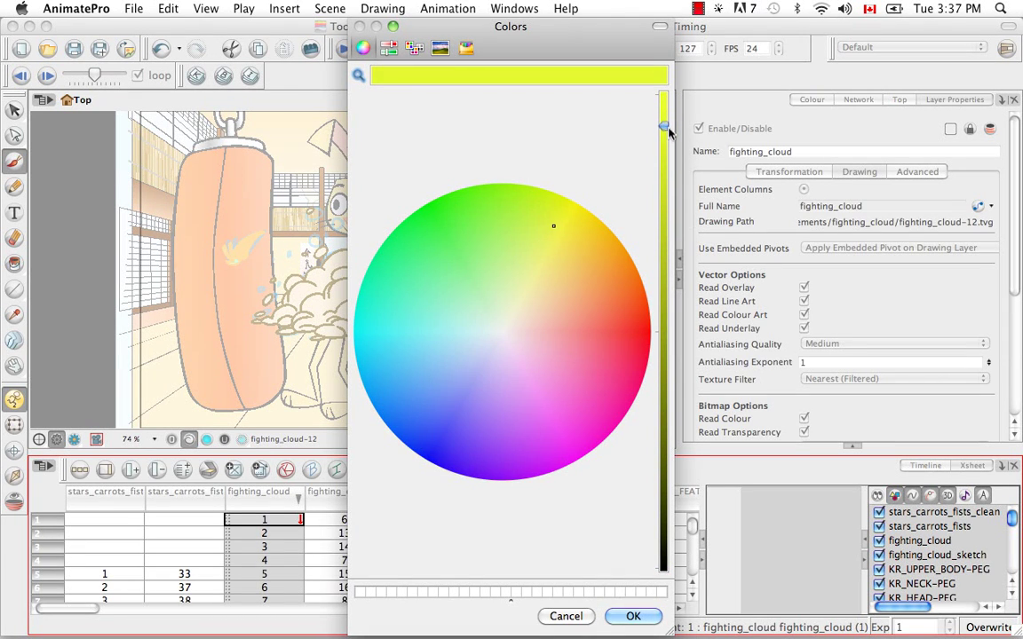
left_click(634, 616)
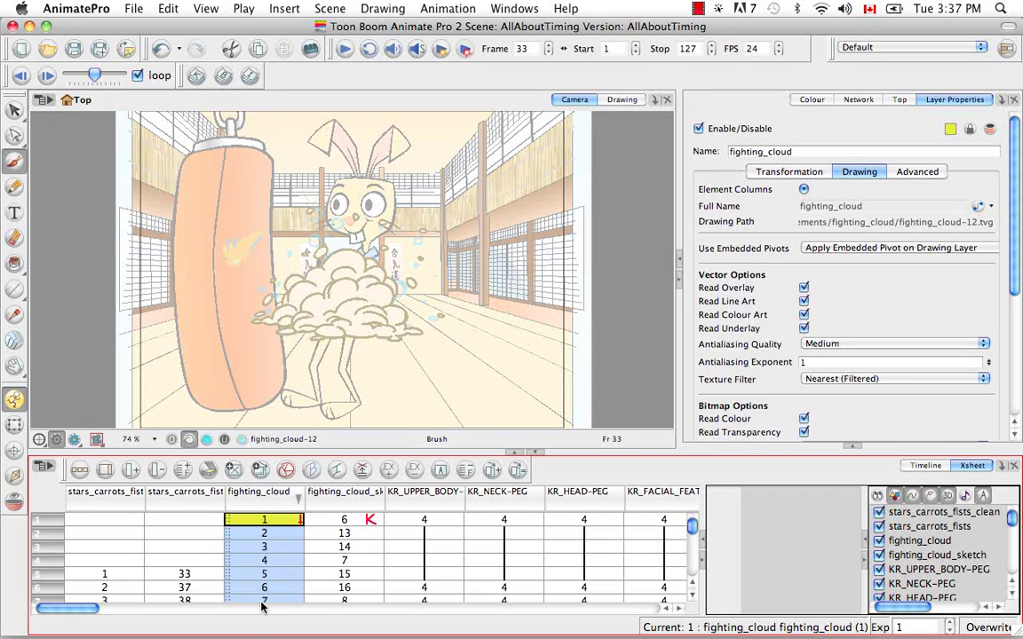
Change the colour of the fighting_cloud_sketch column in the Xsheet to a bright magenta
left_click(354, 509)
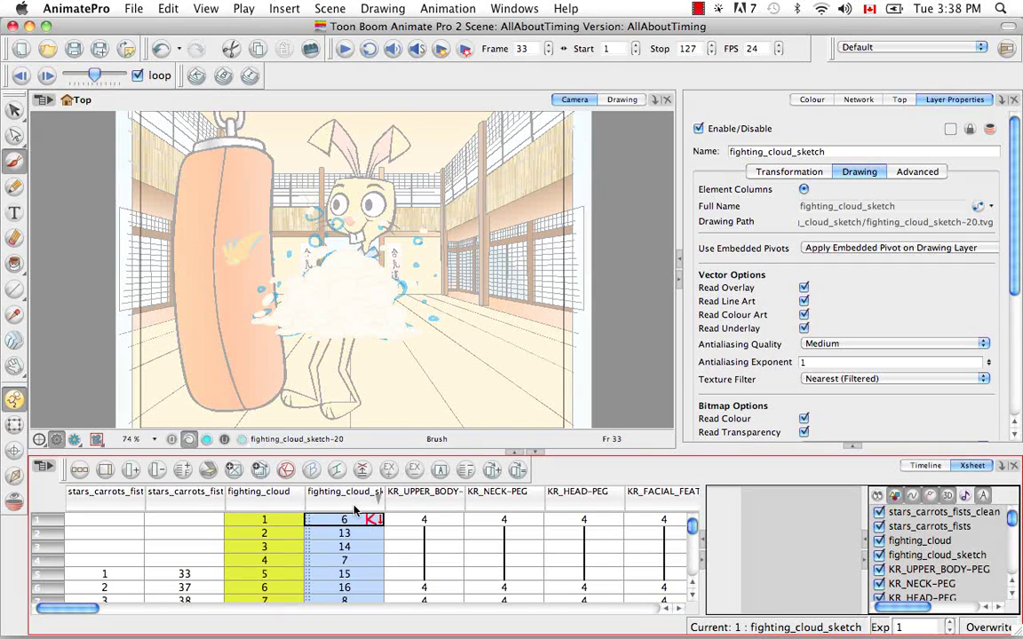
right_click(354, 507)
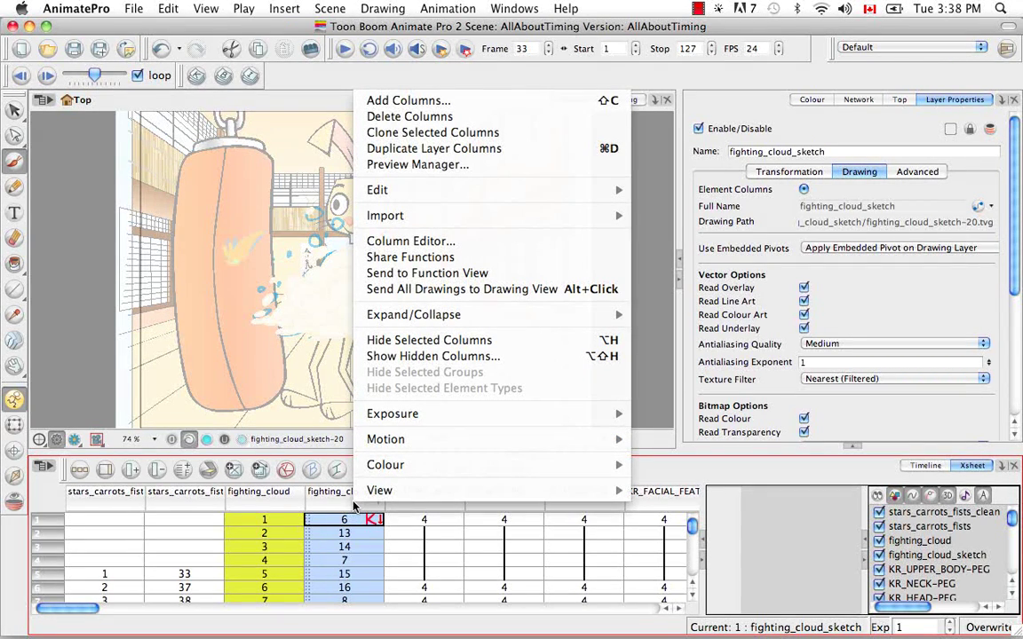
mouse_move(387, 467)
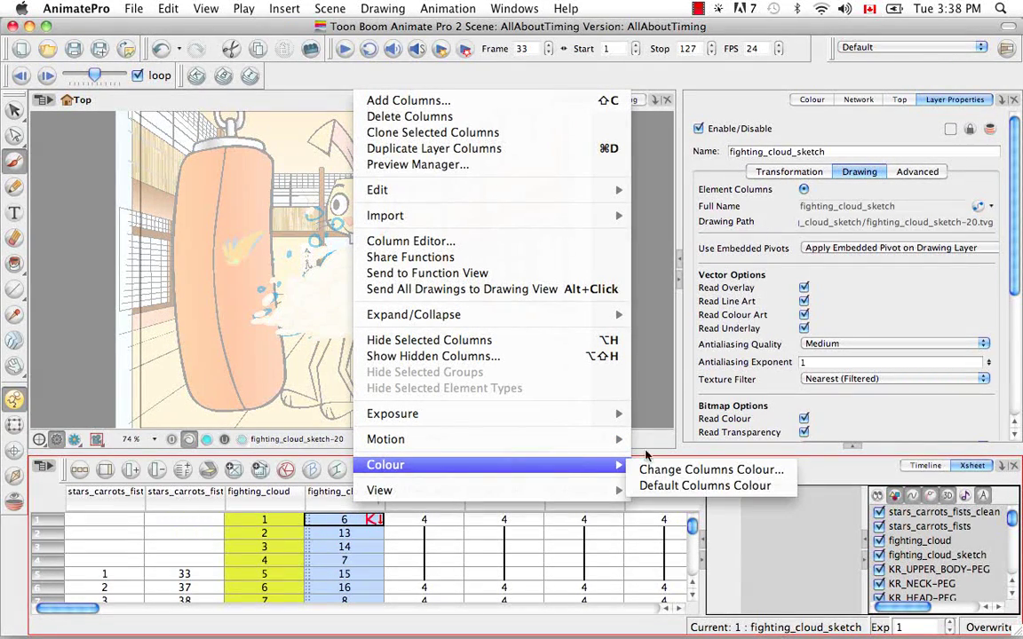
left_click(703, 470)
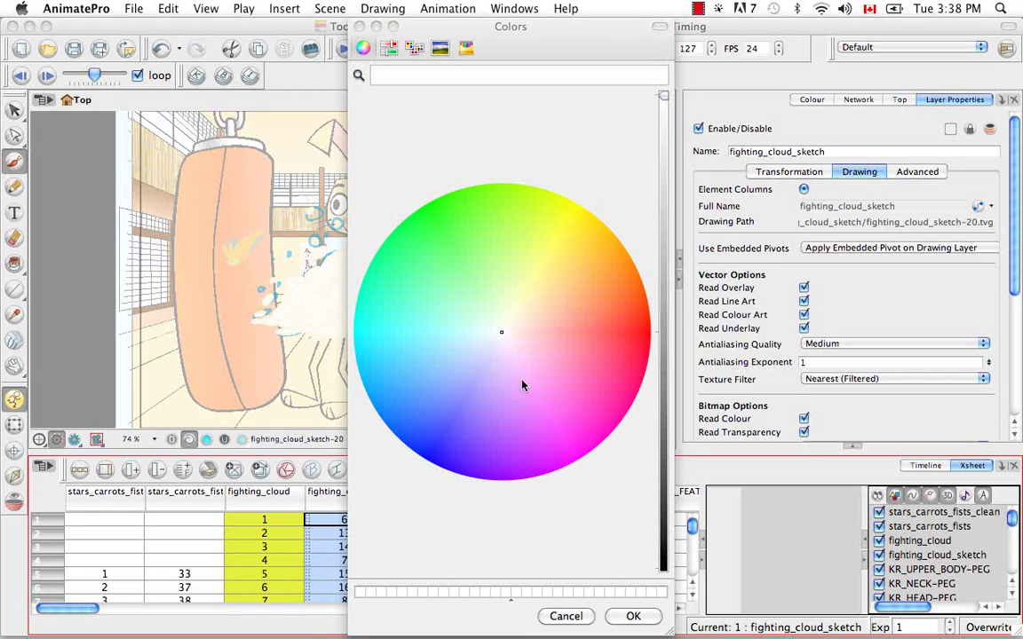
left_click(557, 449)
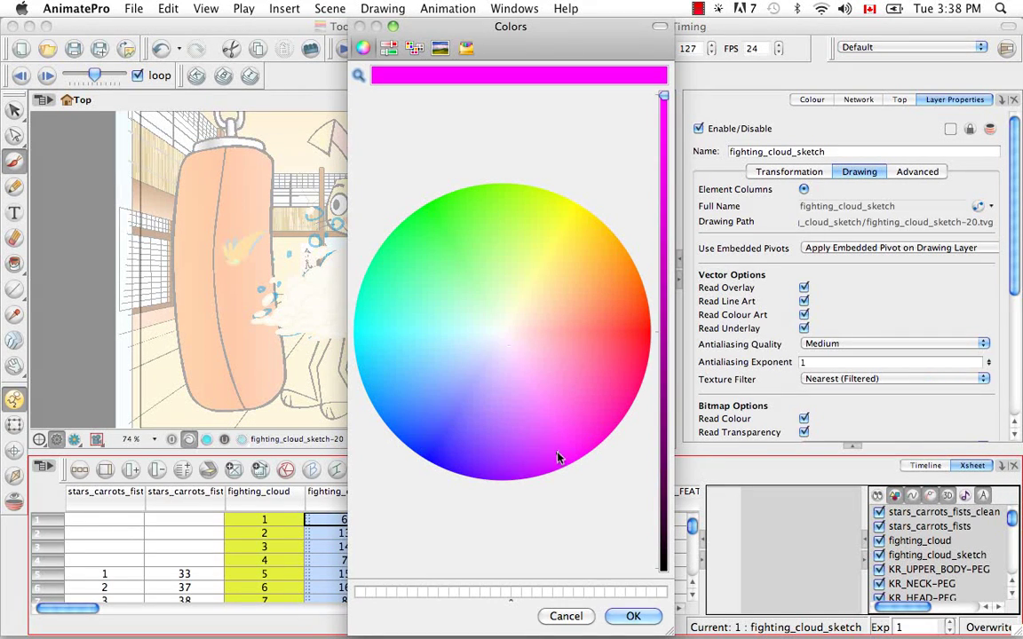
left_click(638, 614)
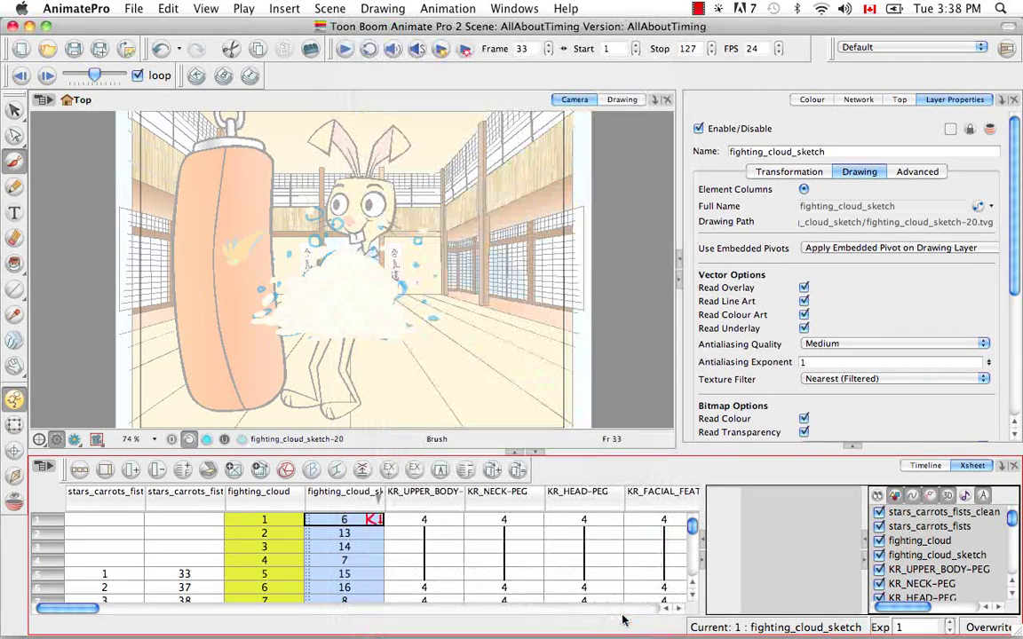
left_click(412, 517)
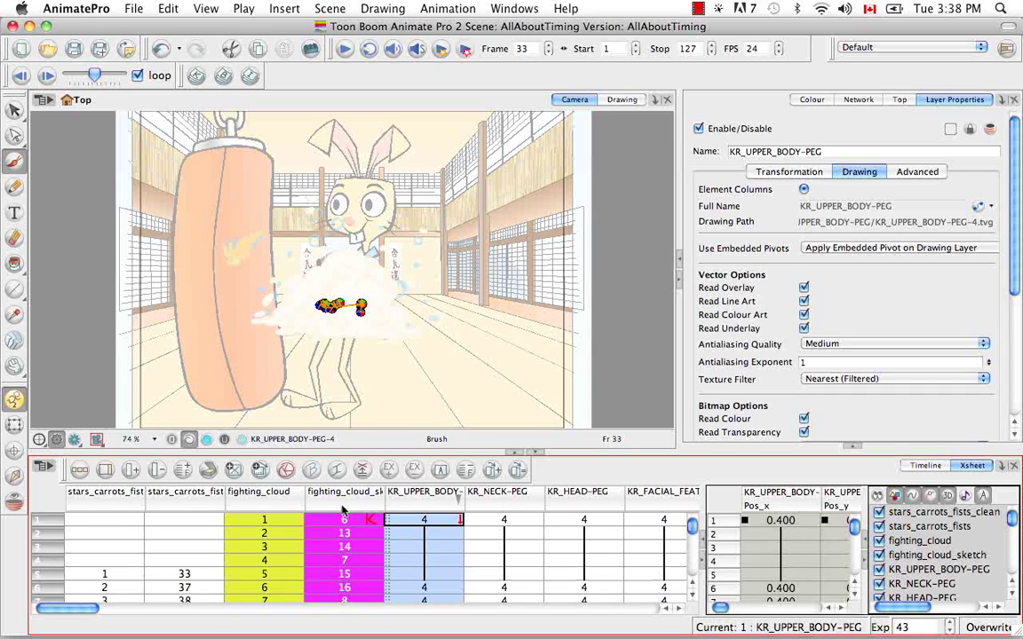
Reset the fighting_cloud and fighting_cloud_sketch columns together to the default column colour, and switch back to the Timeline
left_click(339, 502)
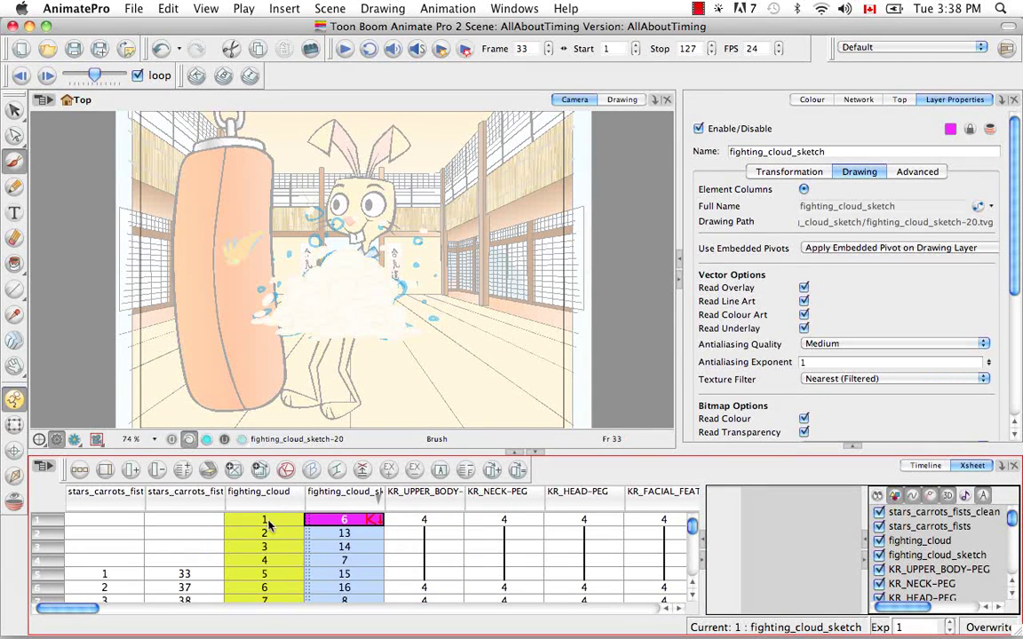
left_click(269, 519)
left_click(336, 504, "shift")
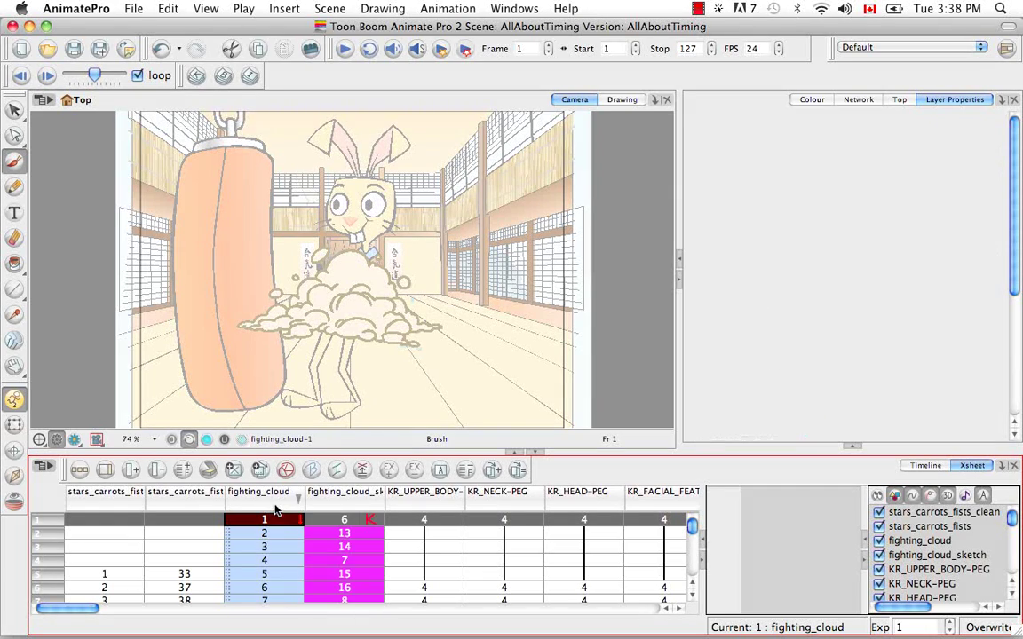
right_click(336, 504)
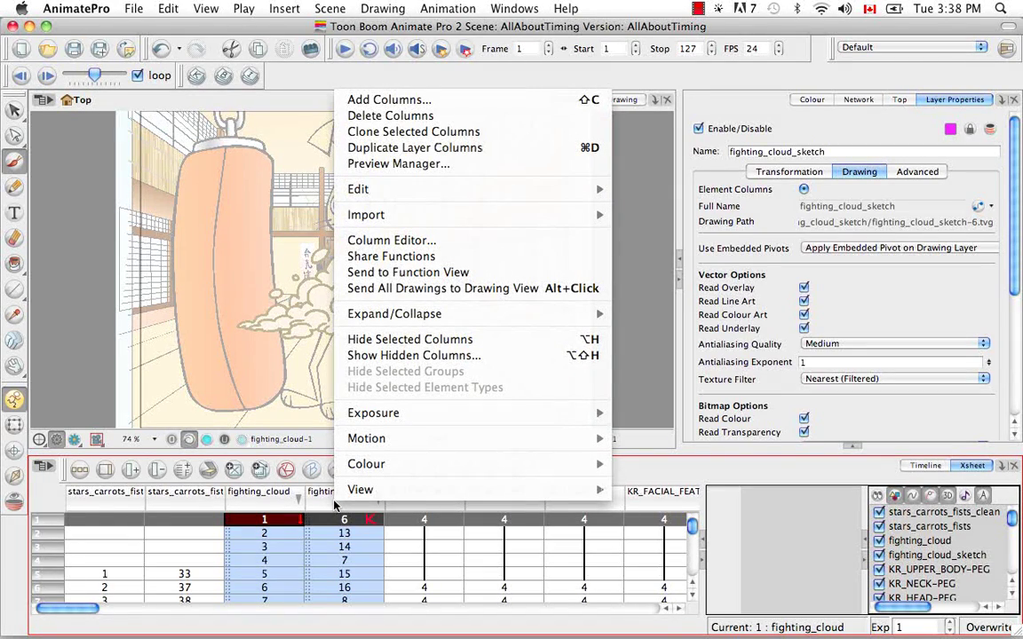
mouse_move(366, 464)
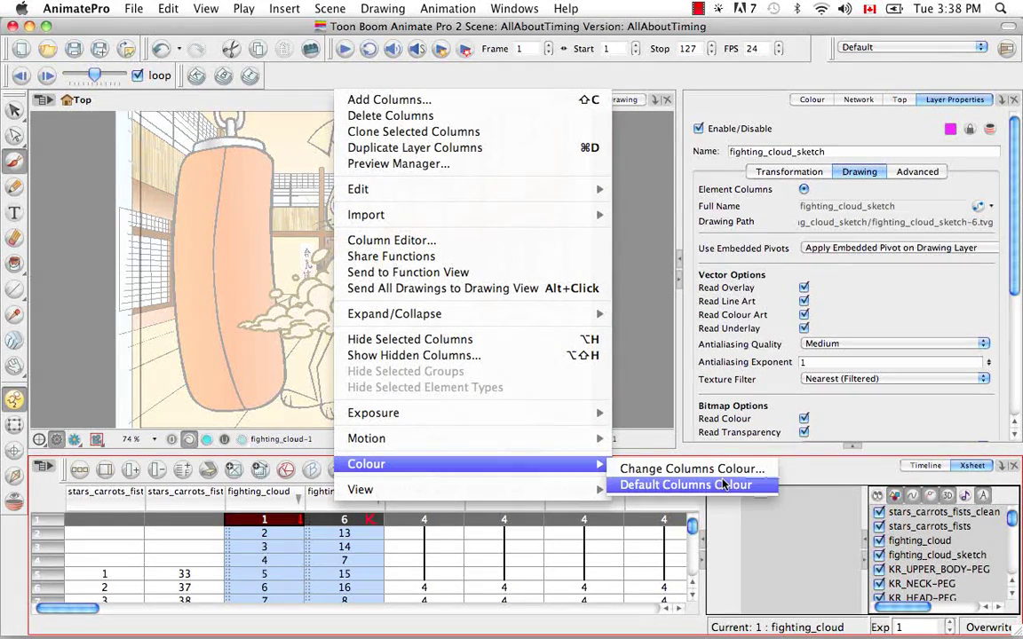
left_click(737, 485)
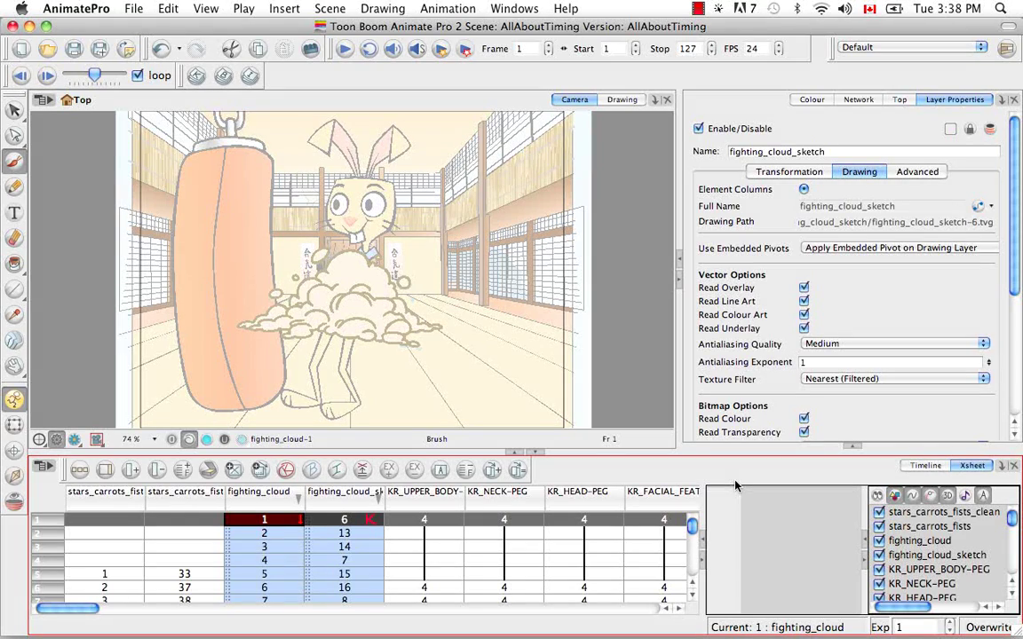
left_click(424, 533)
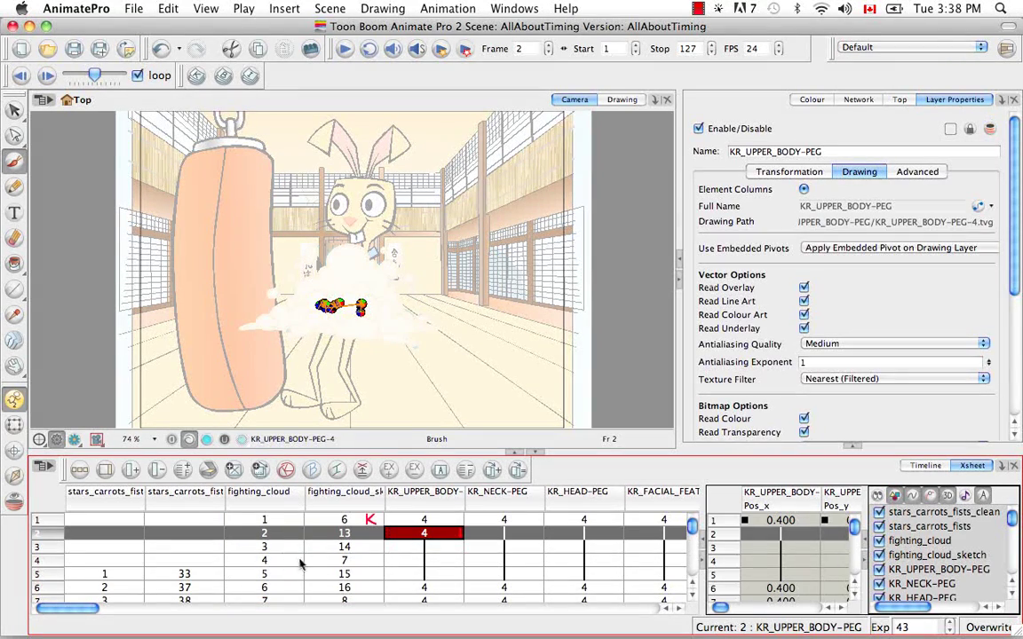
left_click(926, 465)
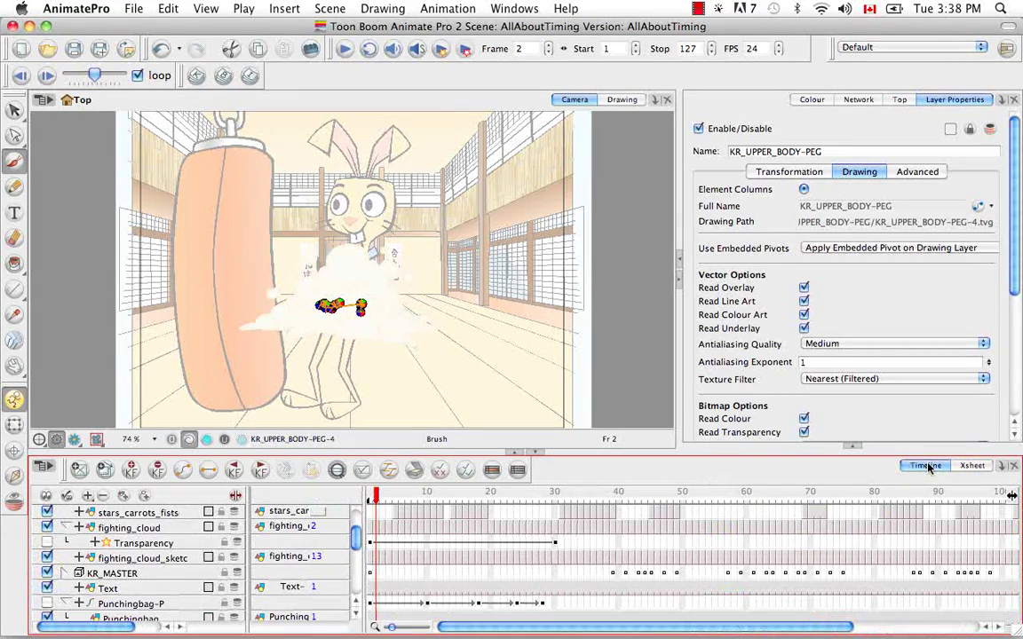